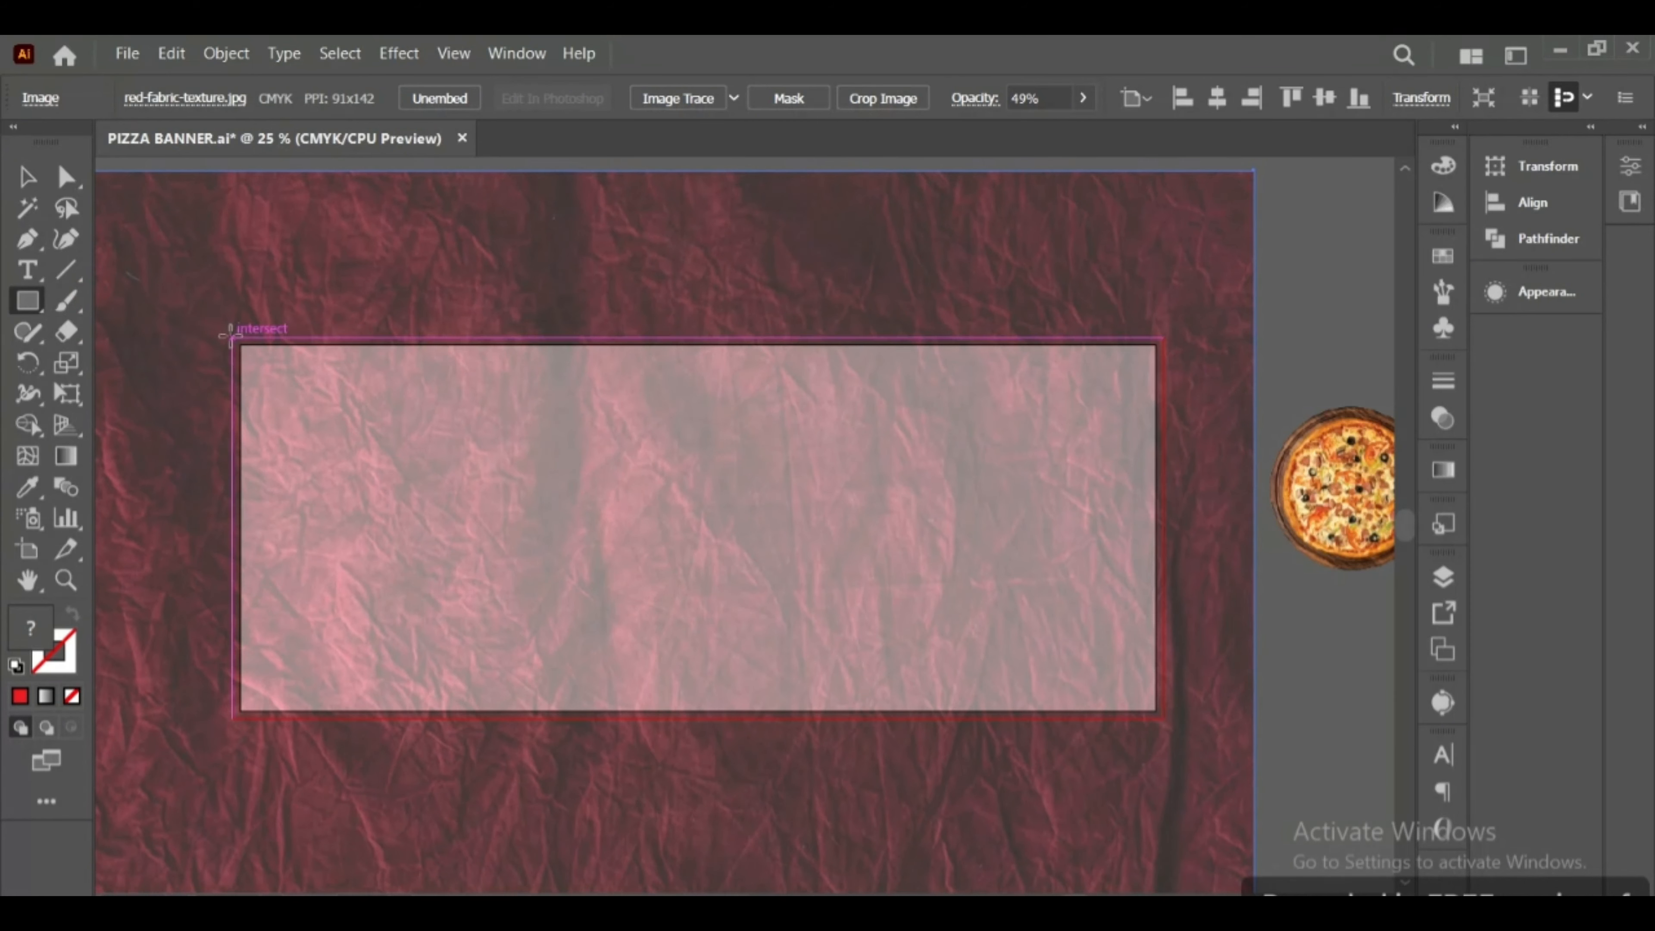
# Draw a red-filled rectangle covering the banner artboard and its bleed, and bring the fabric texture image to the front
pyautogui.moveTo(233, 338); pyautogui.dragTo(1164, 717)
pyautogui.click(159, 98)
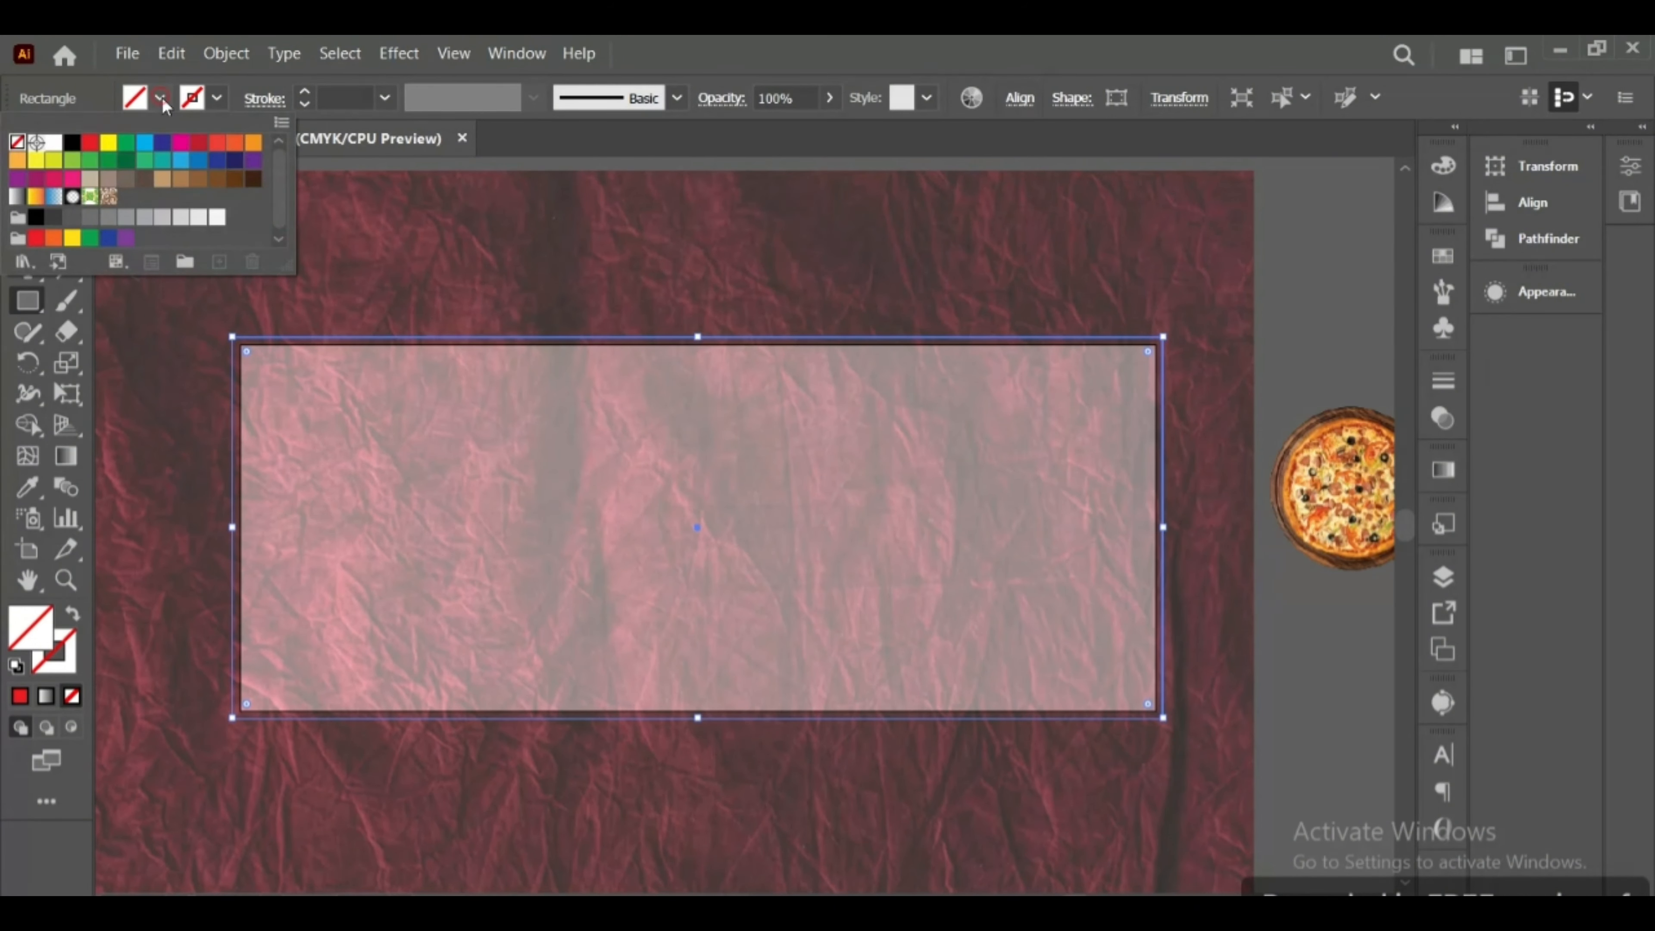
pyautogui.click(181, 143)
pyautogui.rightClick(863, 645)
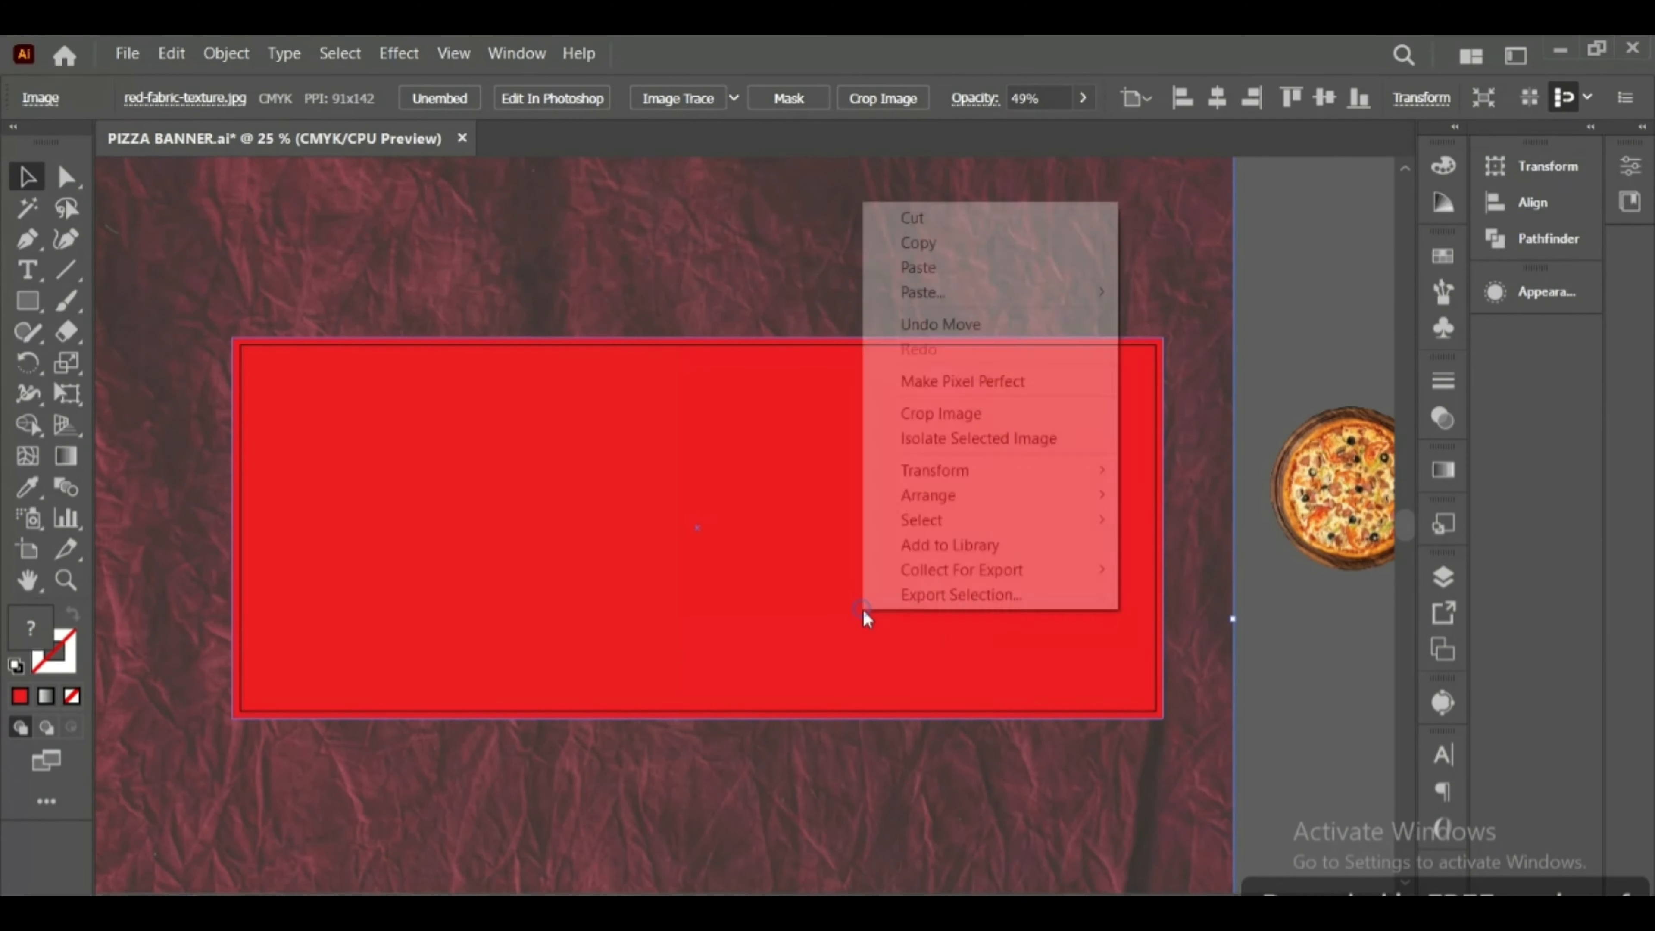
pyautogui.click(1170, 496)
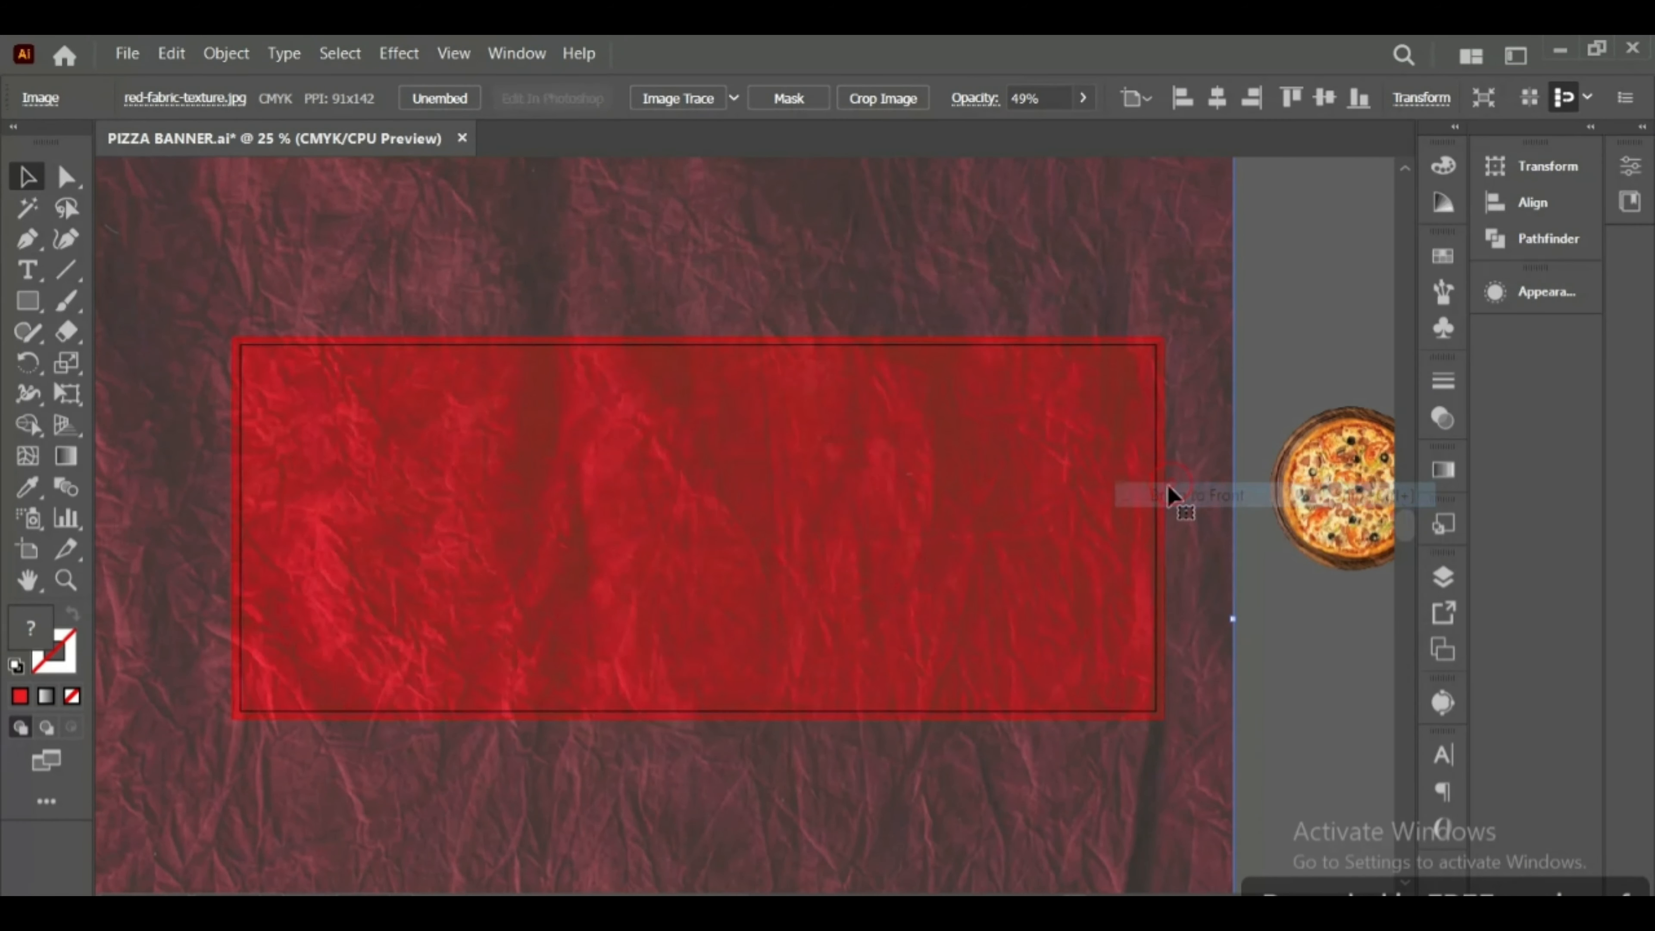
pyautogui.click(1370, 740)
# Draw a second rectangle over the banner's bleed area and use it as a clipping mask for the fabric texture
pyautogui.click(27, 301)
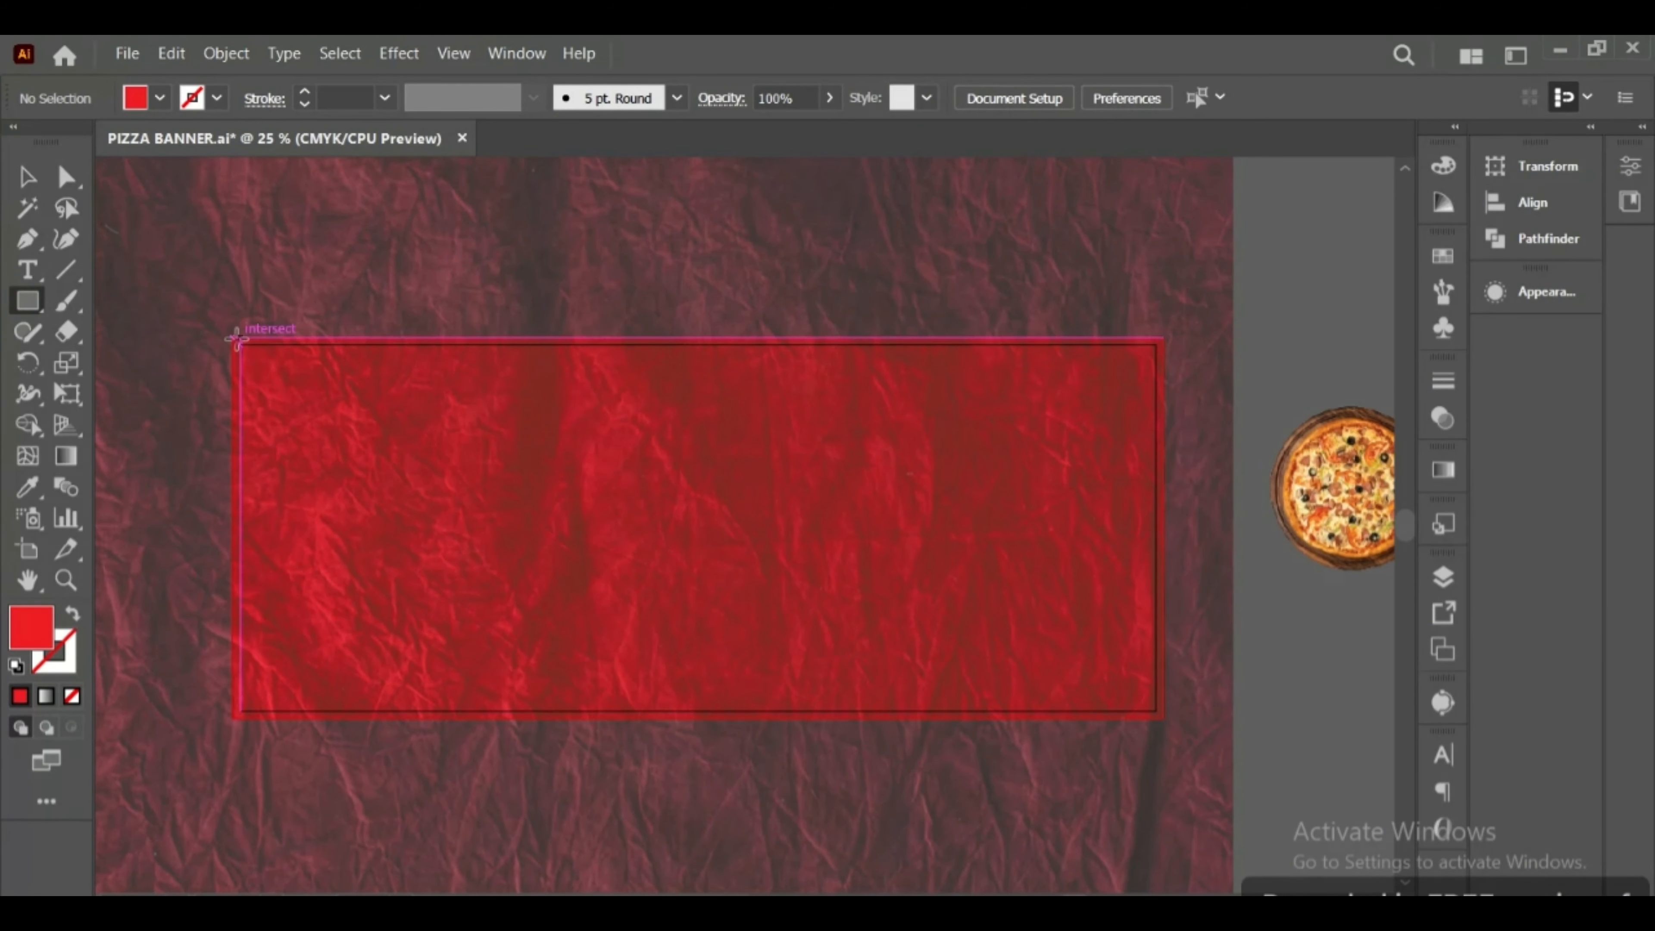
pyautogui.moveTo(235, 339); pyautogui.dragTo(1162, 719)
pyautogui.click(27, 177)
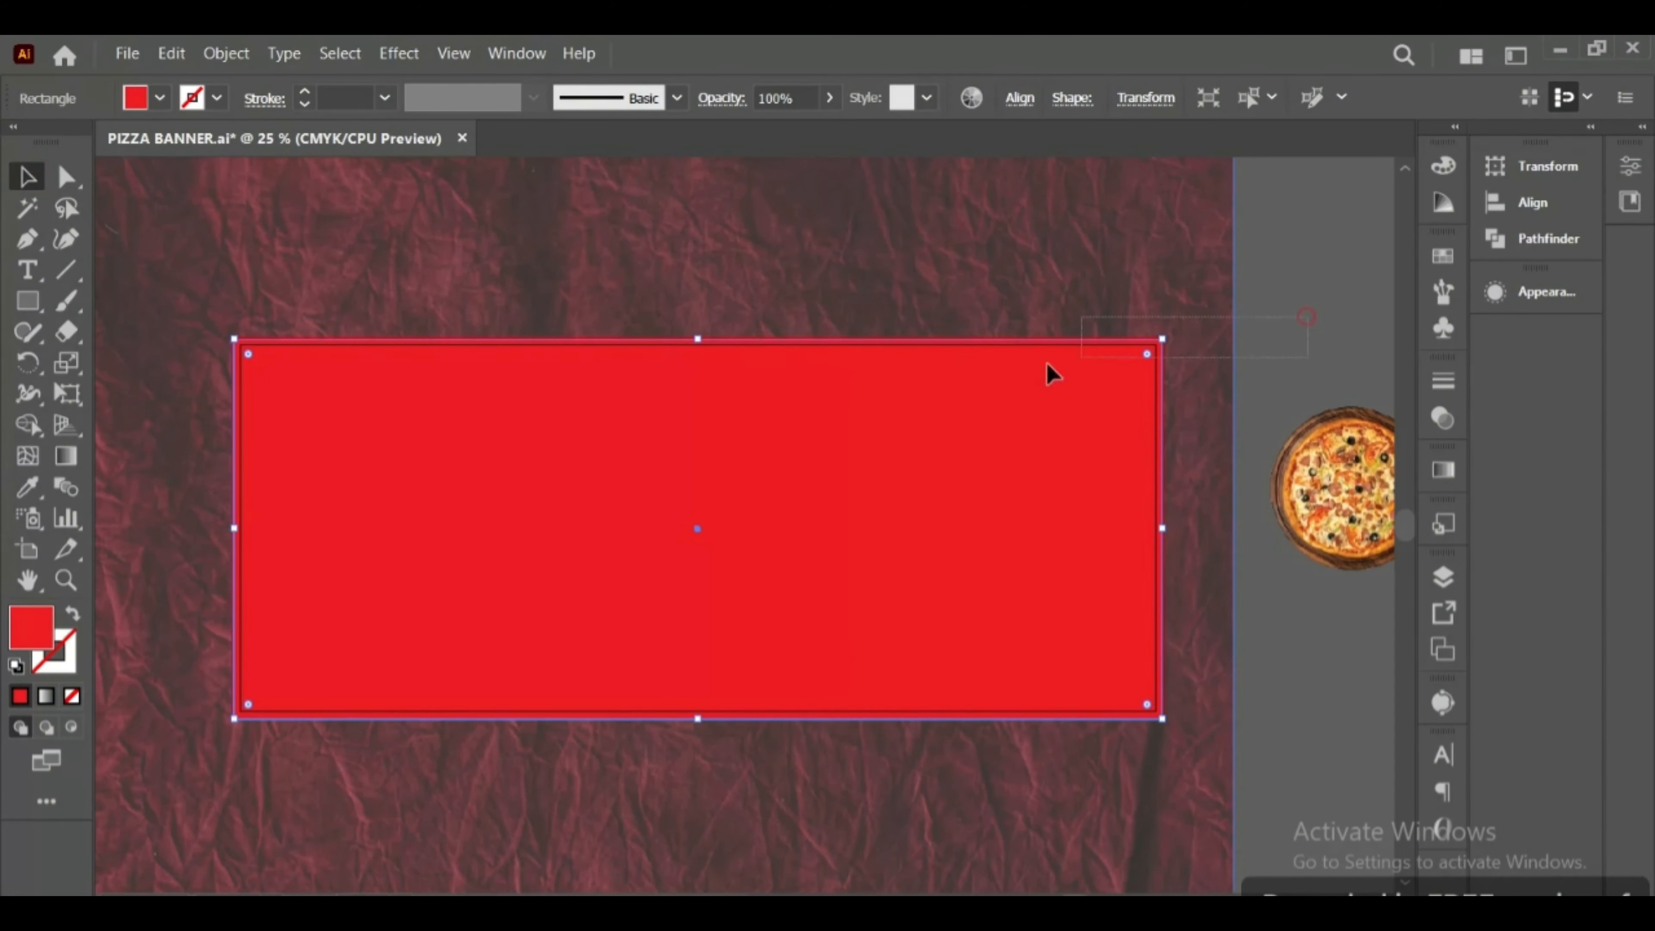
pyautogui.hotkey('ctrl', 'a')
pyautogui.rightClick(924, 424)
pyautogui.click(1141, 723)
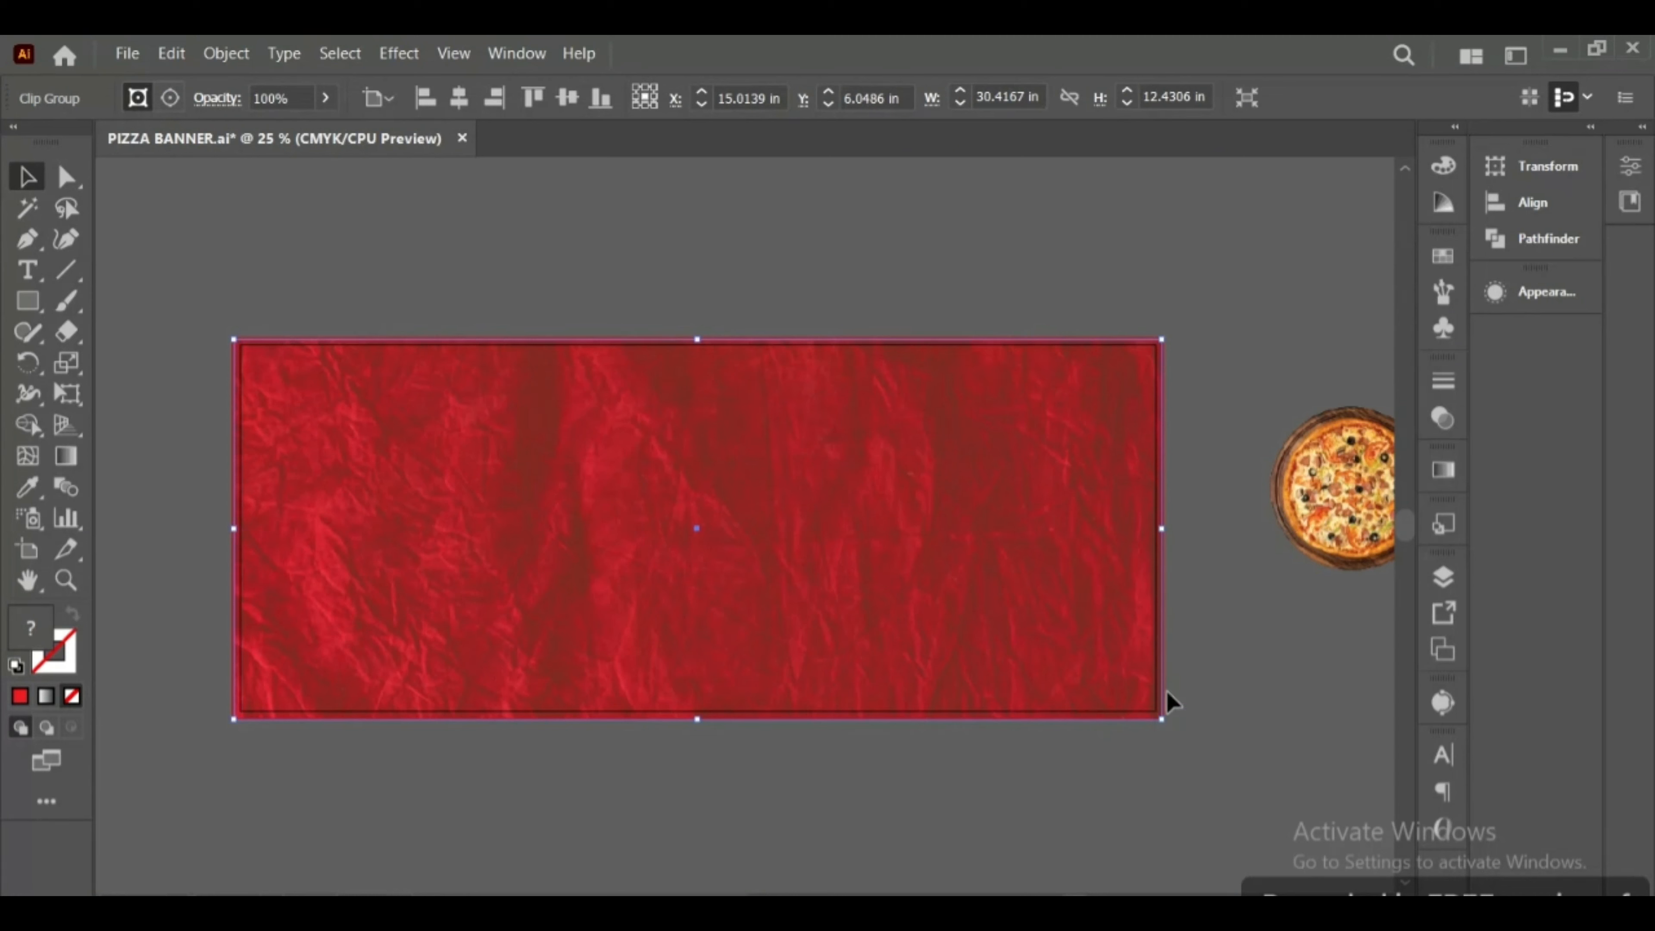
pyautogui.click(1208, 668)
# Place the pizza image on the right half of the banner, in front of the background, and enlarge it to nearly the banner's height
pyautogui.moveTo(1381, 521); pyautogui.dragTo(981, 525)
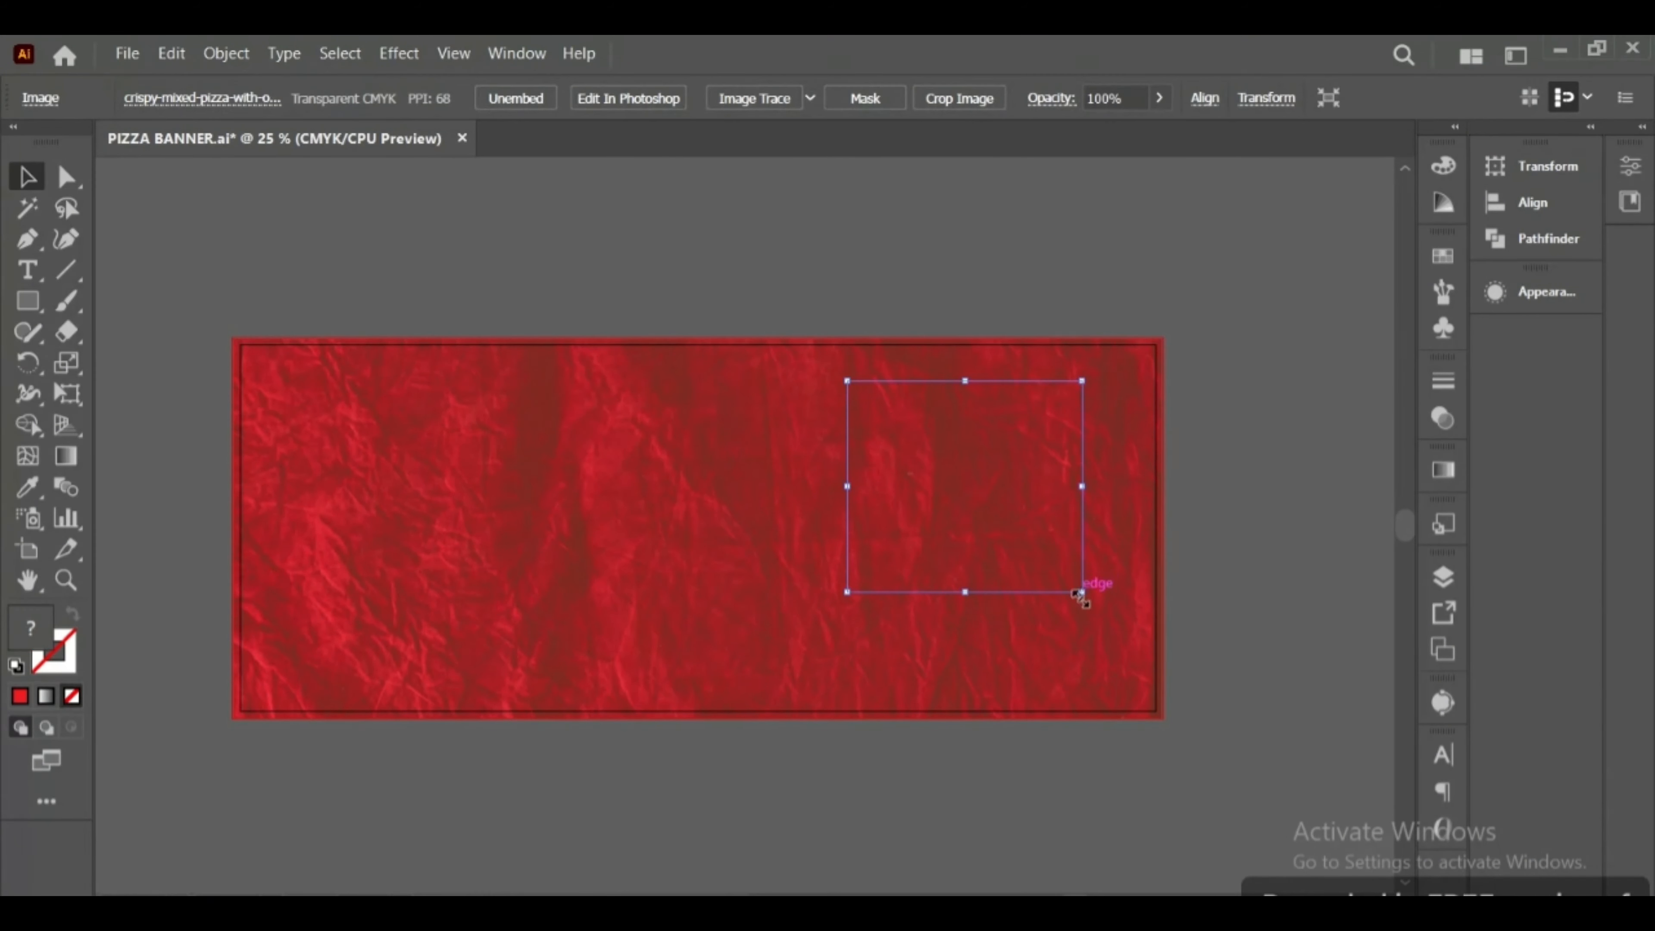
pyautogui.rightClick(1003, 535)
pyautogui.moveTo(1157, 414)
pyautogui.click(1336, 414)
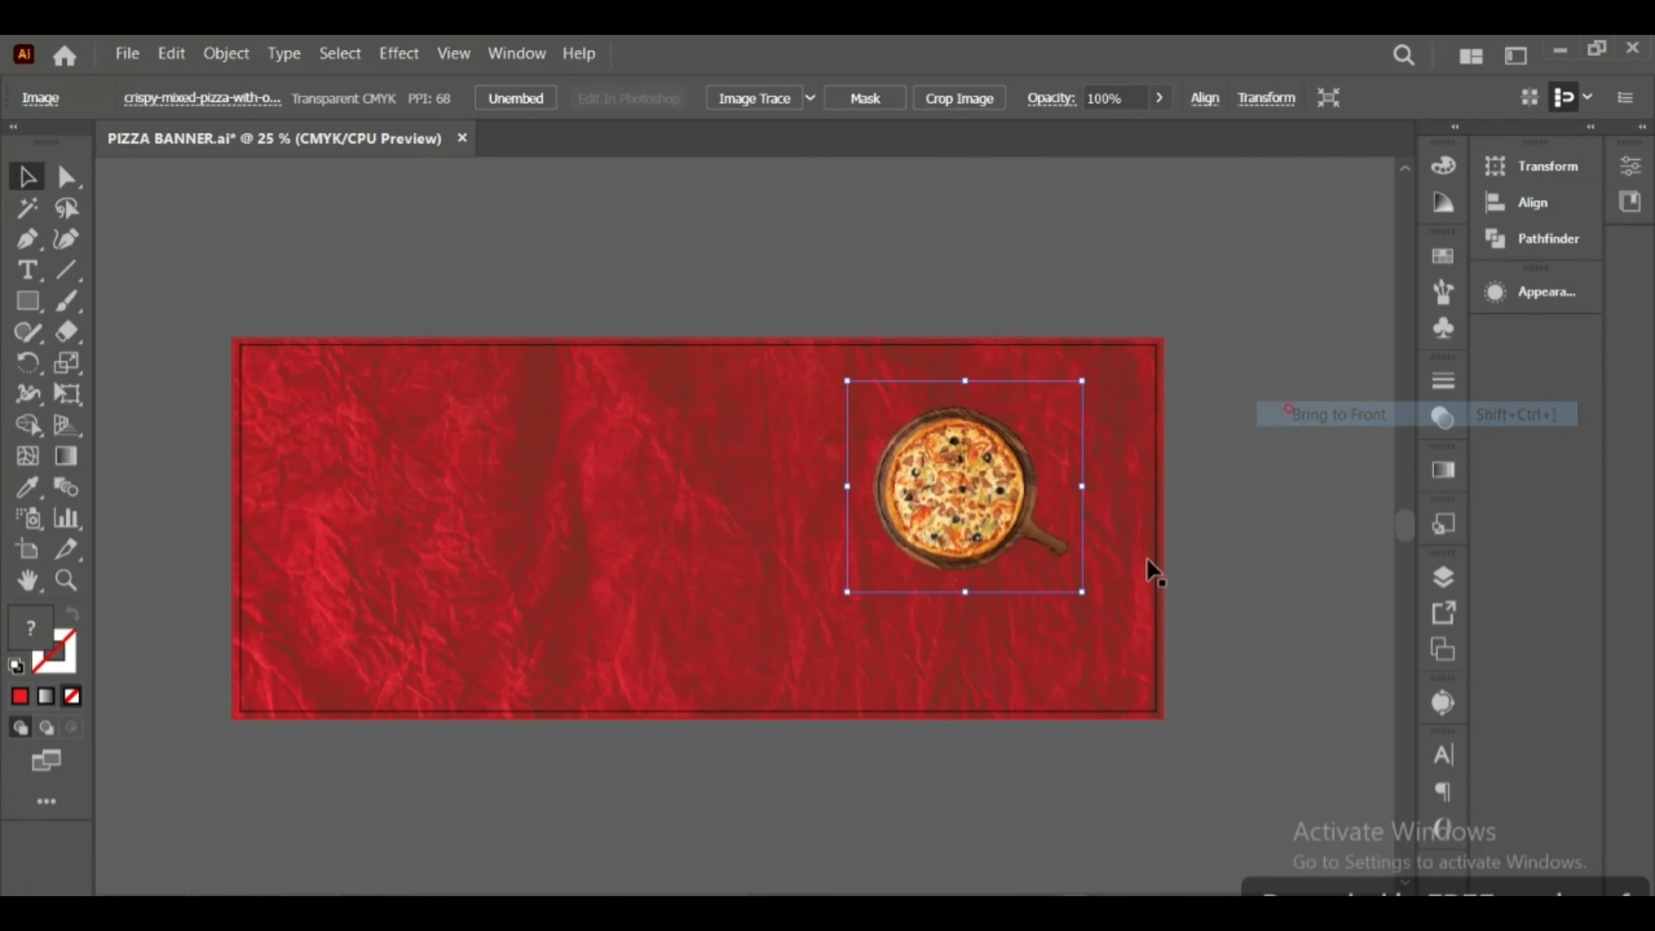
pyautogui.moveTo(1082, 592); pyautogui.dragTo(1229, 723)
pyautogui.moveTo(1067, 641); pyautogui.dragTo(969, 622)
pyautogui.click(1264, 703)
# Lock the clipped texture background and nudge the pizza image slightly up and to the right
pyautogui.click(1130, 698)
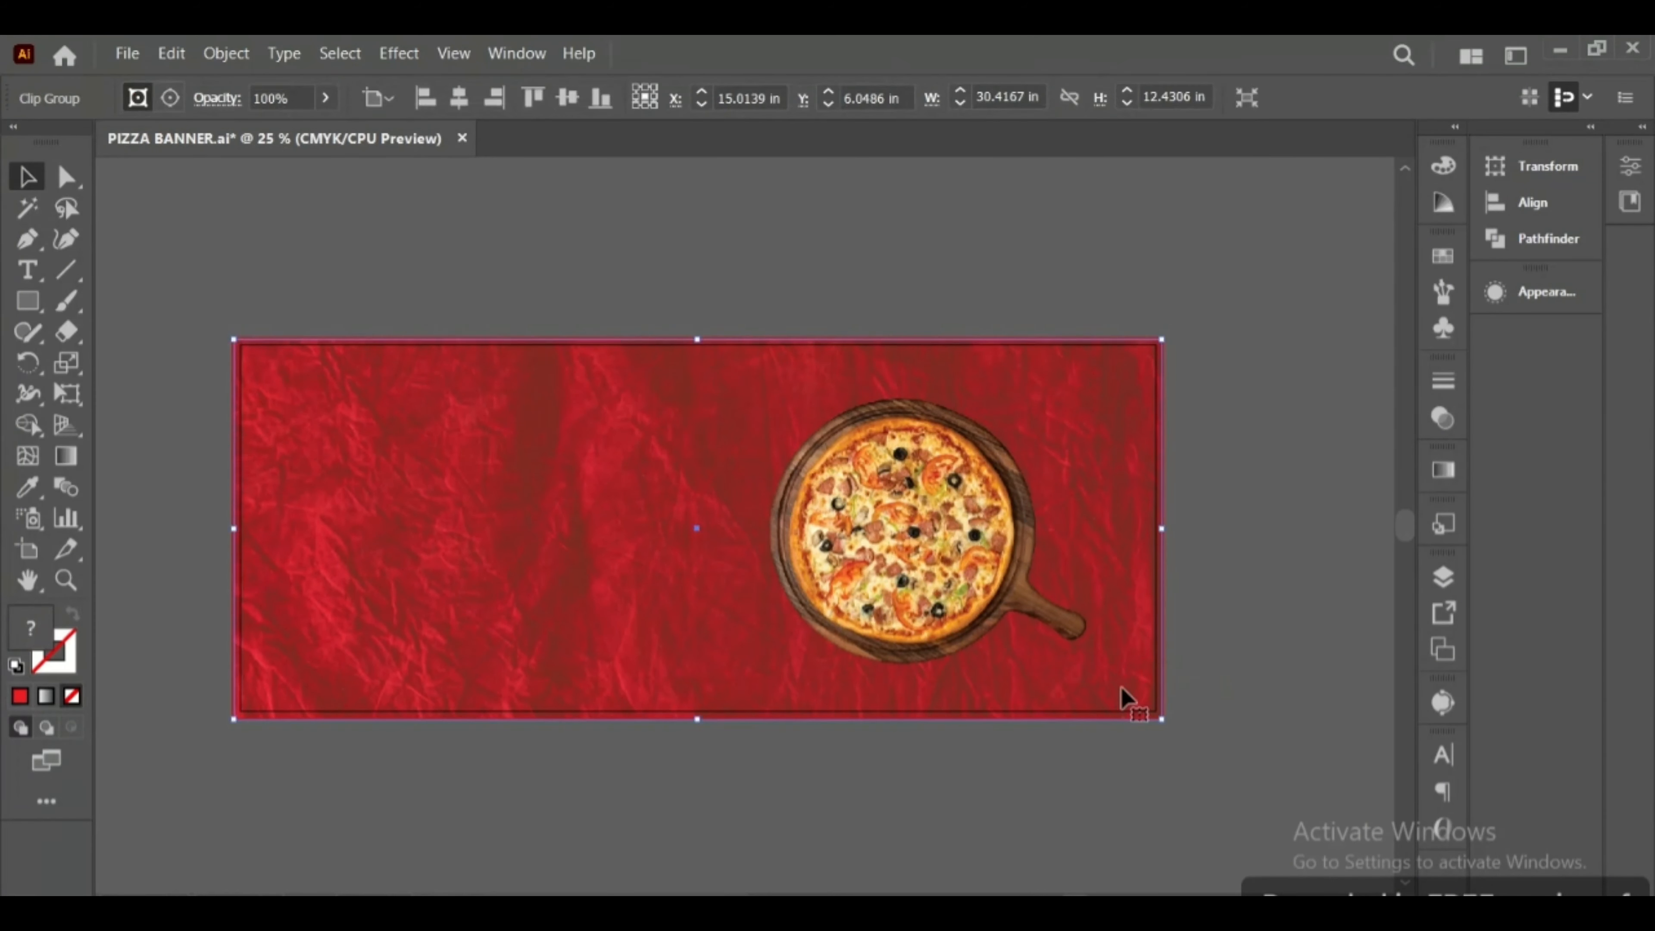
pyautogui.hotkey('ctrl', '2')
pyautogui.moveTo(897, 551); pyautogui.dragTo(913, 553)
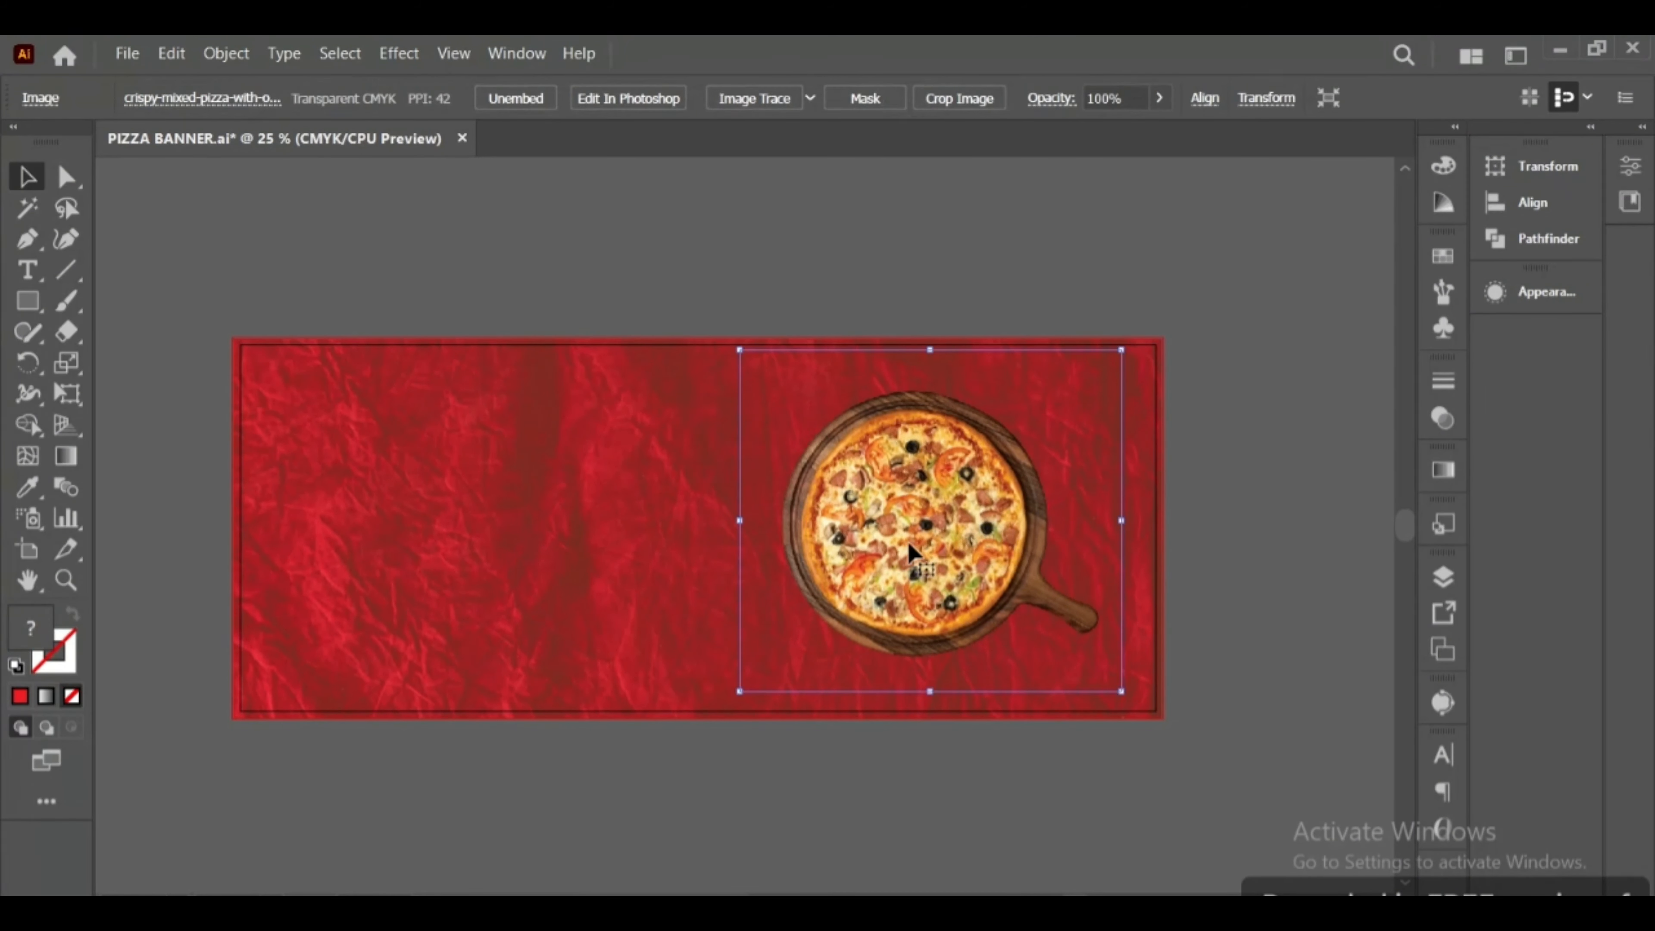
pyautogui.click(1264, 580)
# Add the text "FAST FOOD" in the upper-left area of the banner
pyautogui.press('t')
pyautogui.click(365, 419)
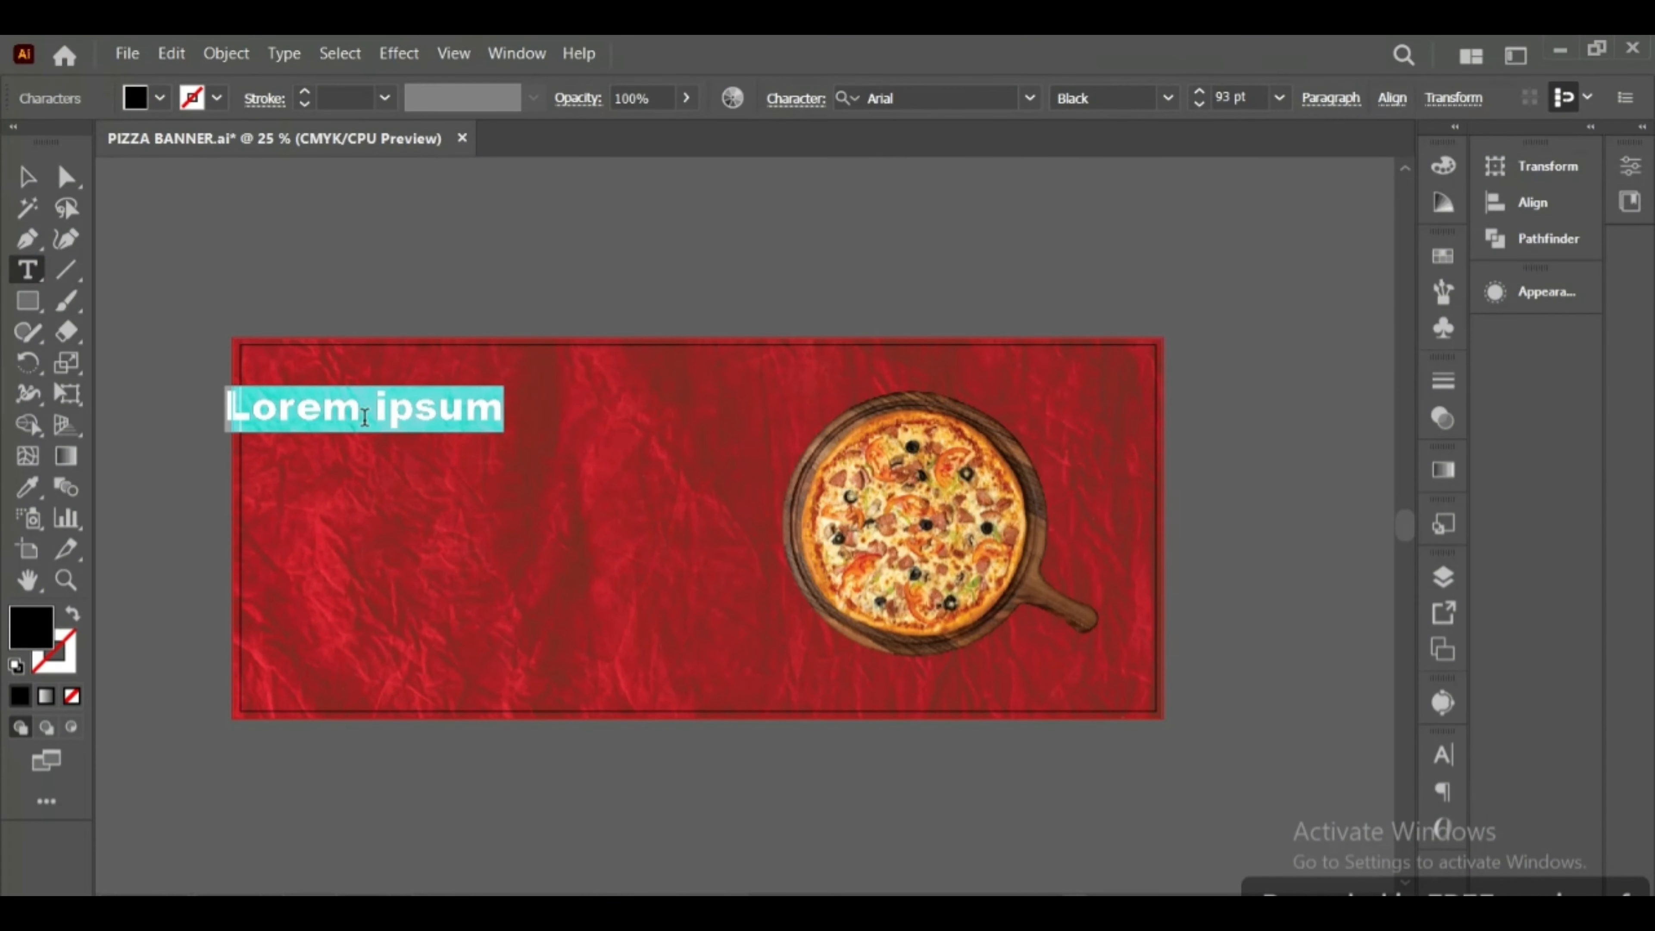
pyautogui.press('BackSpace')
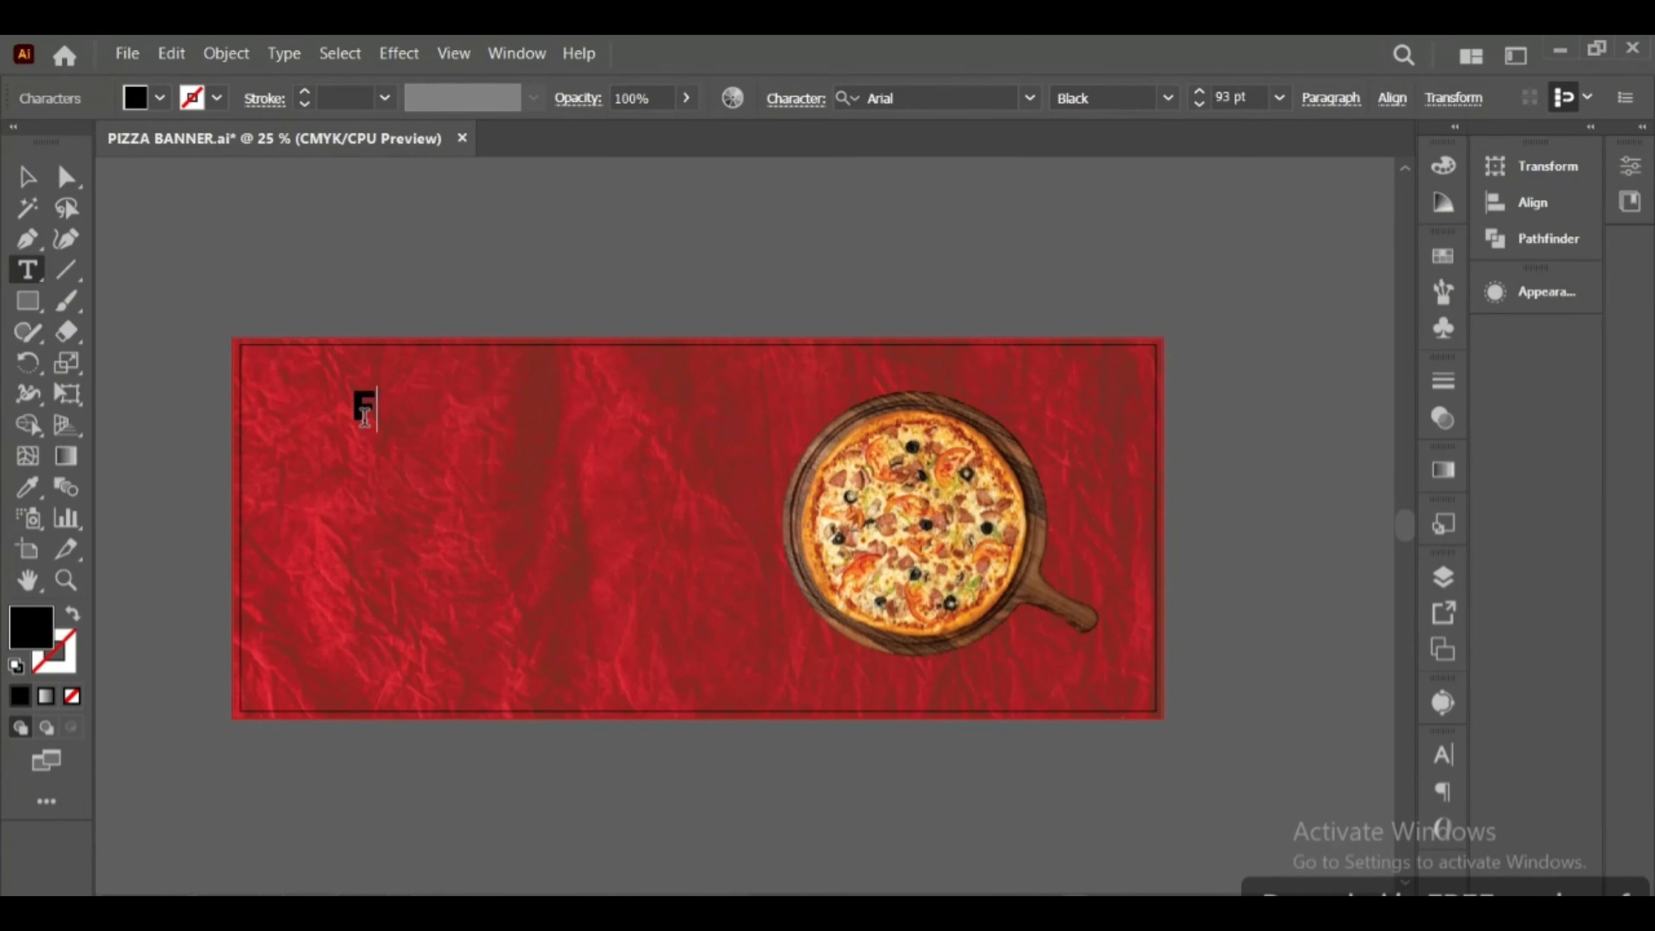
pyautogui.write('FAST FOOD')
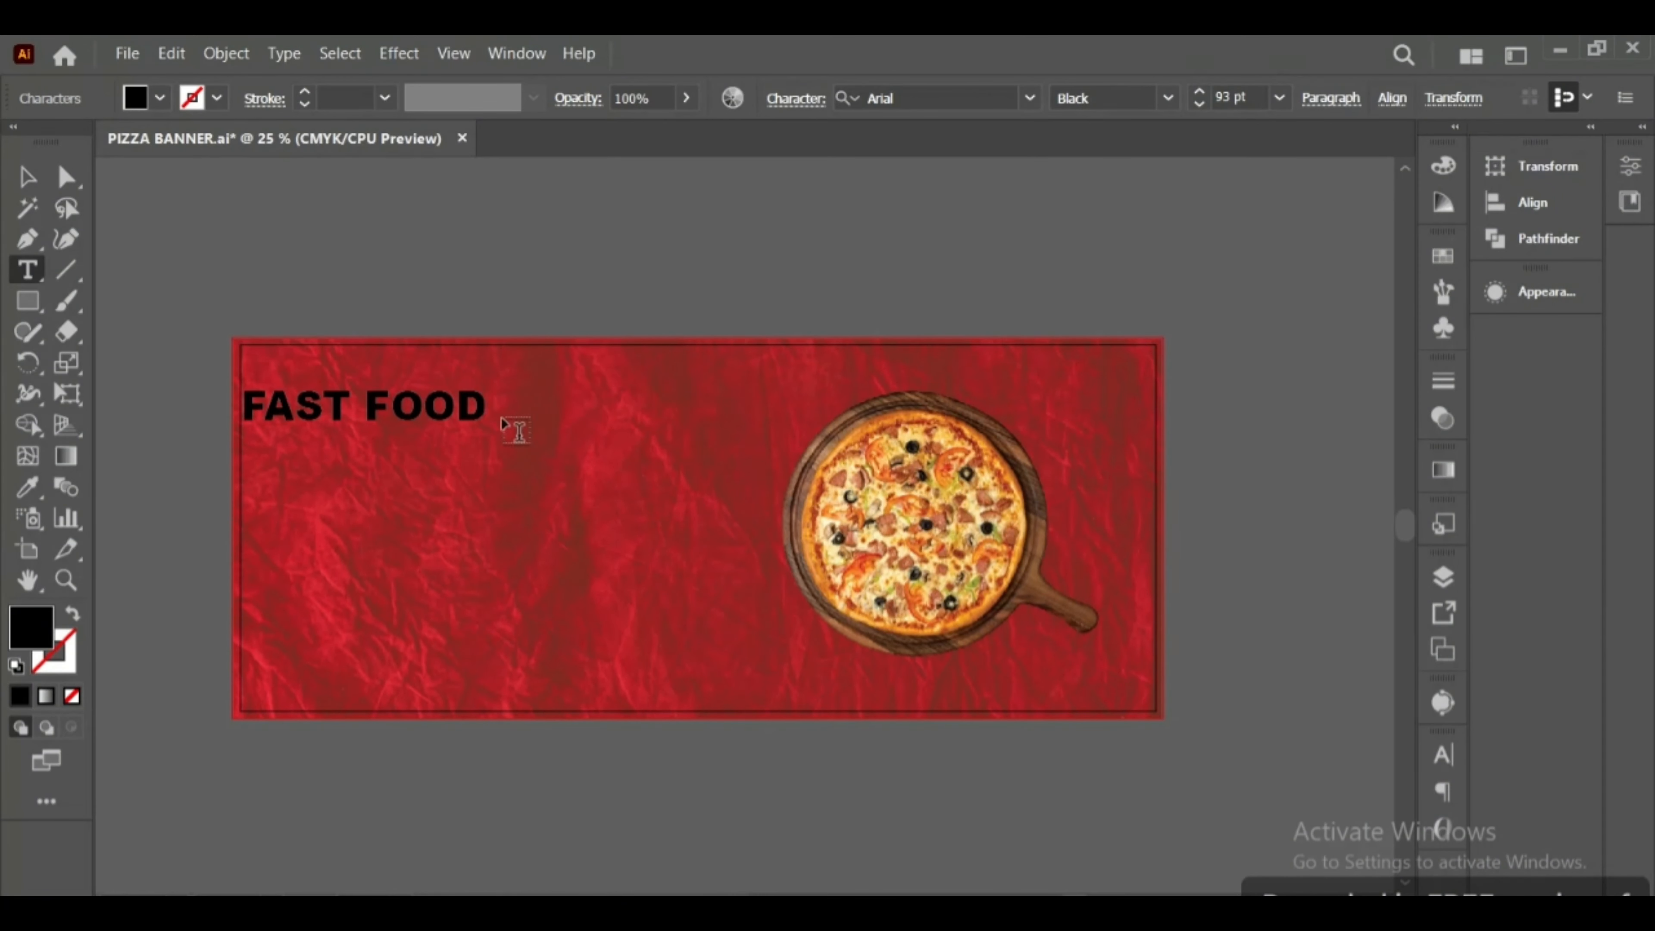
# Set the FAST FOOD text in MADE Sunflower and enlarge it to about 156 pt
pyautogui.moveTo(490, 410); pyautogui.dragTo(203, 402)
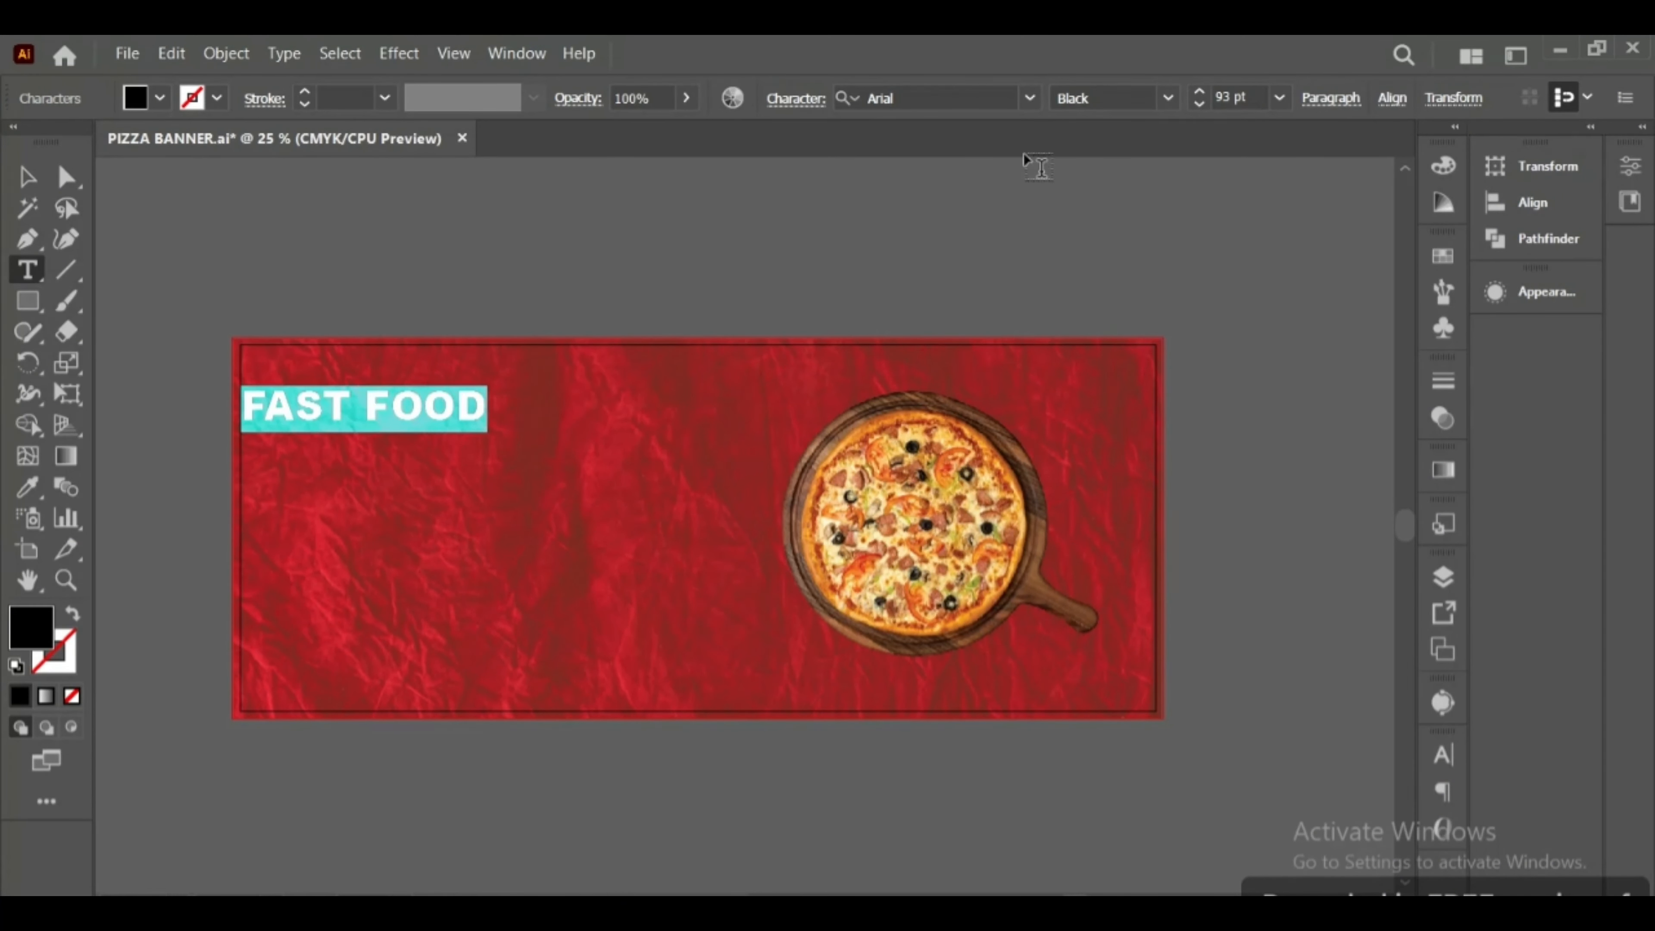
pyautogui.click(1030, 98)
pyautogui.click(1220, 319)
pyautogui.click(31, 186)
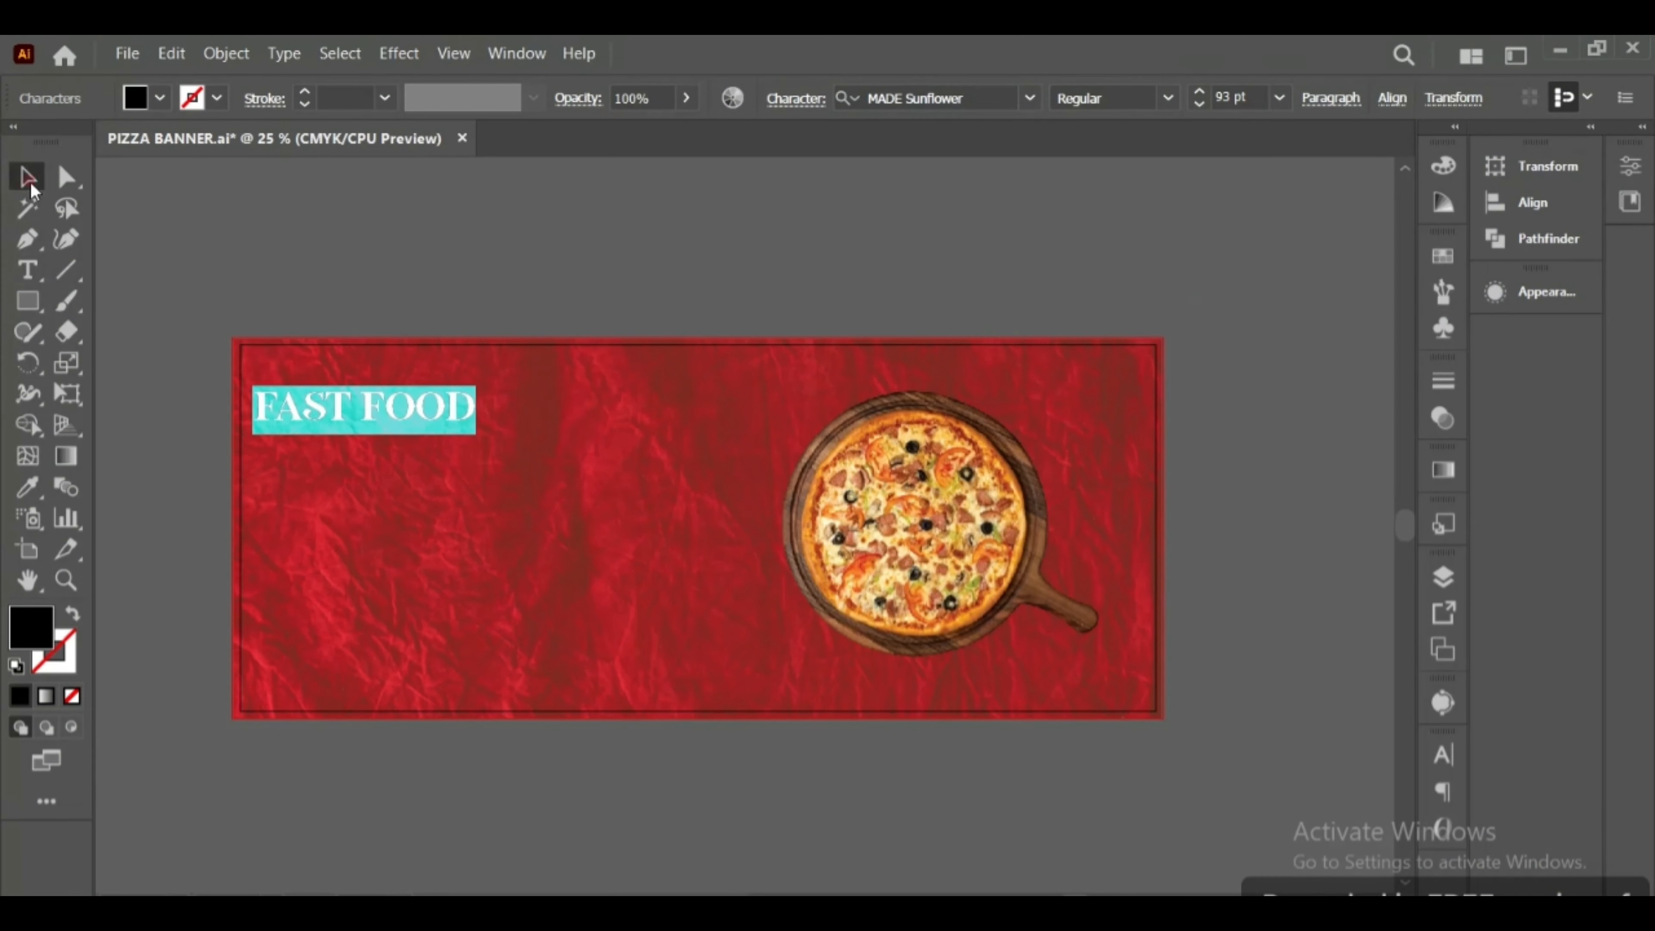
pyautogui.moveTo(477, 442); pyautogui.dragTo(552, 401)
# Replace the wording of the FAST FOOD copy above the original heading with "Super"
pyautogui.press('t')
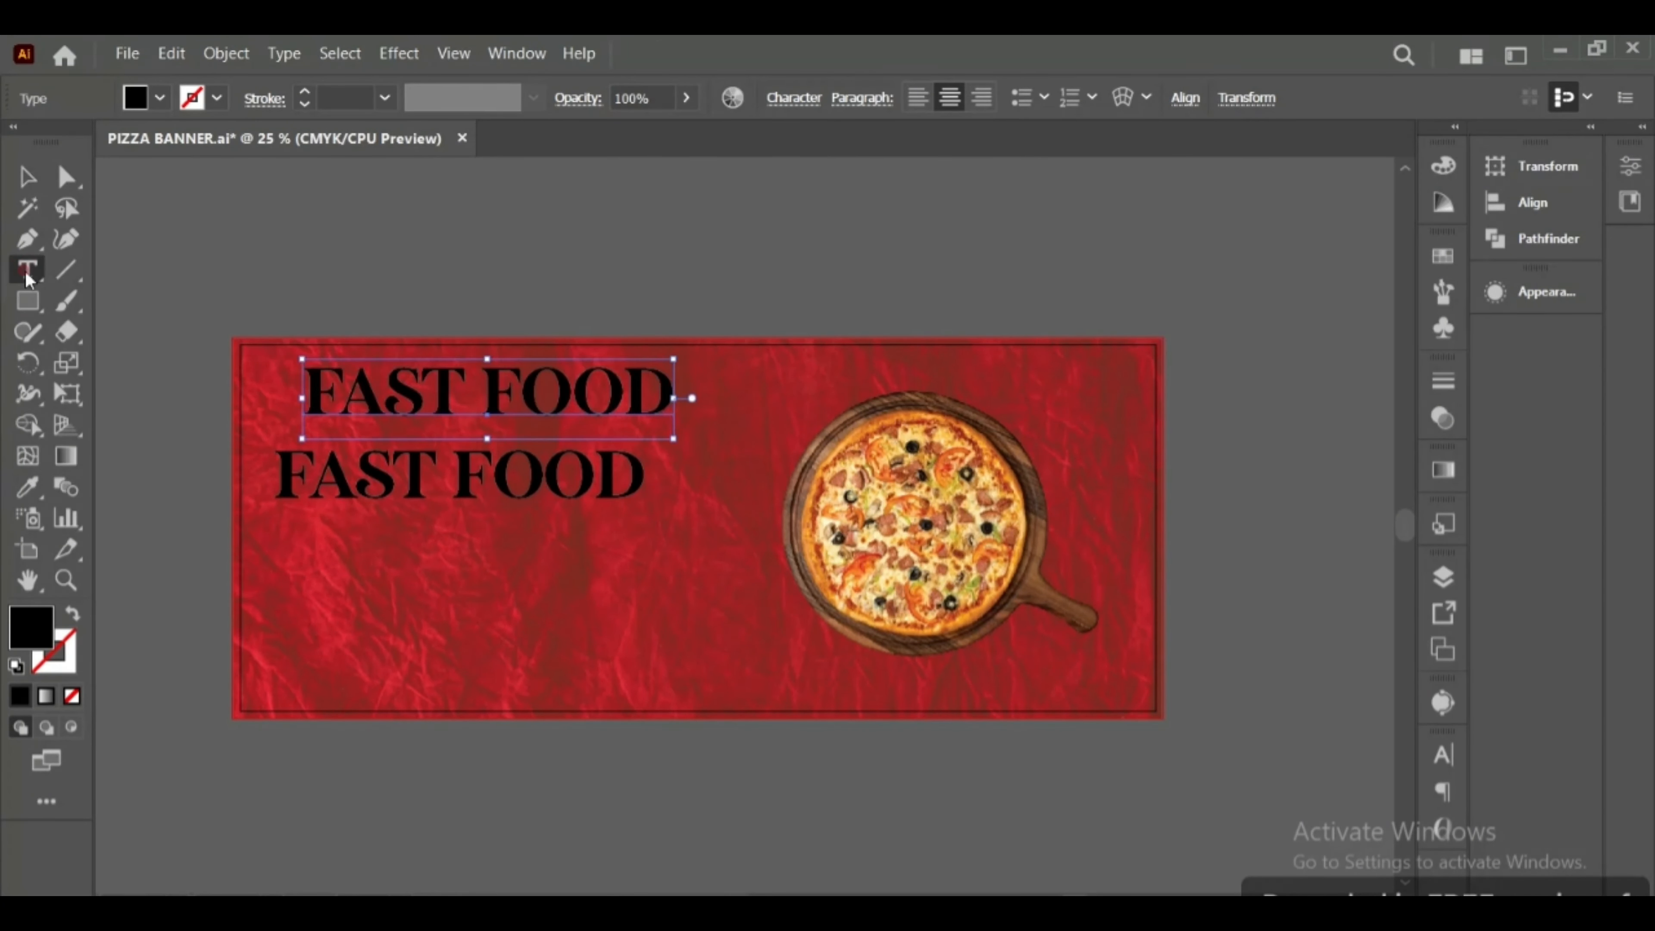
pyautogui.click(655, 378)
pyautogui.press('BackSpace')
pyautogui.press('BackSpace')
pyautogui.press('BackSpace')
pyautogui.press('BackSpace')
pyautogui.press('BackSpace')
pyautogui.press('BackSpace')
pyautogui.press('BackSpace')
pyautogui.press('BackSpace')
pyautogui.press('BackSpace')
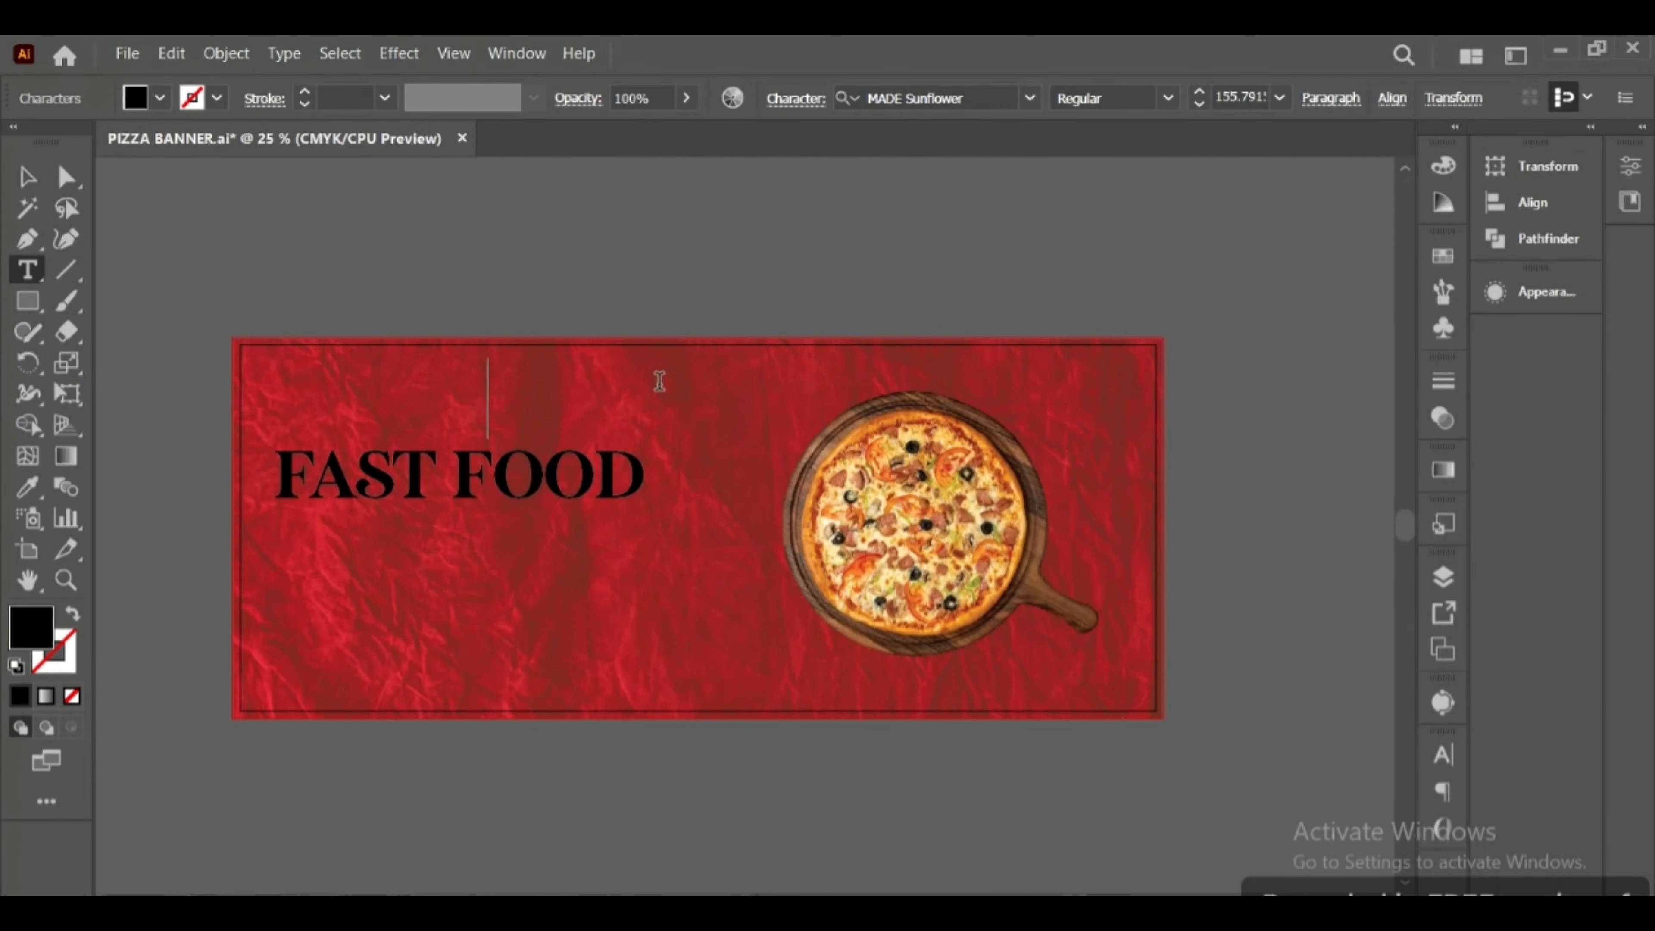
pyautogui.write('Supwe')
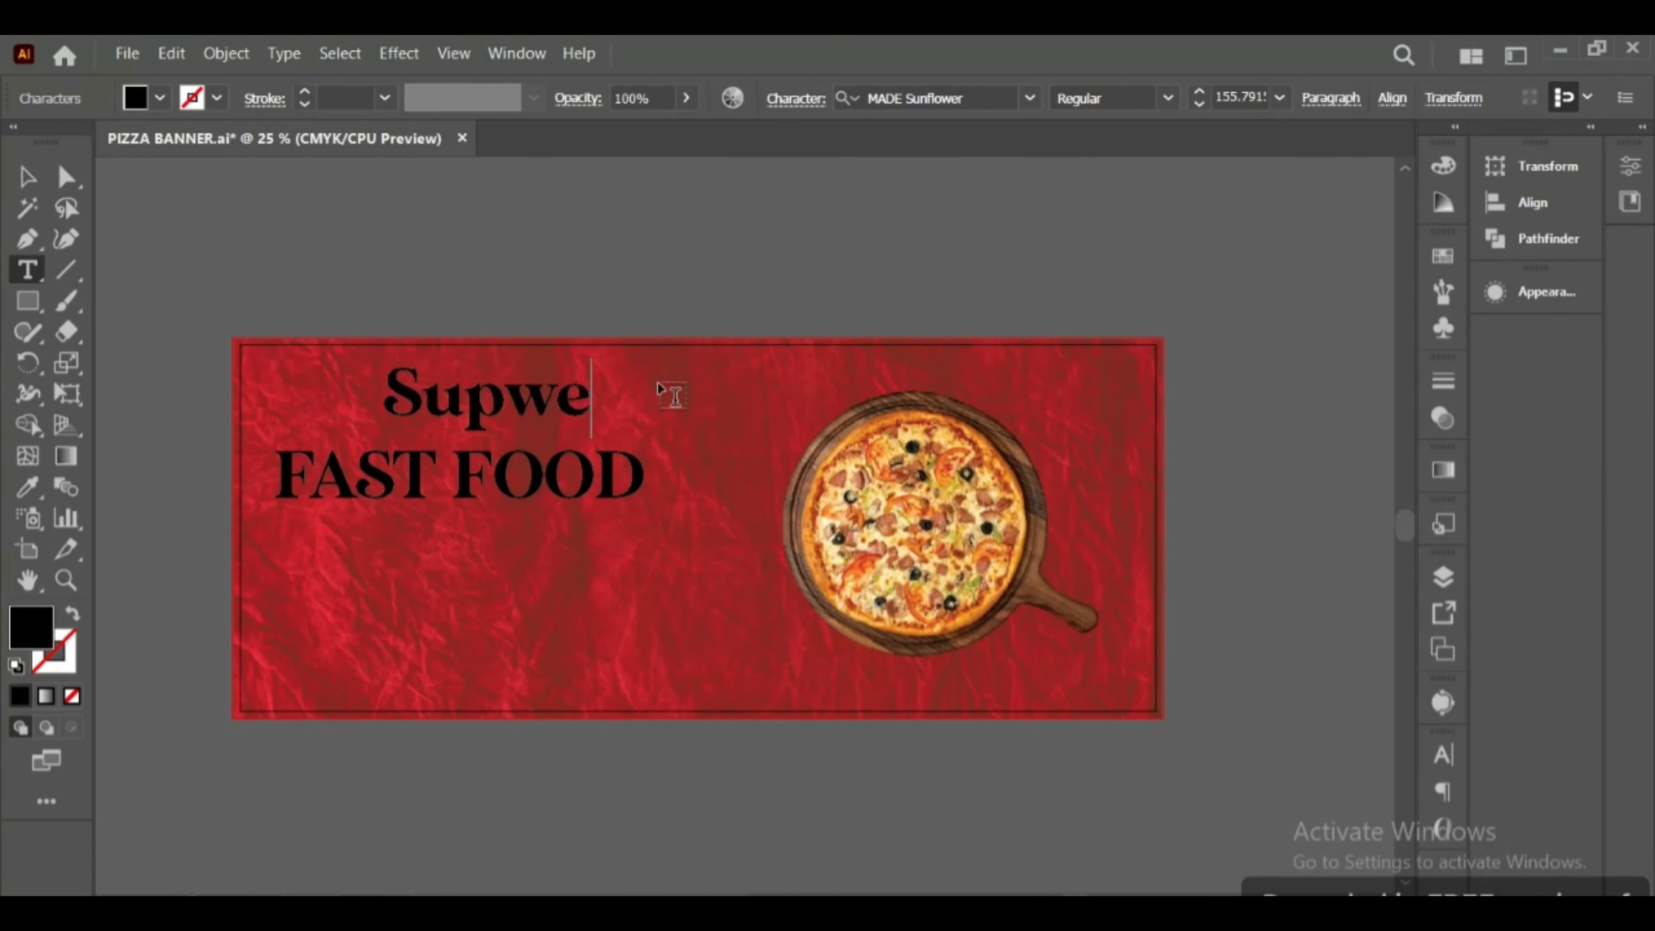
pyautogui.press('BackSpace')
pyautogui.press('BackSpace')
pyautogui.write('er')
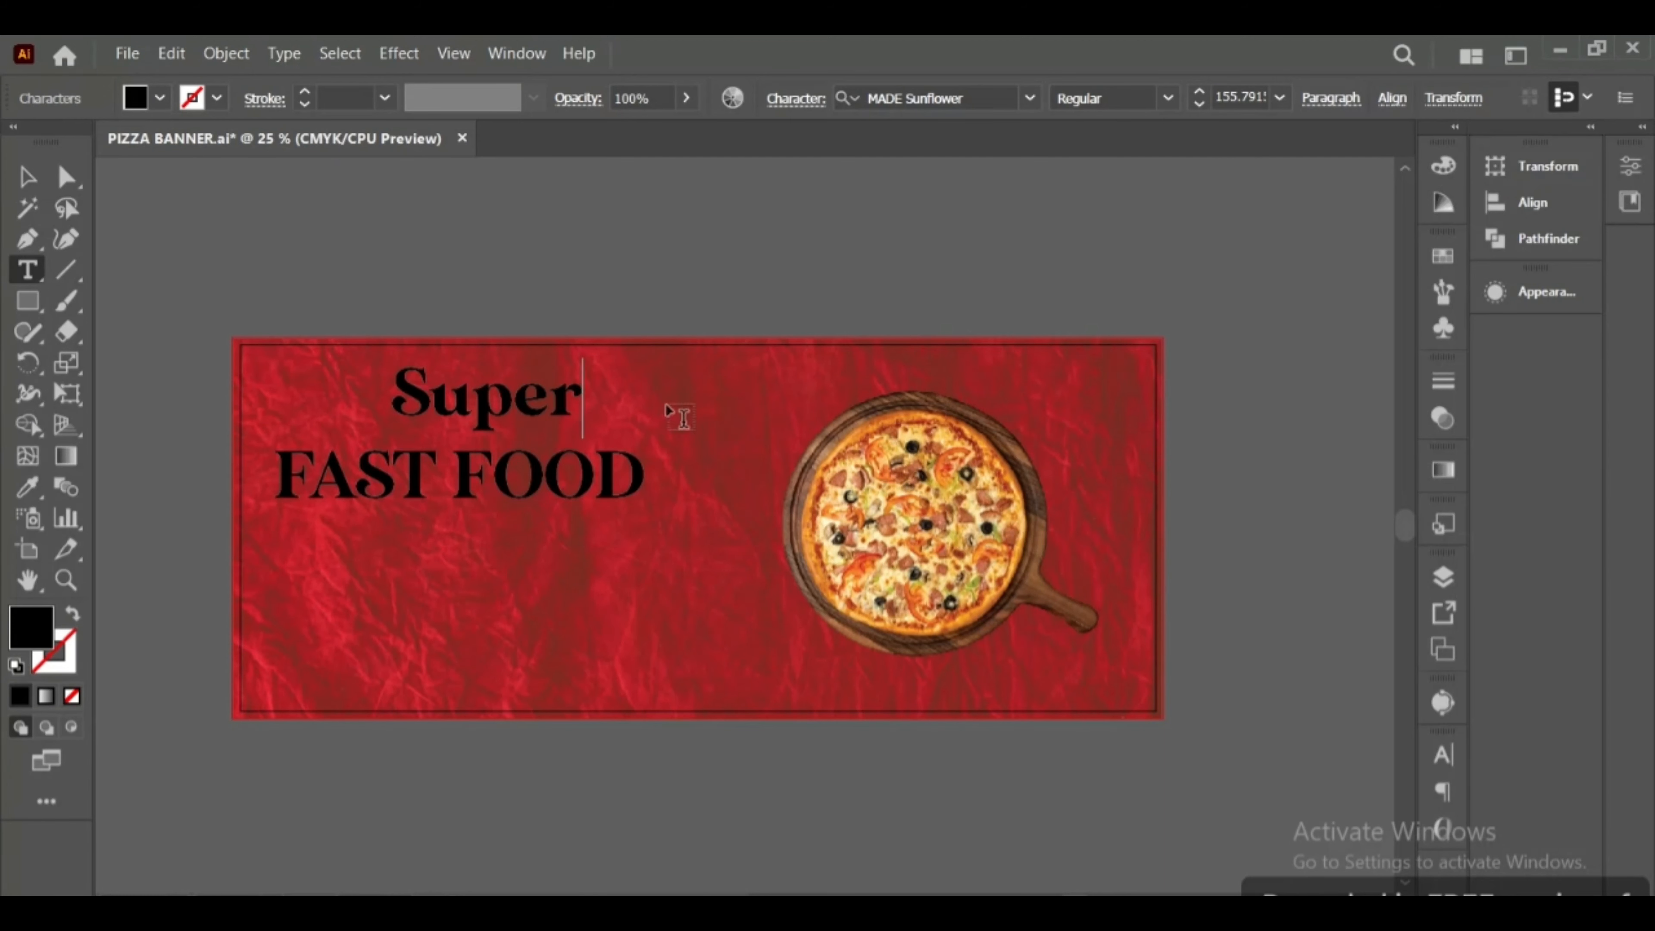
# Change the word Super to the Great Vibes font, then enlarge and position it just above FAST FOOD
pyautogui.hotkey('ctrl', 'a')
pyautogui.click(1030, 98)
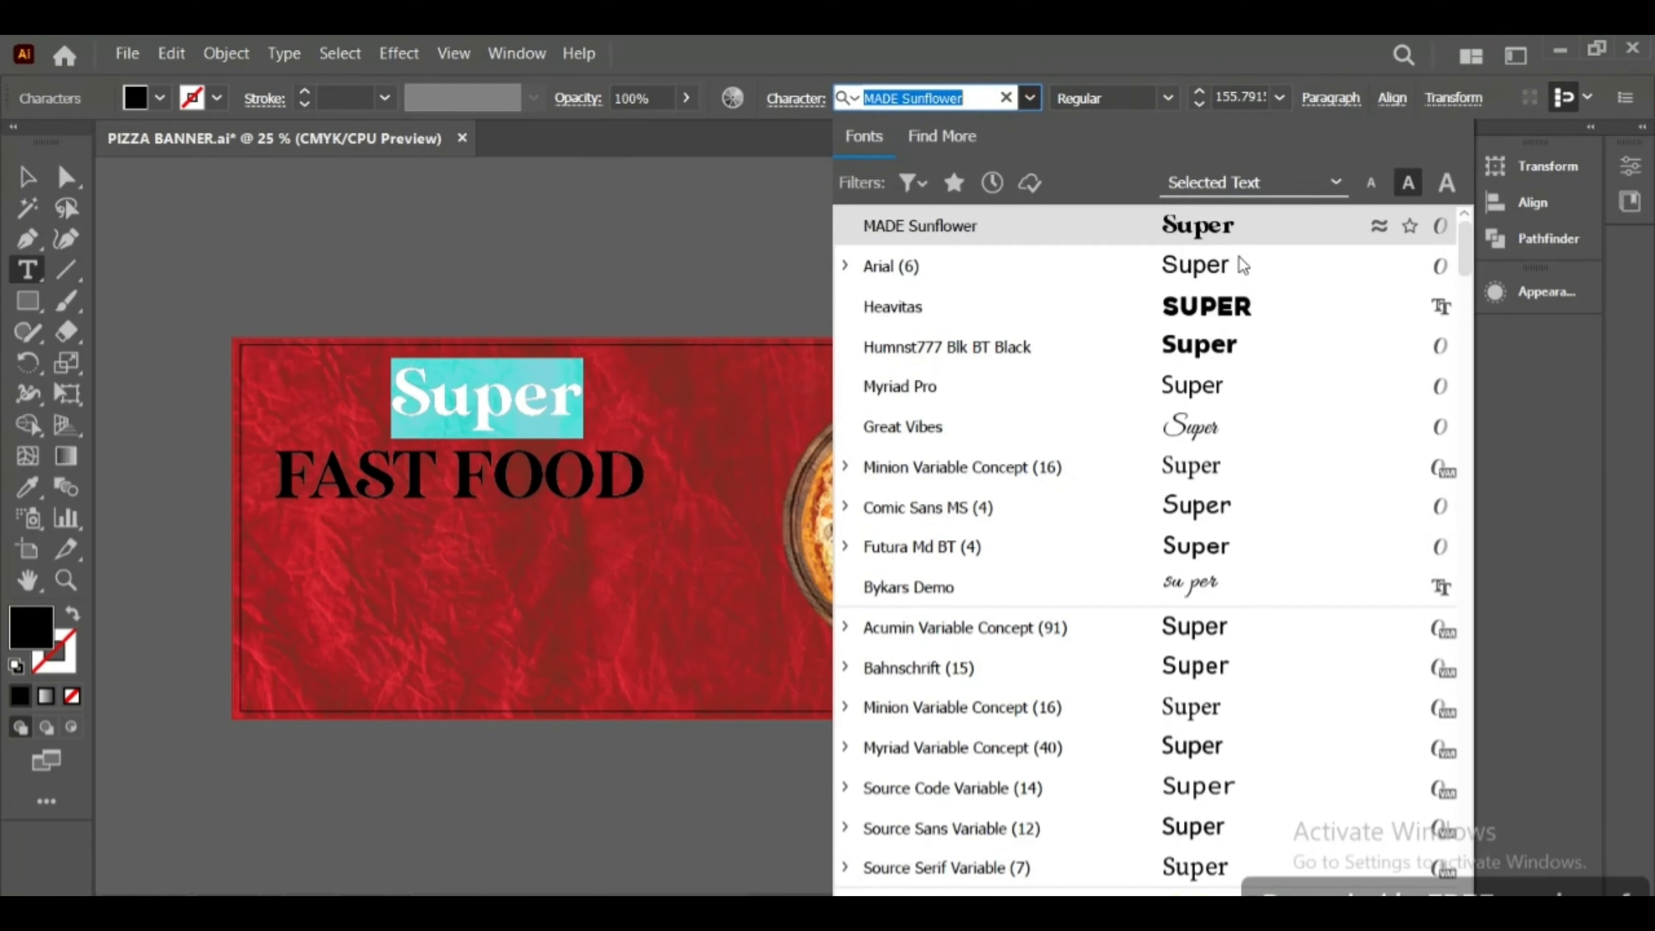
pyautogui.click(1222, 431)
pyautogui.click(27, 177)
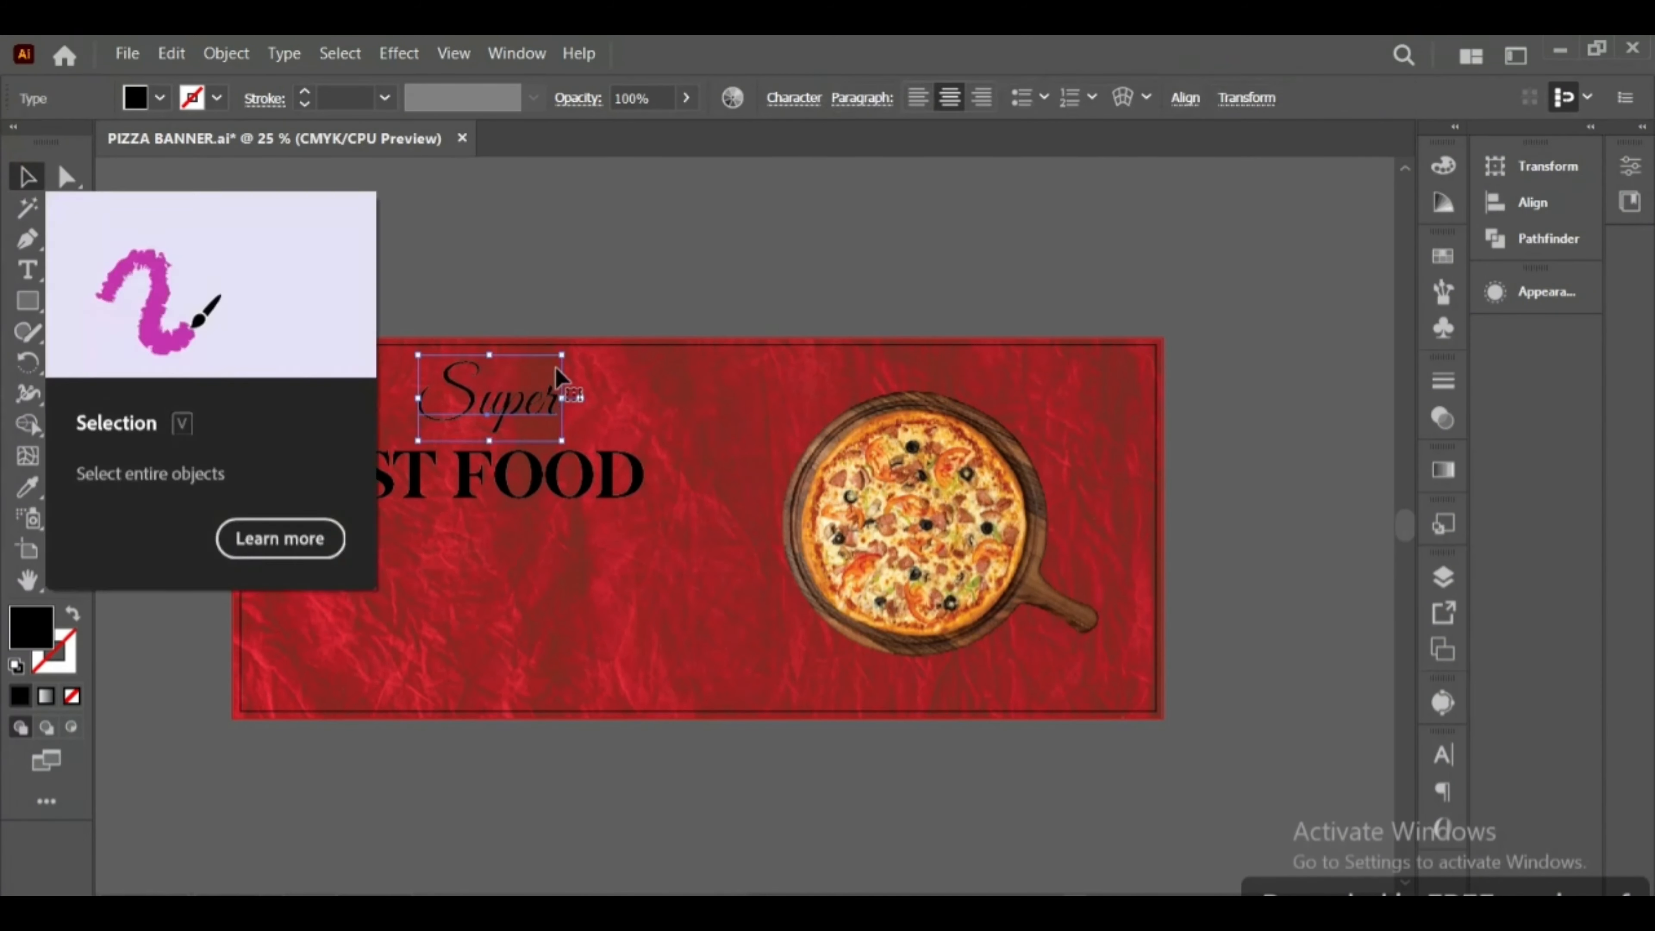
pyautogui.moveTo(564, 357); pyautogui.dragTo(624, 319)
pyautogui.moveTo(581, 401); pyautogui.dragTo(589, 435)
# Give the word Super an orange fill and a white 3 pt stroke
pyautogui.click(168, 102)
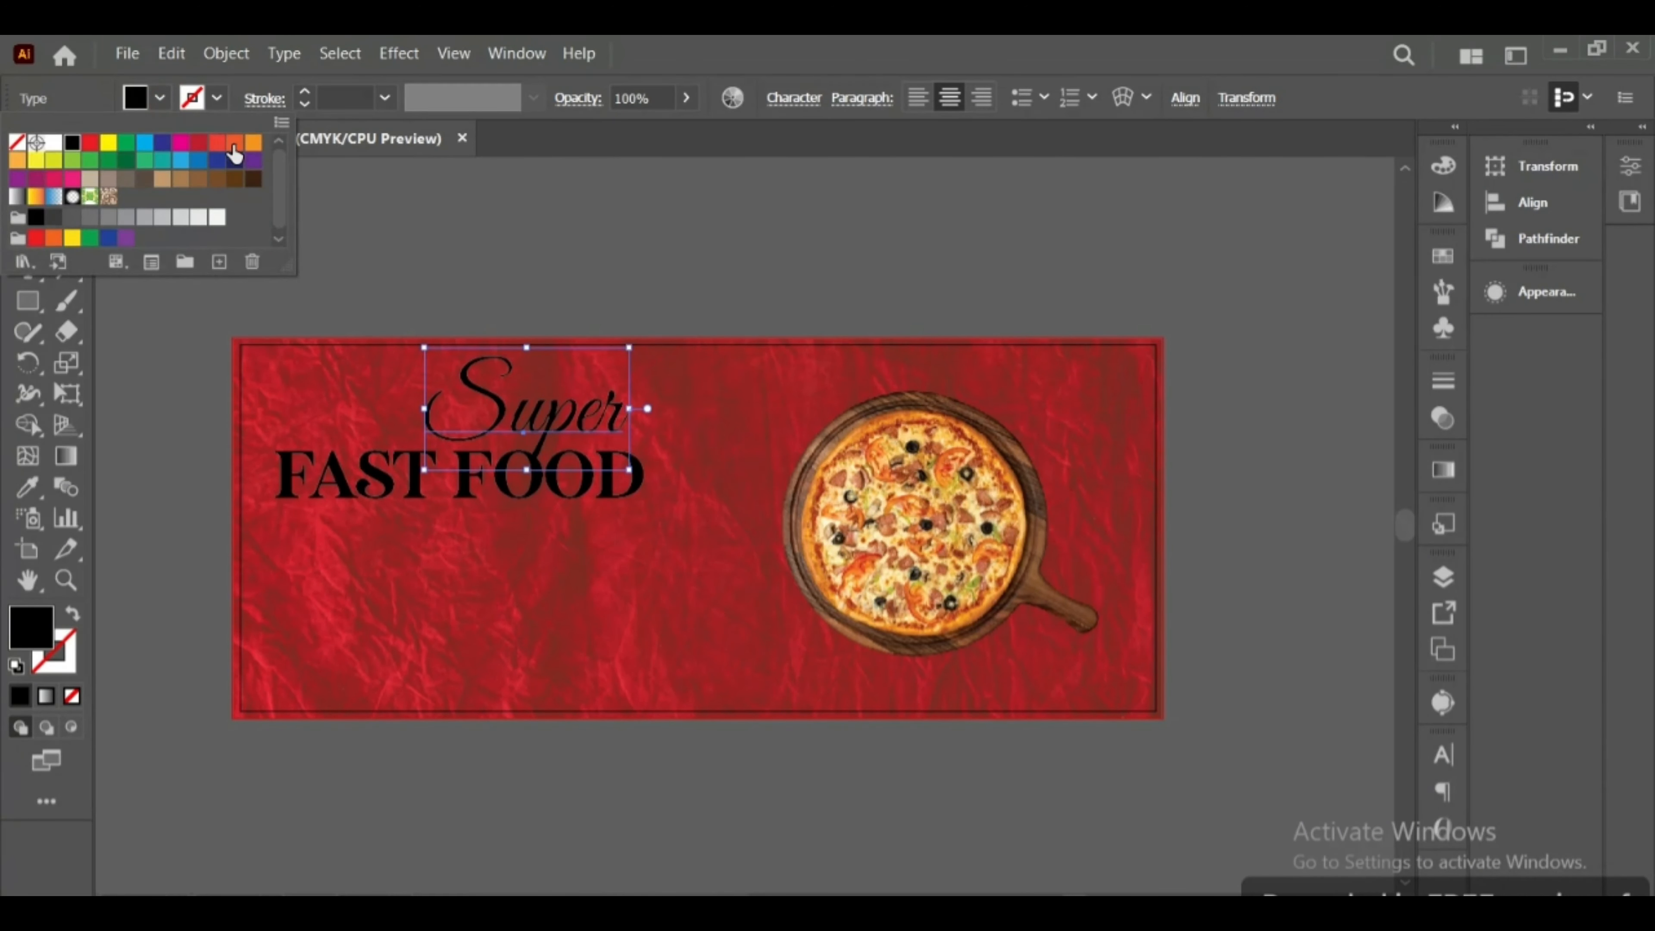
pyautogui.click(235, 143)
pyautogui.click(217, 98)
pyautogui.click(216, 98)
pyautogui.click(54, 142)
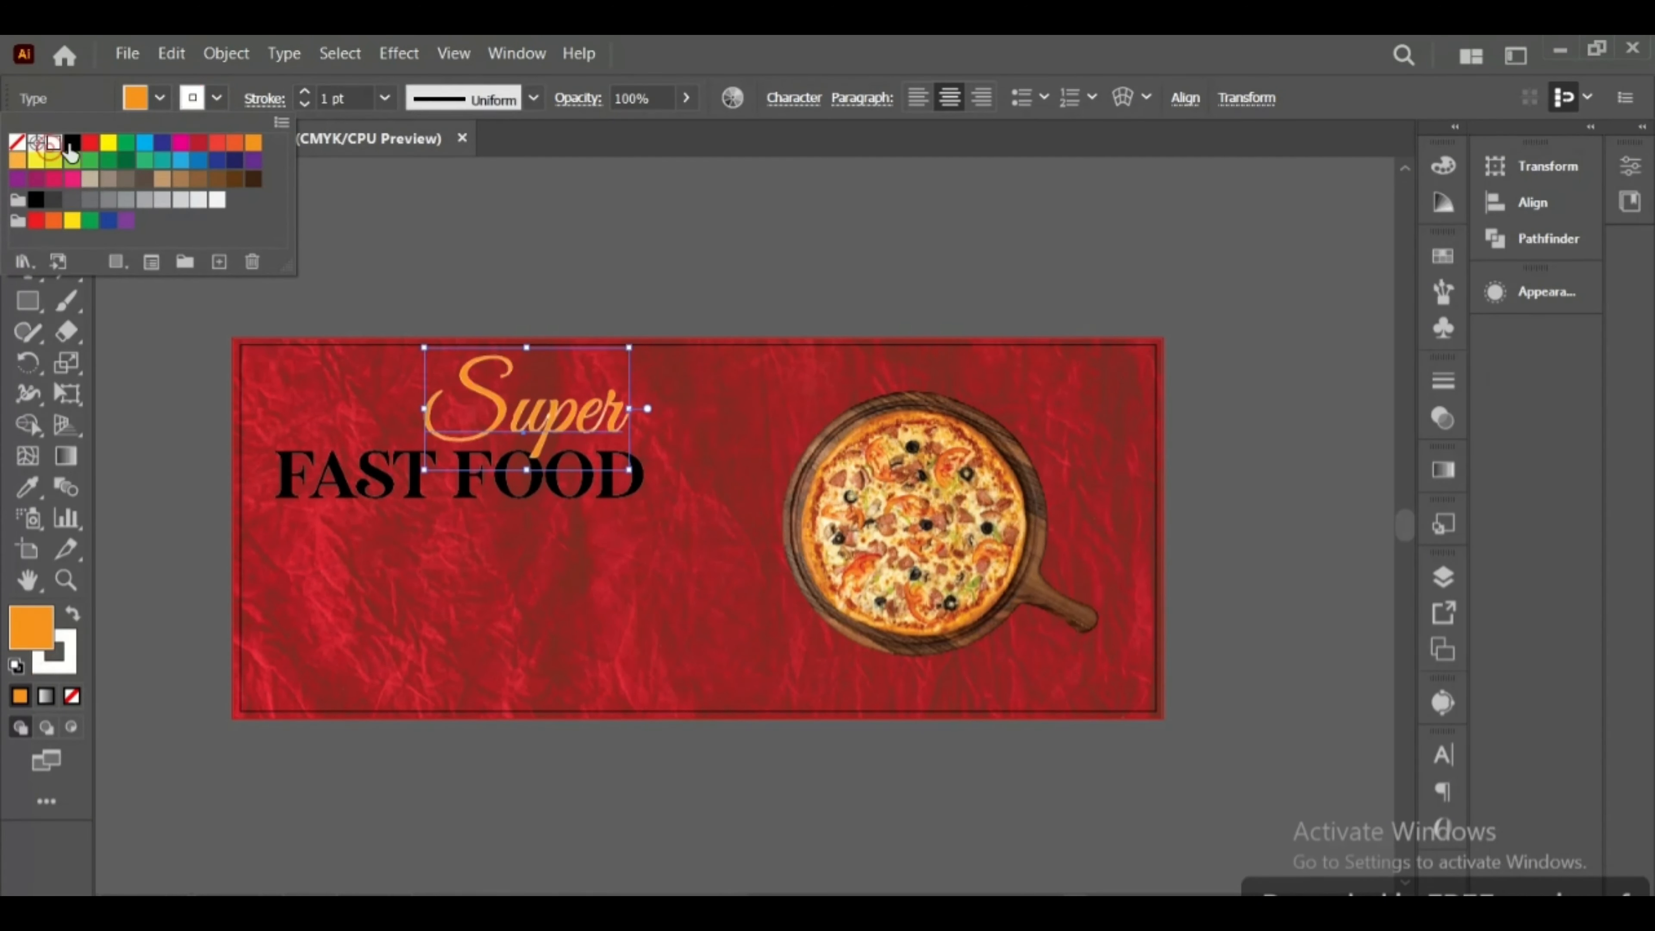
pyautogui.click(304, 93)
pyautogui.click(305, 93)
pyautogui.click(305, 93)
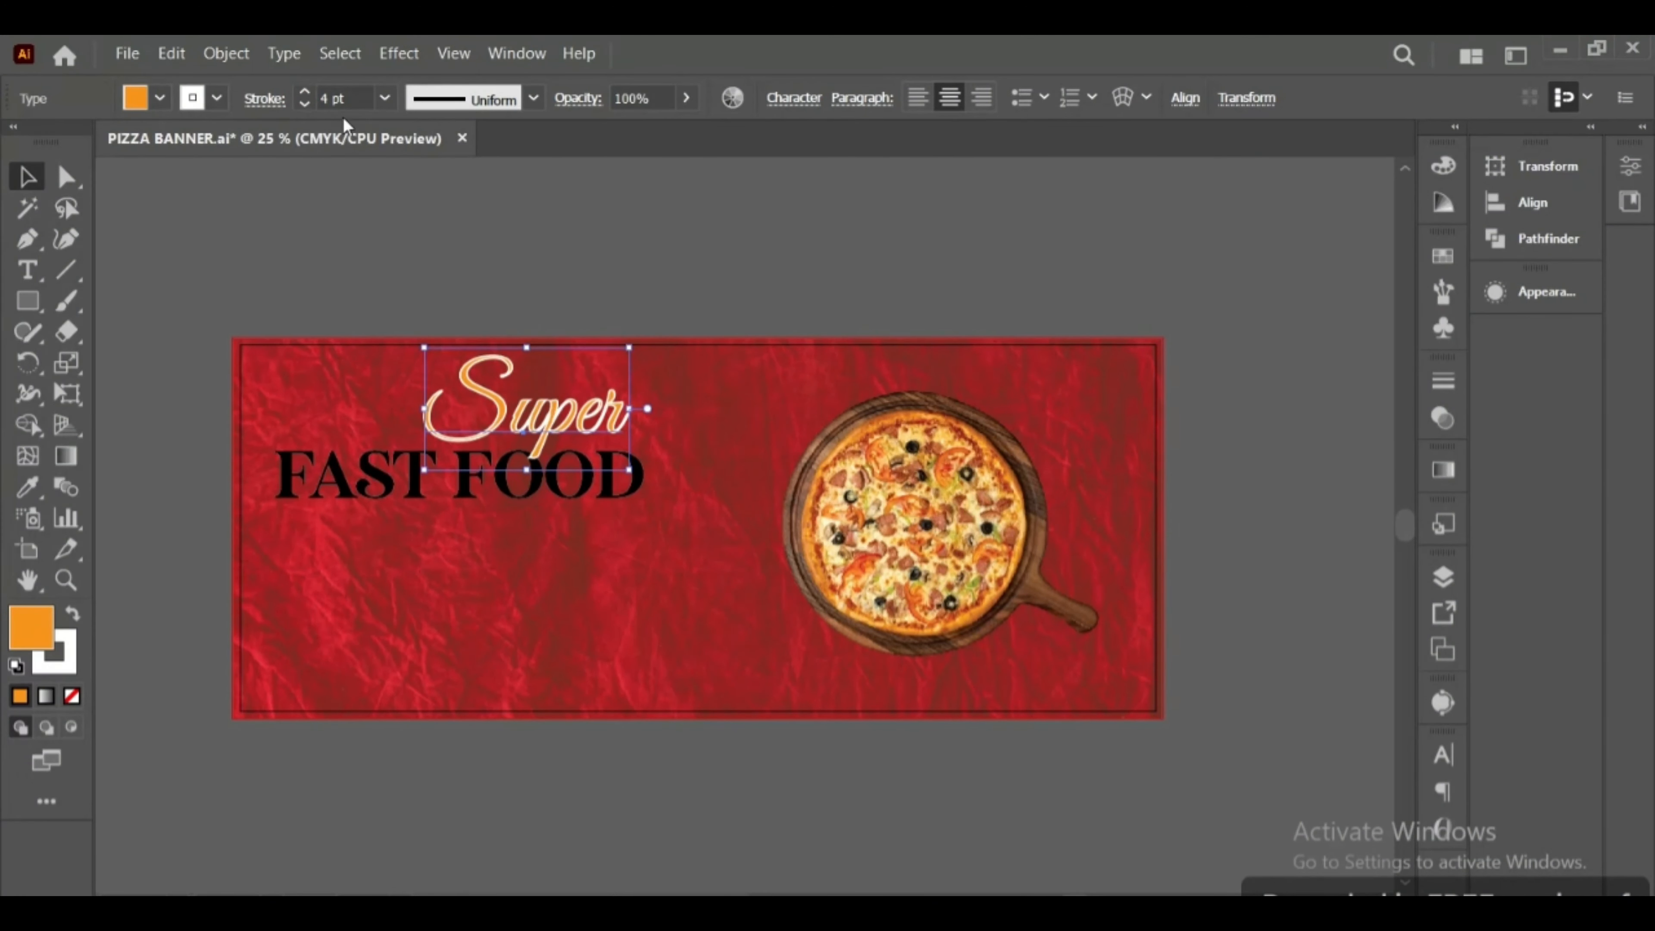
pyautogui.click(352, 194)
# Duplicate the FAST FOOD line directly below itself and replace the copy's text with "Sepical Pizza Offers"
pyautogui.scroll(-1, 463, 493)
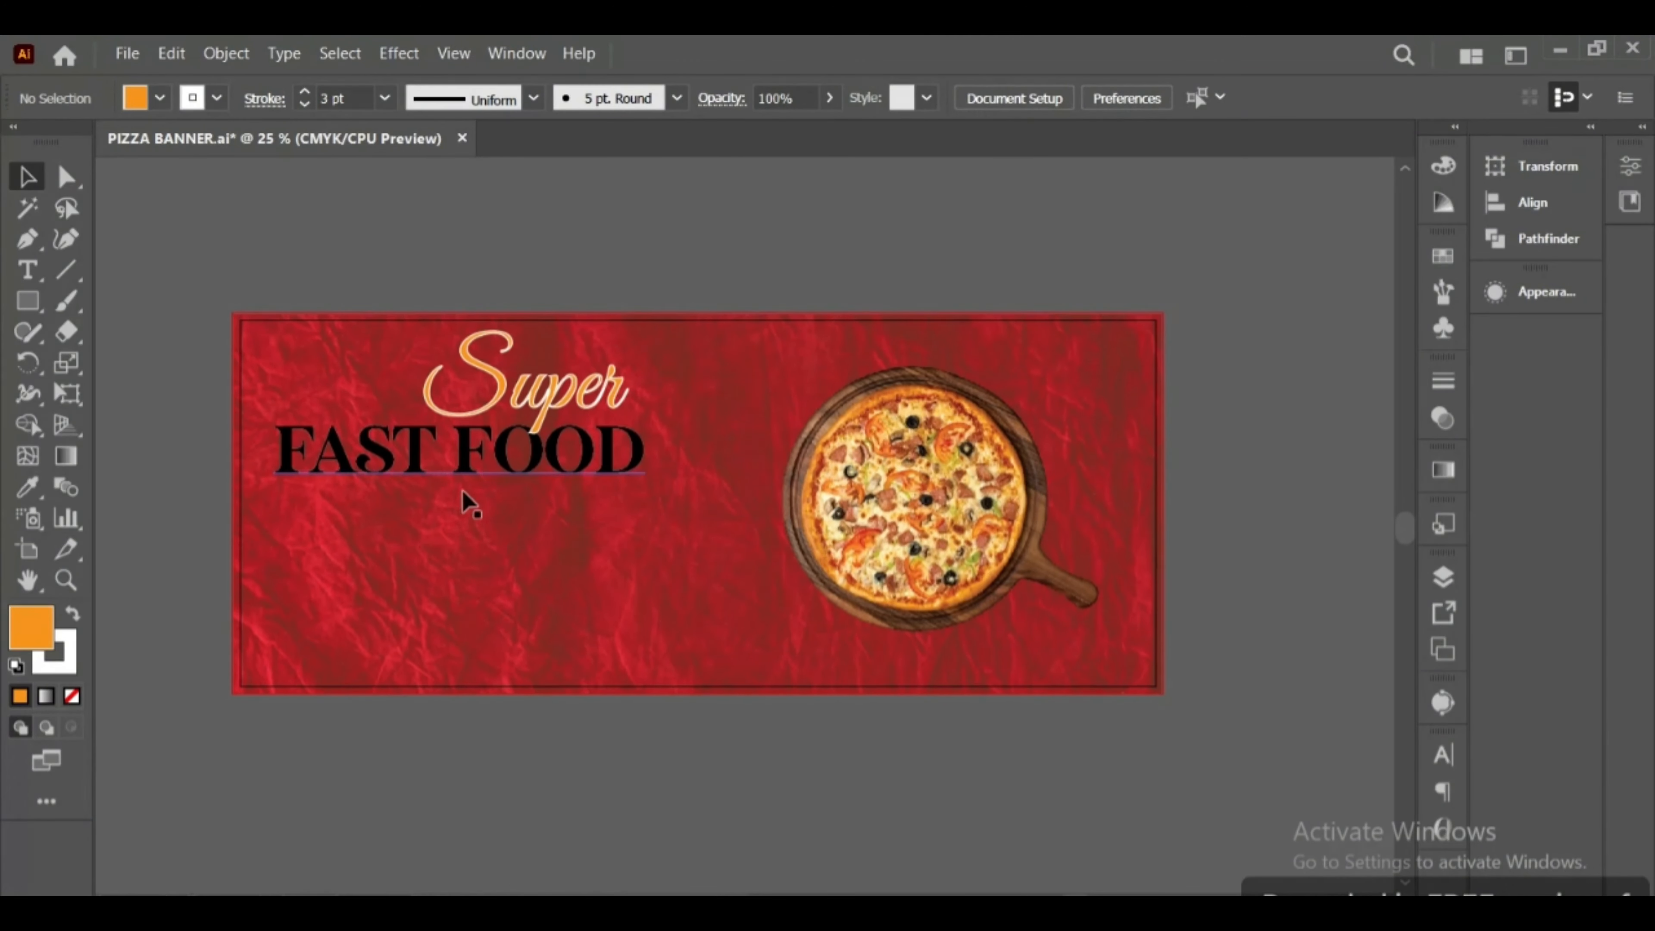
pyautogui.moveTo(485, 474); pyautogui.dragTo(485, 541)
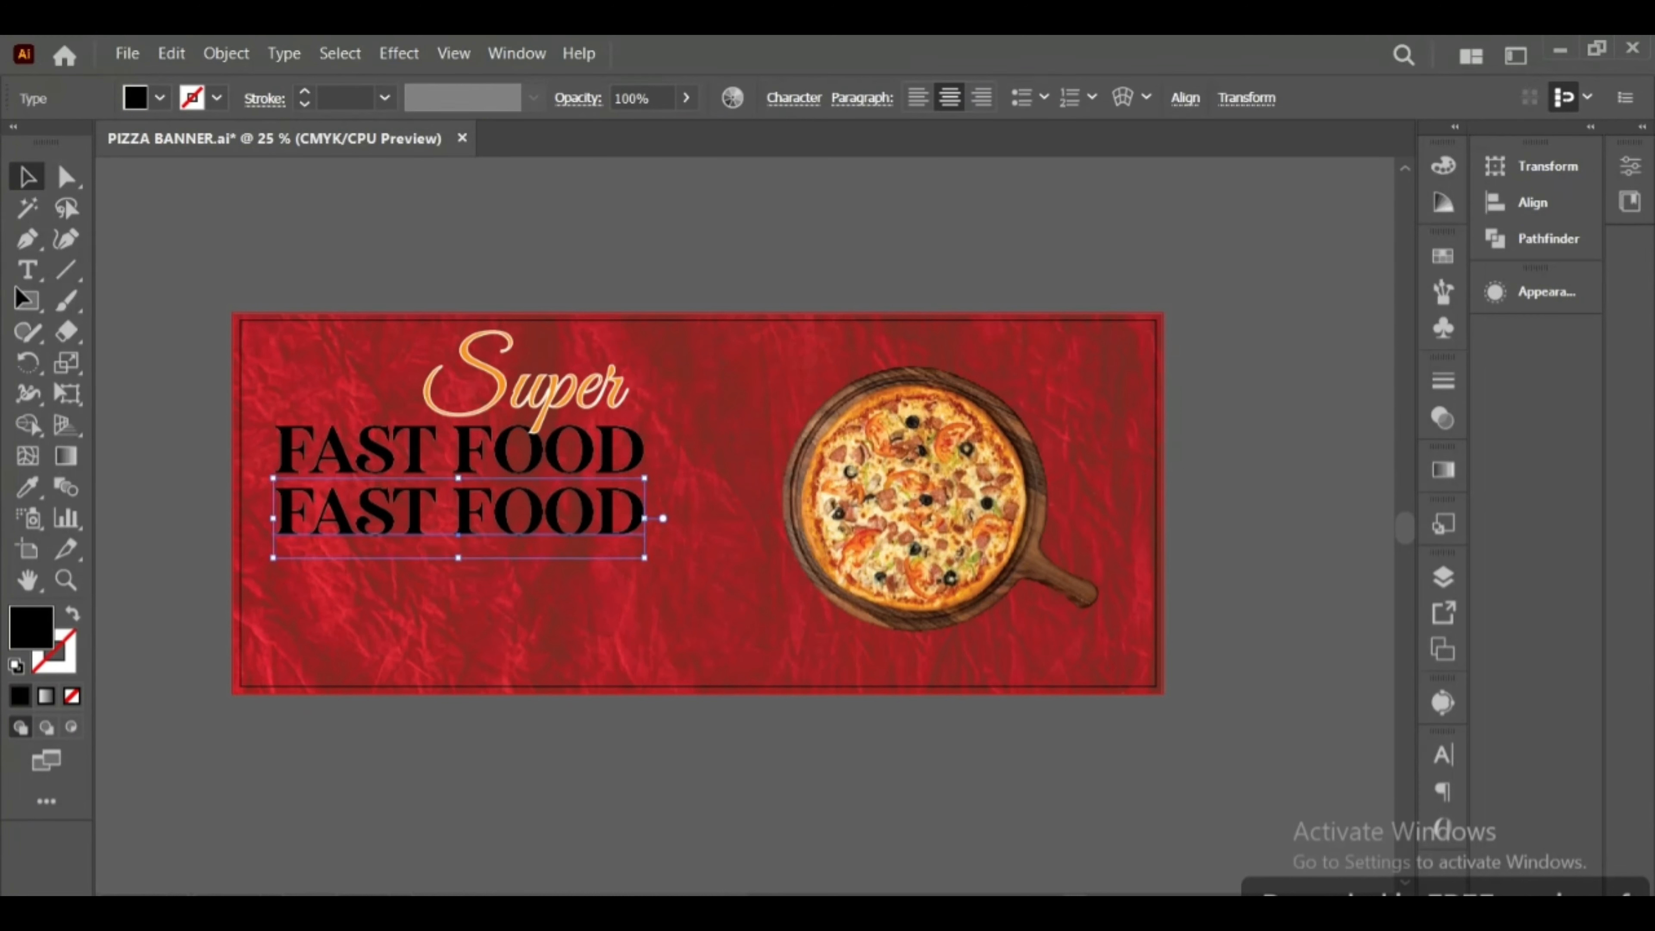
pyautogui.press('t')
pyautogui.click(641, 509)
pyautogui.press('BackSpace')
pyautogui.press('BackSpace')
pyautogui.press('BackSpace')
pyautogui.press('BackSpace')
pyautogui.press('BackSpace')
pyautogui.press('BackSpace')
pyautogui.press('BackSpace')
pyautogui.press('BackSpace')
pyautogui.press('BackSpace')
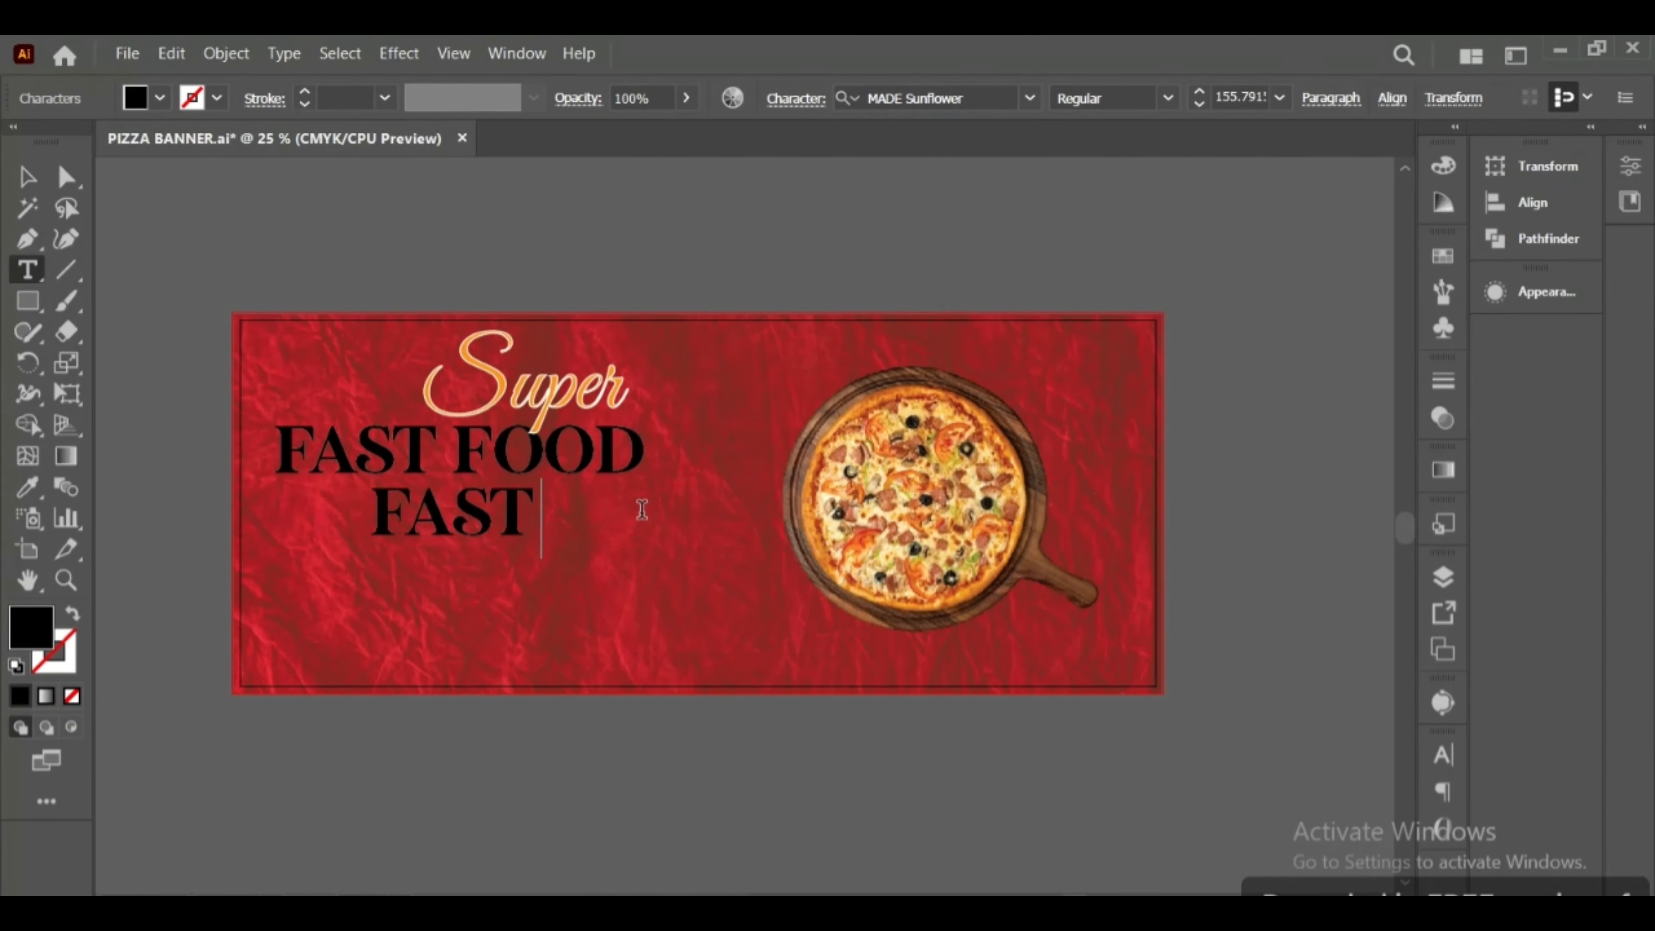
pyautogui.write('Sepical')
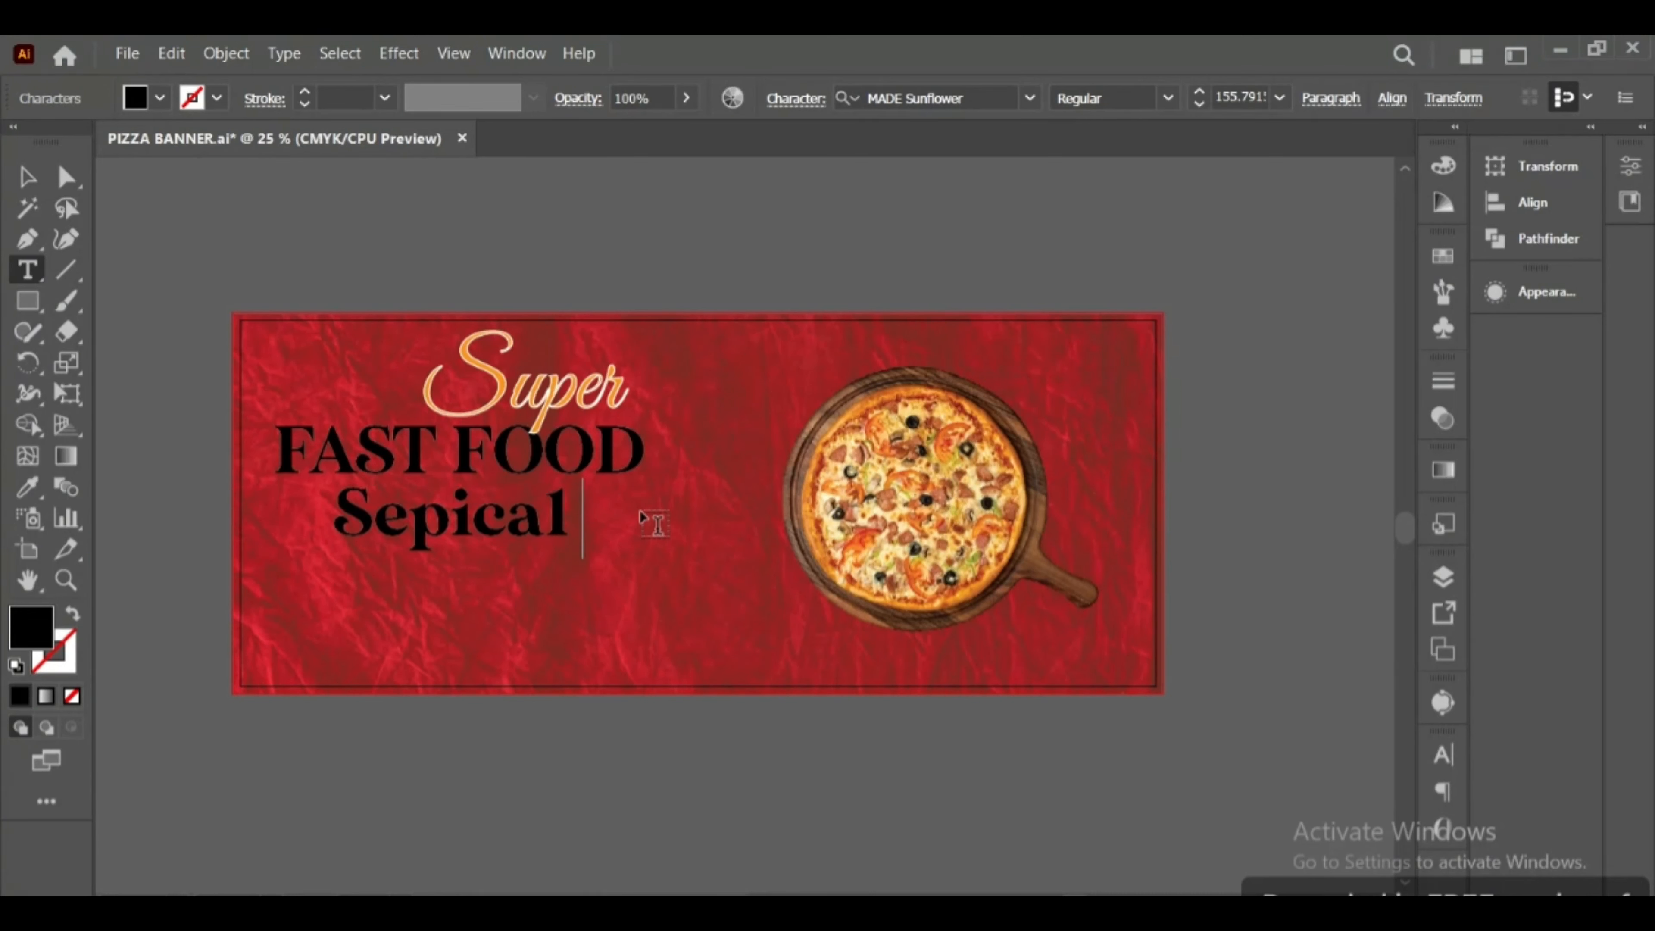
pyautogui.write(' p')
pyautogui.press('BackSpace')
pyautogui.write('P')
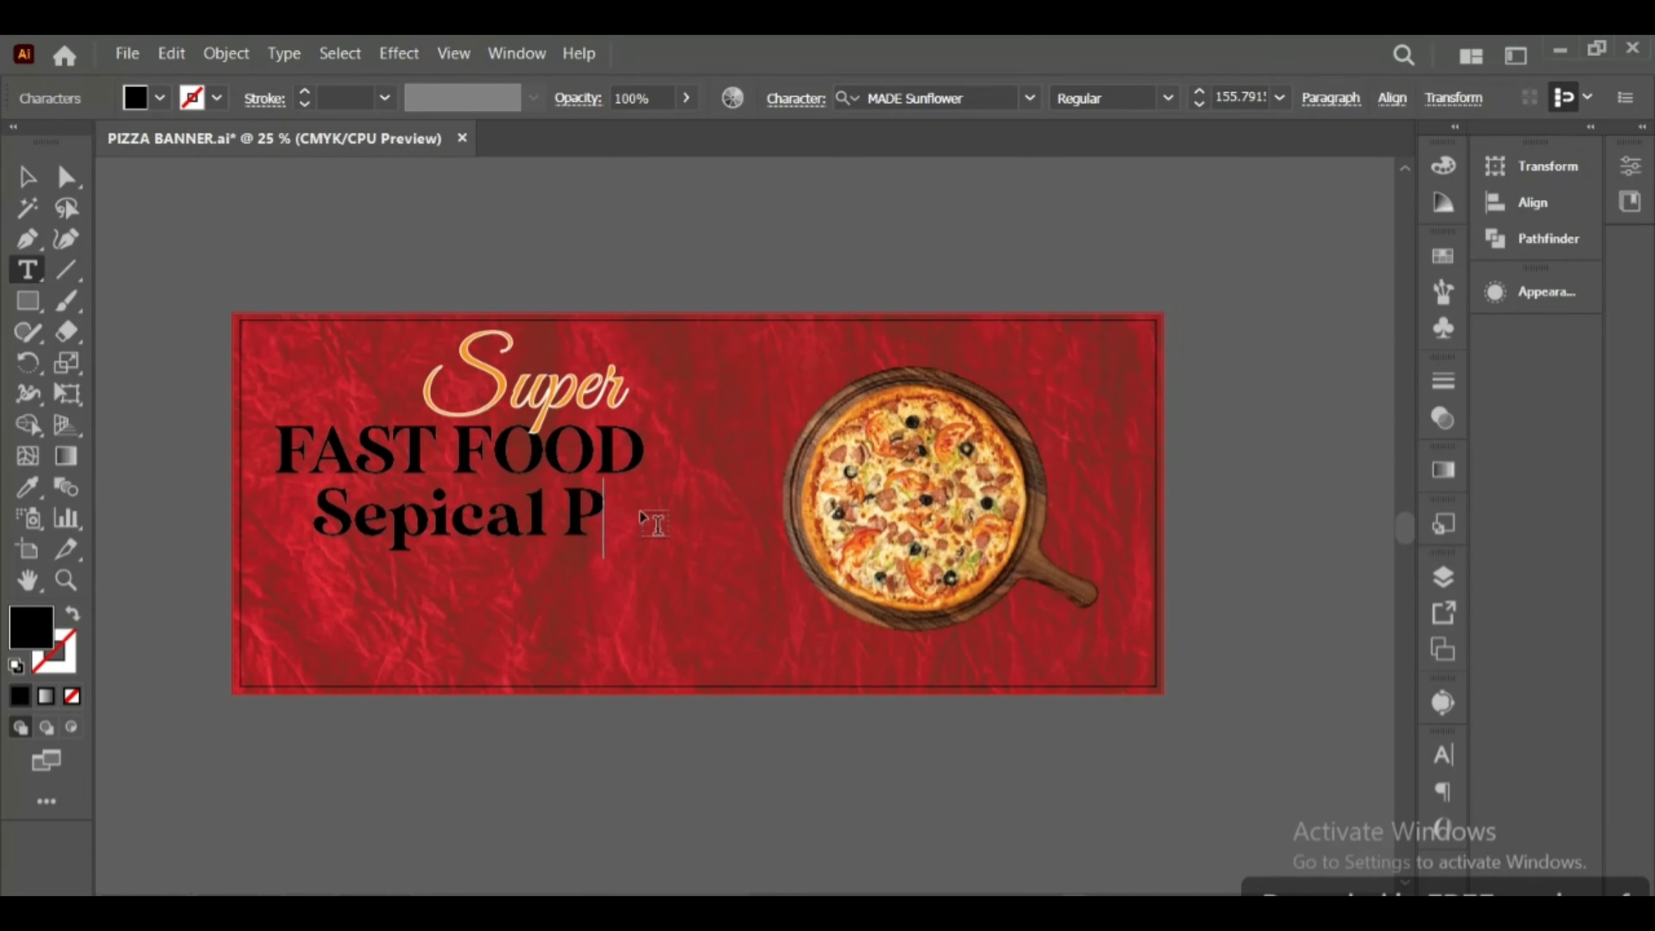
pyautogui.write('izza ')
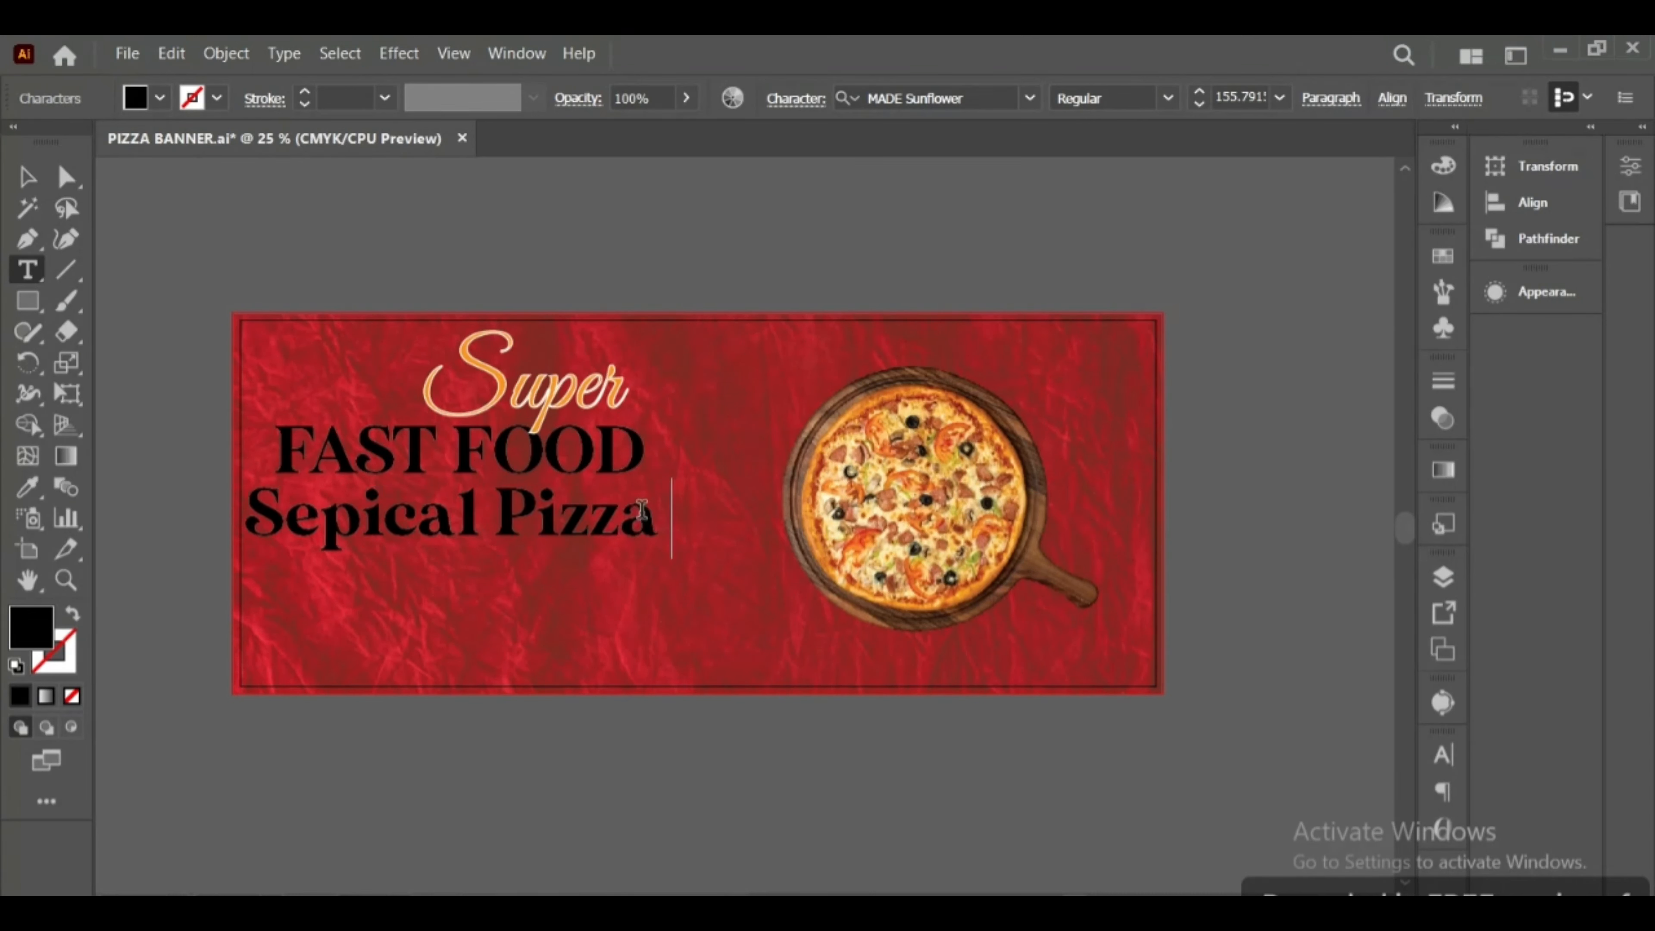
pyautogui.write('Offers')
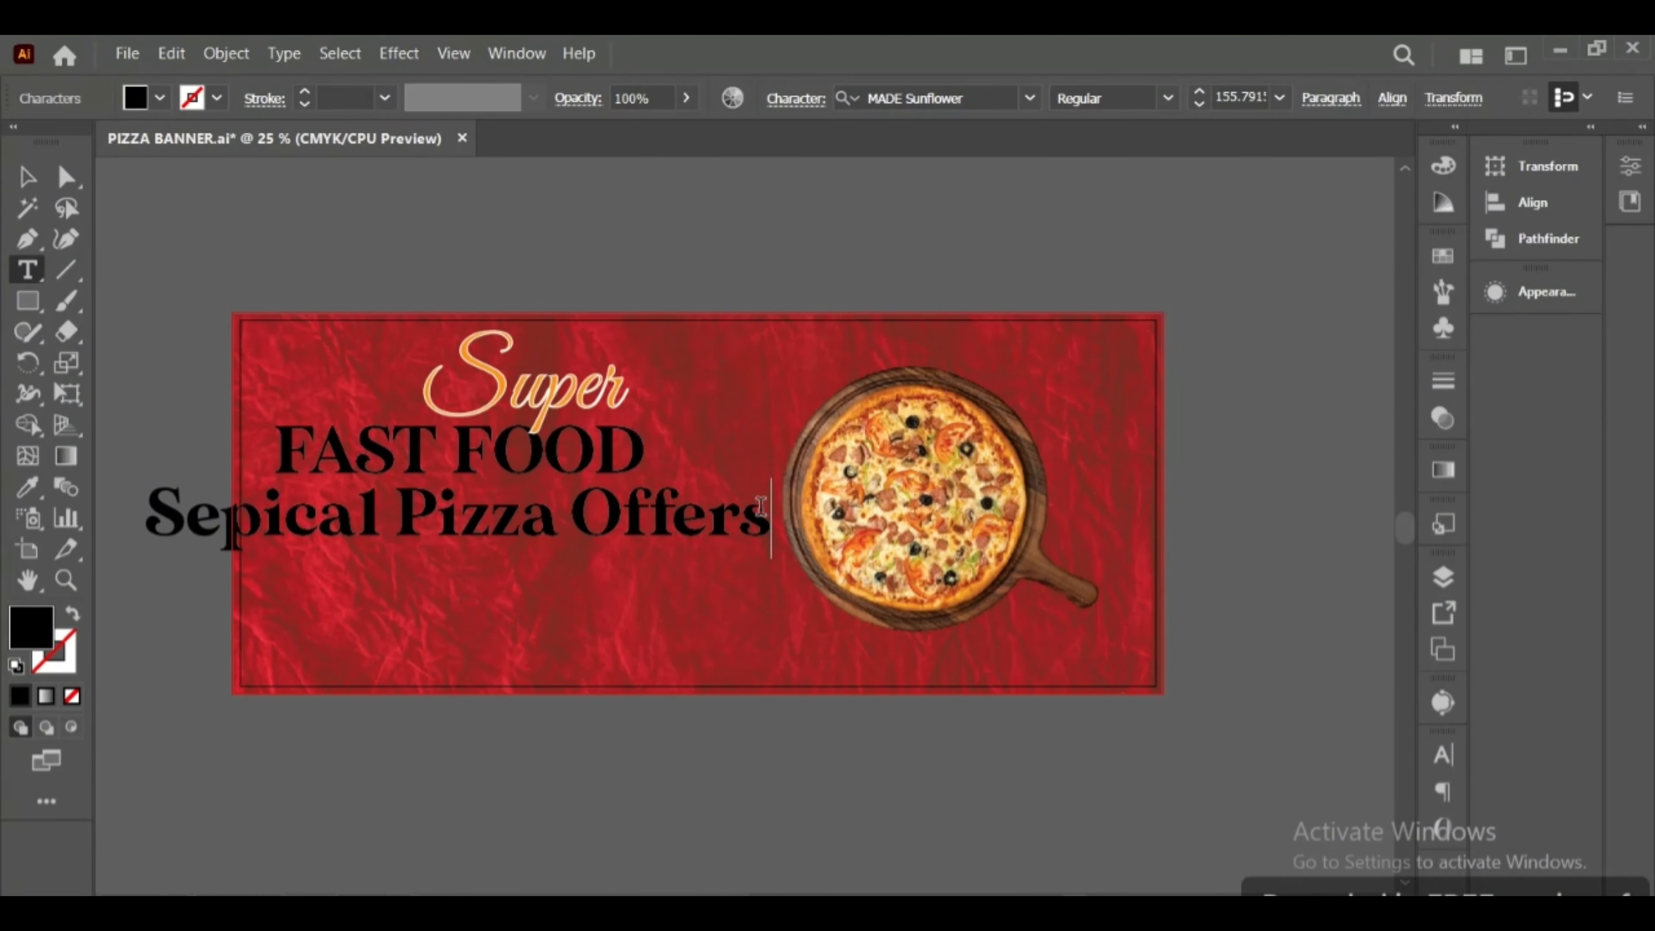
# Change the font of the Sepical Pizza Offers line to Arial Bold
pyautogui.moveTo(760, 505); pyautogui.dragTo(133, 533)
pyautogui.click(1030, 98)
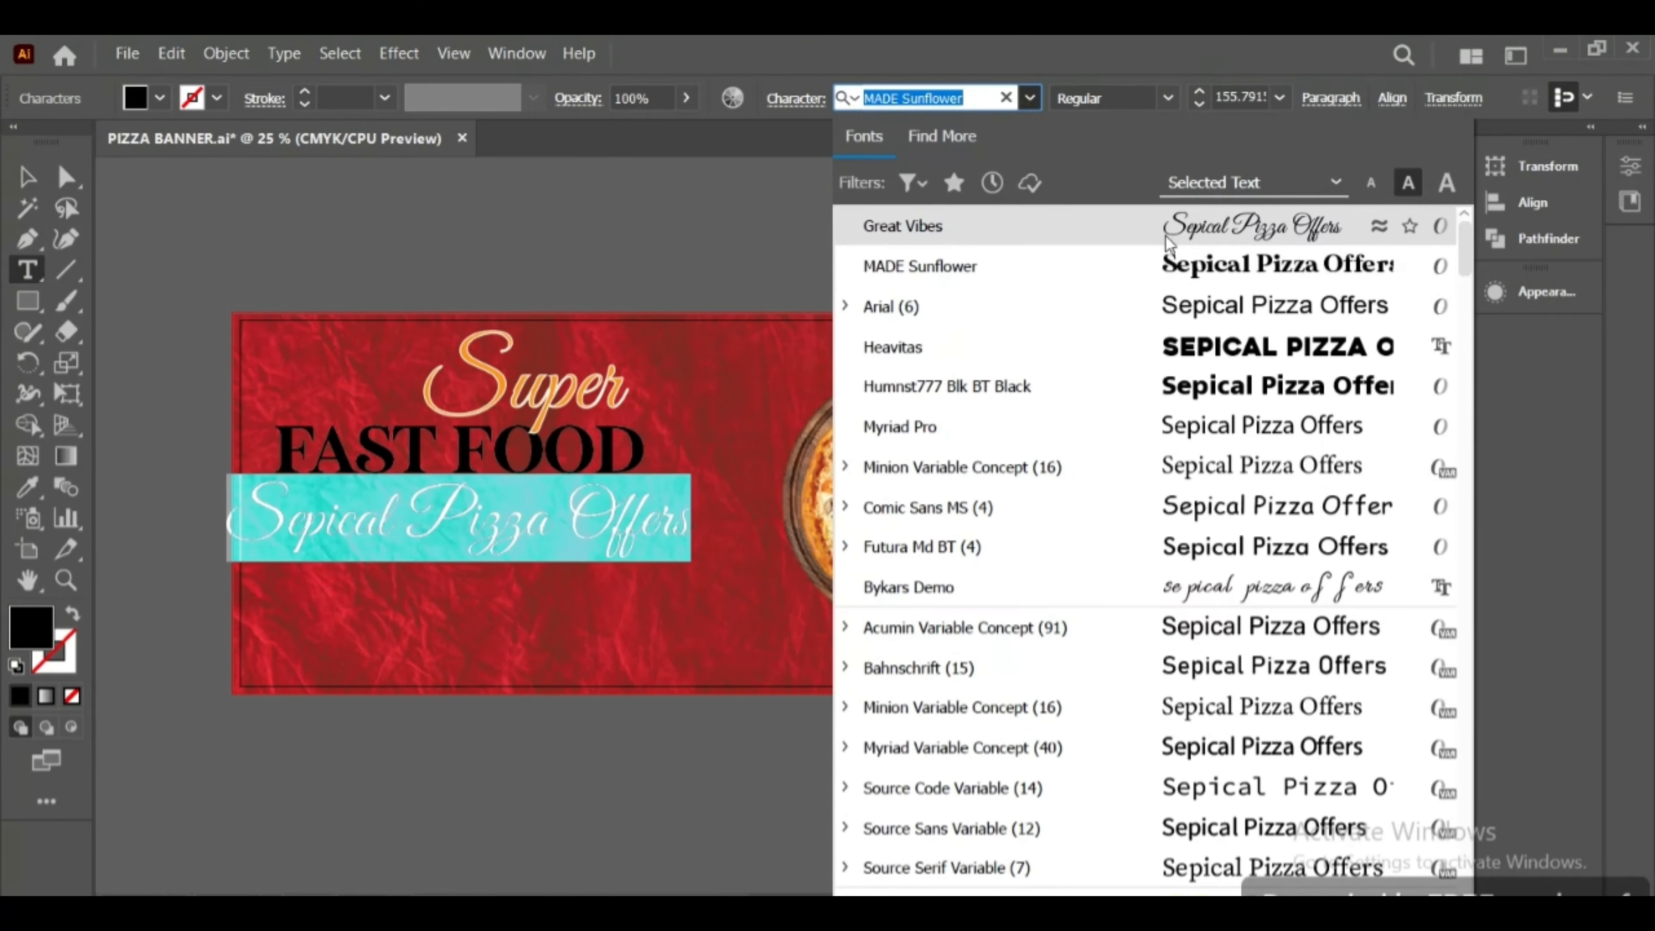
pyautogui.click(1213, 306)
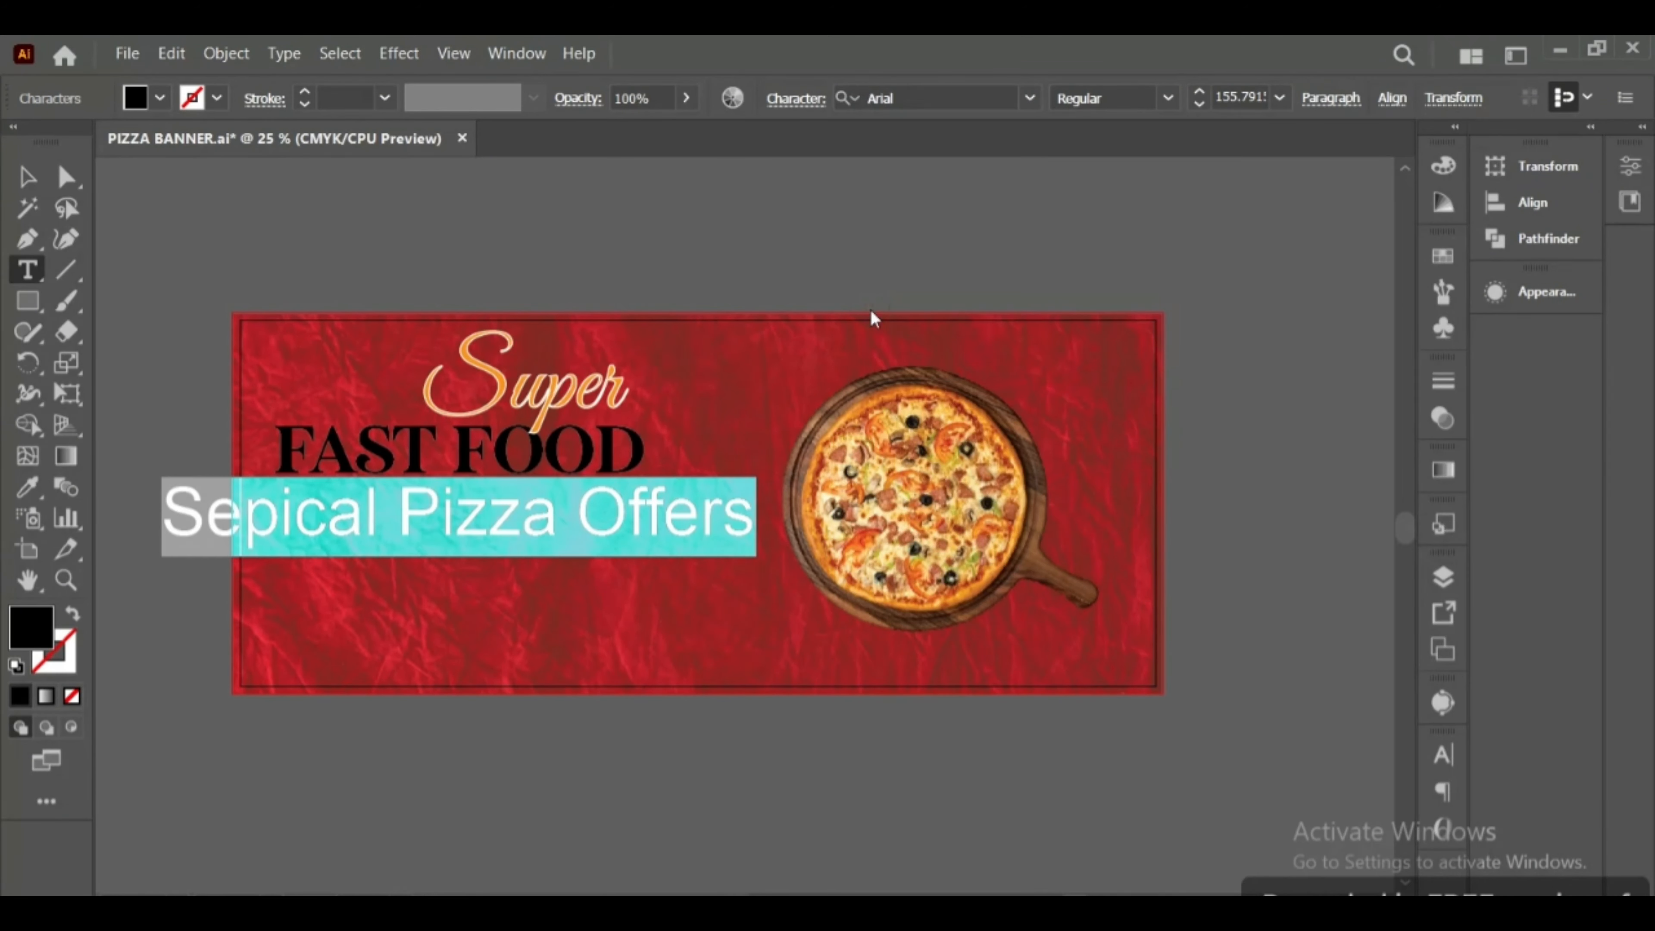
pyautogui.click(1030, 98)
pyautogui.click(847, 225)
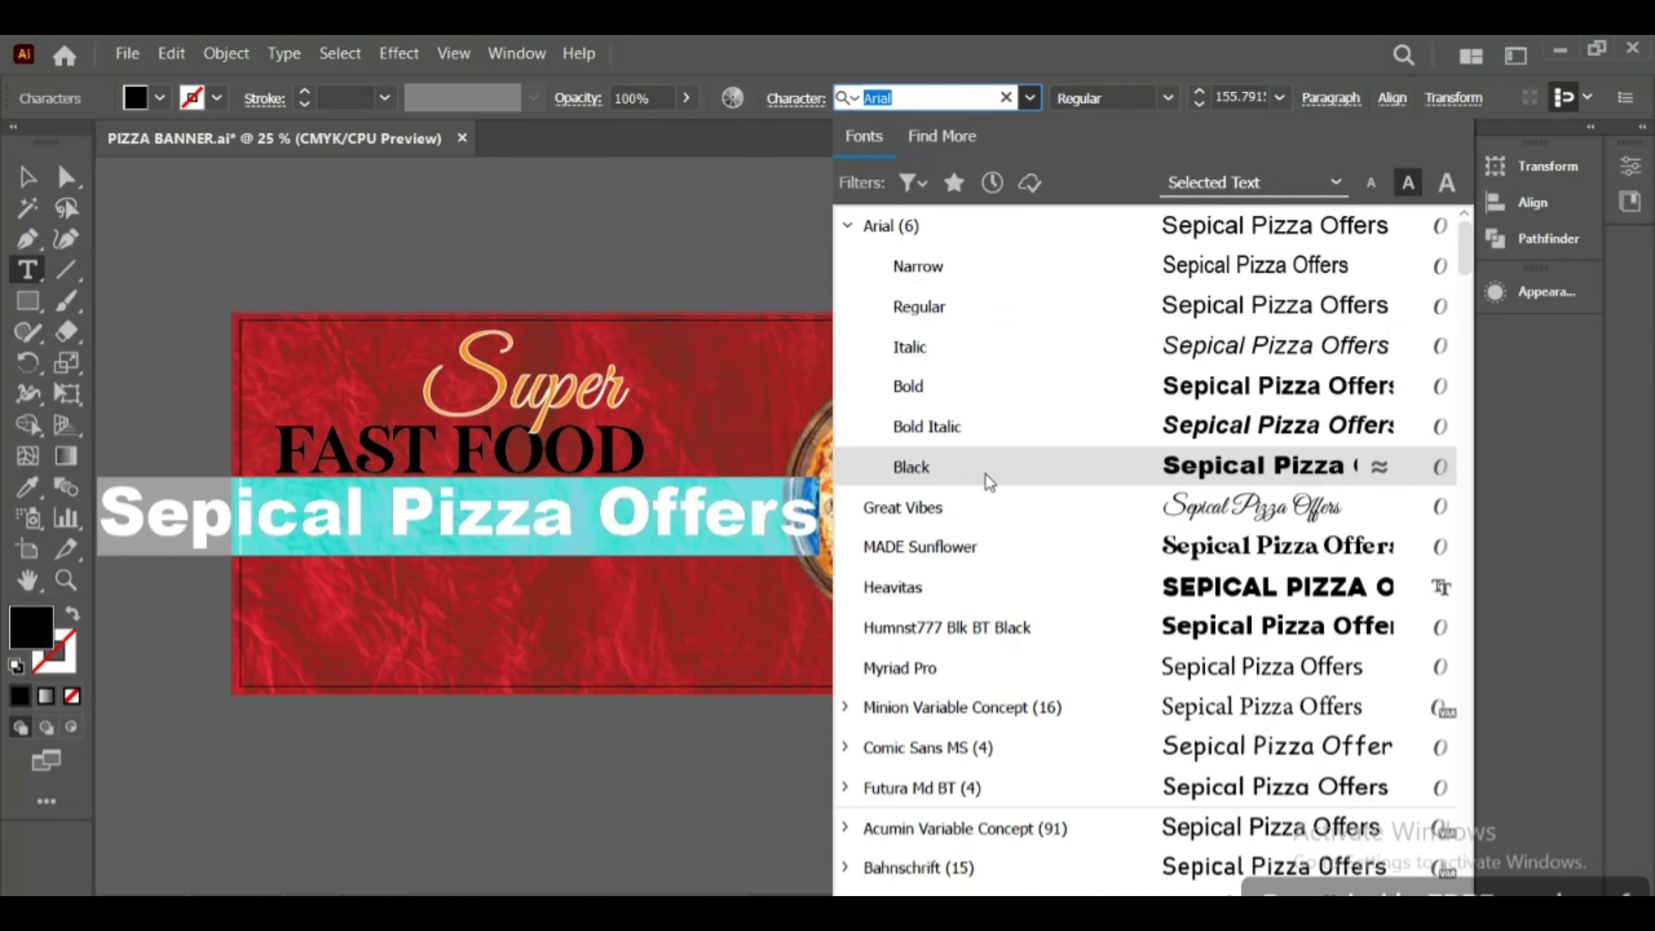
pyautogui.click(961, 393)
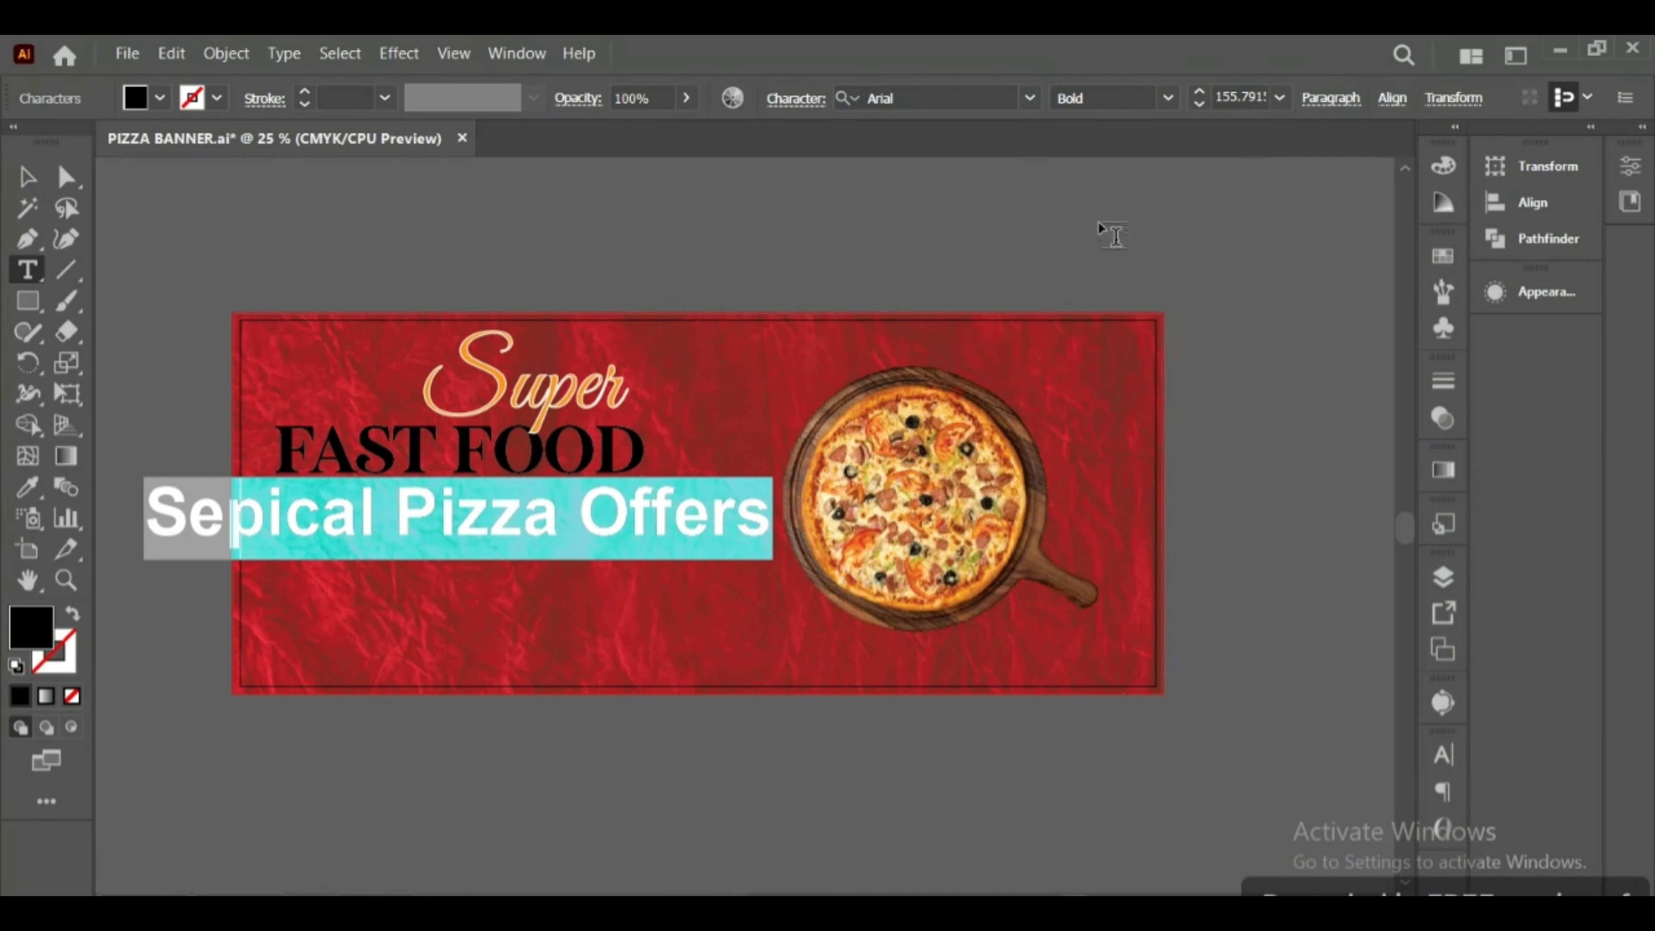
# Scale down the Sepical Pizza Offers line, place it directly below FAST FOOD, and colour both lines white
pyautogui.click(29, 175)
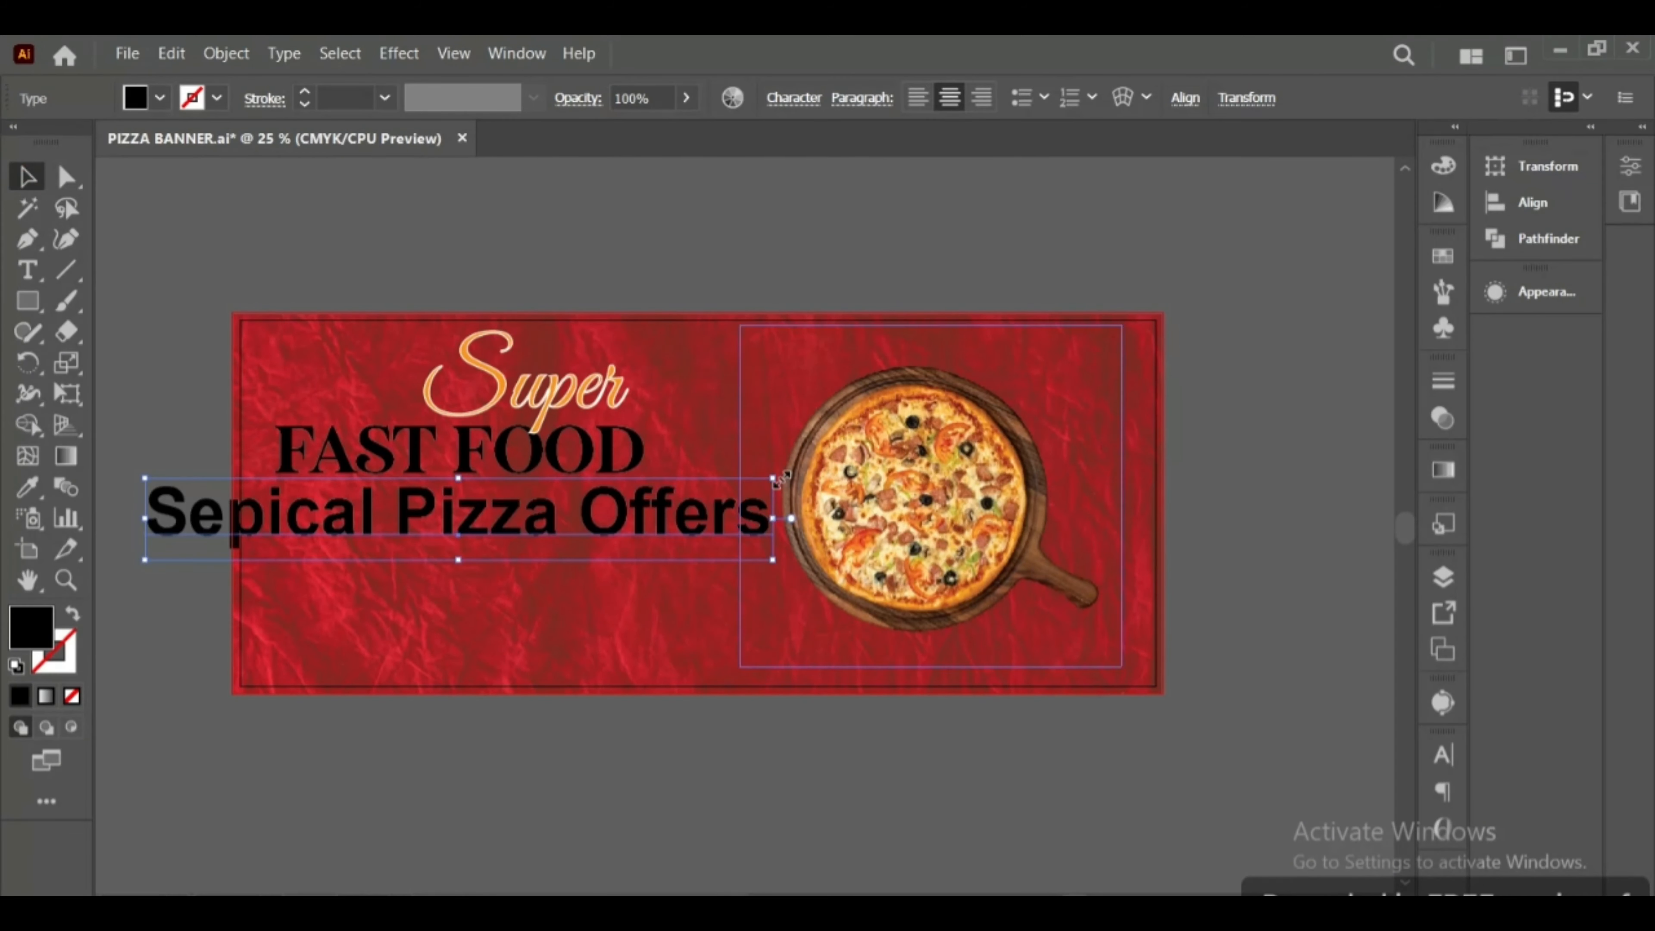
pyautogui.moveTo(775, 480); pyautogui.dragTo(692, 521)
pyautogui.moveTo(352, 547); pyautogui.dragTo(485, 502)
pyautogui.click(486, 459)
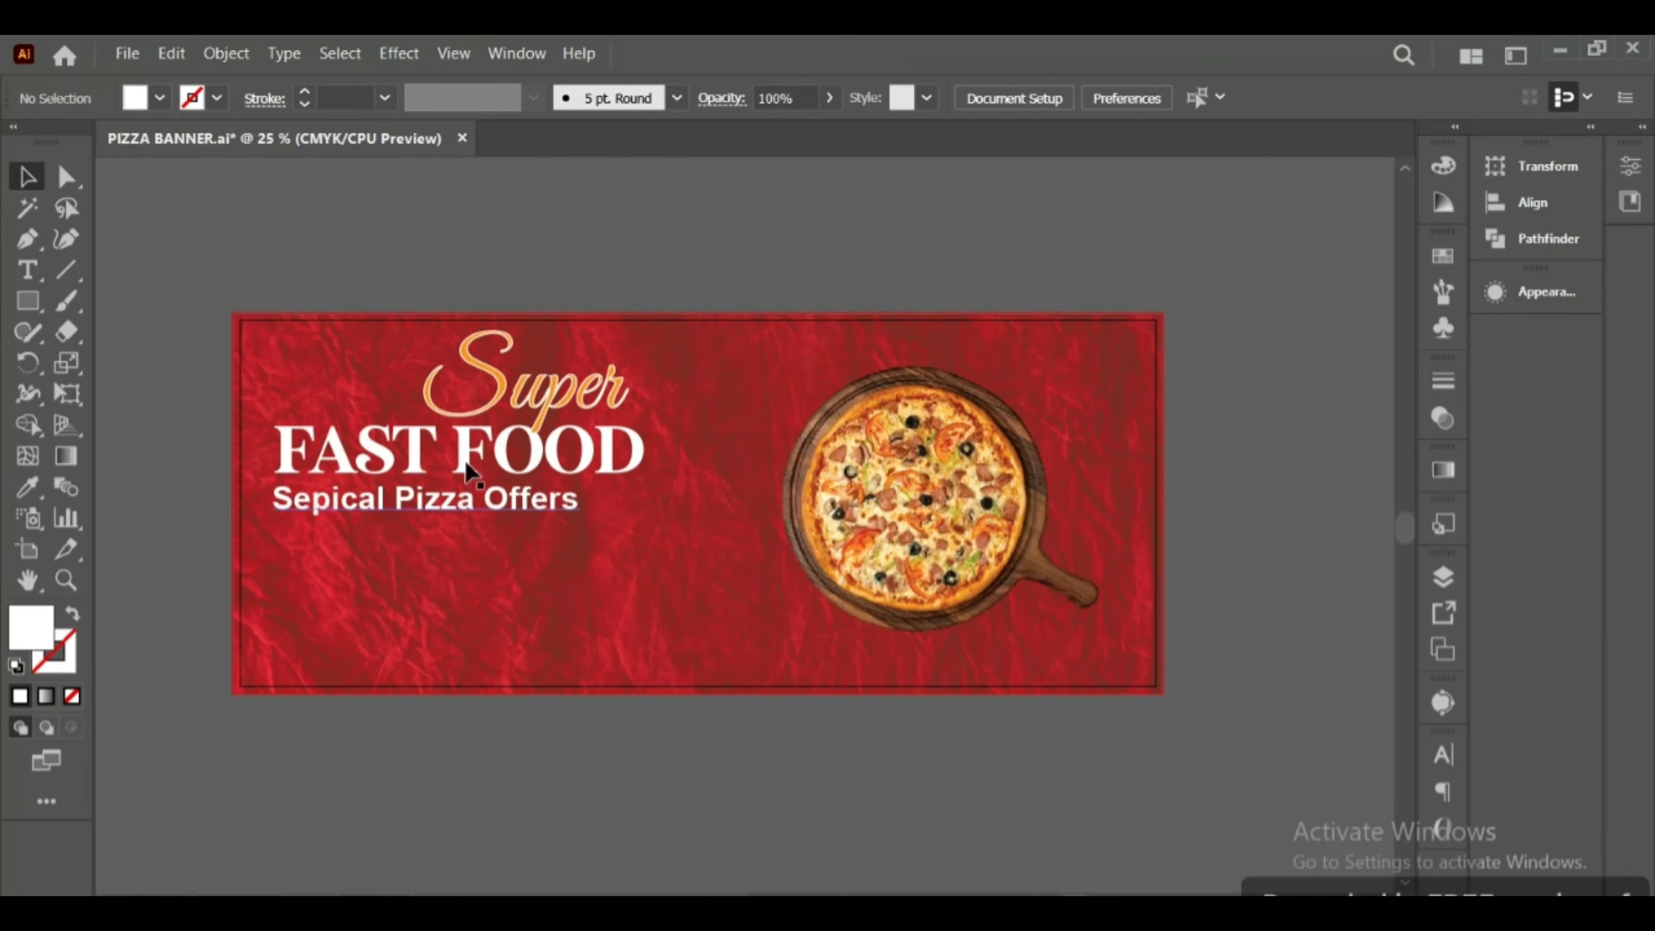
# Enlarge the word Super slightly and reposition it so it overlaps the top of FAST FOOD
pyautogui.click(597, 382)
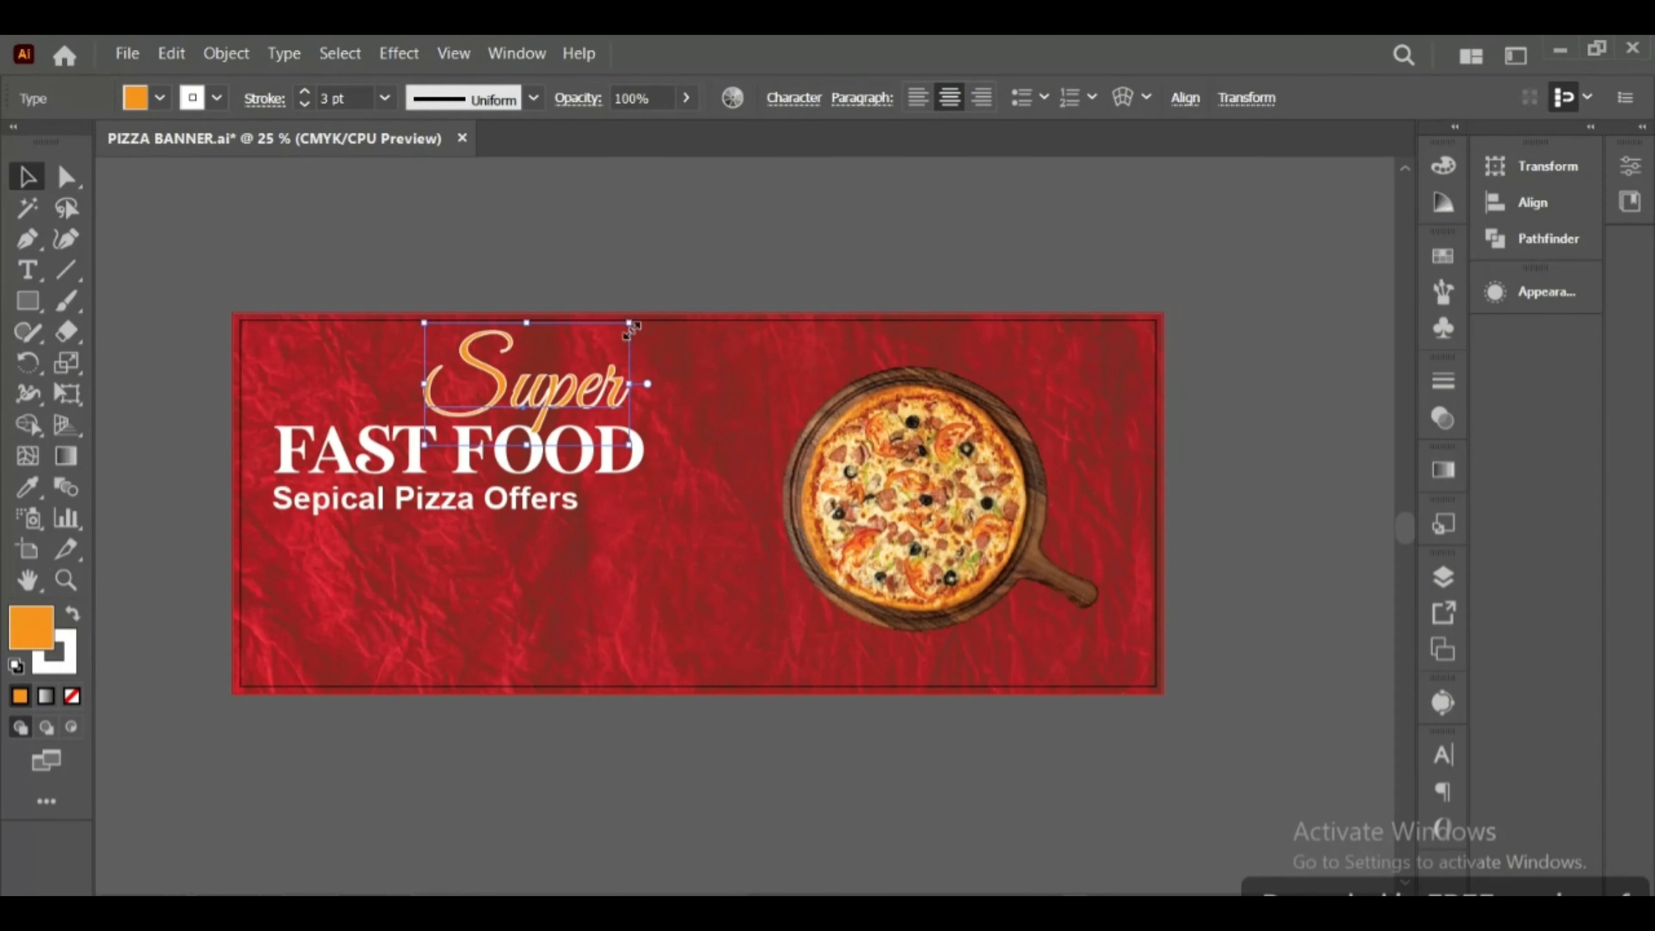
pyautogui.moveTo(631, 329); pyautogui.dragTo(660, 303)
pyautogui.moveTo(583, 392); pyautogui.dragTo(559, 406)
# Apply a Drop Shadow effect to the word Super
pyautogui.click(397, 55)
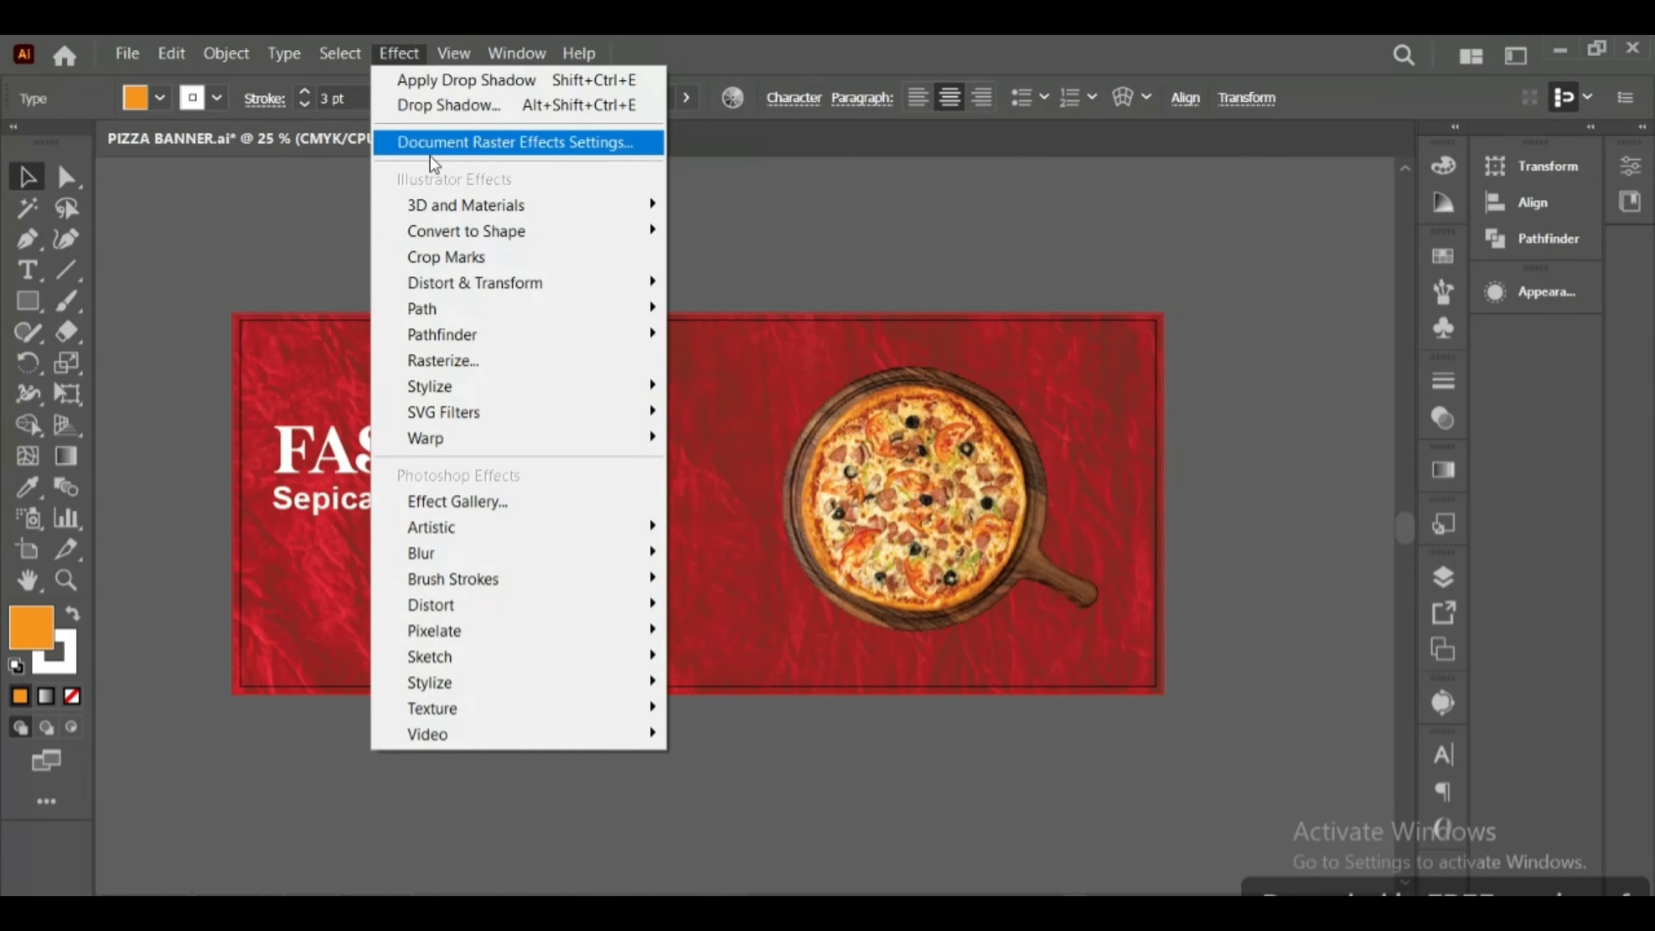
pyautogui.moveTo(462, 381)
pyautogui.click(728, 381)
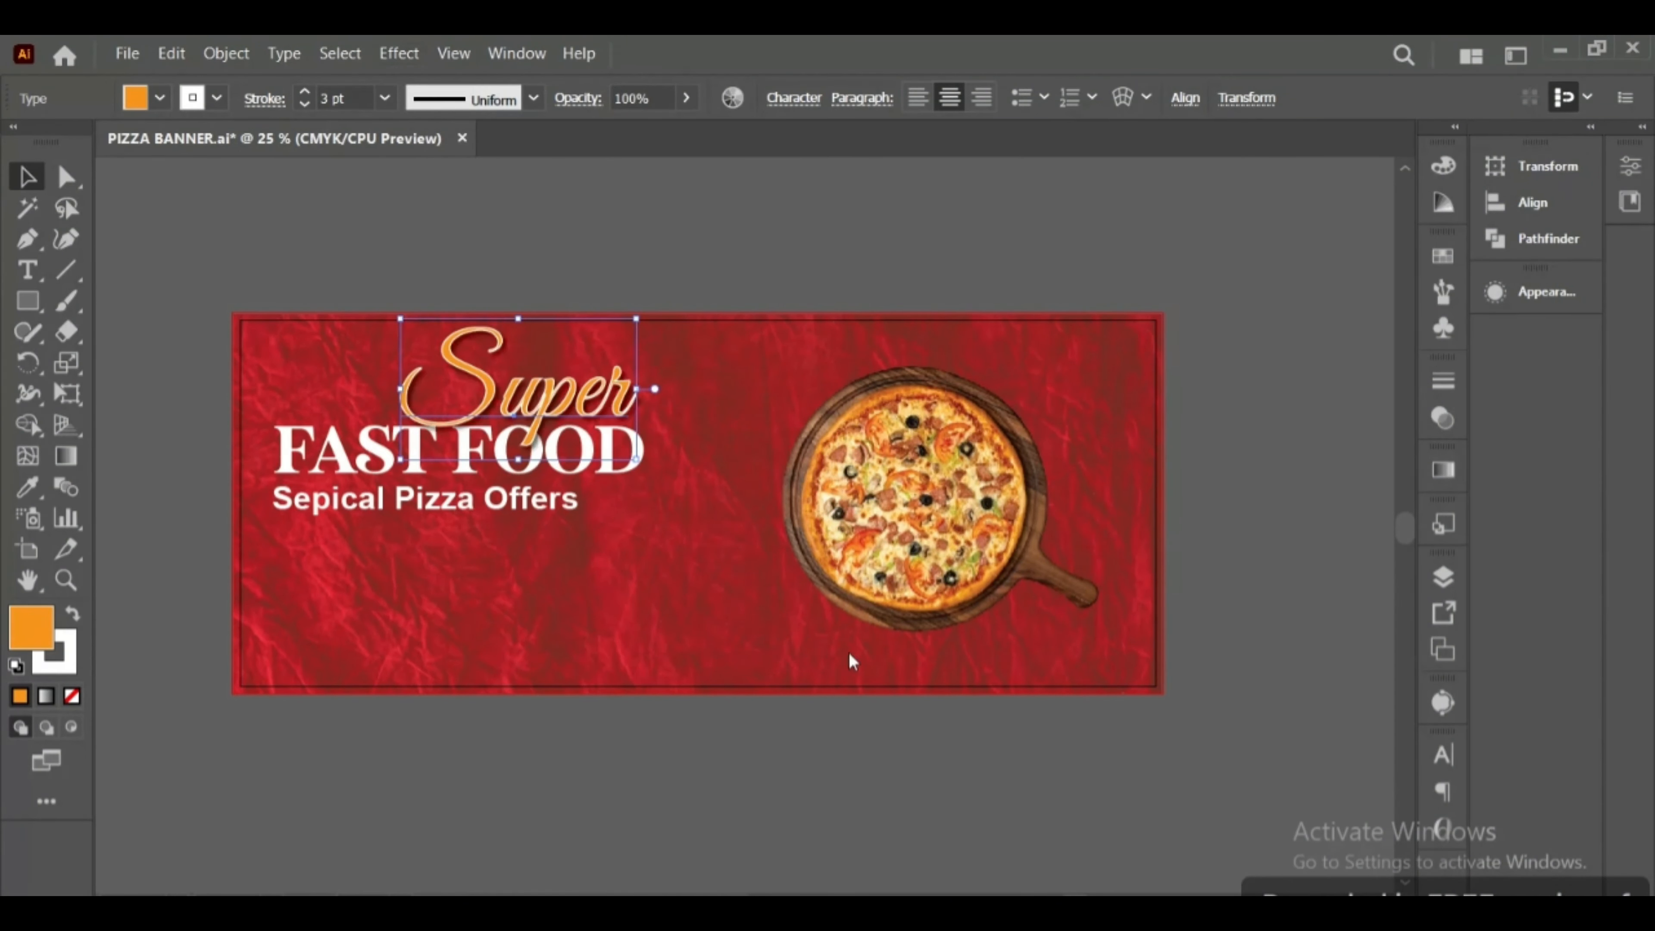
pyautogui.click(822, 619)
# Draw a small, wide orange rectangle with a white 3 pt stroke below the Sepical Pizza Offers line
pyautogui.click(462, 599)
pyautogui.click(25, 303)
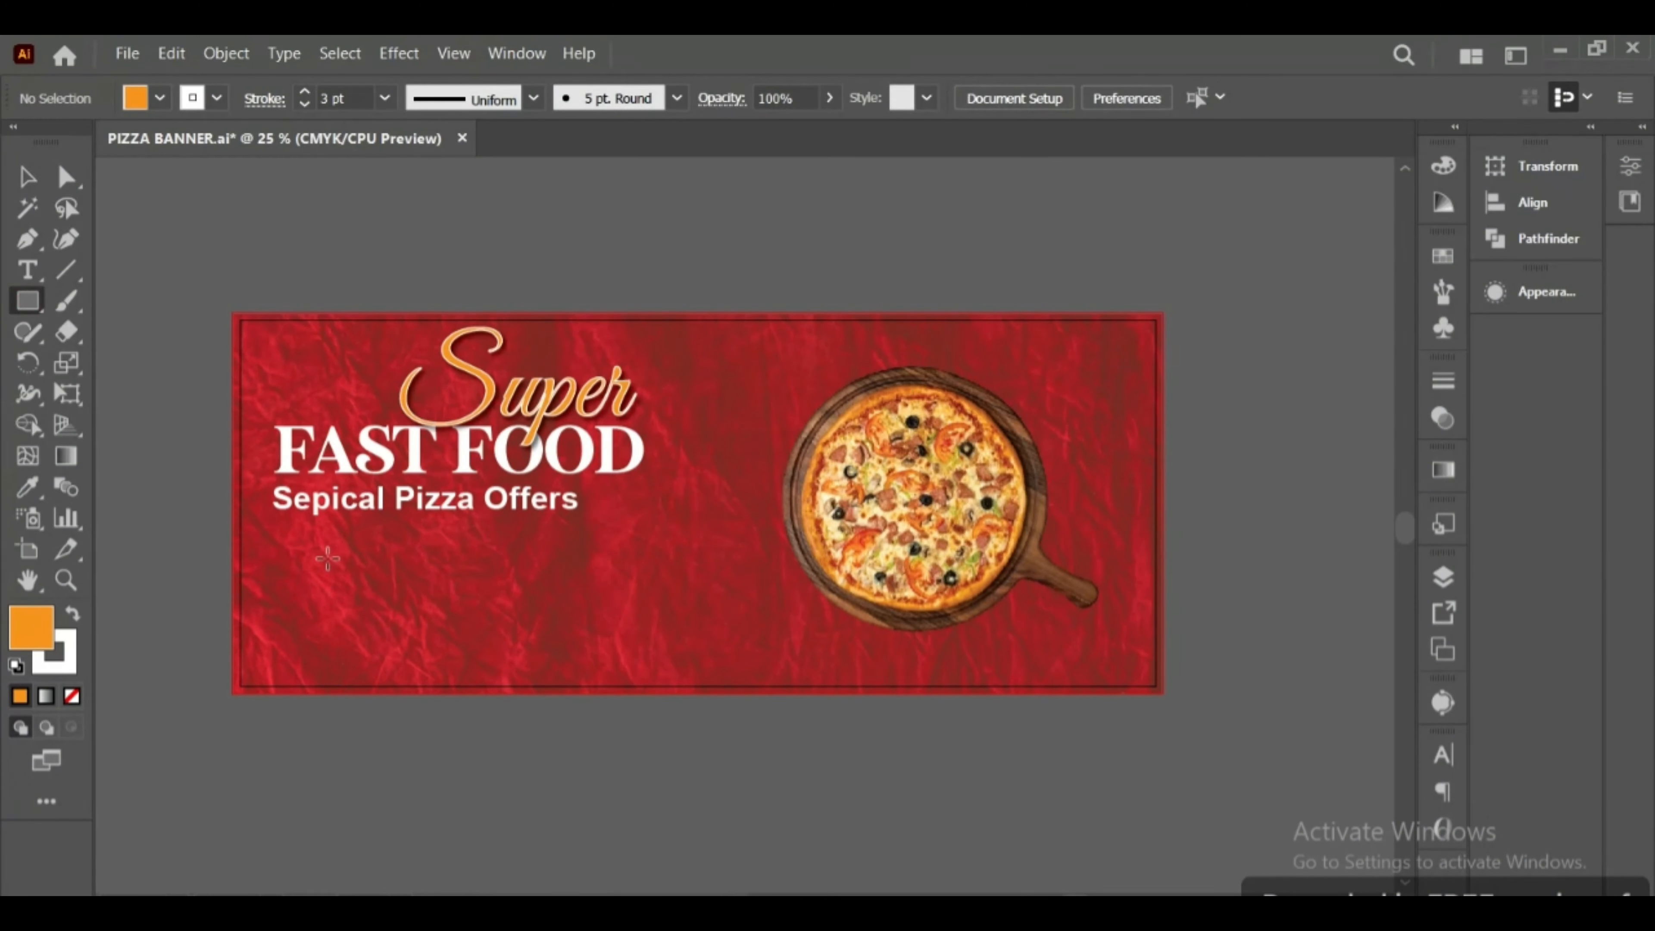
pyautogui.moveTo(327, 559); pyautogui.dragTo(521, 598)
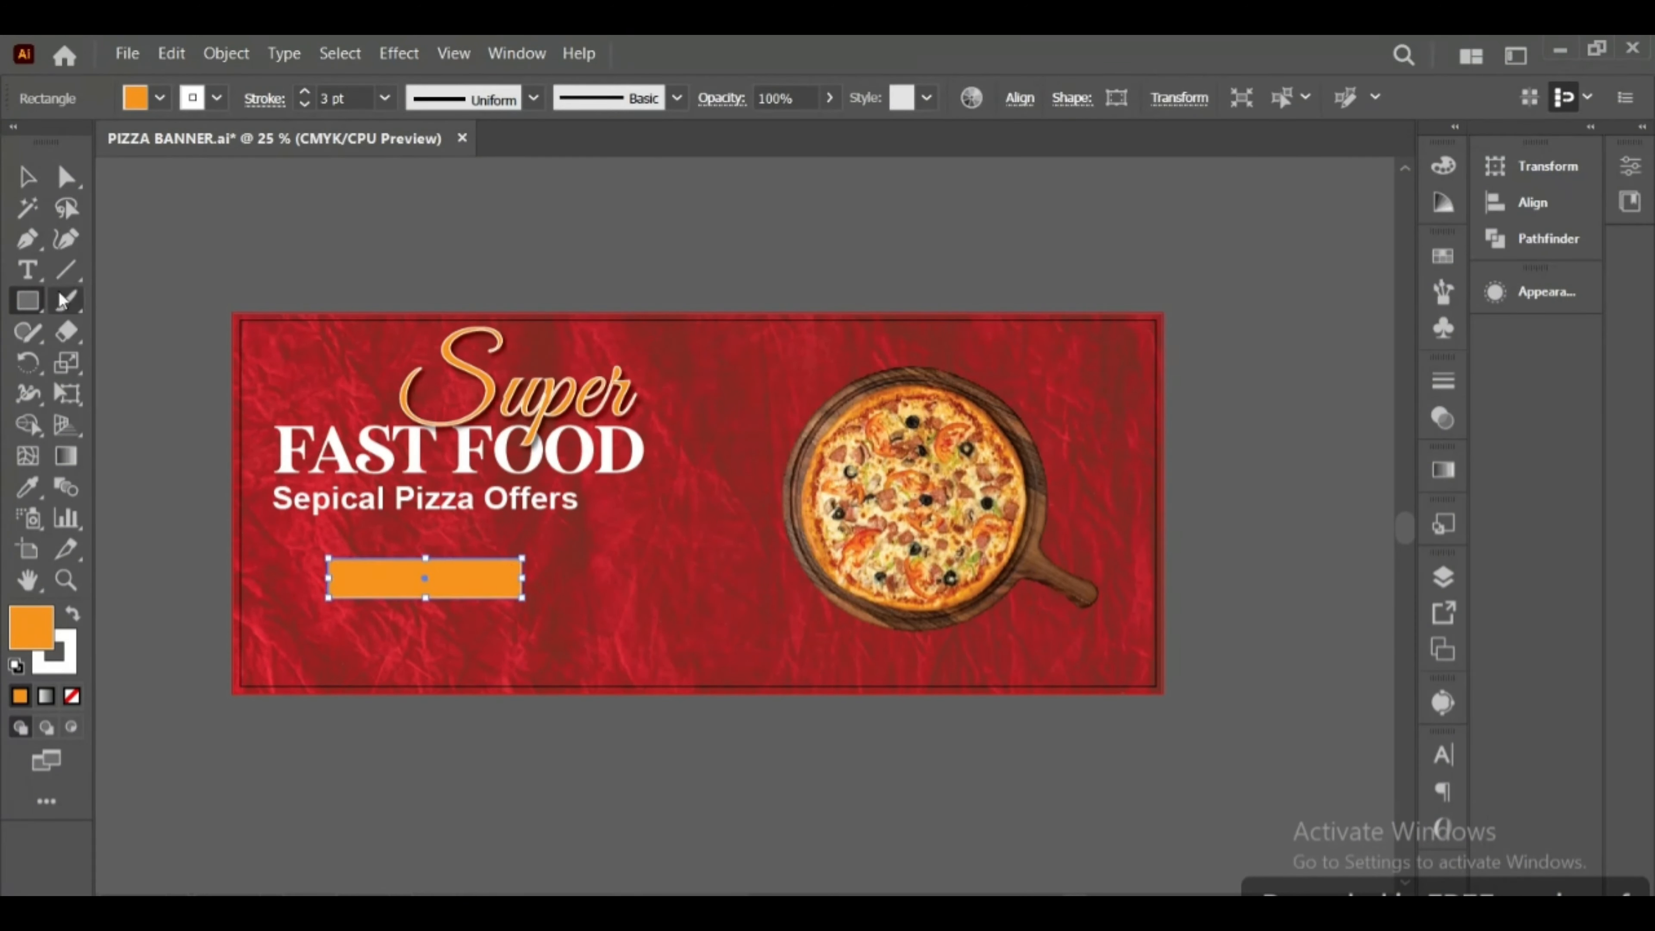
pyautogui.press('v')
# Duplicate the Sepical Pizza Offers line just above the orange rectangle and replace the copy's text with "Oder Now"
pyautogui.click(264, 269)
pyautogui.moveTo(474, 511); pyautogui.dragTo(486, 540)
pyautogui.press('t')
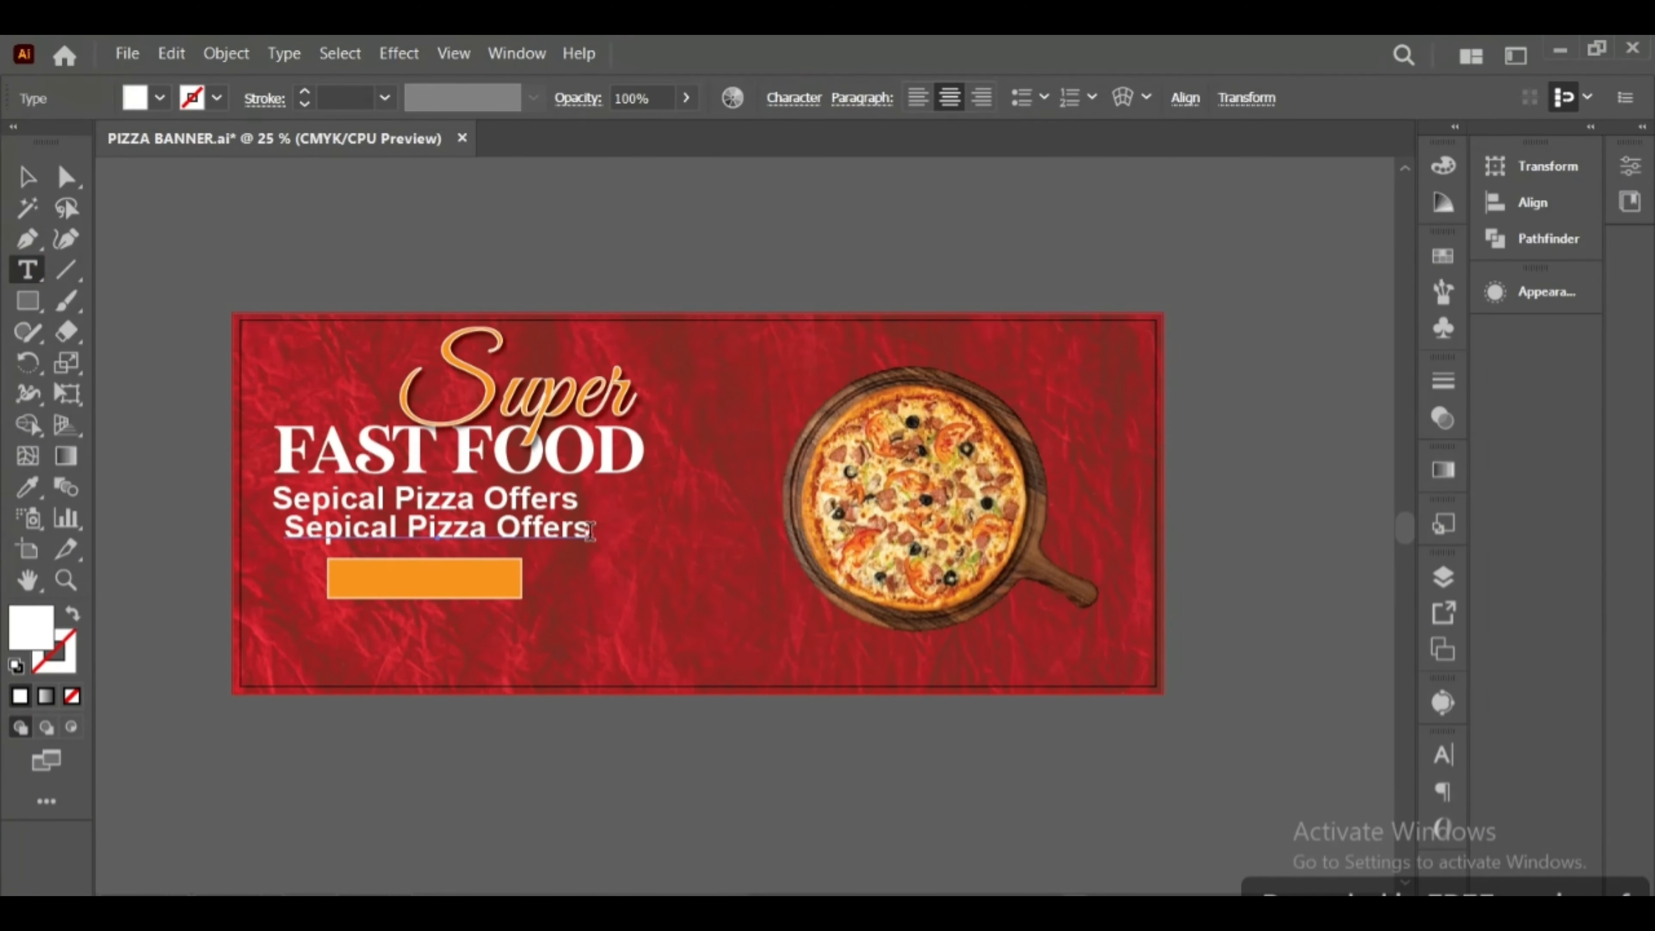
pyautogui.click(590, 532)
pyautogui.press('BackSpace')
pyautogui.press('BackSpace')
pyautogui.press('BackSpace')
pyautogui.press('BackSpace')
pyautogui.press('BackSpace')
pyautogui.press('BackSpace')
pyautogui.press('BackSpace')
pyautogui.press('BackSpace')
pyautogui.press('BackSpace')
pyautogui.press('BackSpace')
pyautogui.press('BackSpace')
pyautogui.press('BackSpace')
pyautogui.press('BackSpace')
pyautogui.press('BackSpace')
pyautogui.press('BackSpace')
pyautogui.press('BackSpace')
pyautogui.press('BackSpace')
pyautogui.press('BackSpace')
pyautogui.press('BackSpace')
pyautogui.press('BackSpace')
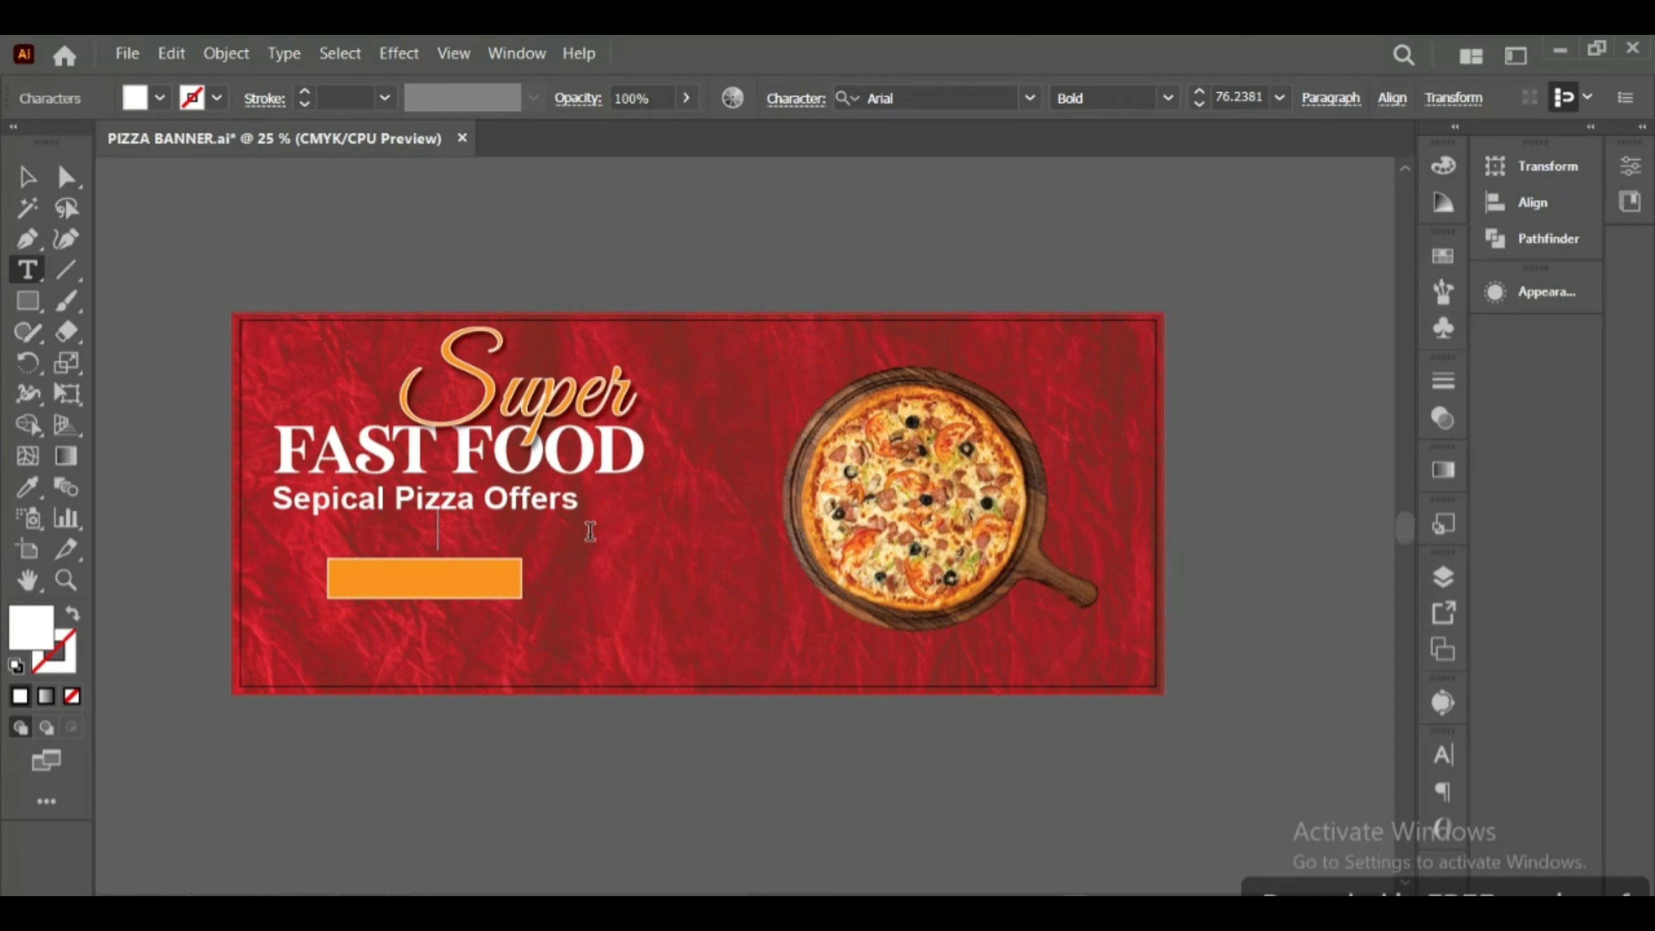
pyautogui.write('Oder Now')
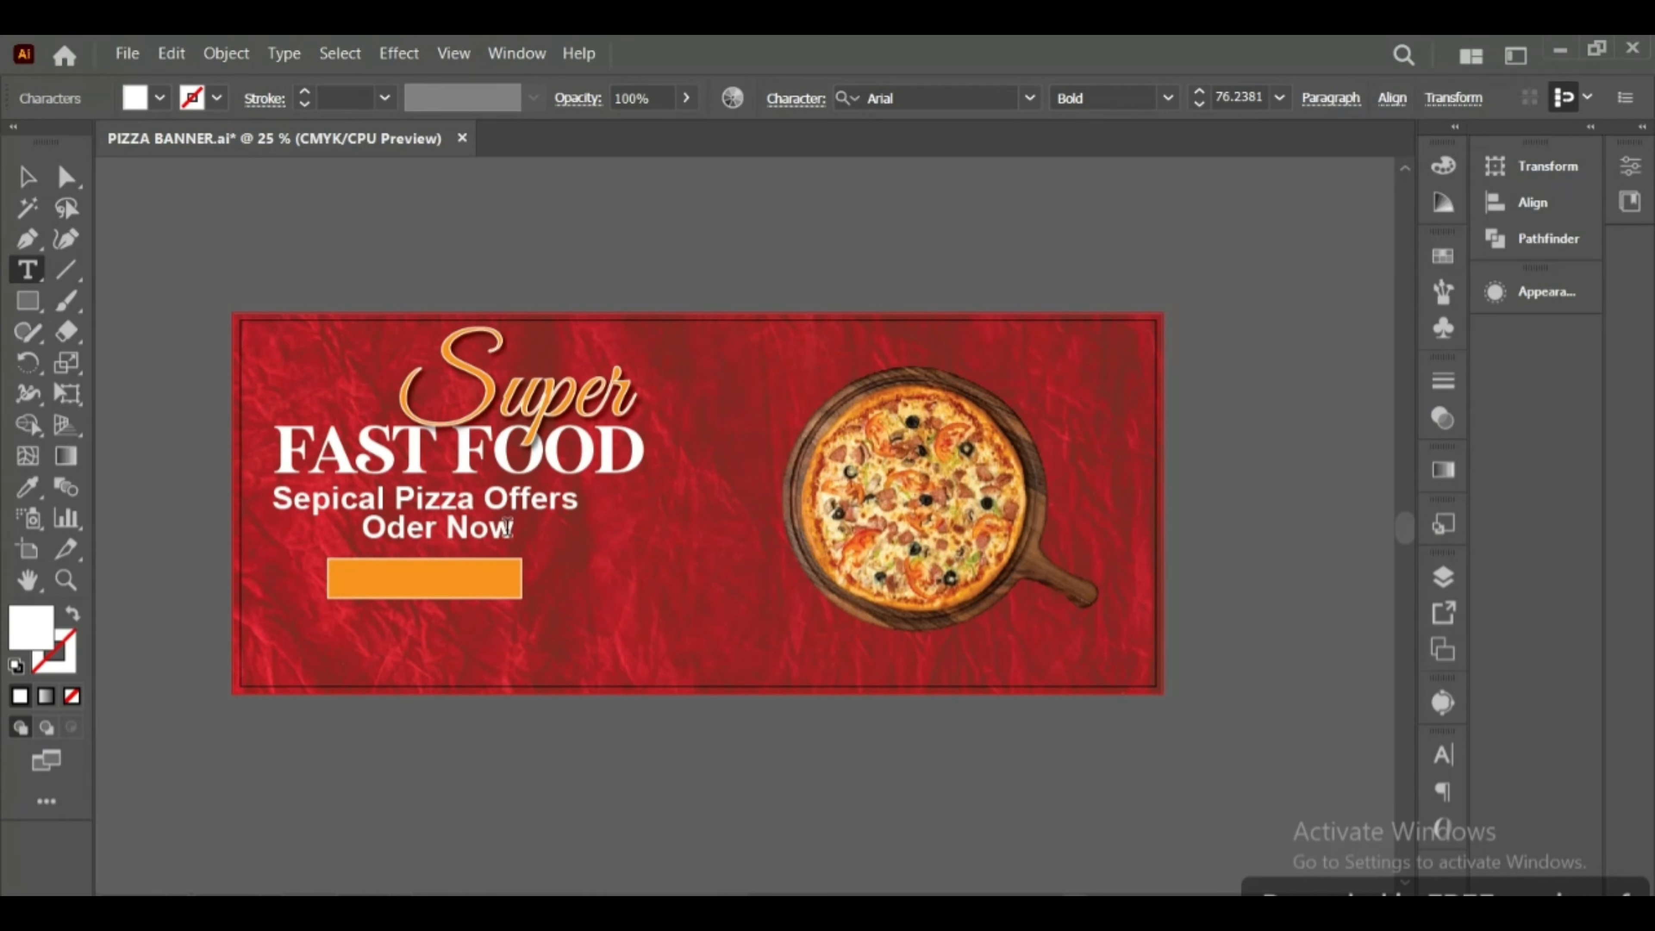
# Change the font style of the Oder Now text to Arial Black
pyautogui.moveTo(512, 531); pyautogui.dragTo(355, 541)
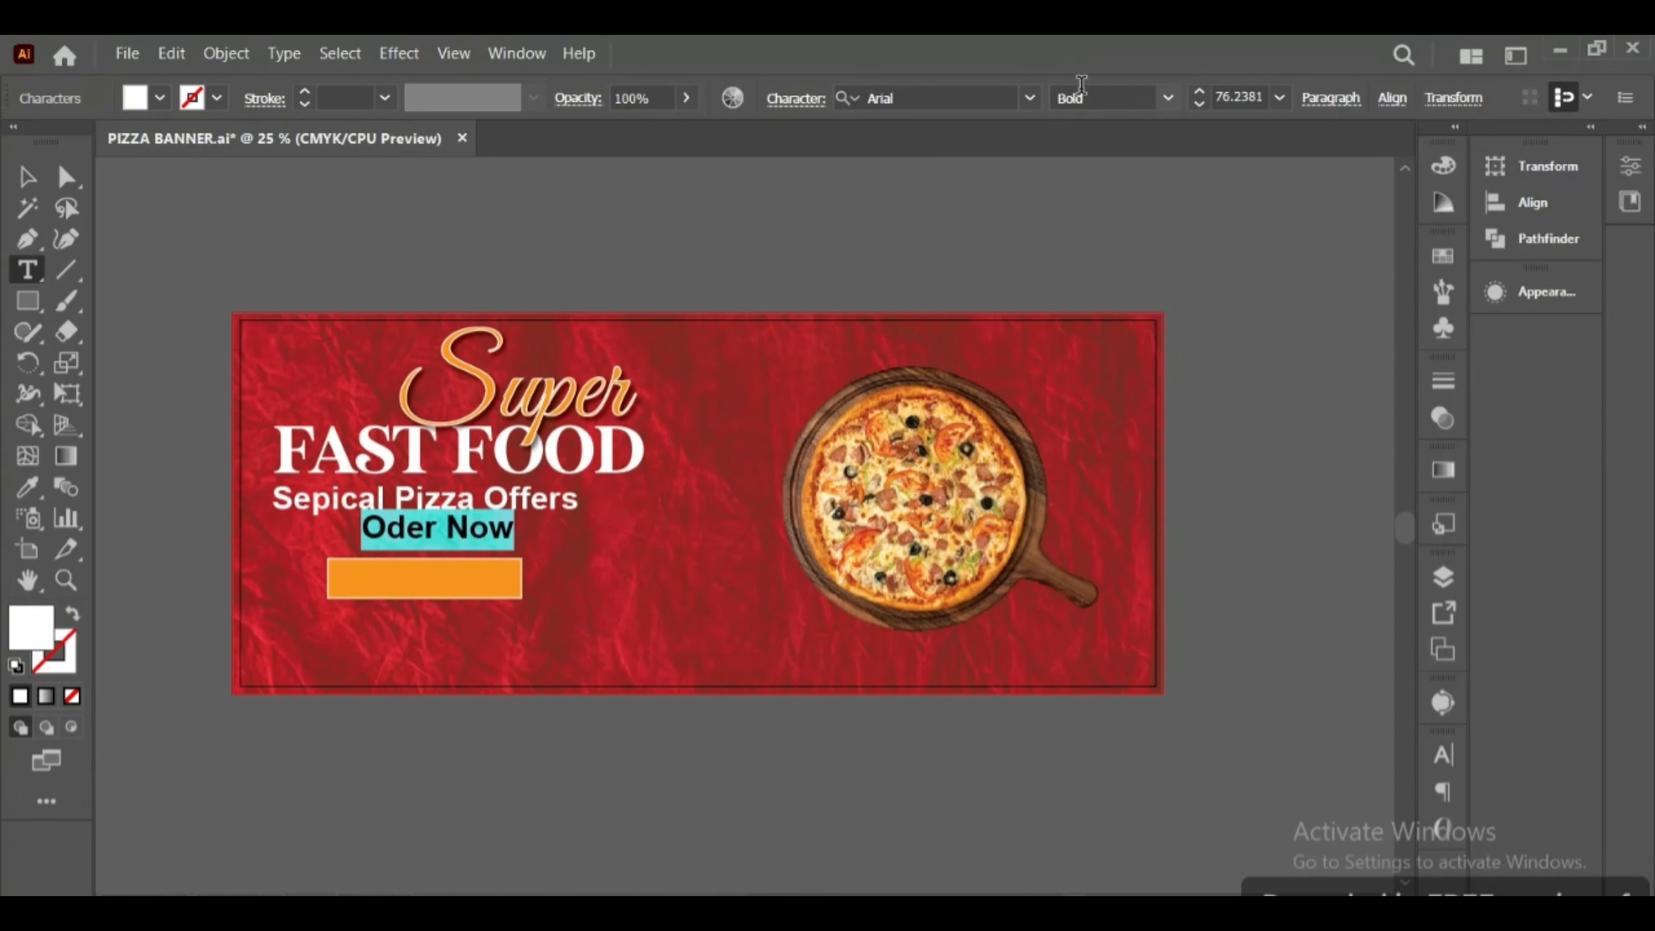
pyautogui.click(1168, 98)
pyautogui.click(1098, 266)
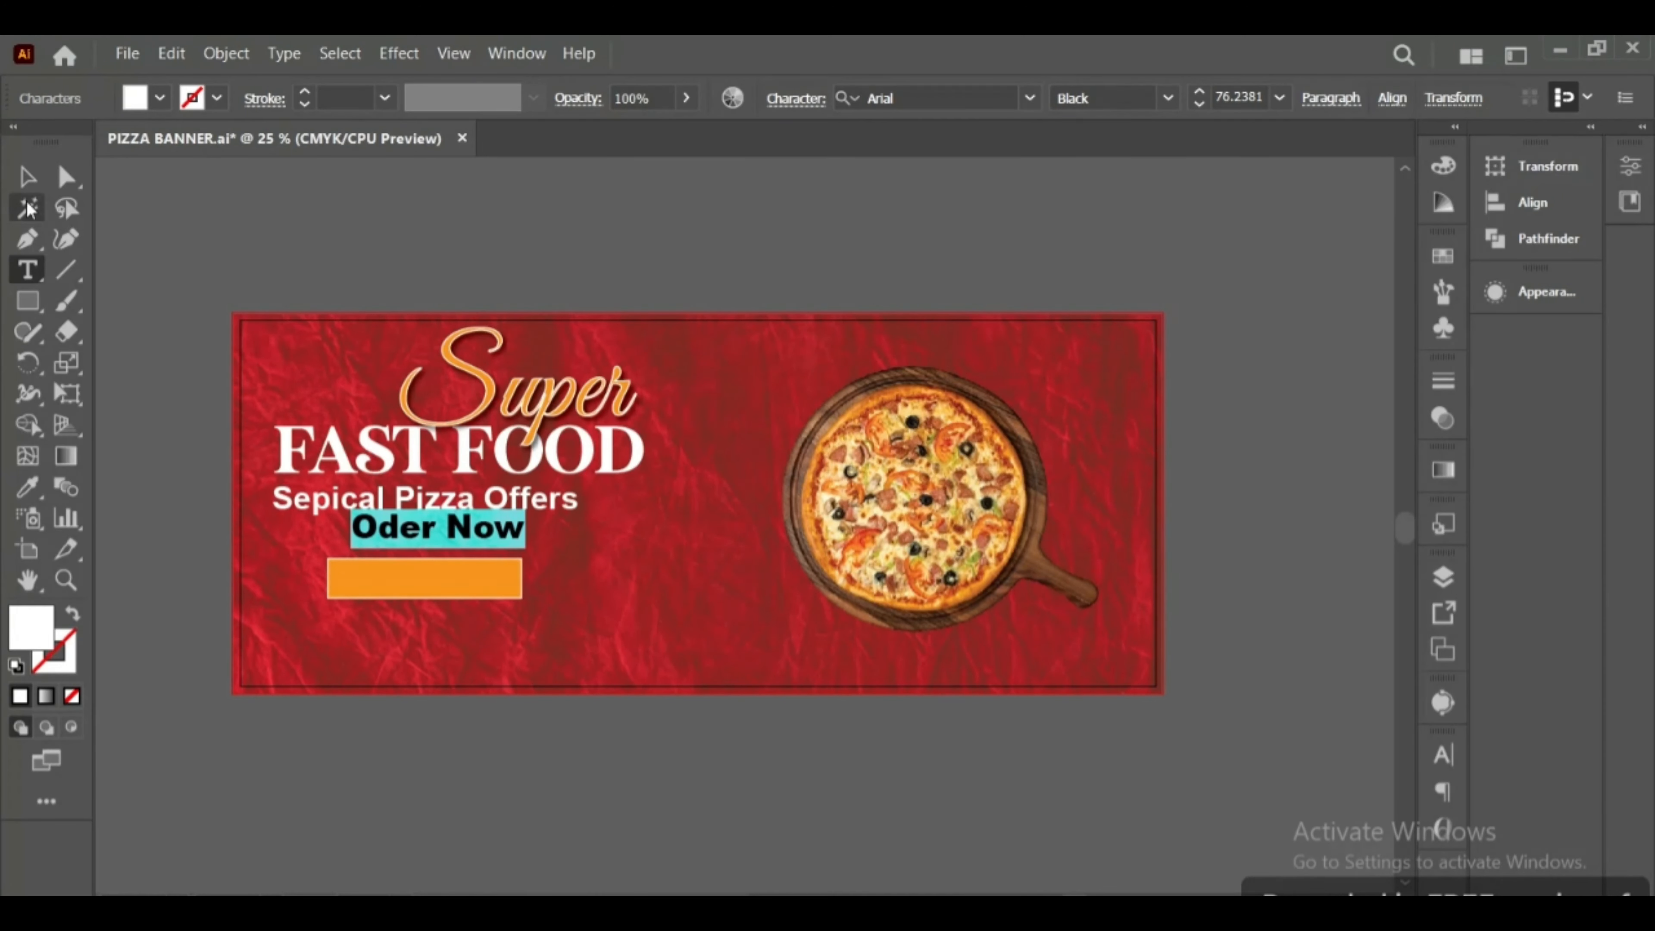
pyautogui.press('Escape')
# Centre the Oder Now text on the orange rectangle and bring it to the front
pyautogui.moveTo(525, 547); pyautogui.dragTo(471, 584)
pyautogui.rightClick(471, 584)
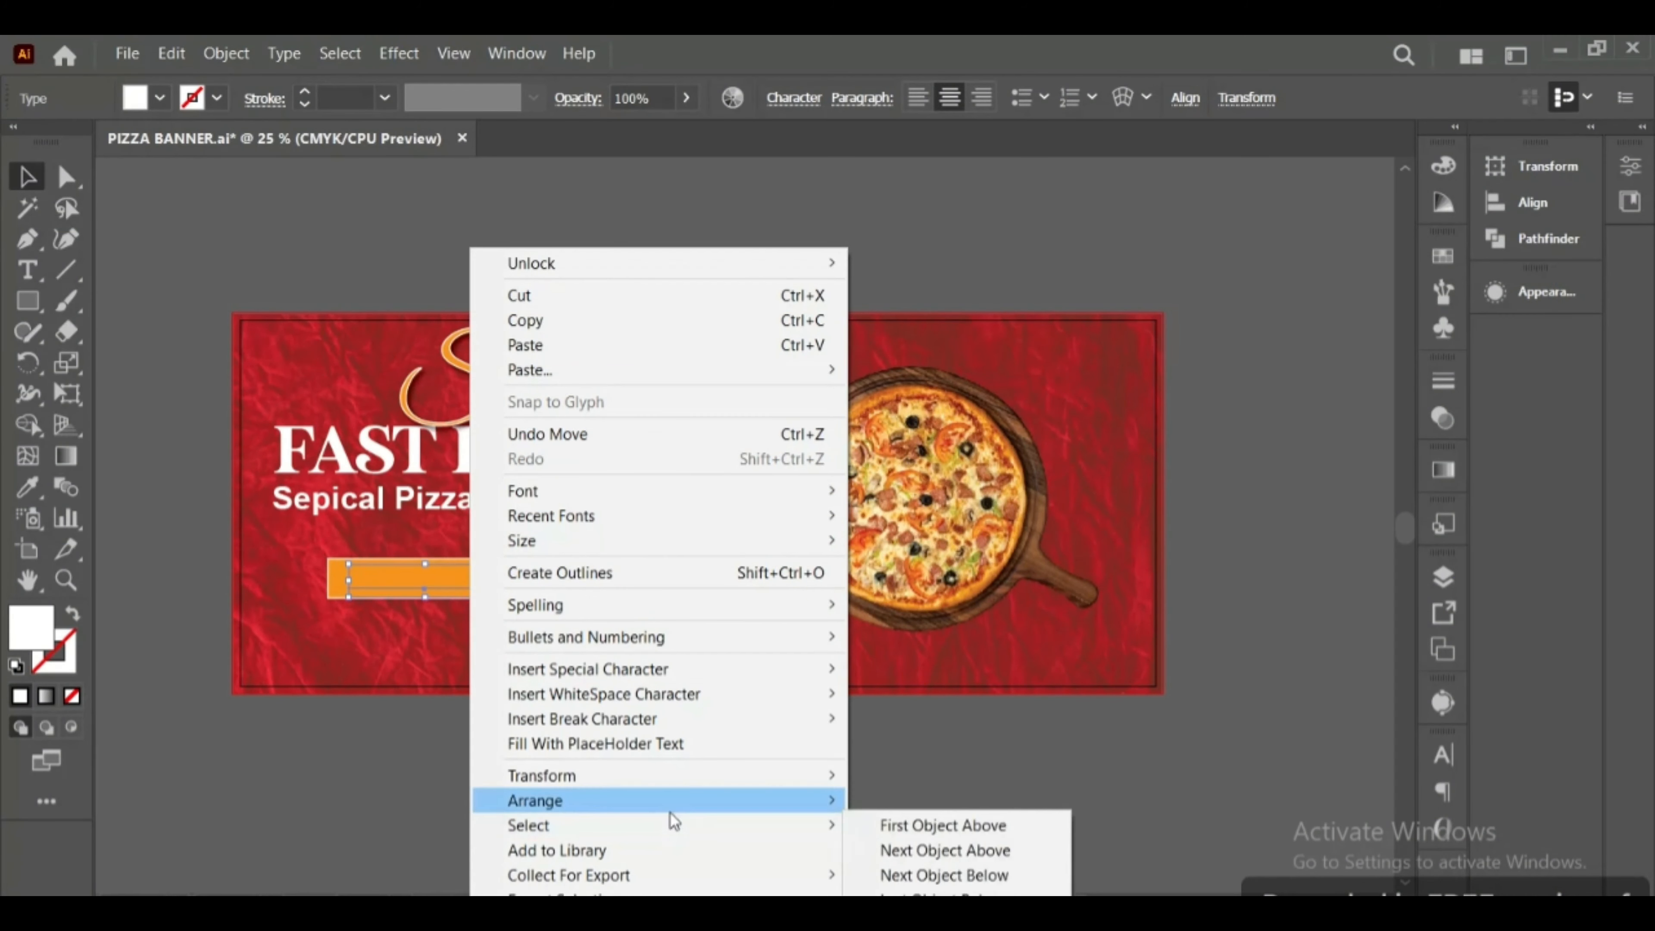
pyautogui.moveTo(671, 799)
pyautogui.click(925, 799)
# Fill the Oder Now text with black
pyautogui.click(159, 98)
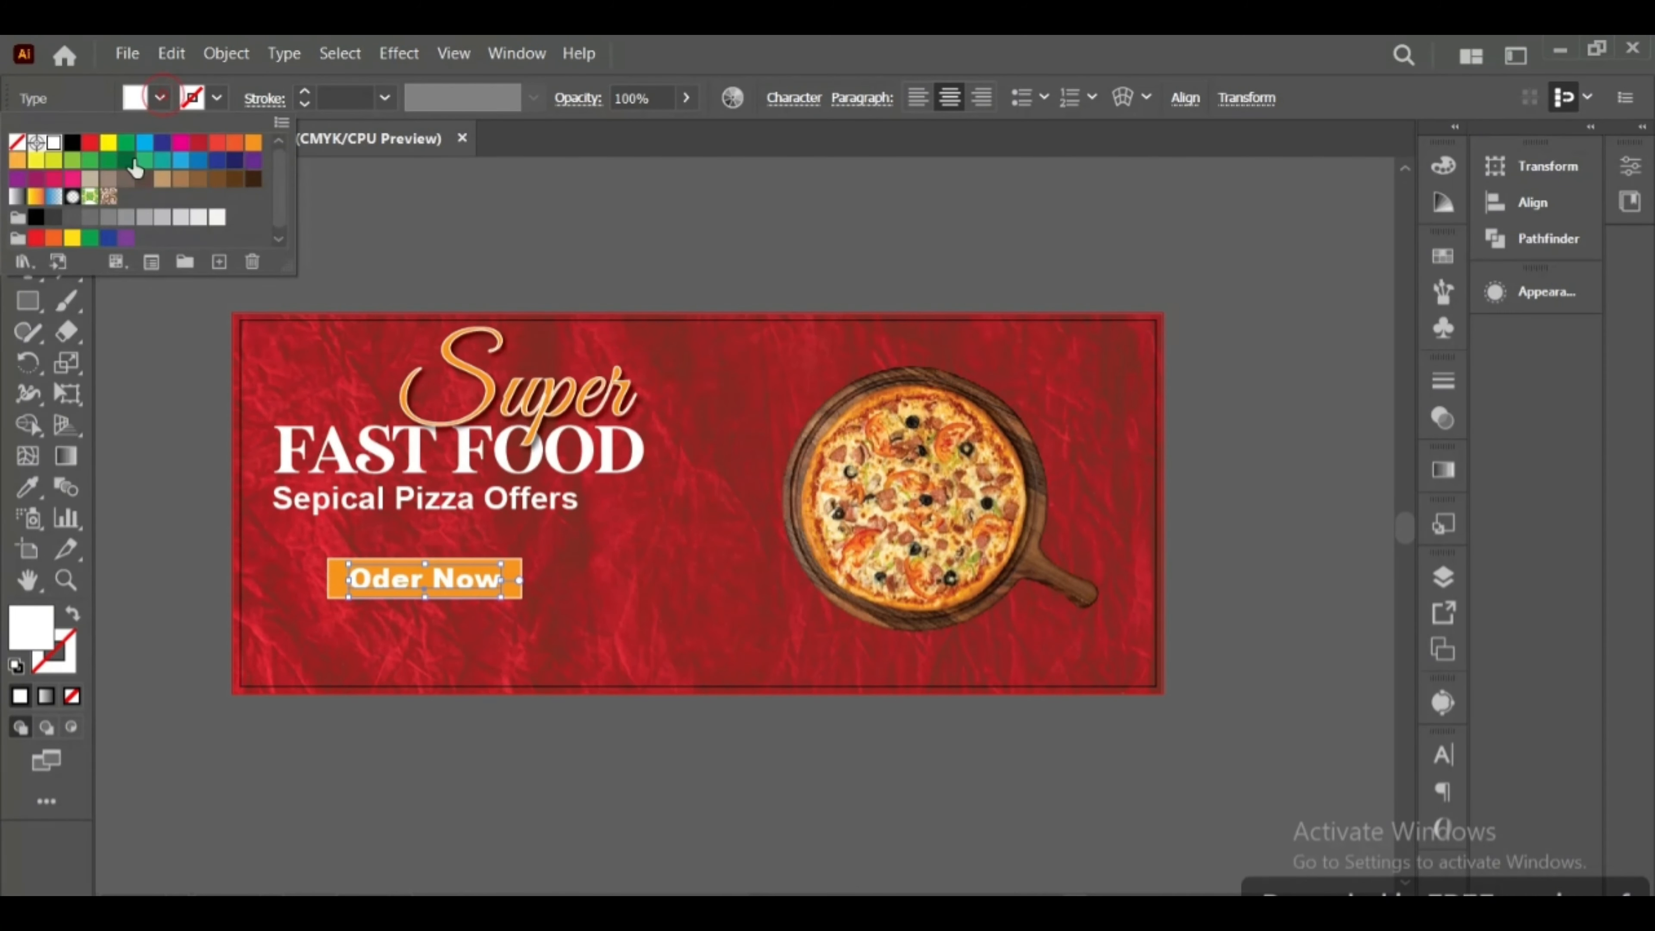
pyautogui.click(71, 154)
pyautogui.click(735, 270)
pyautogui.click(406, 536)
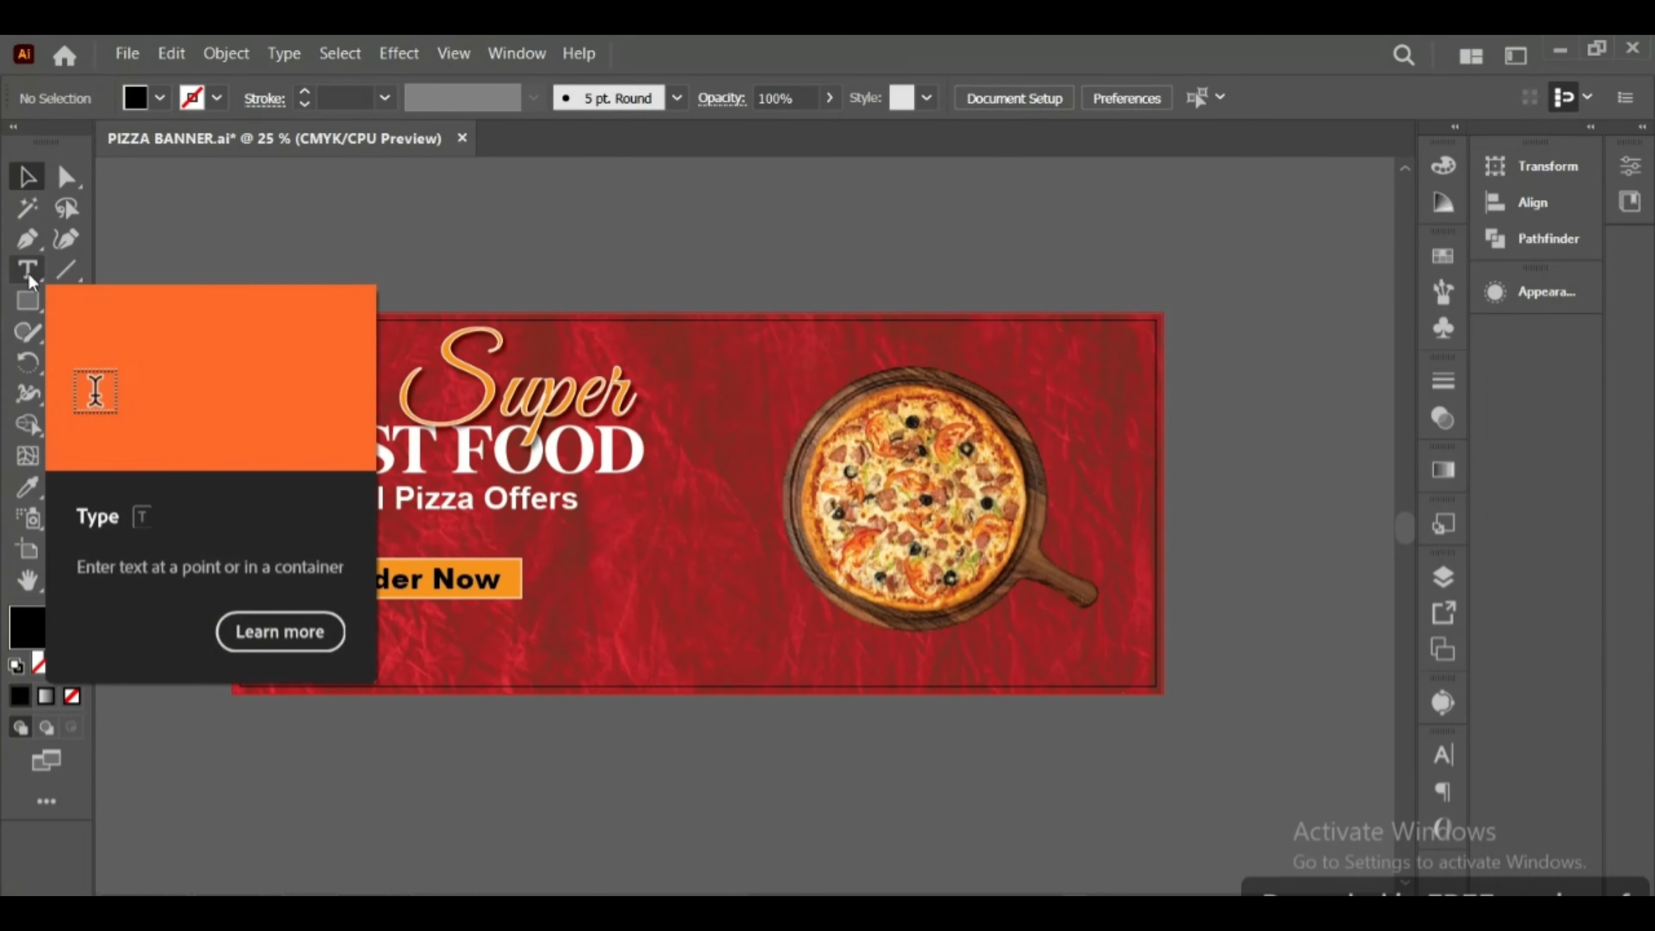
# Draw a circle over the pizza's upper-right edge with a white fill and an orange 4 pt stroke
pyautogui.click(27, 300)
pyautogui.click(95, 363)
pyautogui.moveTo(960, 368); pyautogui.dragTo(1063, 472)
pyautogui.click(159, 98)
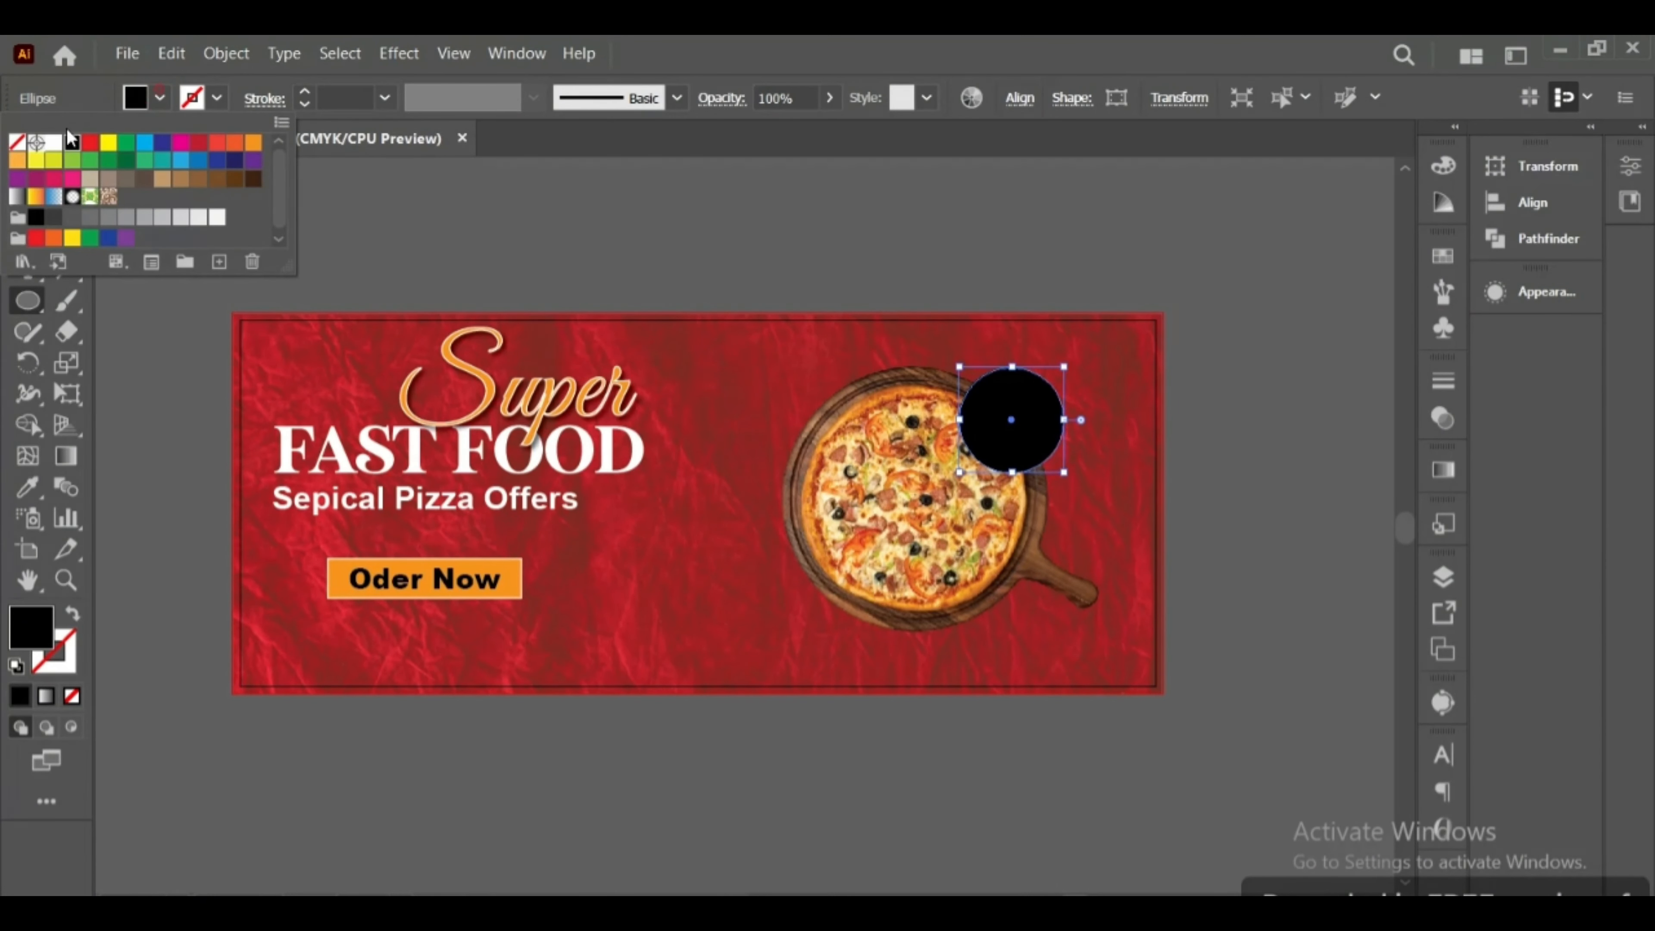
pyautogui.click(51, 139)
pyautogui.click(18, 185)
pyautogui.click(847, 261)
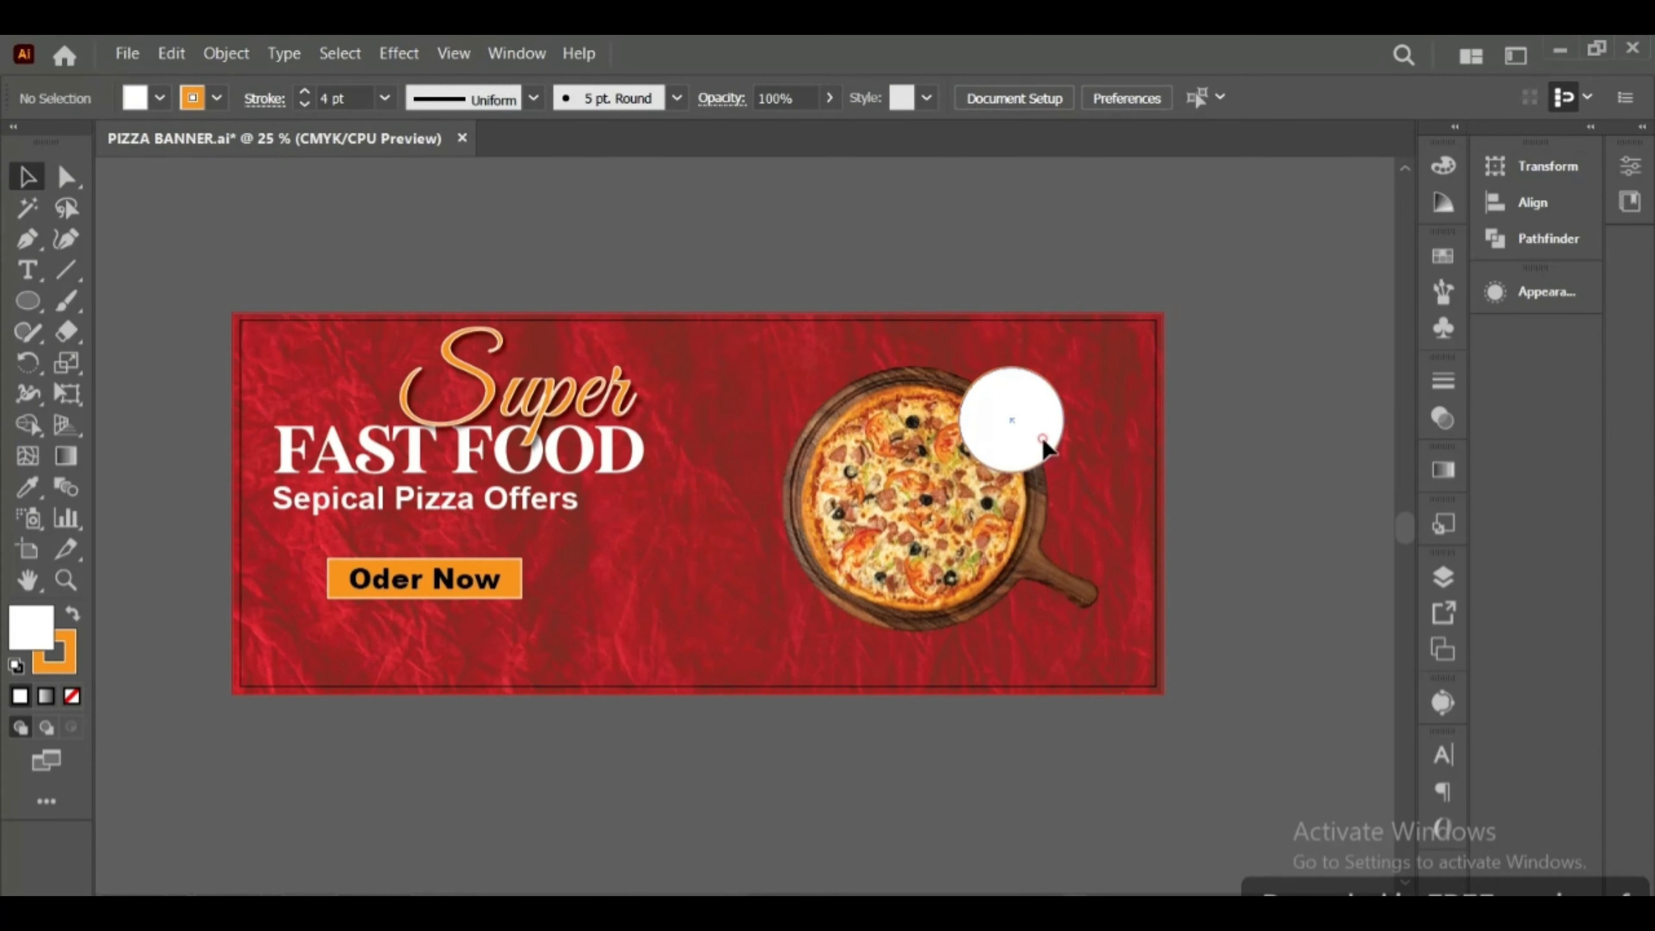
# Duplicate the white circle into the space between the Oder Now rectangle and the pizza
pyautogui.moveTo(1043, 449); pyautogui.dragTo(741, 607)
pyautogui.press('t')
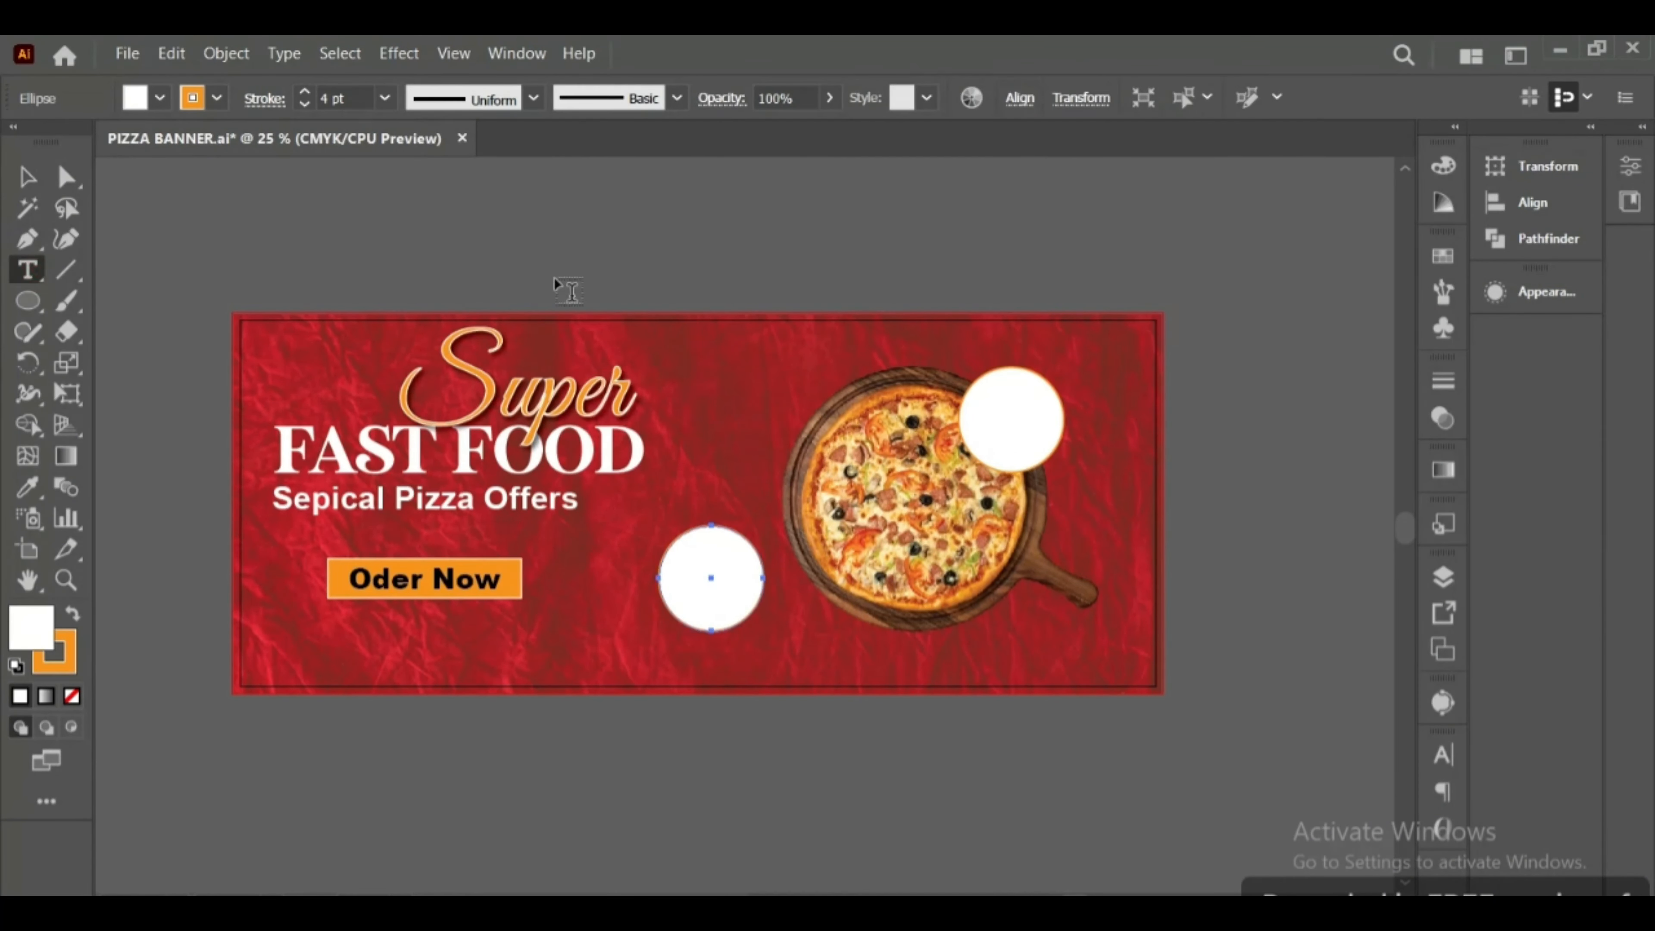
pyautogui.click(26, 176)
# Duplicate the Sepical Pizza Offers line and replace the copy's text with "50%" and "Off" on two lines
pyautogui.moveTo(462, 515); pyautogui.dragTo(586, 525)
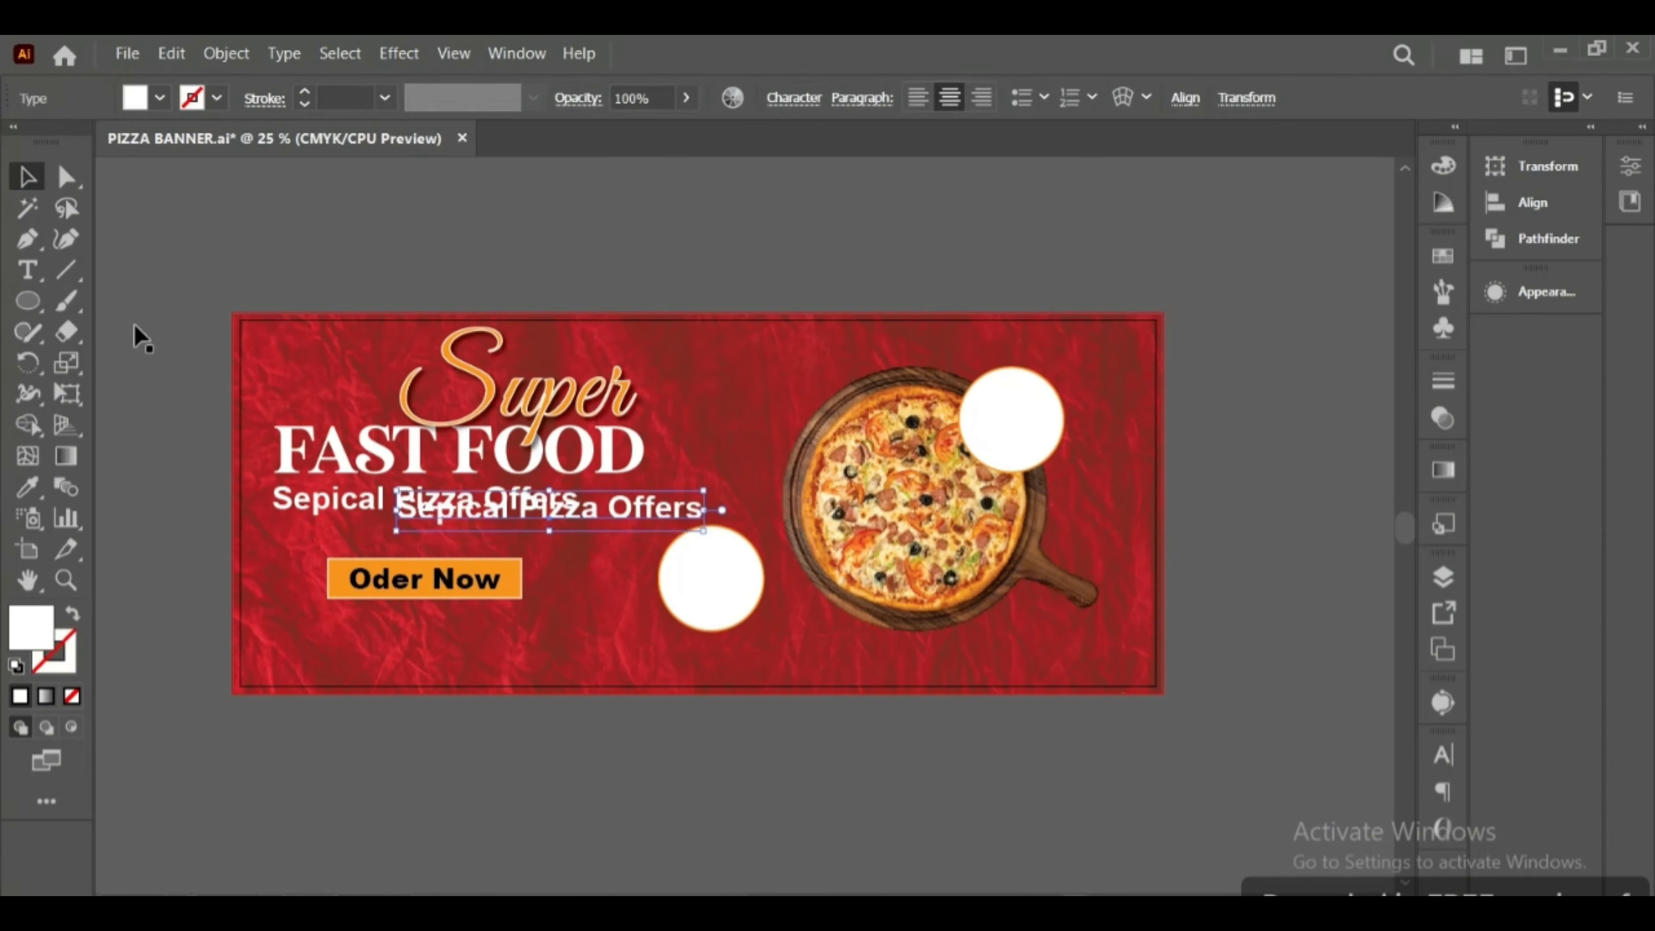
pyautogui.click(26, 269)
pyautogui.click(700, 508)
pyautogui.press('BackSpace')
pyautogui.press('BackSpace')
pyautogui.press('BackSpace')
pyautogui.press('BackSpace')
pyautogui.press('BackSpace')
pyautogui.press('BackSpace')
pyautogui.press('BackSpace')
pyautogui.press('BackSpace')
pyautogui.press('BackSpace')
pyautogui.press('BackSpace')
pyautogui.press('BackSpace')
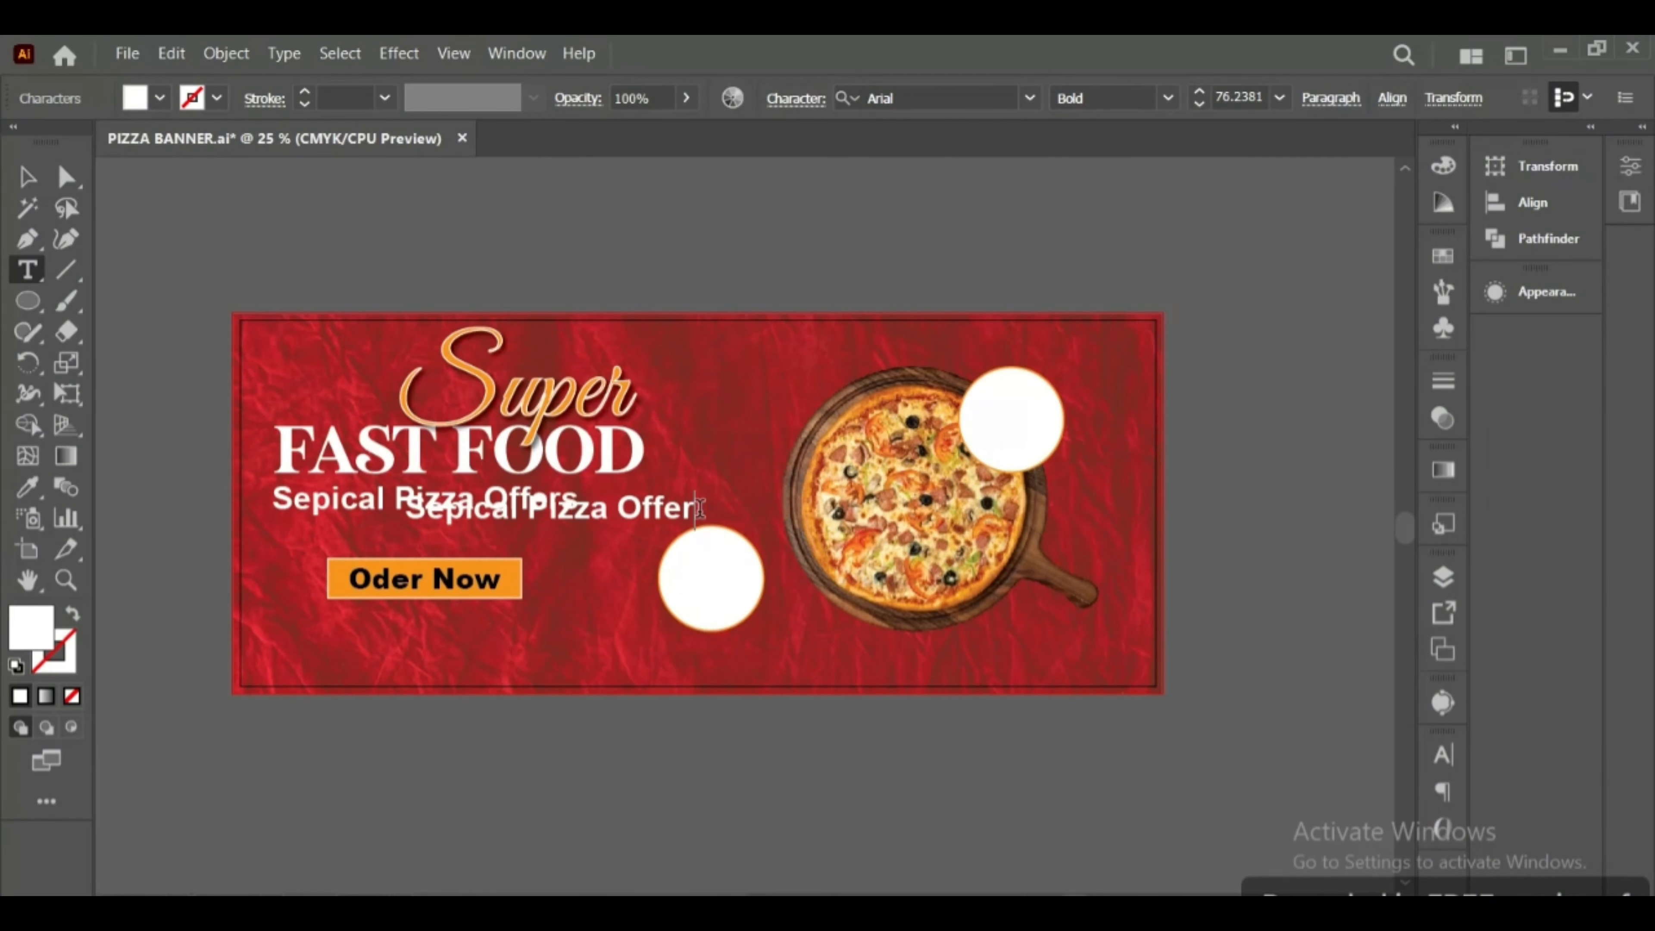
pyautogui.press('BackSpace')
pyautogui.press('BackSpace')
pyautogui.press('BackSpace')
pyautogui.press('BackSpace')
pyautogui.press('BackSpace')
pyautogui.press('BackSpace')
pyautogui.press('BackSpace')
pyautogui.press('BackSpace')
pyautogui.press('BackSpace')
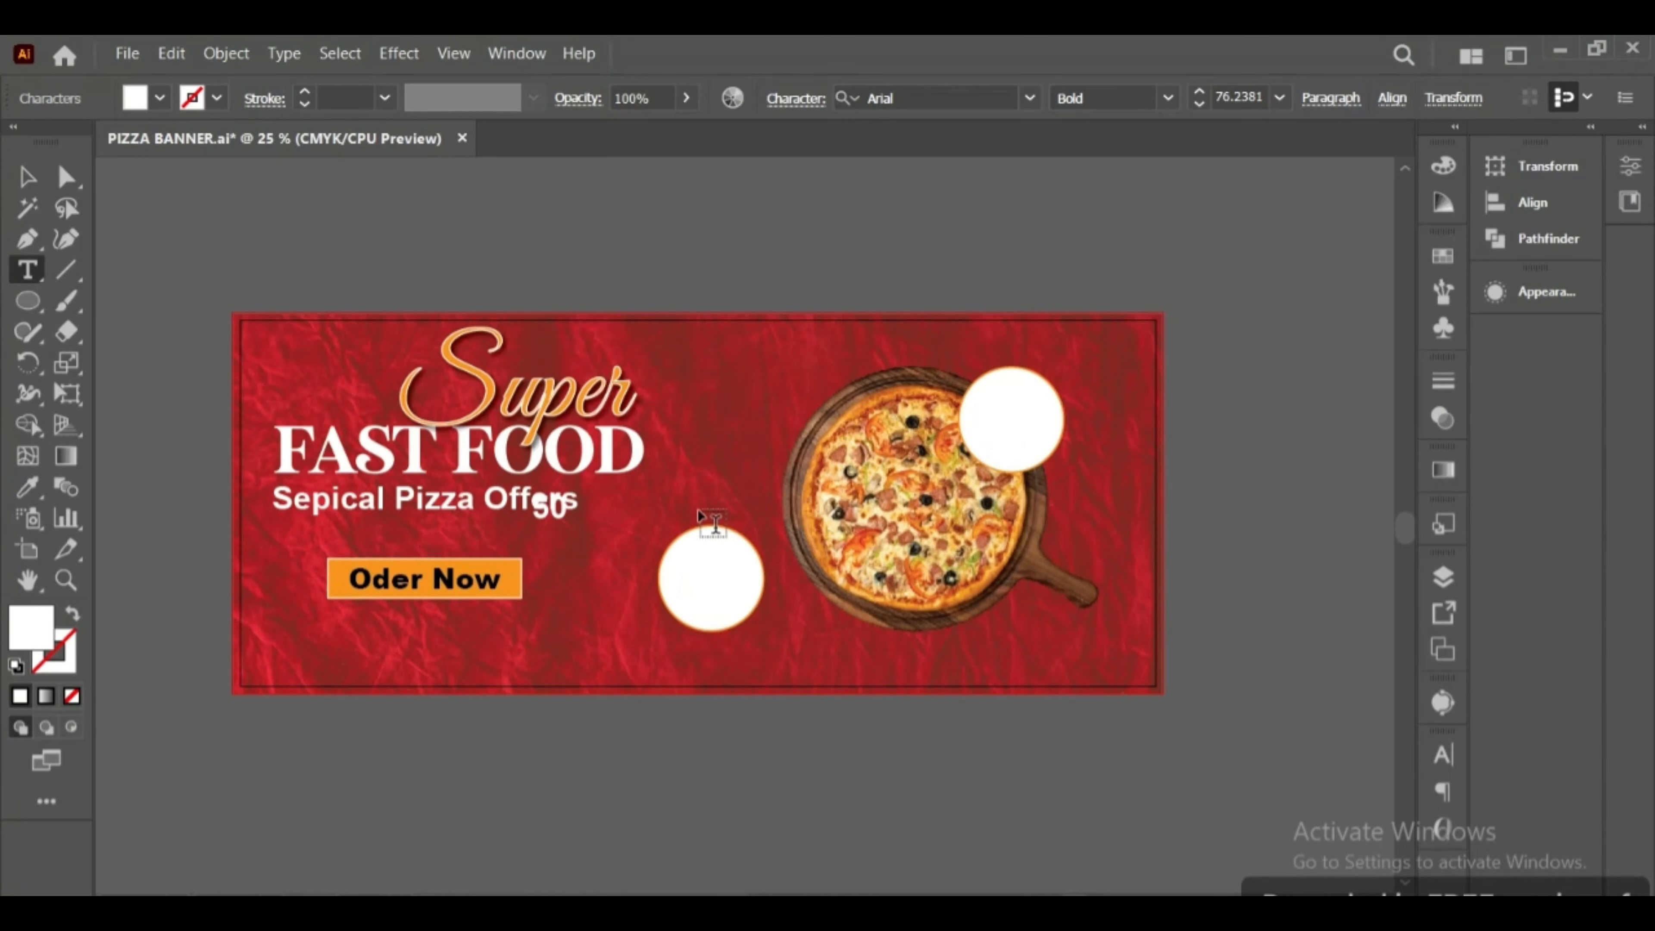
pyautogui.write('50%')
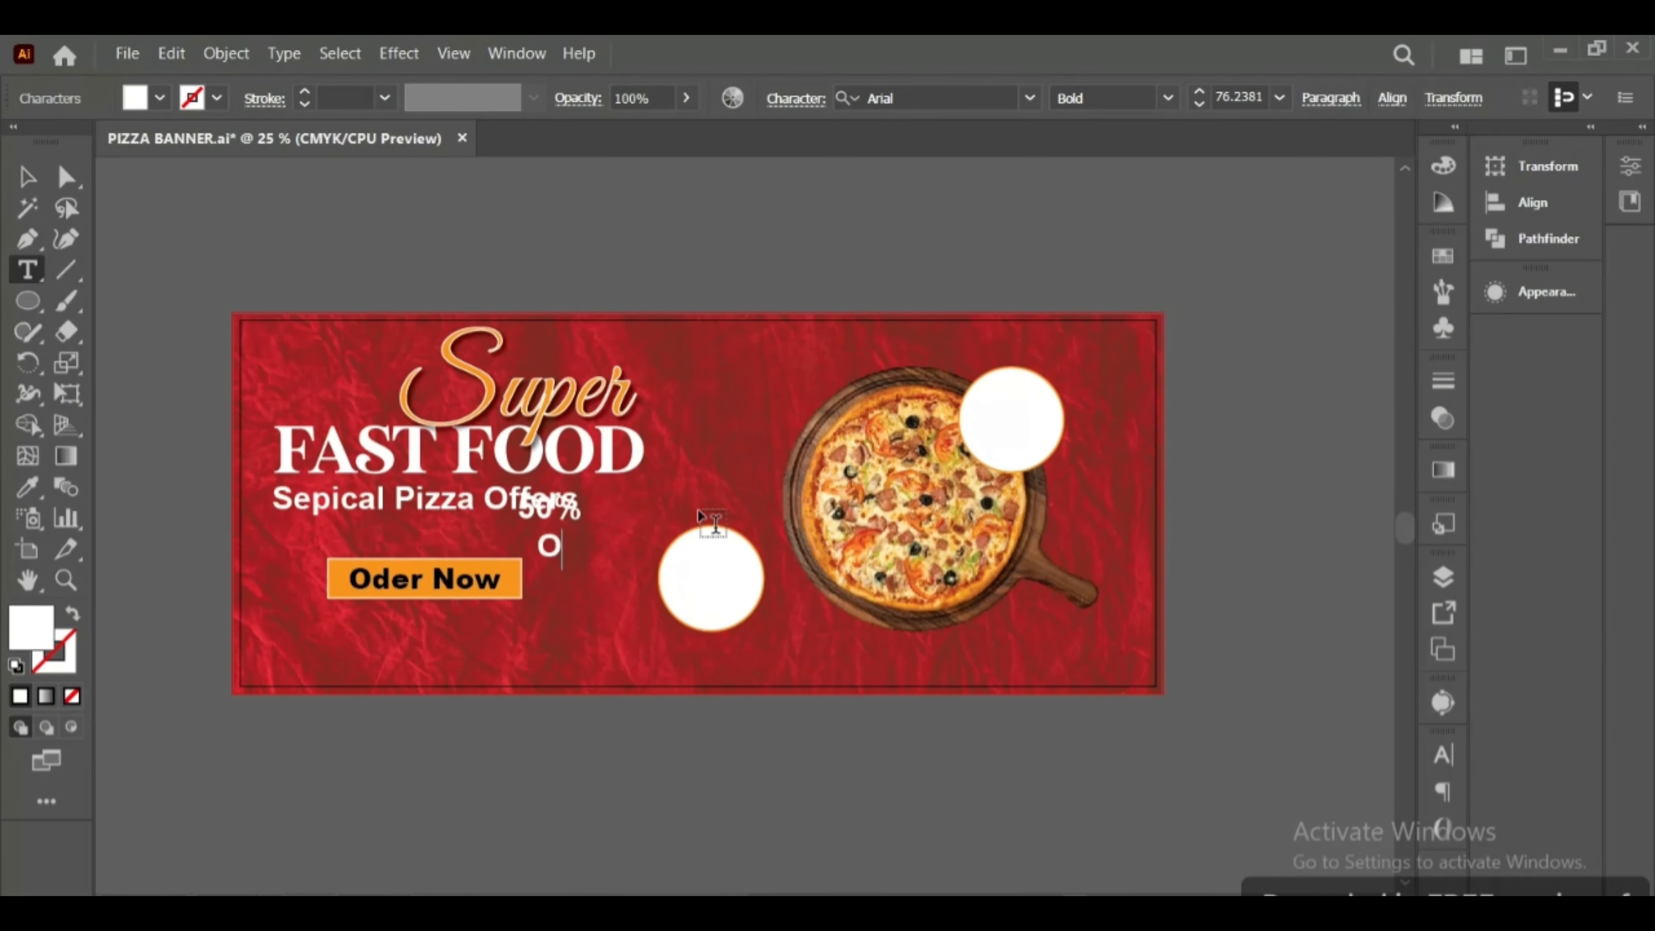
pyautogui.click(33, 187)
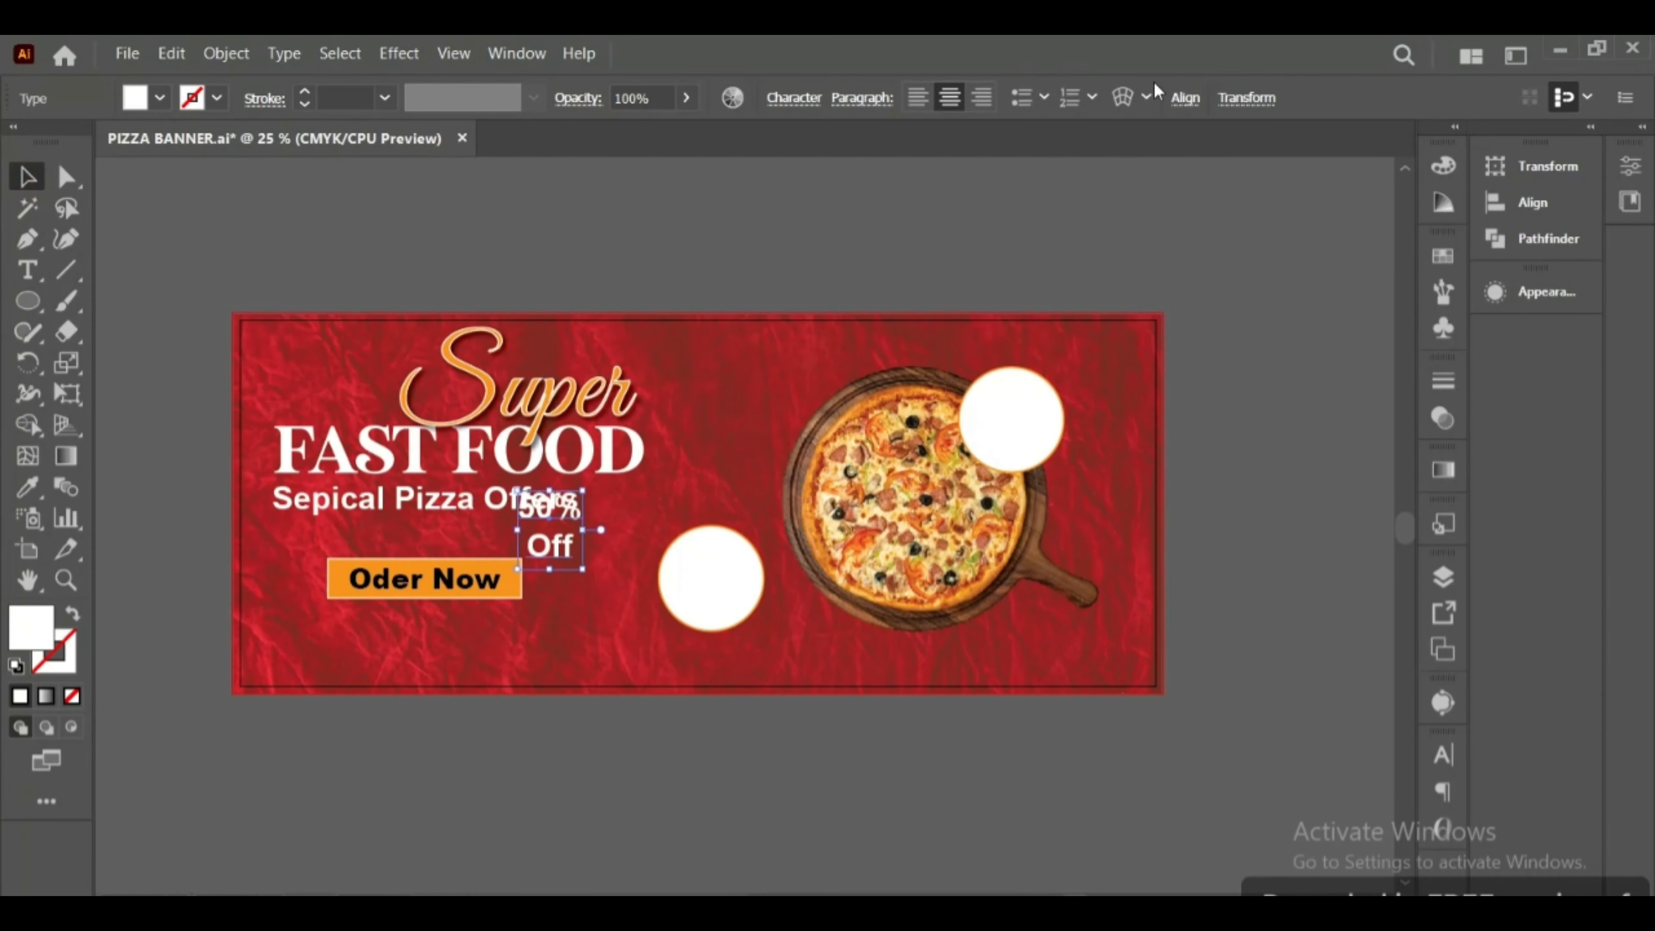
# Move the 50% Off text onto the lower white circle and bring it to the front
pyautogui.moveTo(567, 545); pyautogui.dragTo(729, 606)
pyautogui.rightClick(728, 606)
pyautogui.moveTo(898, 794)
pyautogui.click(1179, 795)
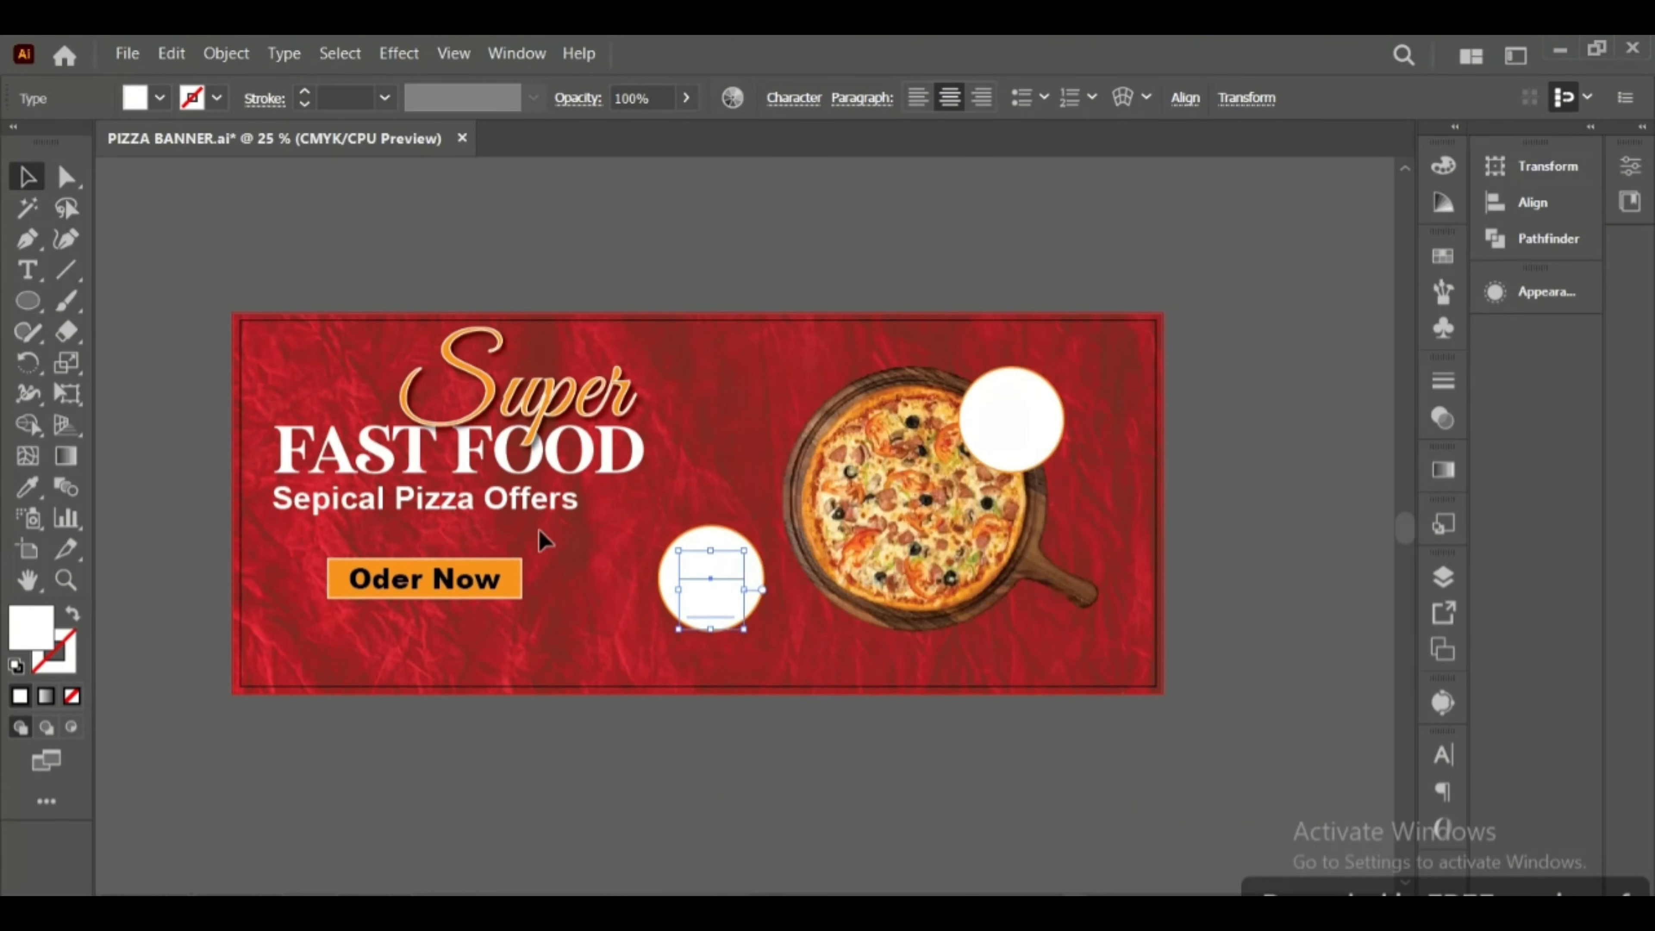
# Fill the 50% Off text with black
pyautogui.click(160, 98)
pyautogui.click(72, 147)
pyautogui.click(726, 289)
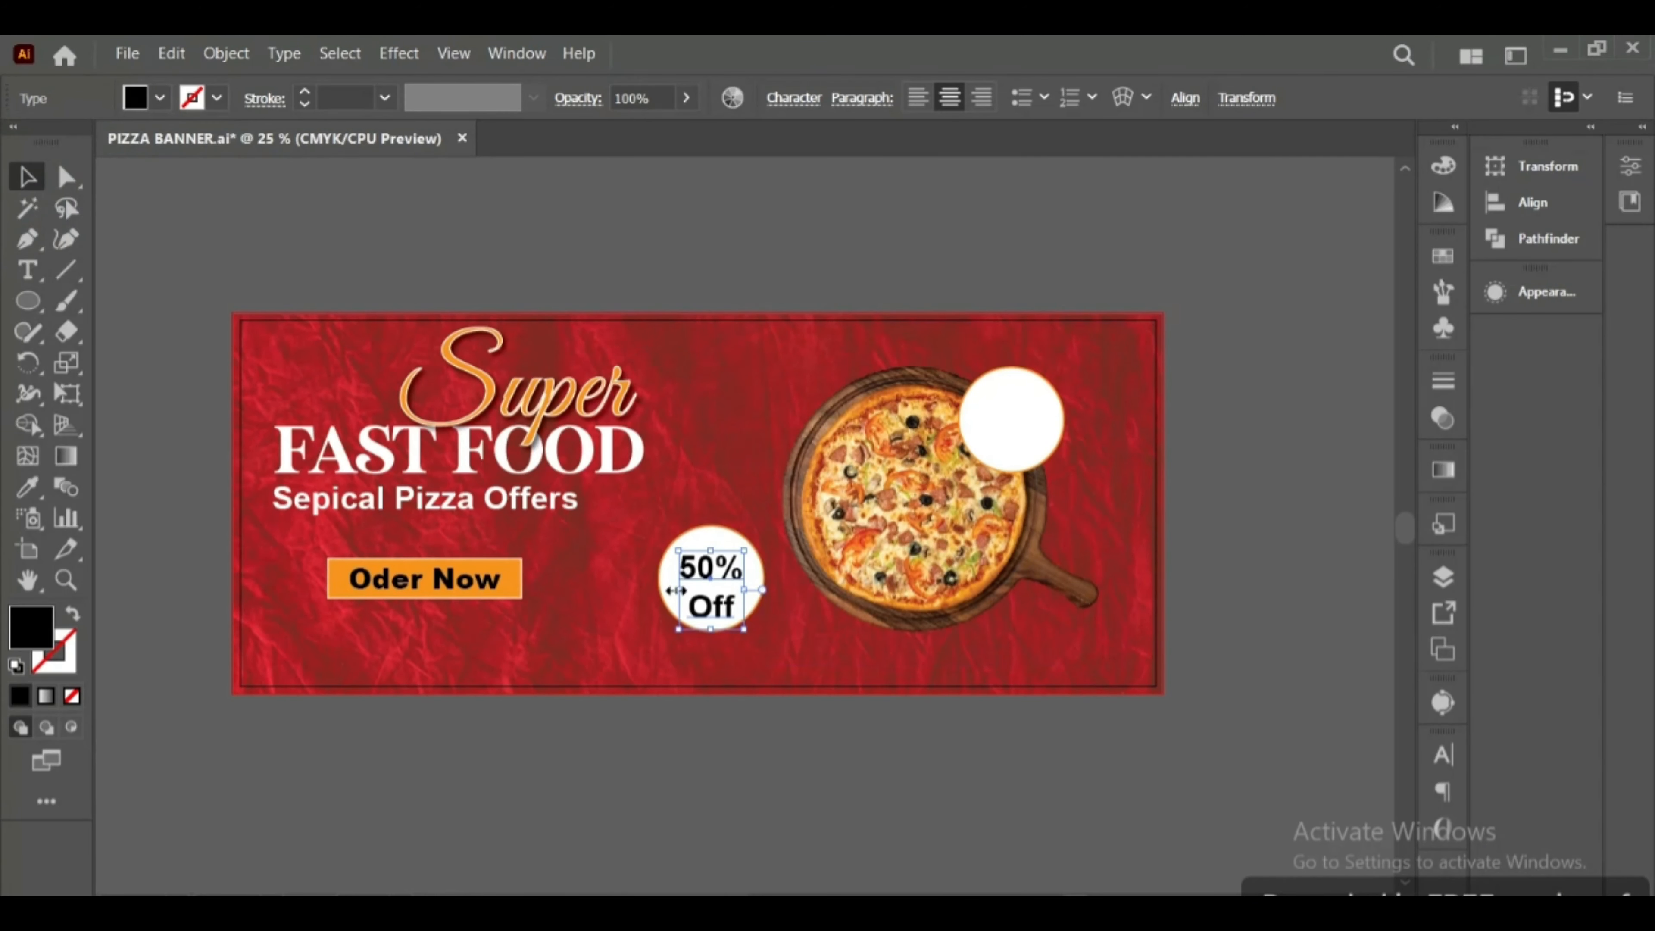
# Change the font style of the whole 50% Off text to Arial Black
pyautogui.click(27, 270)
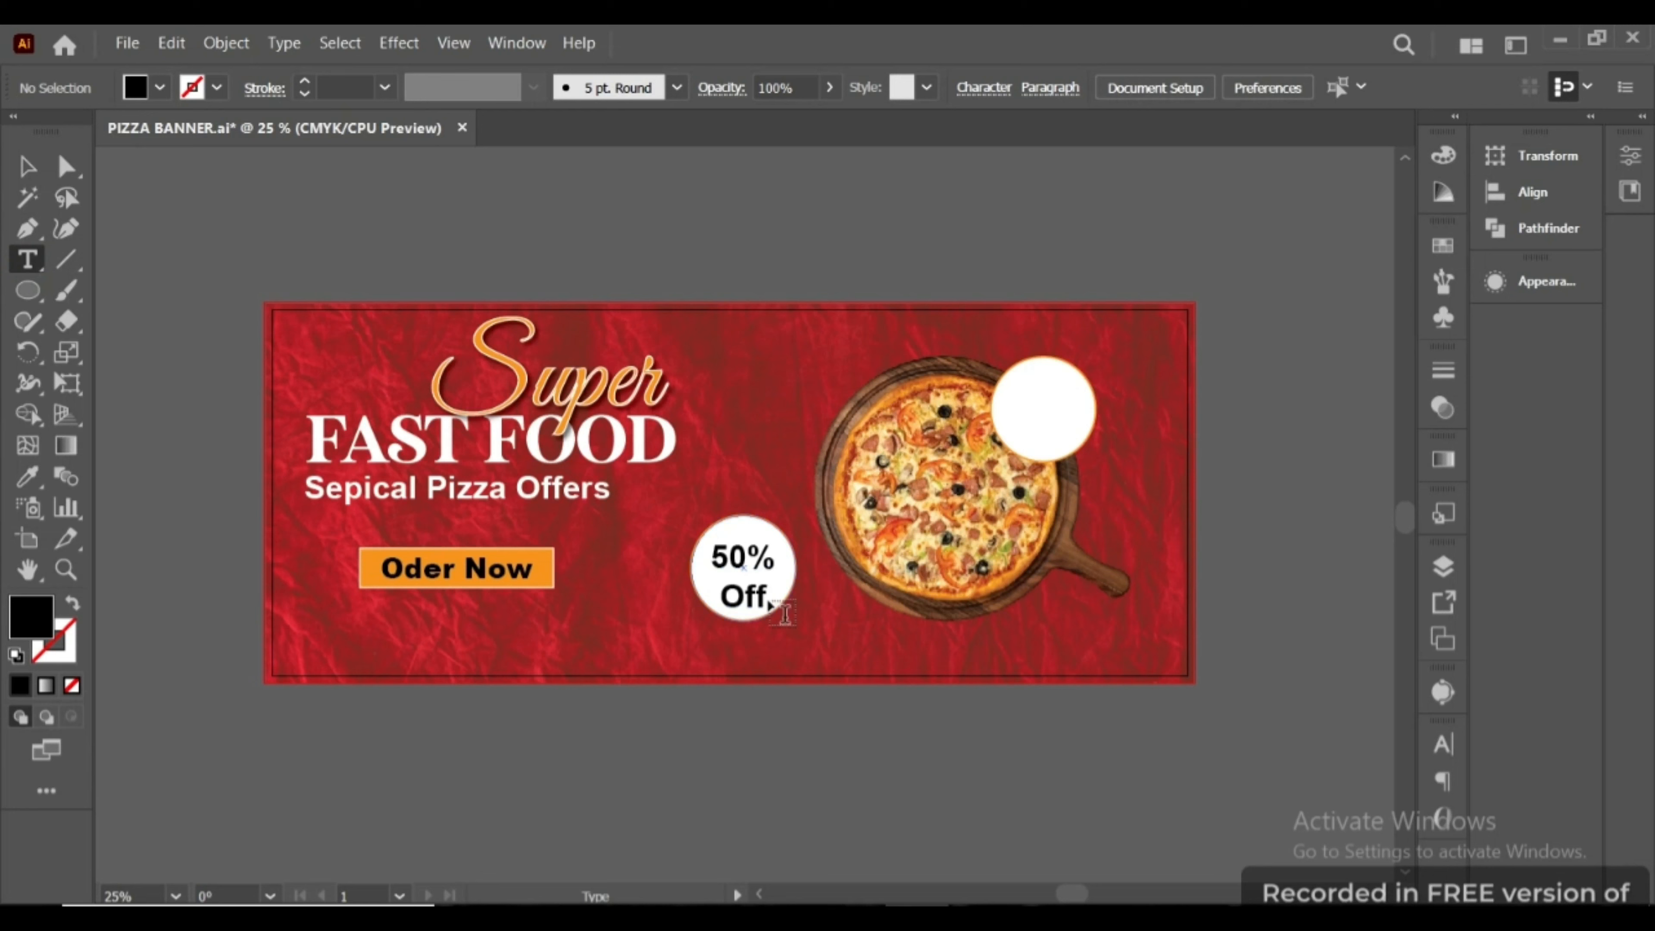
pyautogui.click(759, 599)
pyautogui.hotkey('ctrl', 'a')
pyautogui.click(1168, 88)
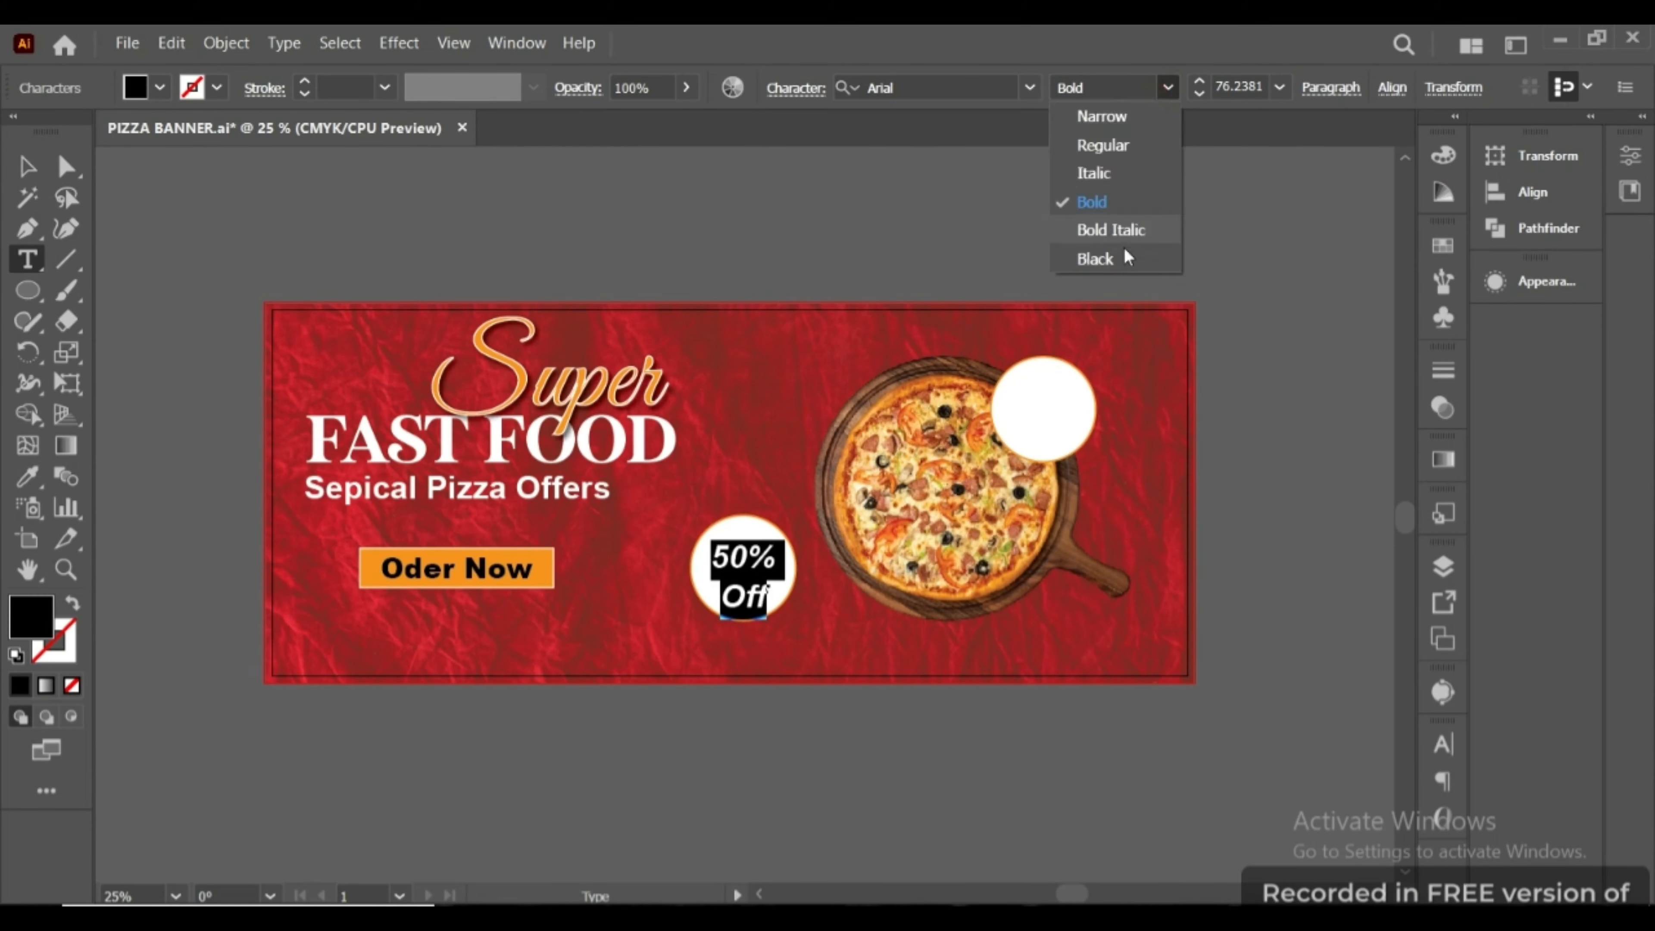
pyautogui.click(1095, 256)
pyautogui.click(41, 174)
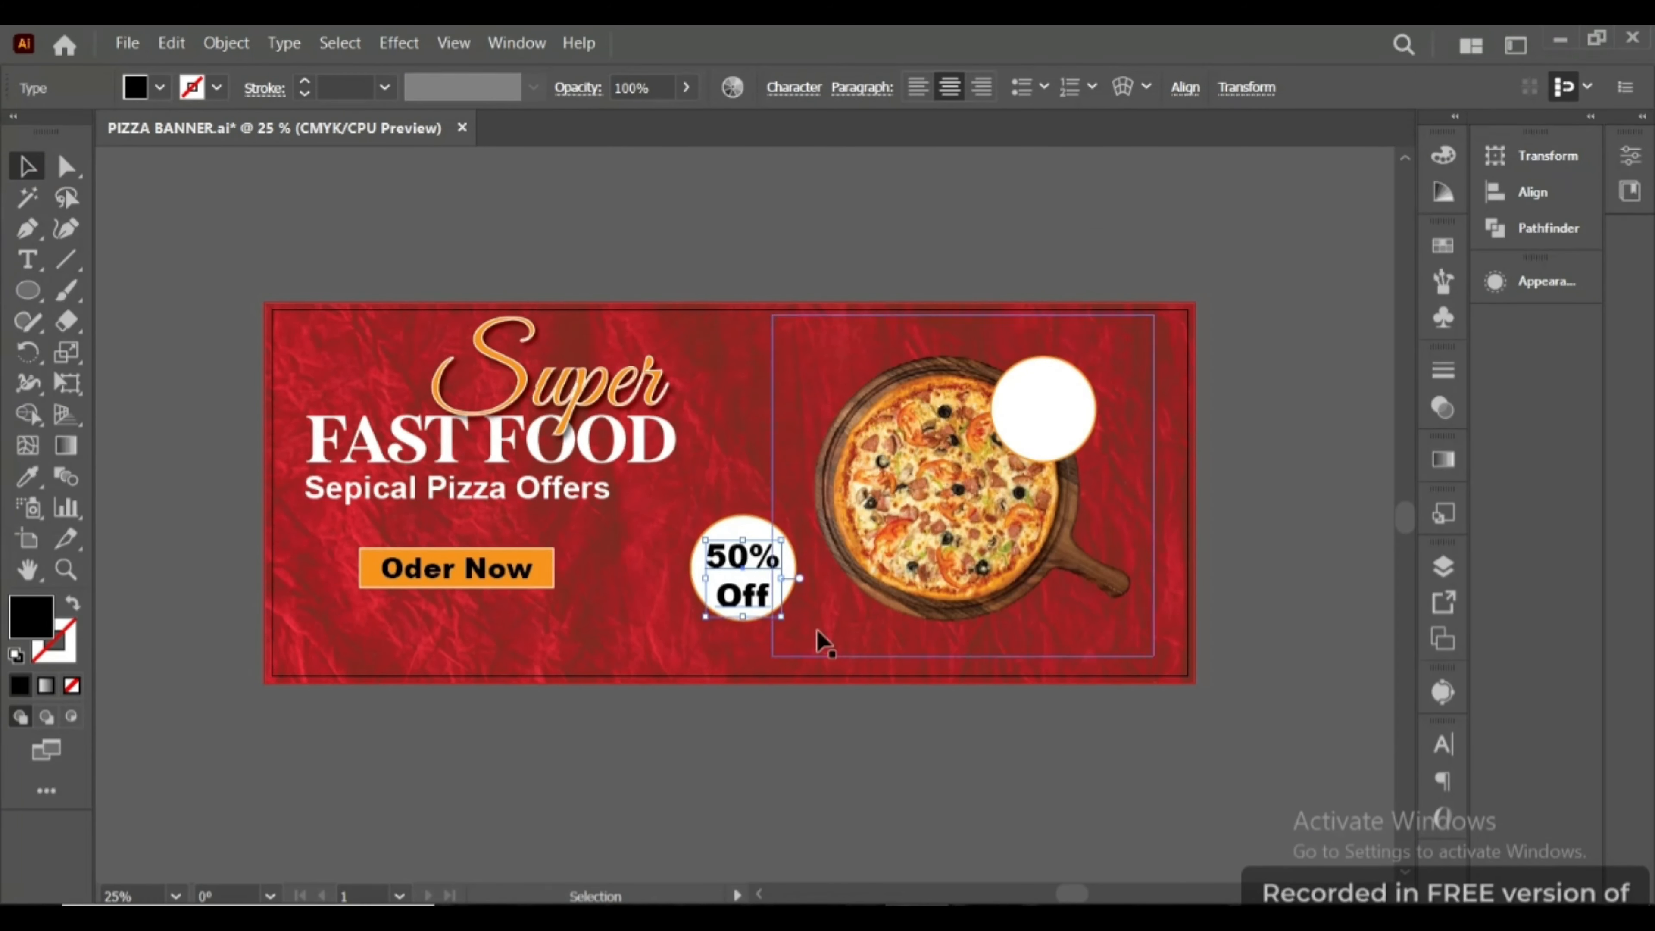
# Reduce the font size of only the 50% line in the circle's text
pyautogui.click(27, 267)
pyautogui.click(767, 585)
pyautogui.doubleClick(742, 595)
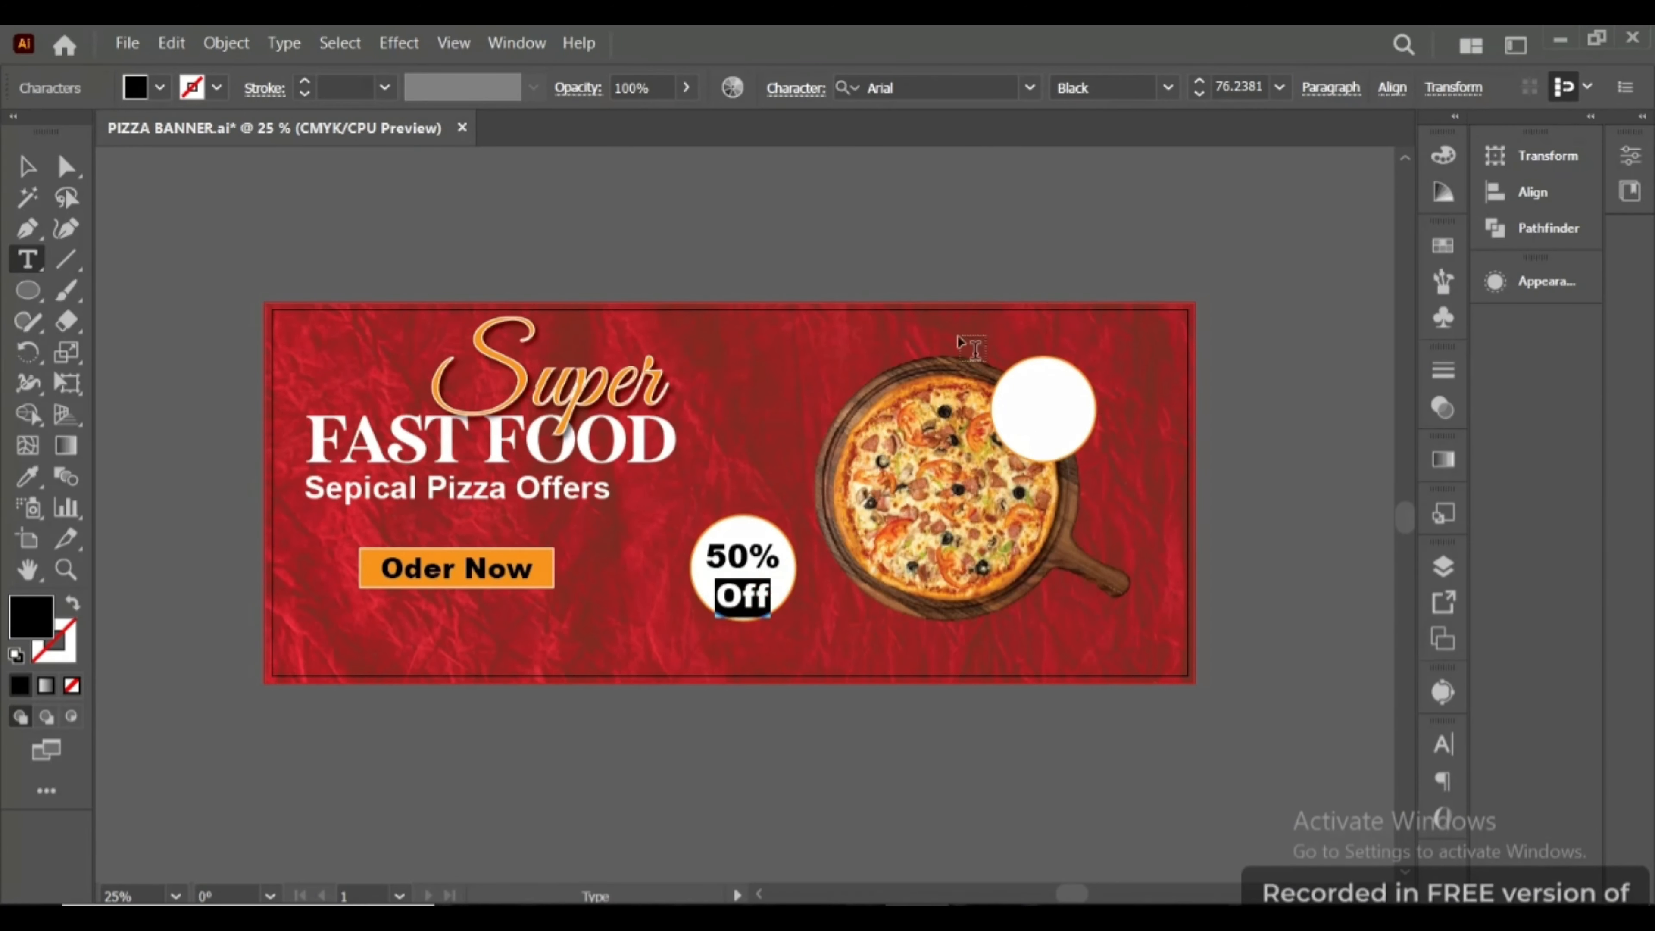
pyautogui.doubleClick(769, 556)
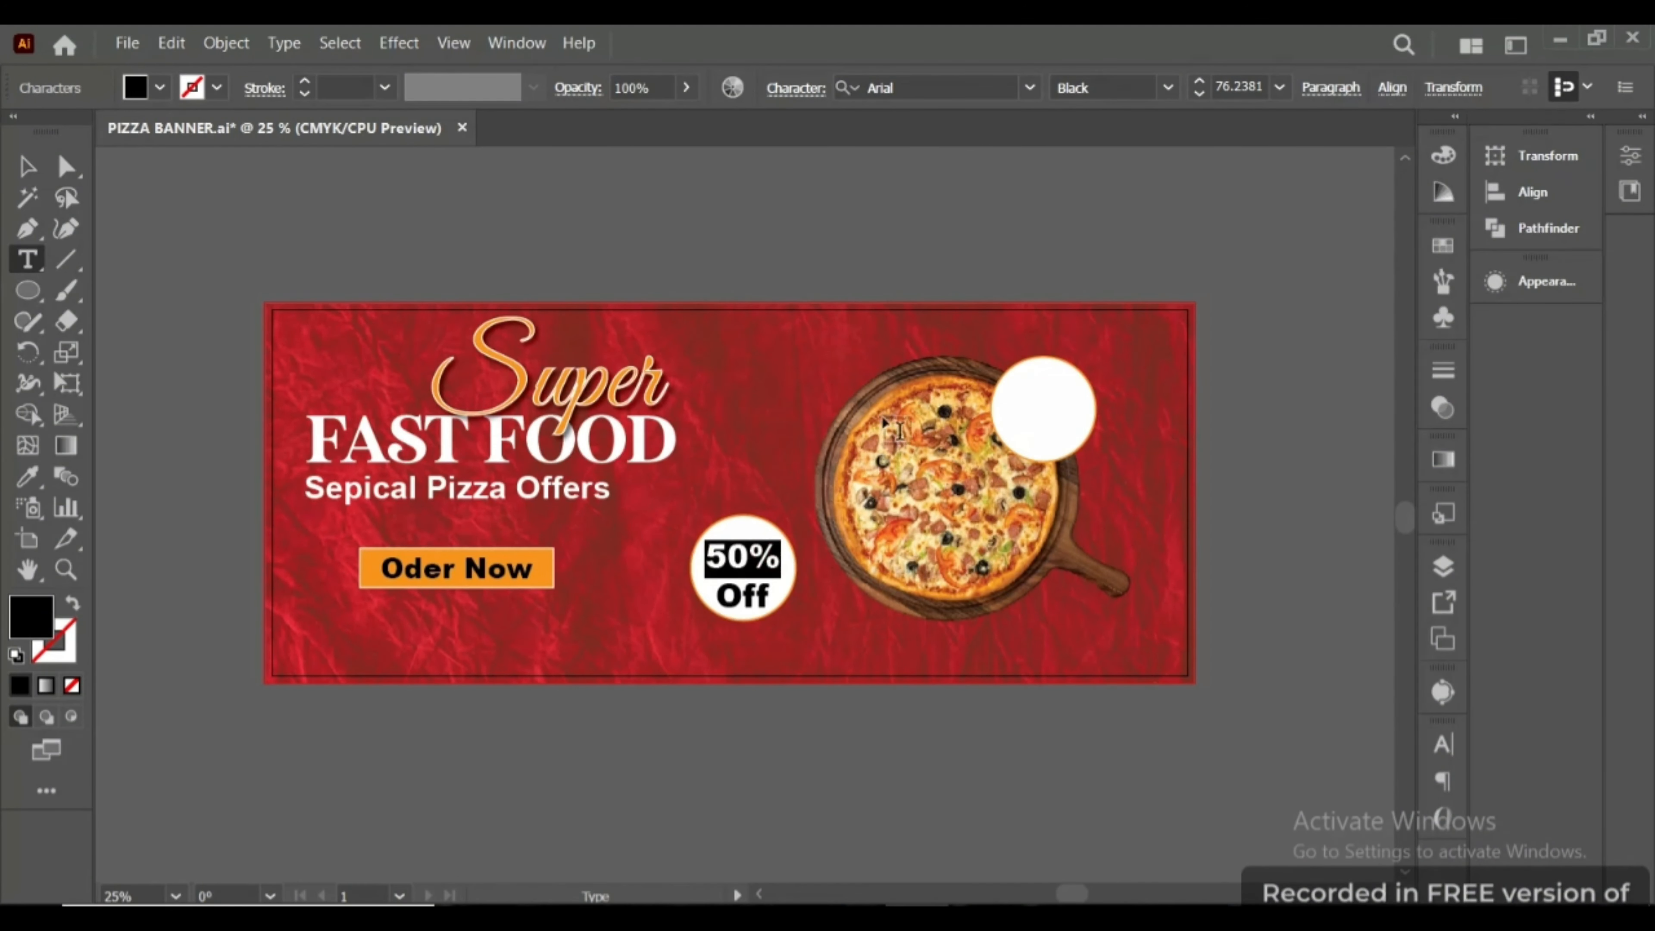
pyautogui.click(1200, 94)
pyautogui.click(1199, 94)
pyautogui.click(1199, 94)
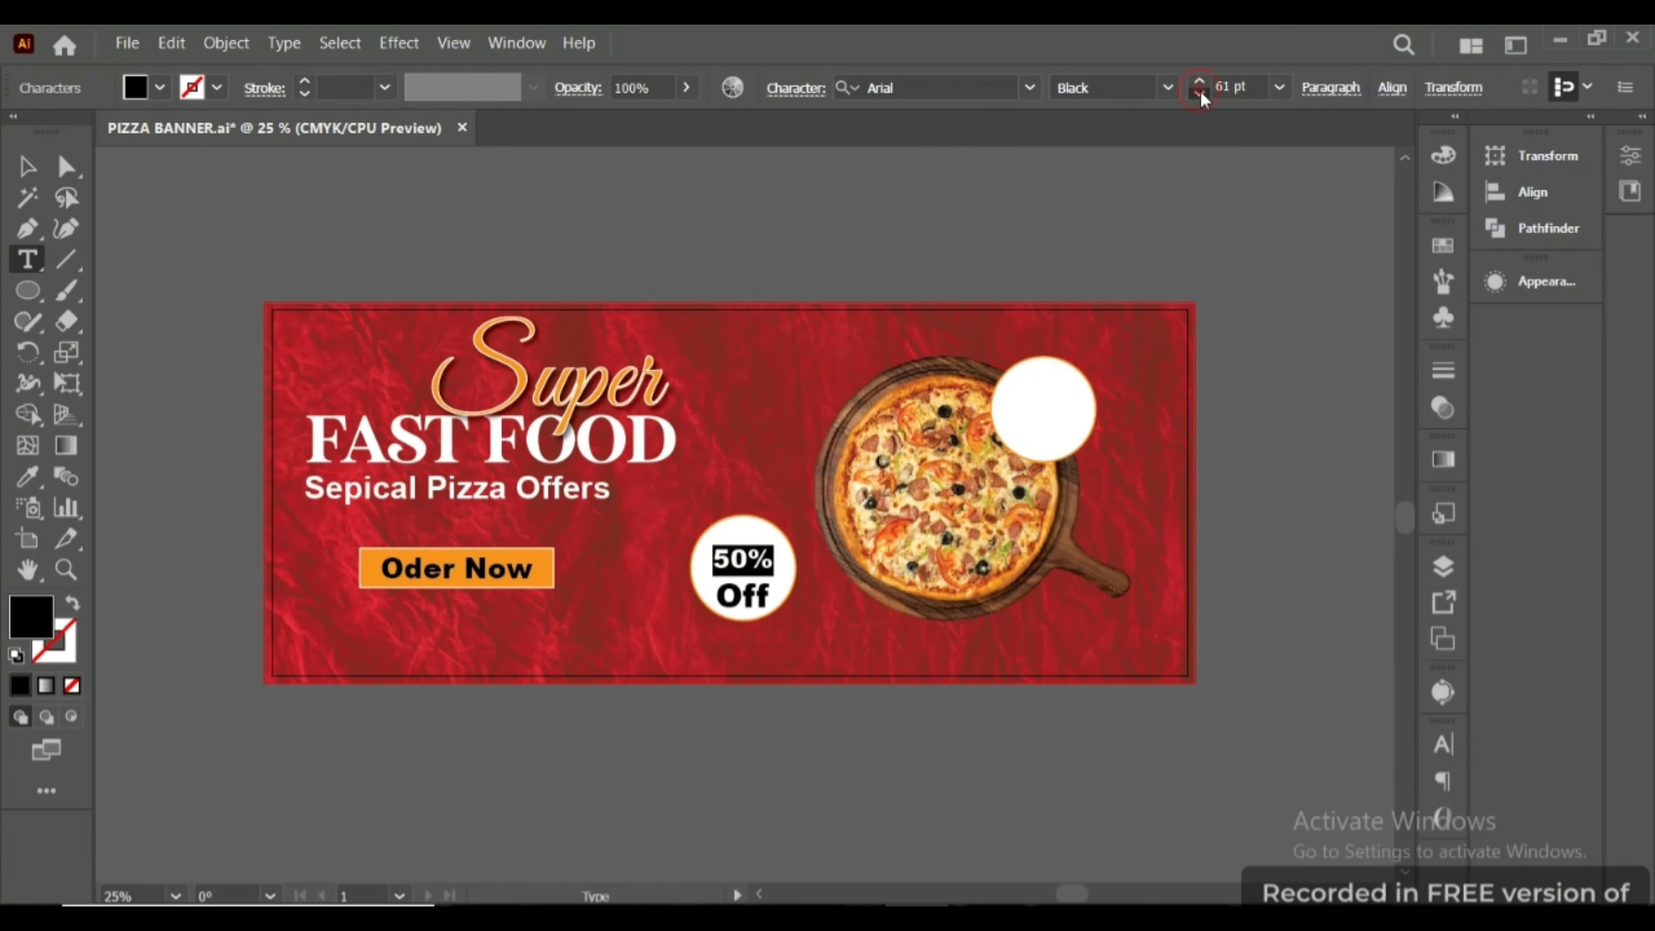
pyautogui.click(1199, 94)
pyautogui.click(1199, 94)
pyautogui.click(1199, 94)
pyautogui.click(1199, 95)
# Enlarge the word Off slightly and move the 50% Off text up to centre it in the white circle
pyautogui.doubleClick(761, 596)
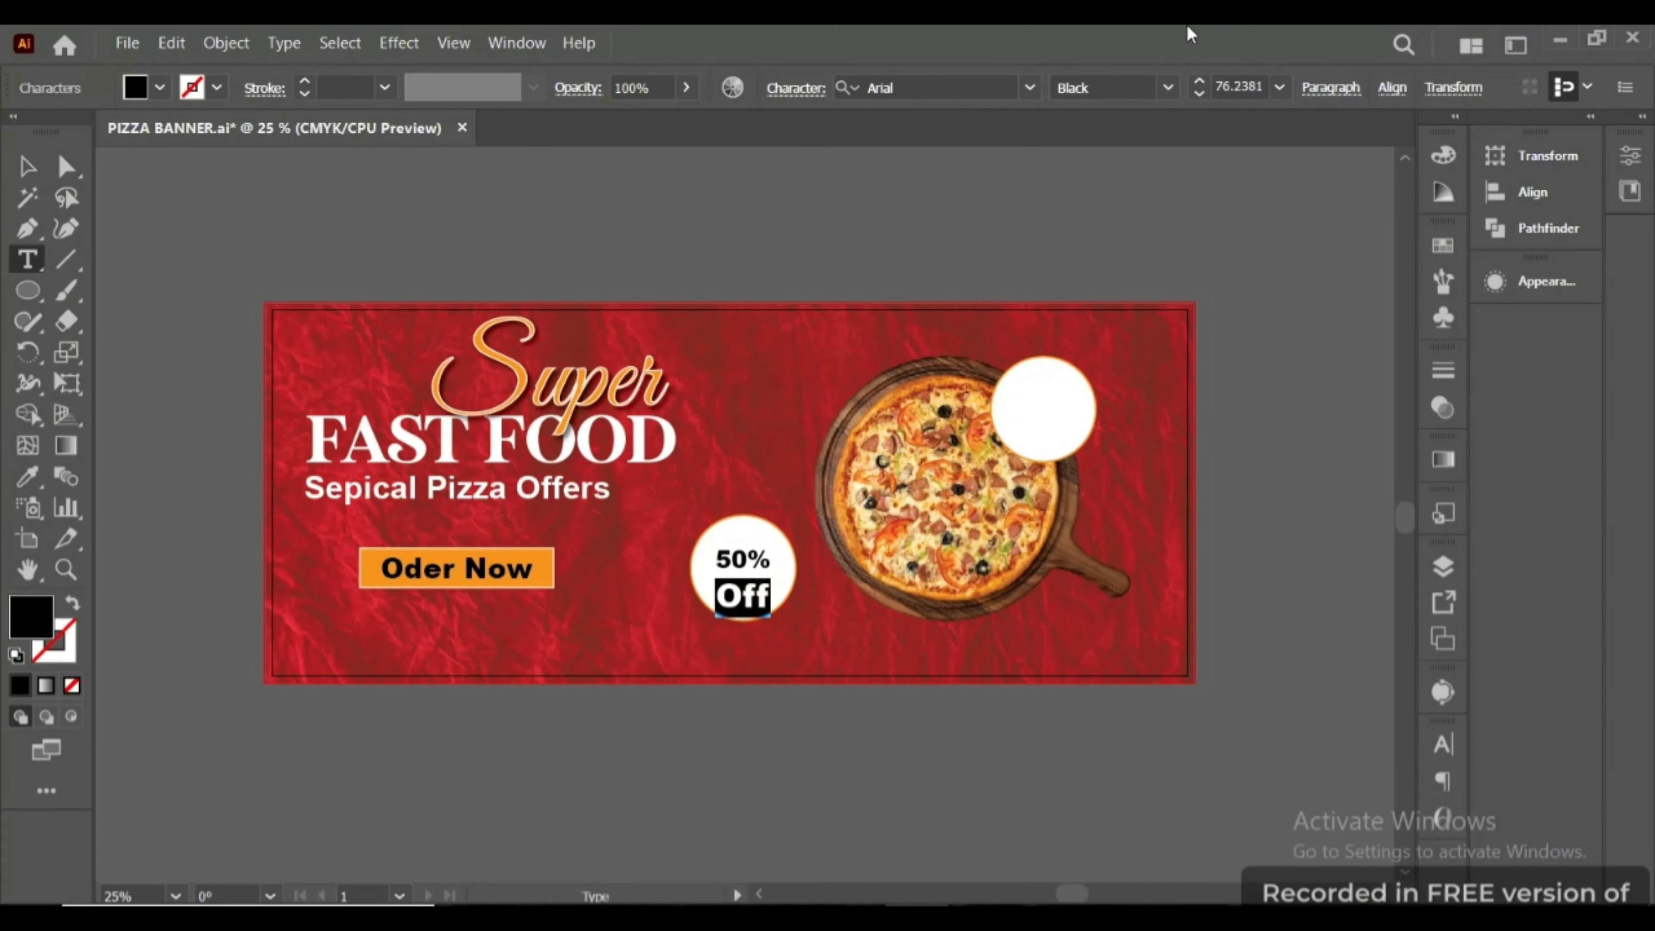
pyautogui.press('Escape')
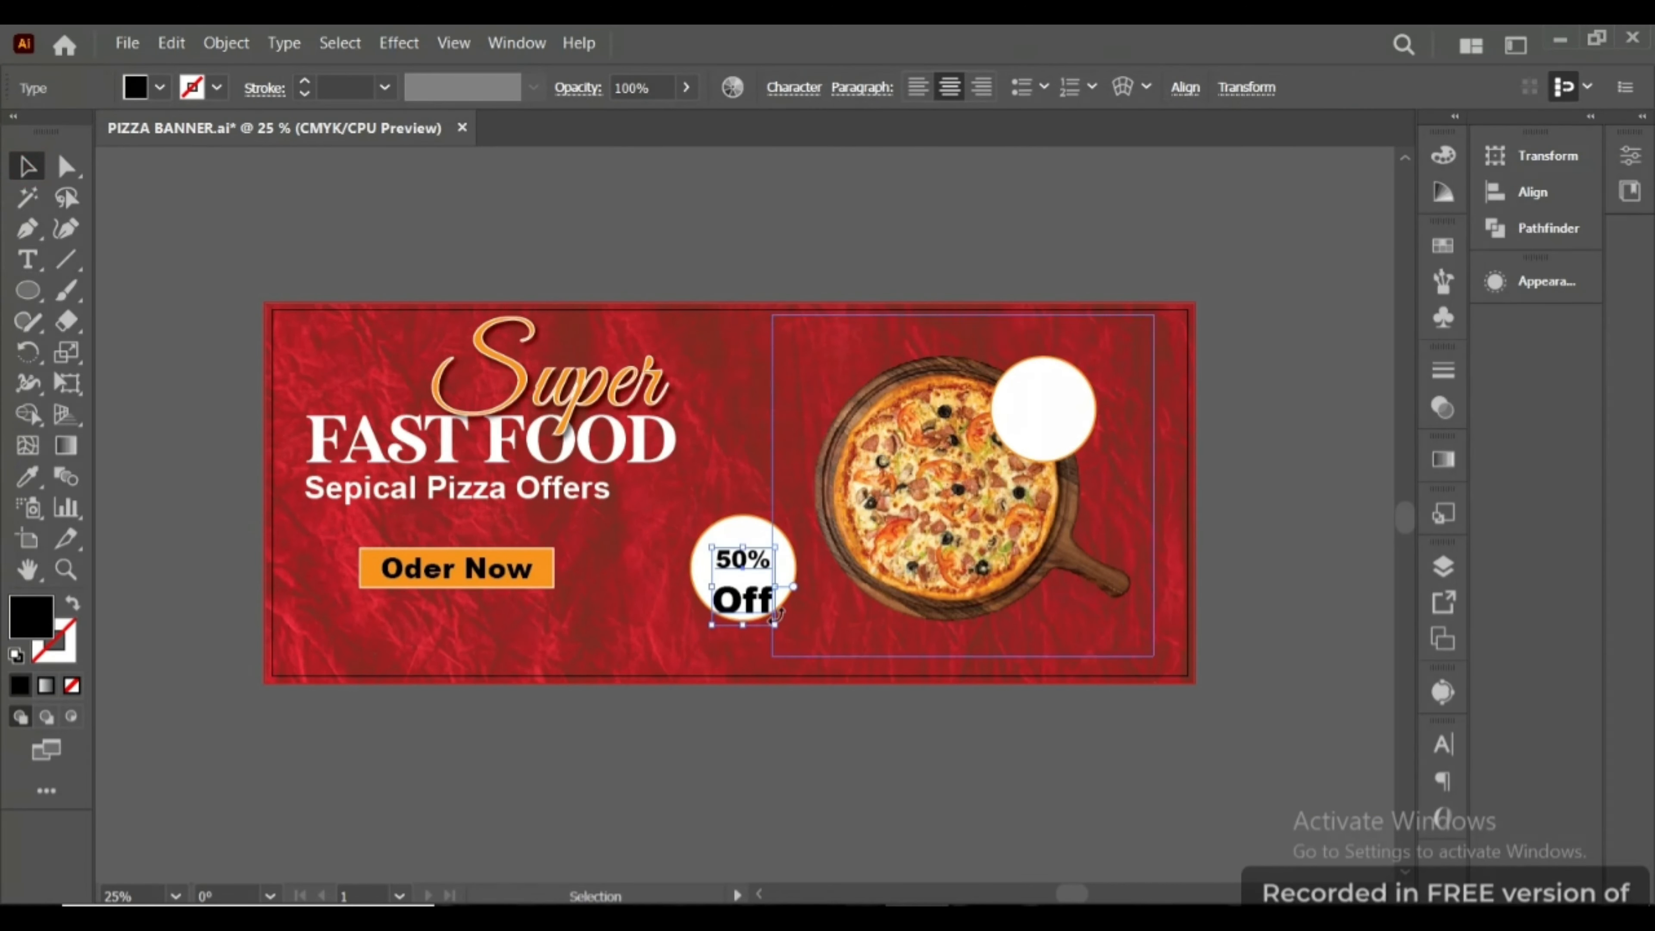
pyautogui.moveTo(749, 611); pyautogui.dragTo(750, 590)
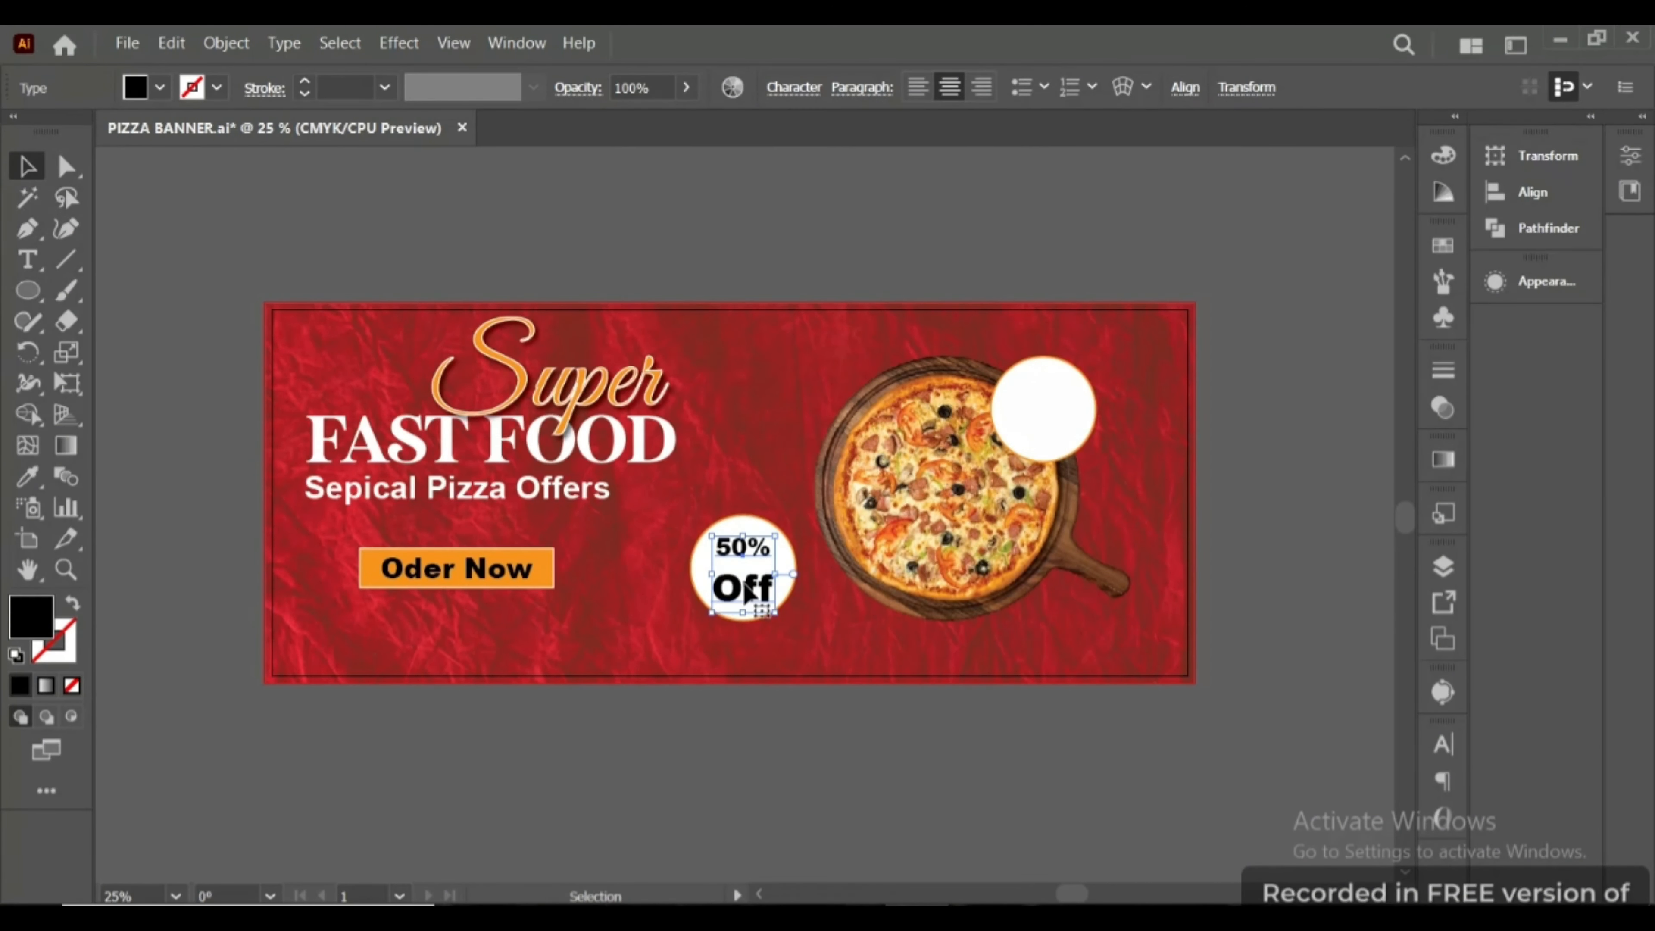
# Expand the 50% Off text into outlines and ungroup the two words
pyautogui.click(242, 47)
pyautogui.click(295, 326)
pyautogui.click(768, 624)
pyautogui.rightClick(765, 593)
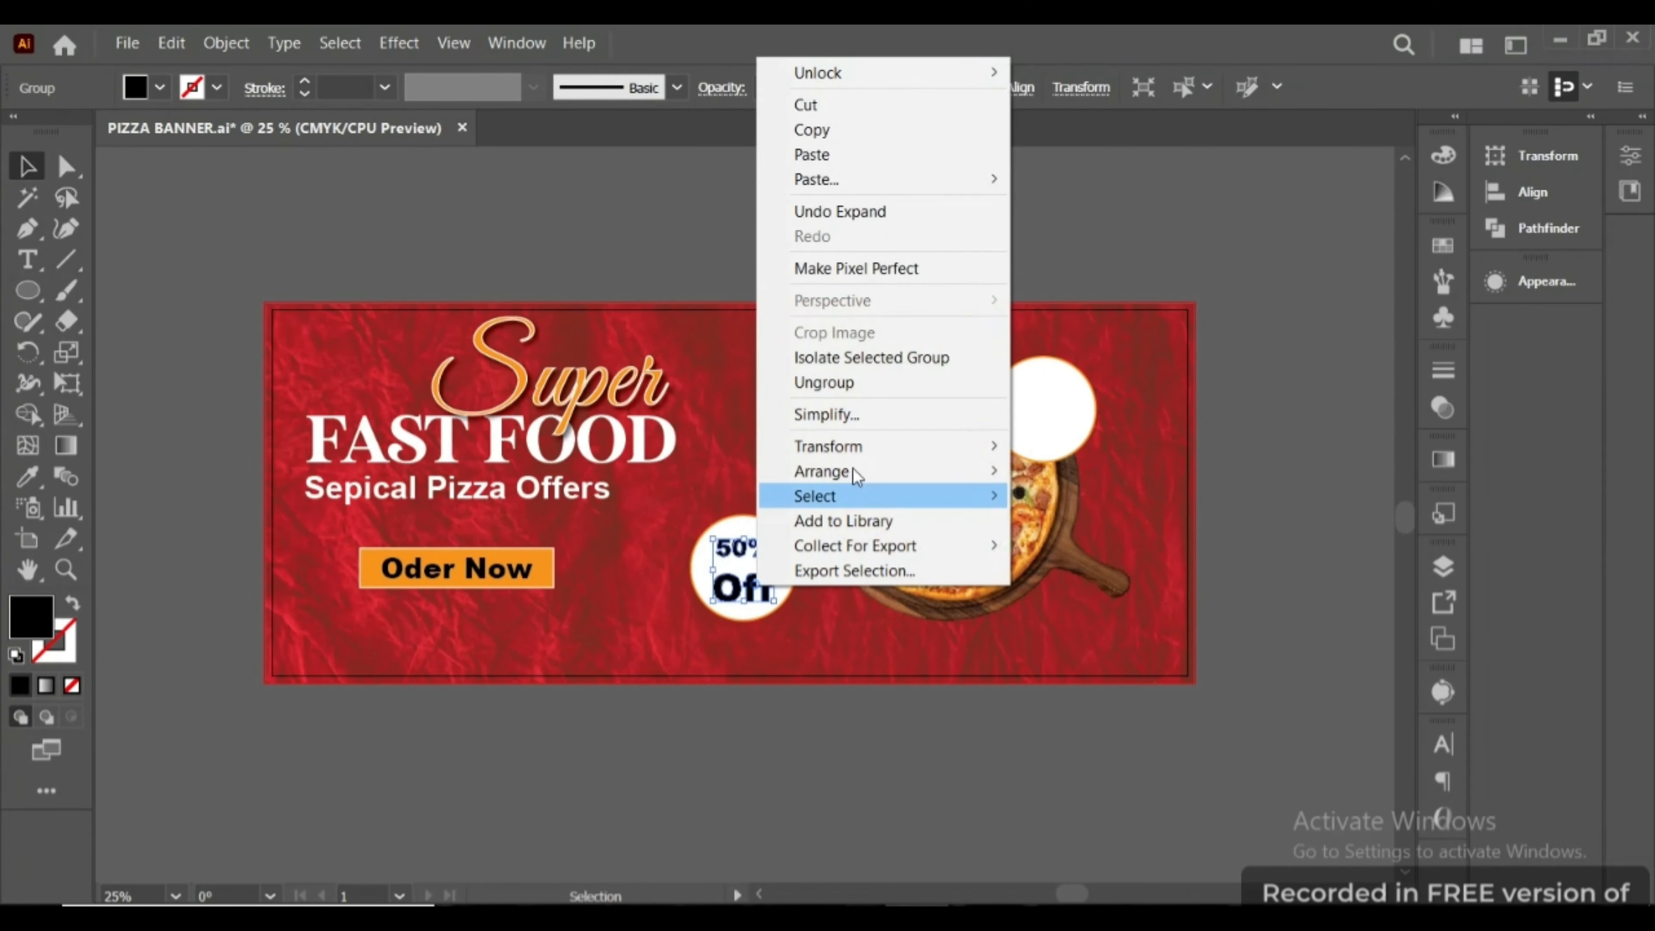
pyautogui.click(823, 382)
pyautogui.click(703, 549)
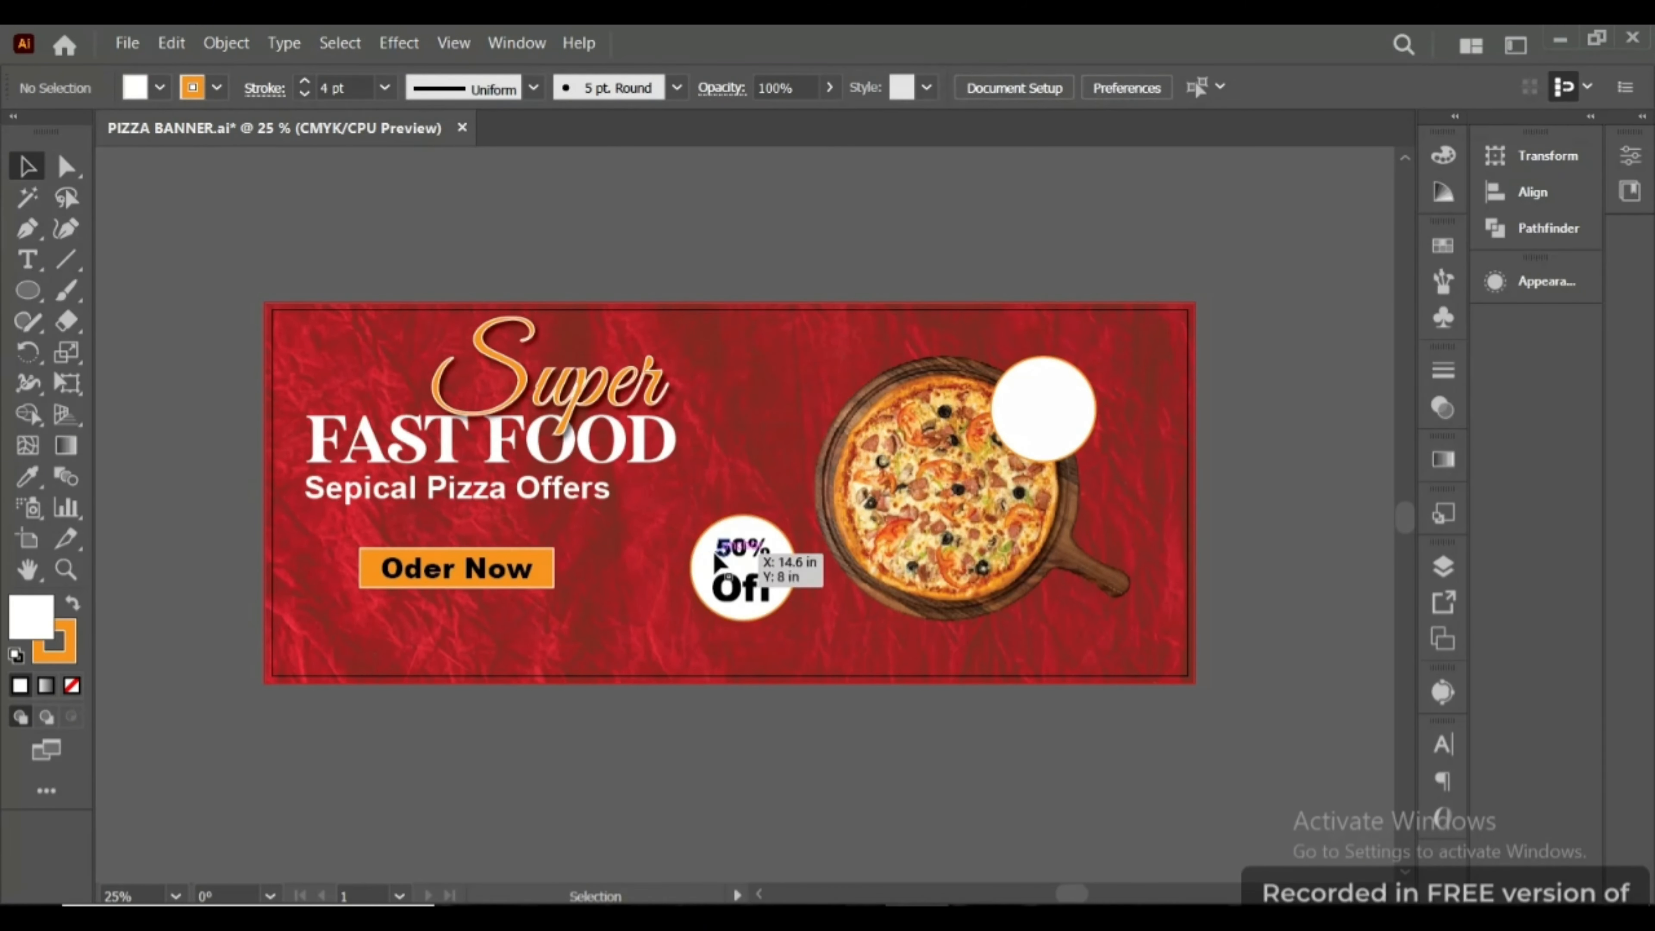
# Reposition 50% slightly right and move Off up so both words sit centred in the white circle
pyautogui.moveTo(726, 551); pyautogui.dragTo(764, 566)
pyautogui.hotkey('shift', 'Left')
pyautogui.keyDown('shift'); pyautogui.click(755, 590); pyautogui.keyUp('shift')
pyautogui.hotkey('shift', 'Up')
pyautogui.hotkey('shift', 'Up')
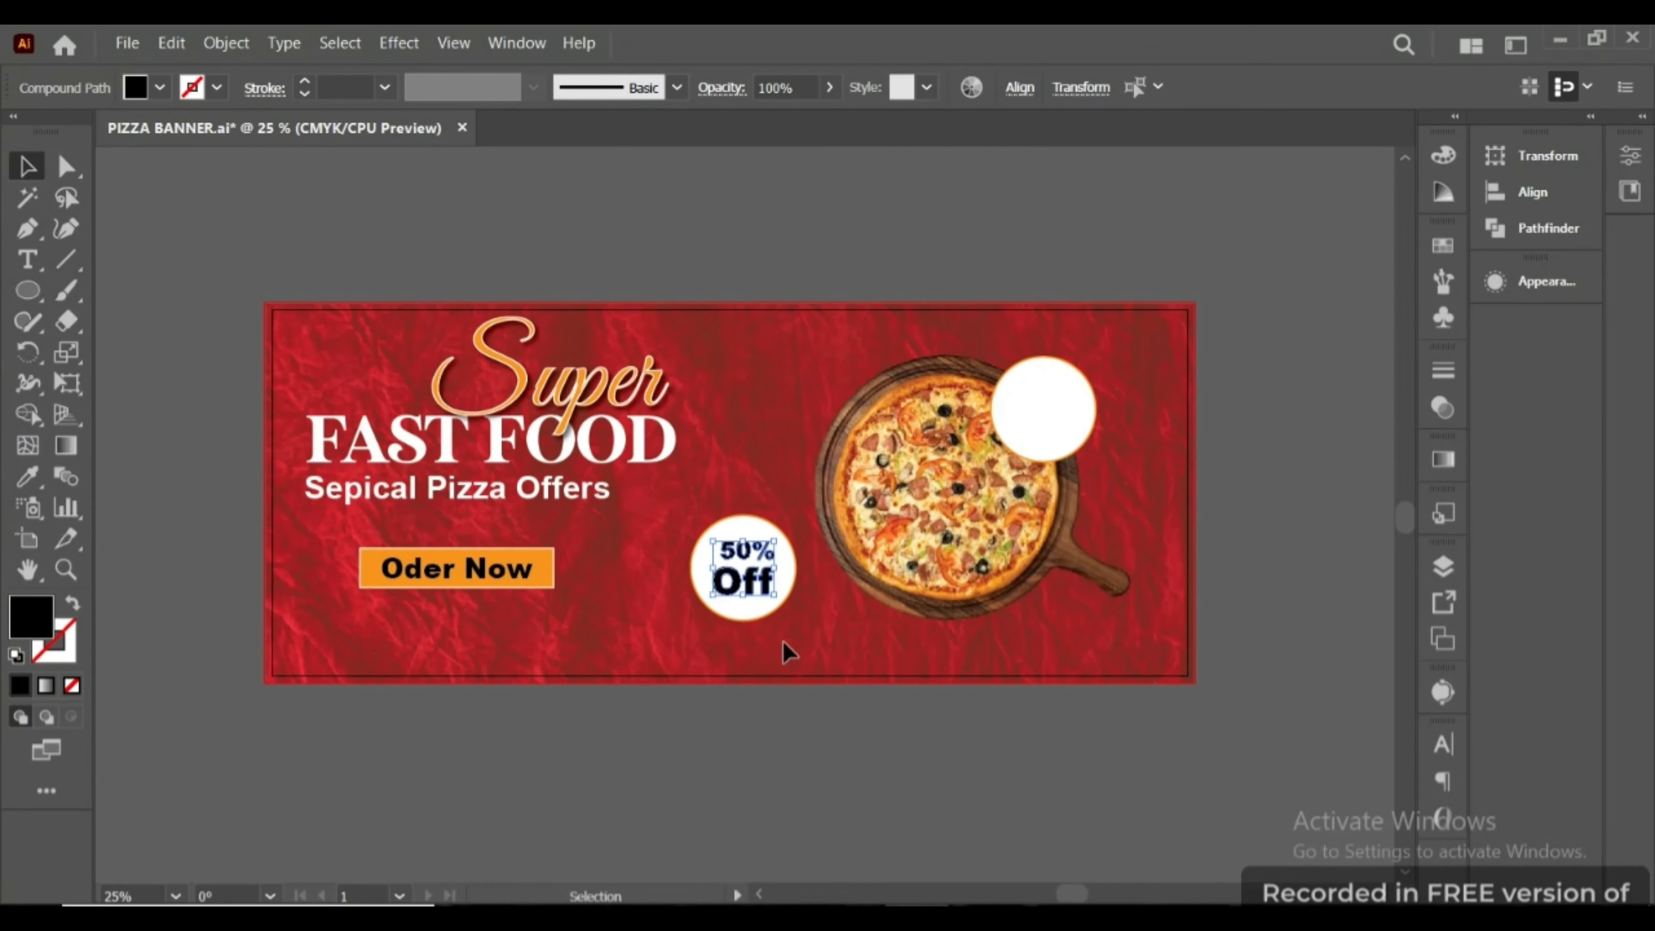
pyautogui.click(672, 623)
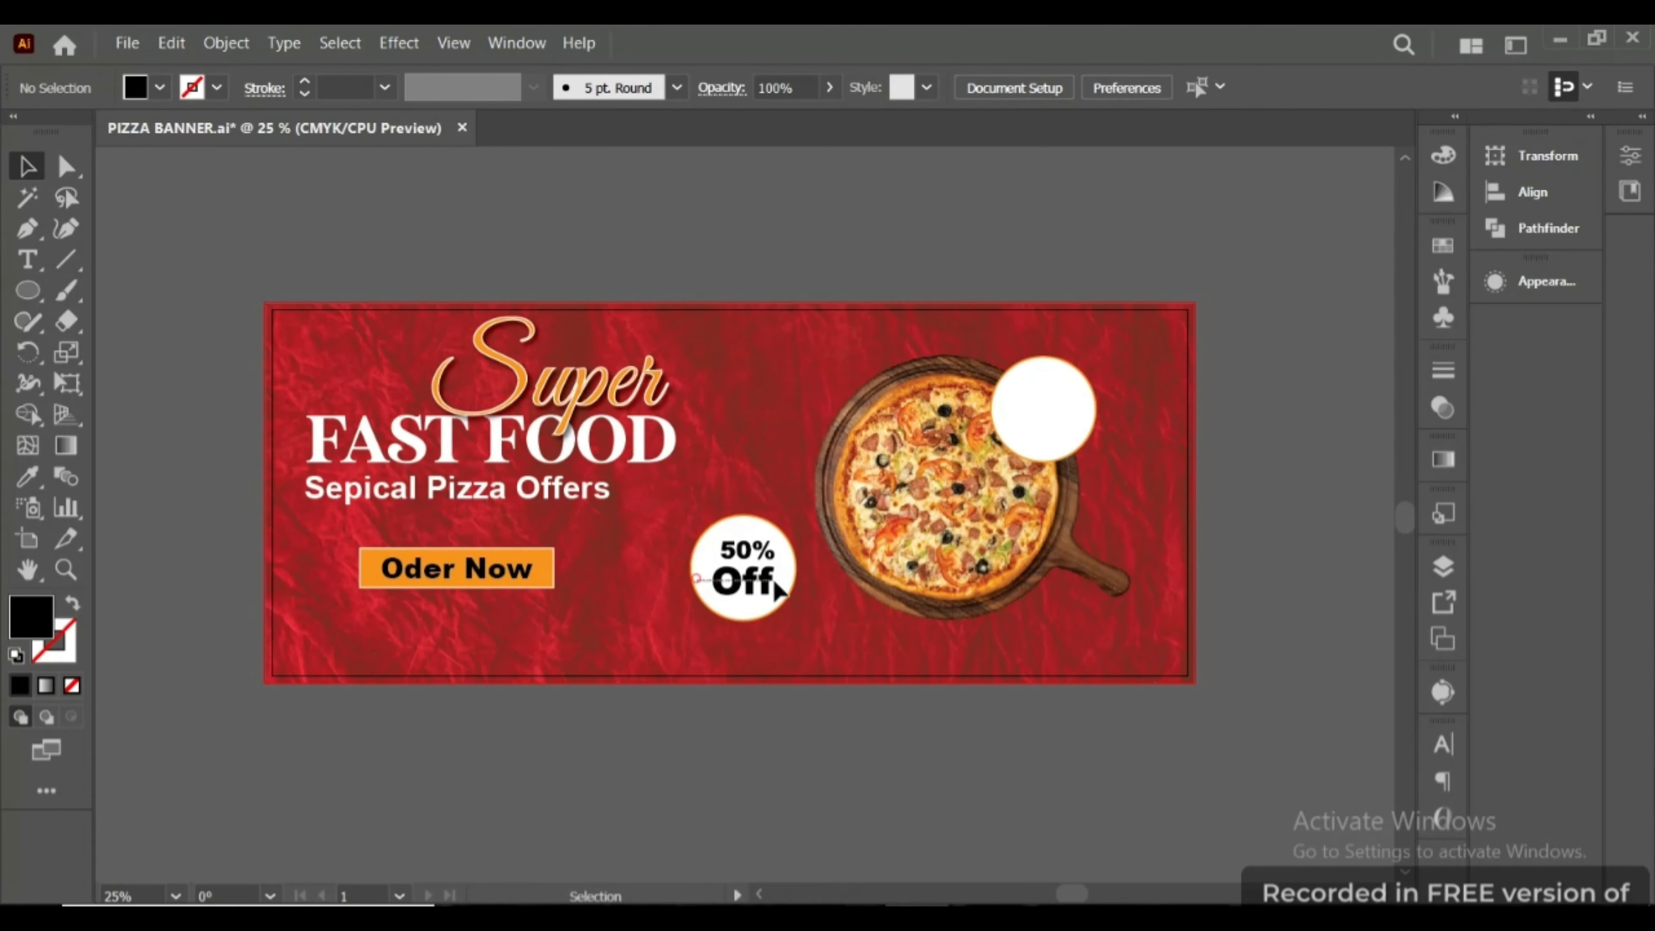
# Fill the word Off in the white circle with orange
pyautogui.click(774, 584)
pyautogui.click(159, 87)
pyautogui.click(251, 134)
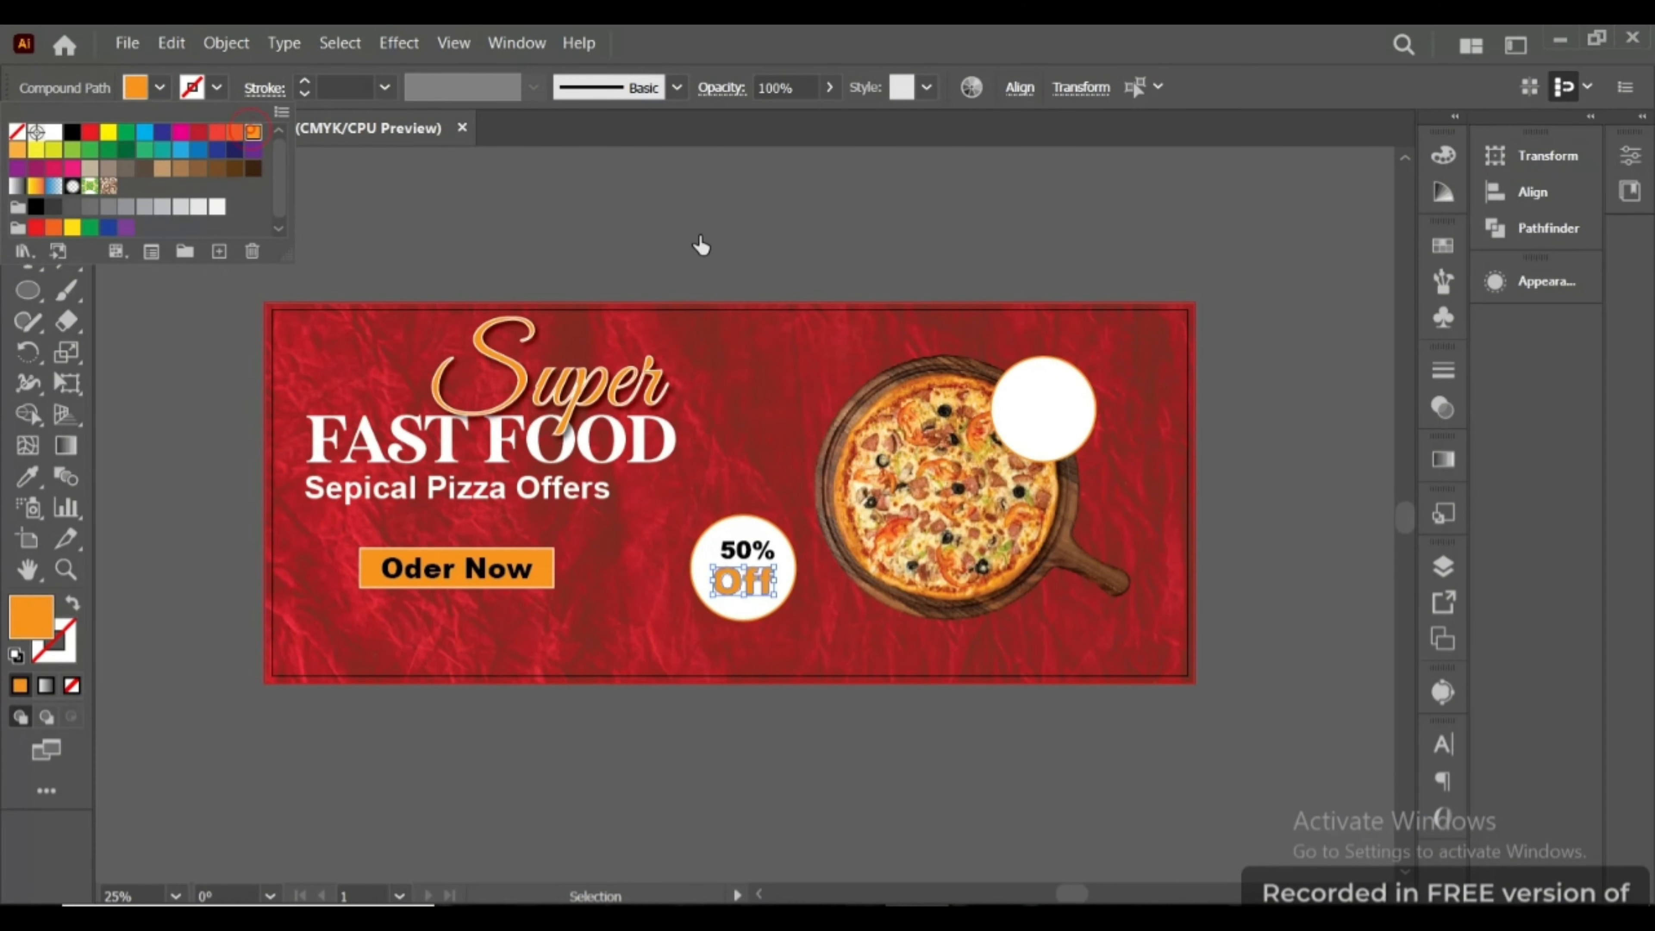
pyautogui.click(697, 248)
# Paint a small looping stroke with the Paintbrush just below and right of the 50% Off circle
pyautogui.click(78, 303)
pyautogui.click(78, 301)
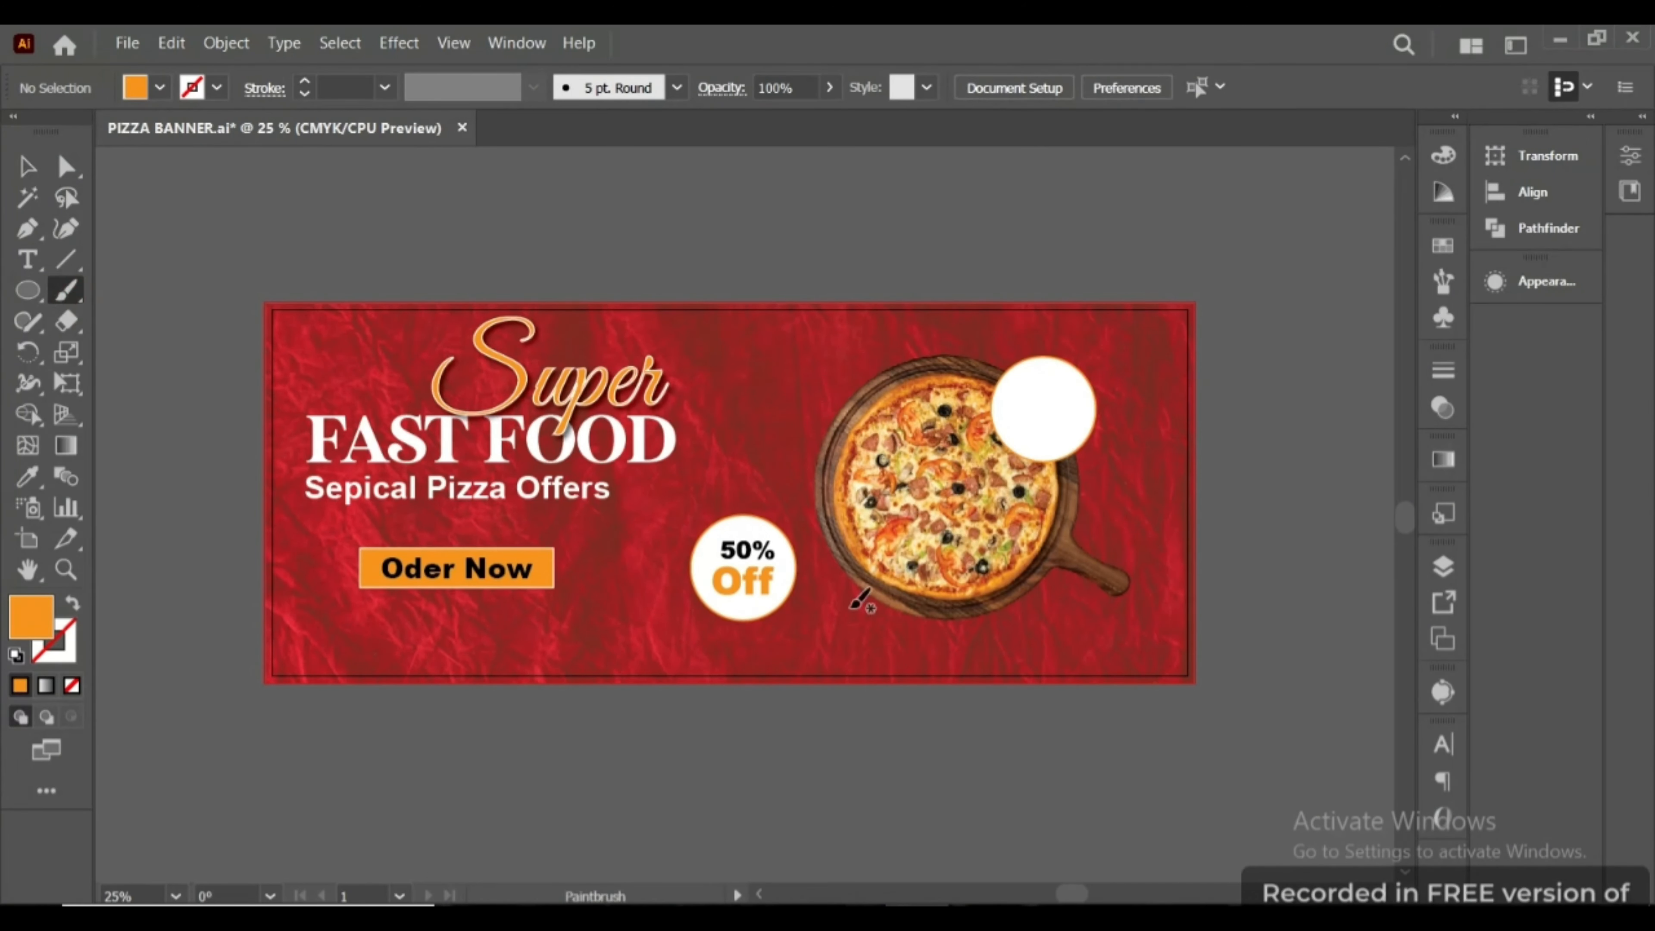
pyautogui.moveTo(802, 613); pyautogui.dragTo(802, 613)
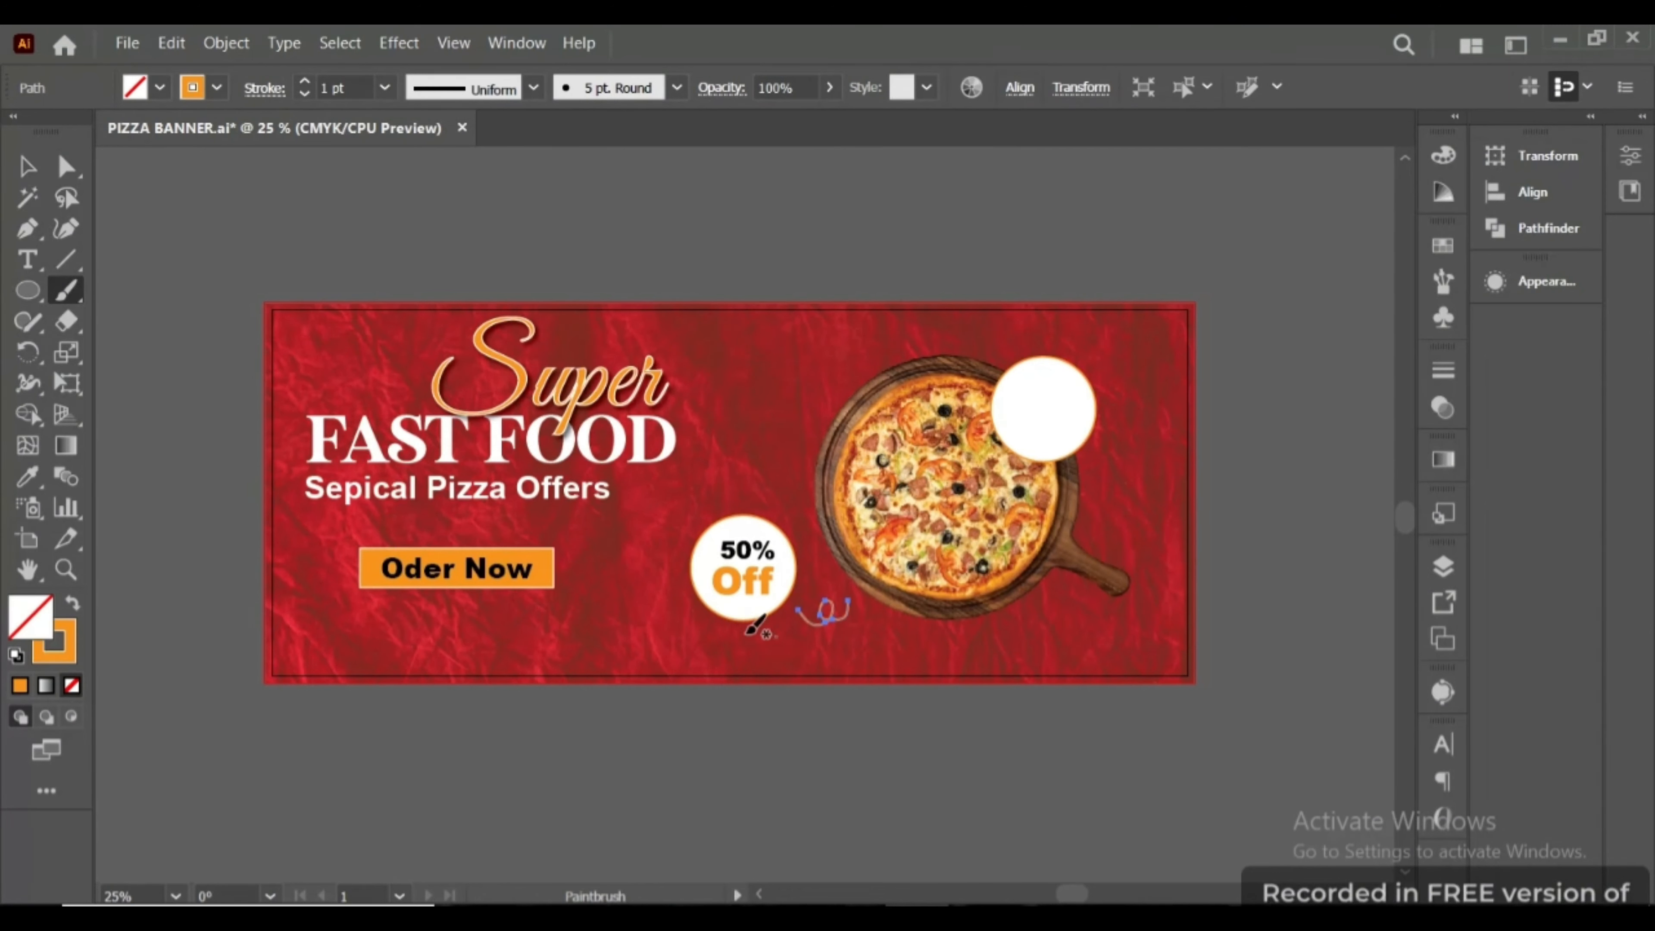
pyautogui.click(27, 167)
# Give the looping stroke the Basic brush, a tapered width profile and 7 pt weight, and enlarge it slightly
pyautogui.click(676, 86)
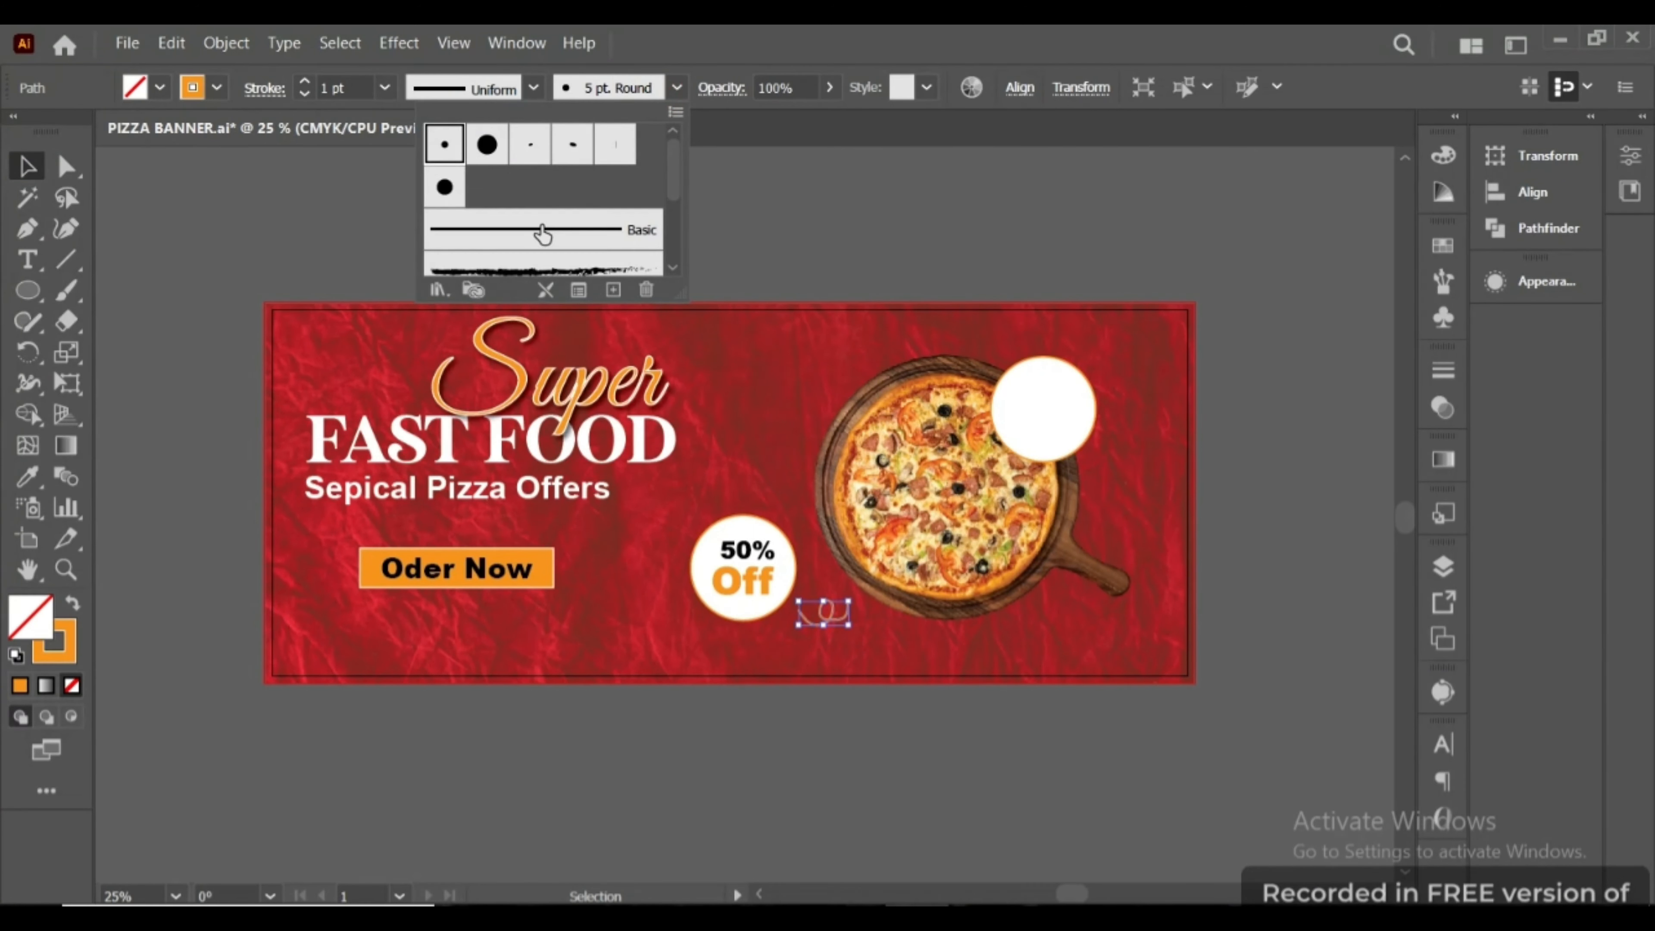
pyautogui.click(542, 233)
pyautogui.click(533, 86)
pyautogui.click(460, 306)
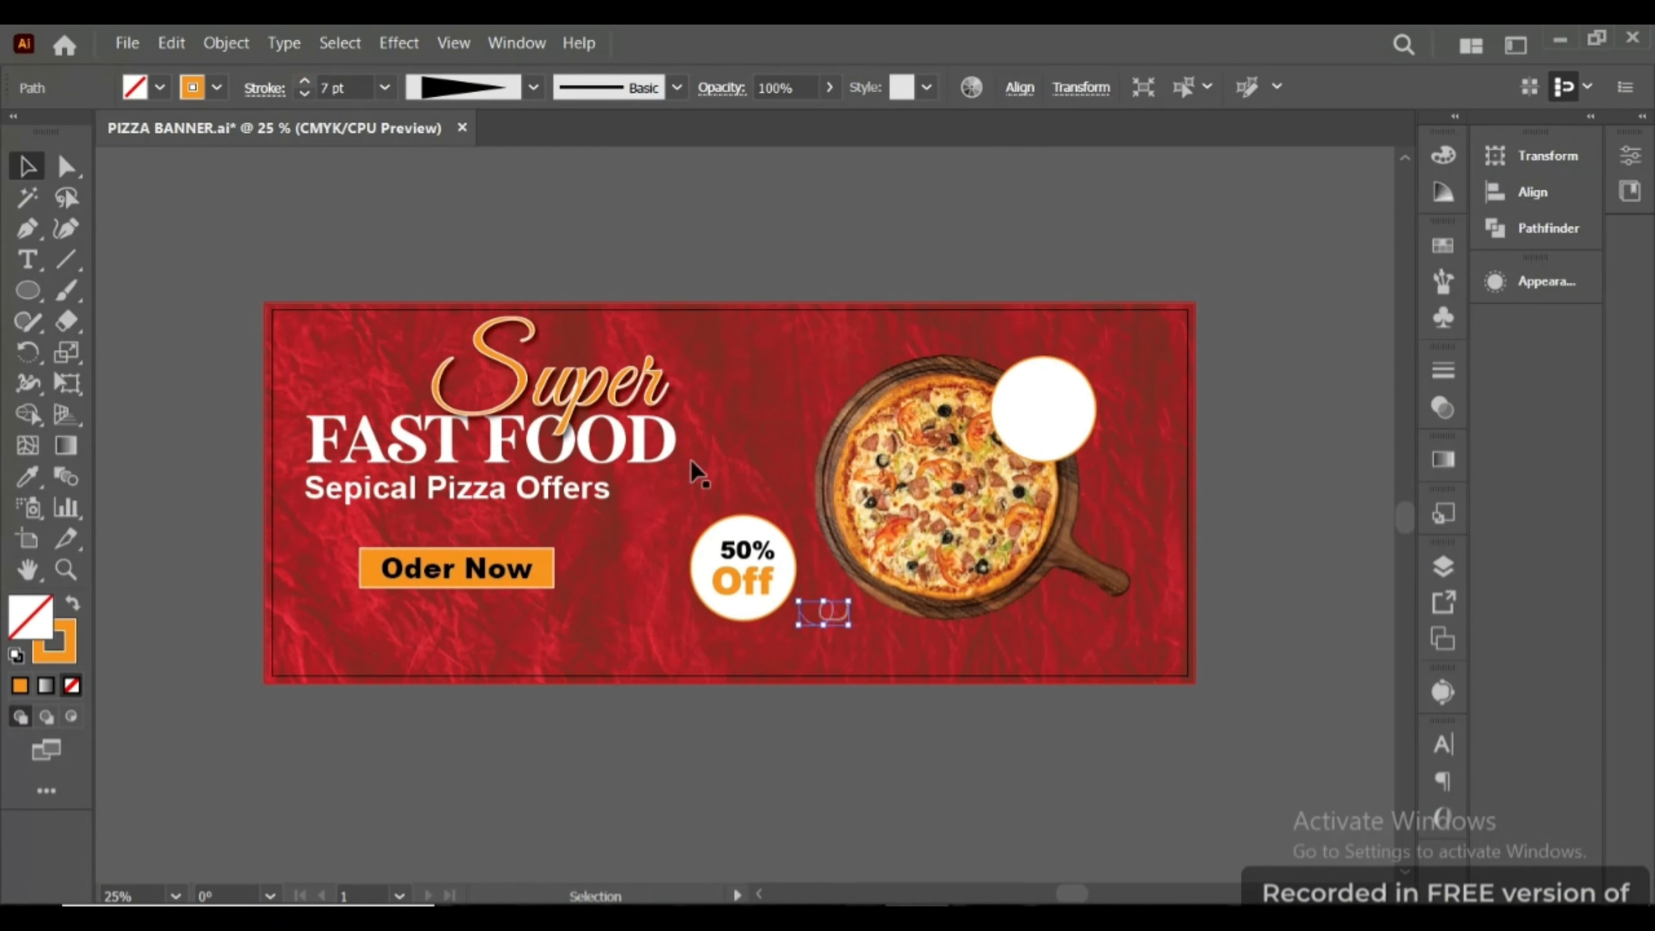
pyautogui.moveTo(798, 626); pyautogui.dragTo(779, 639)
pyautogui.moveTo(772, 644); pyautogui.dragTo(847, 642)
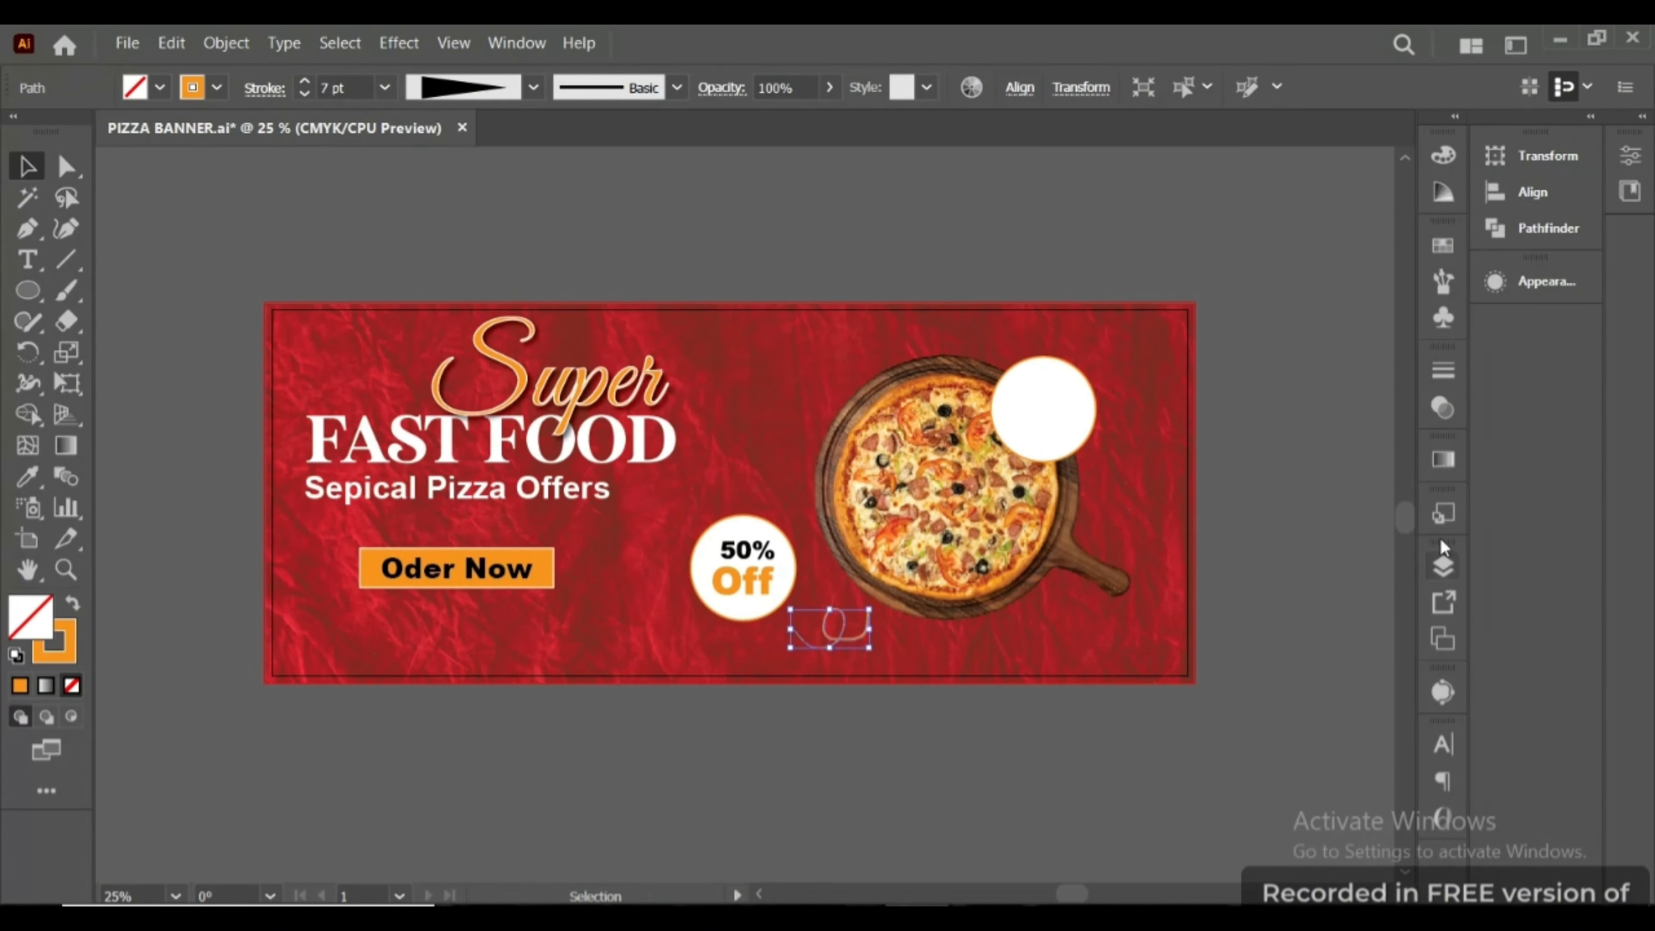
# Make the looping stroke a 12 pt dashed line with an arrowhead at its end
pyautogui.click(1445, 370)
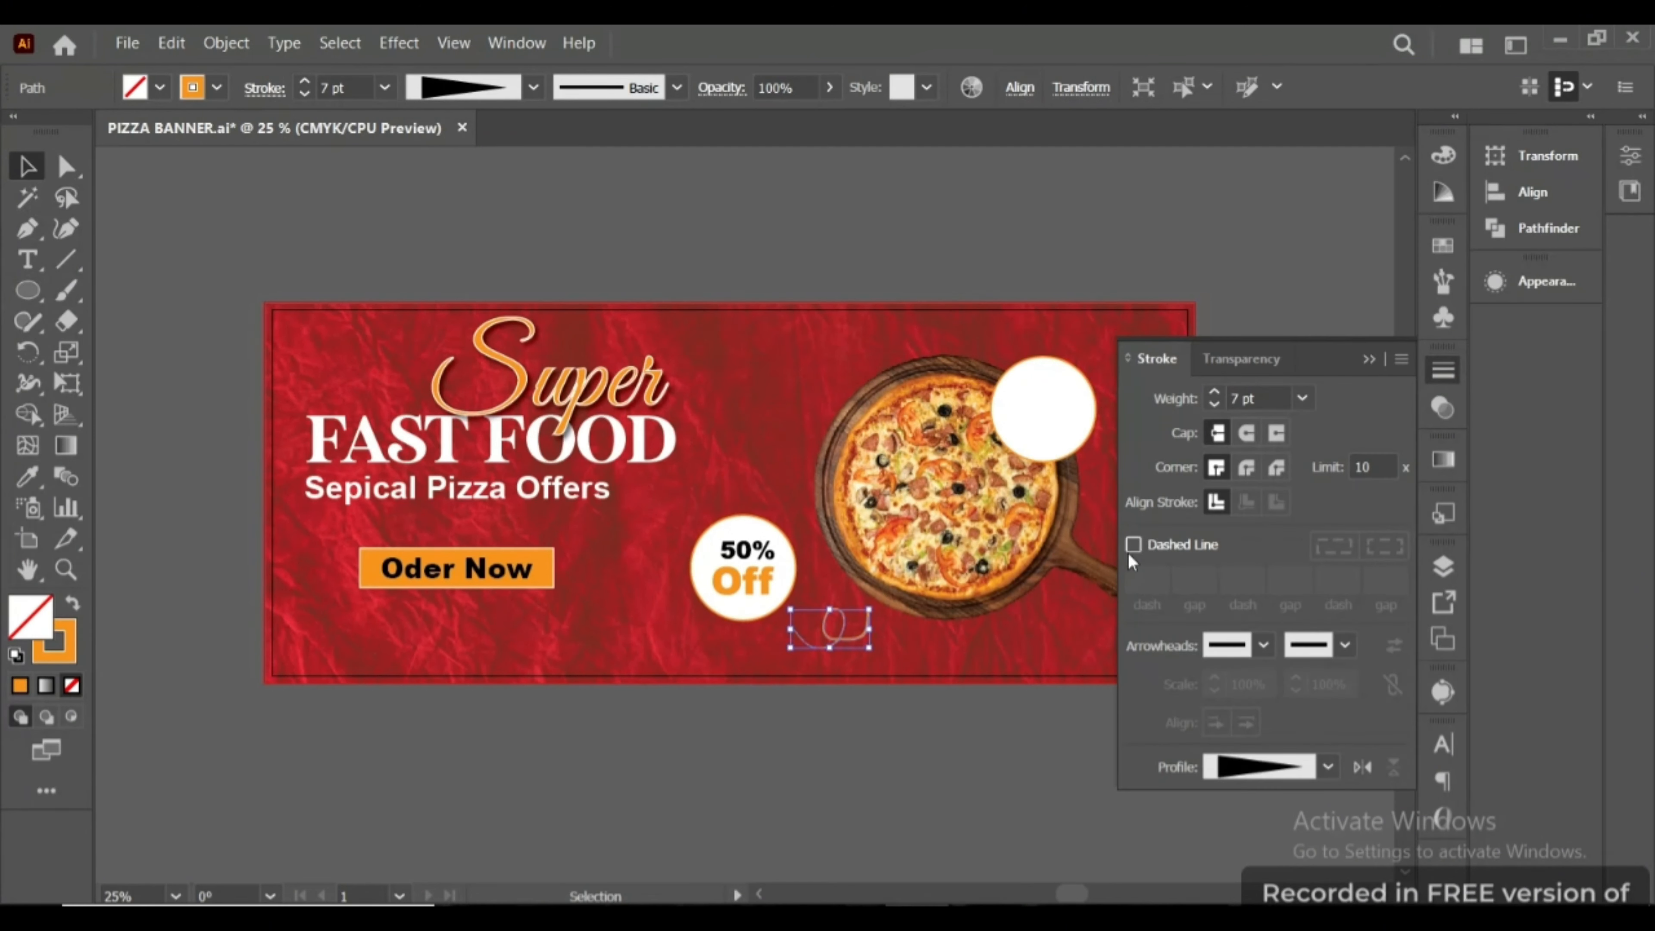
pyautogui.click(1145, 543)
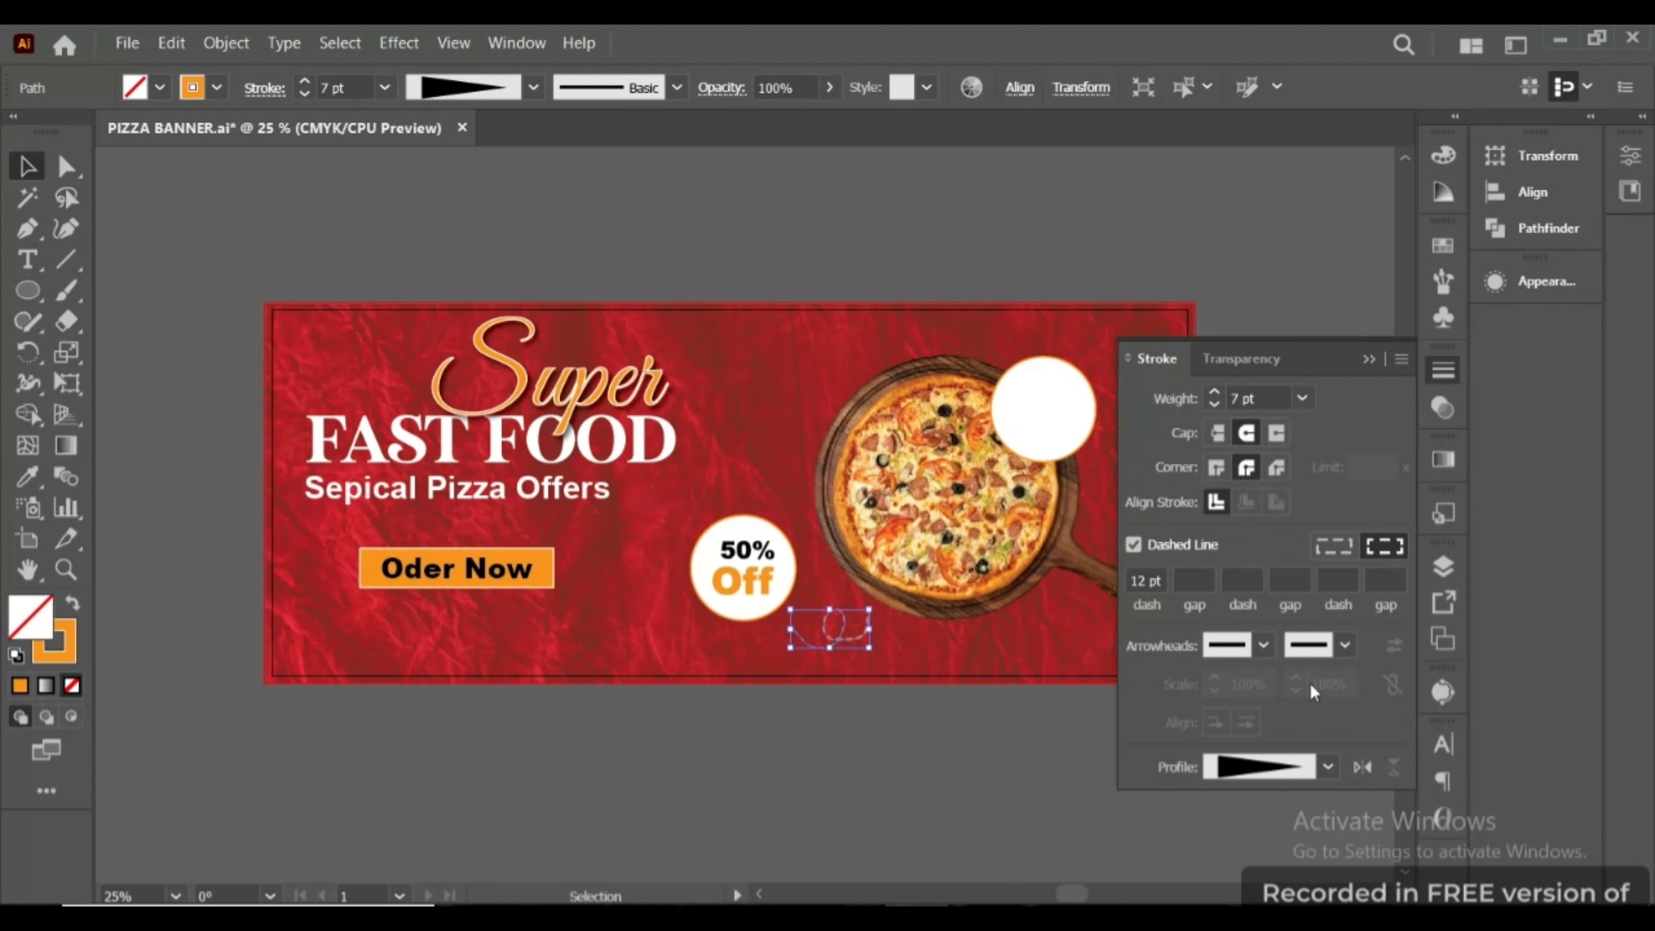
pyautogui.click(1345, 647)
pyautogui.click(1209, 398)
pyautogui.click(780, 199)
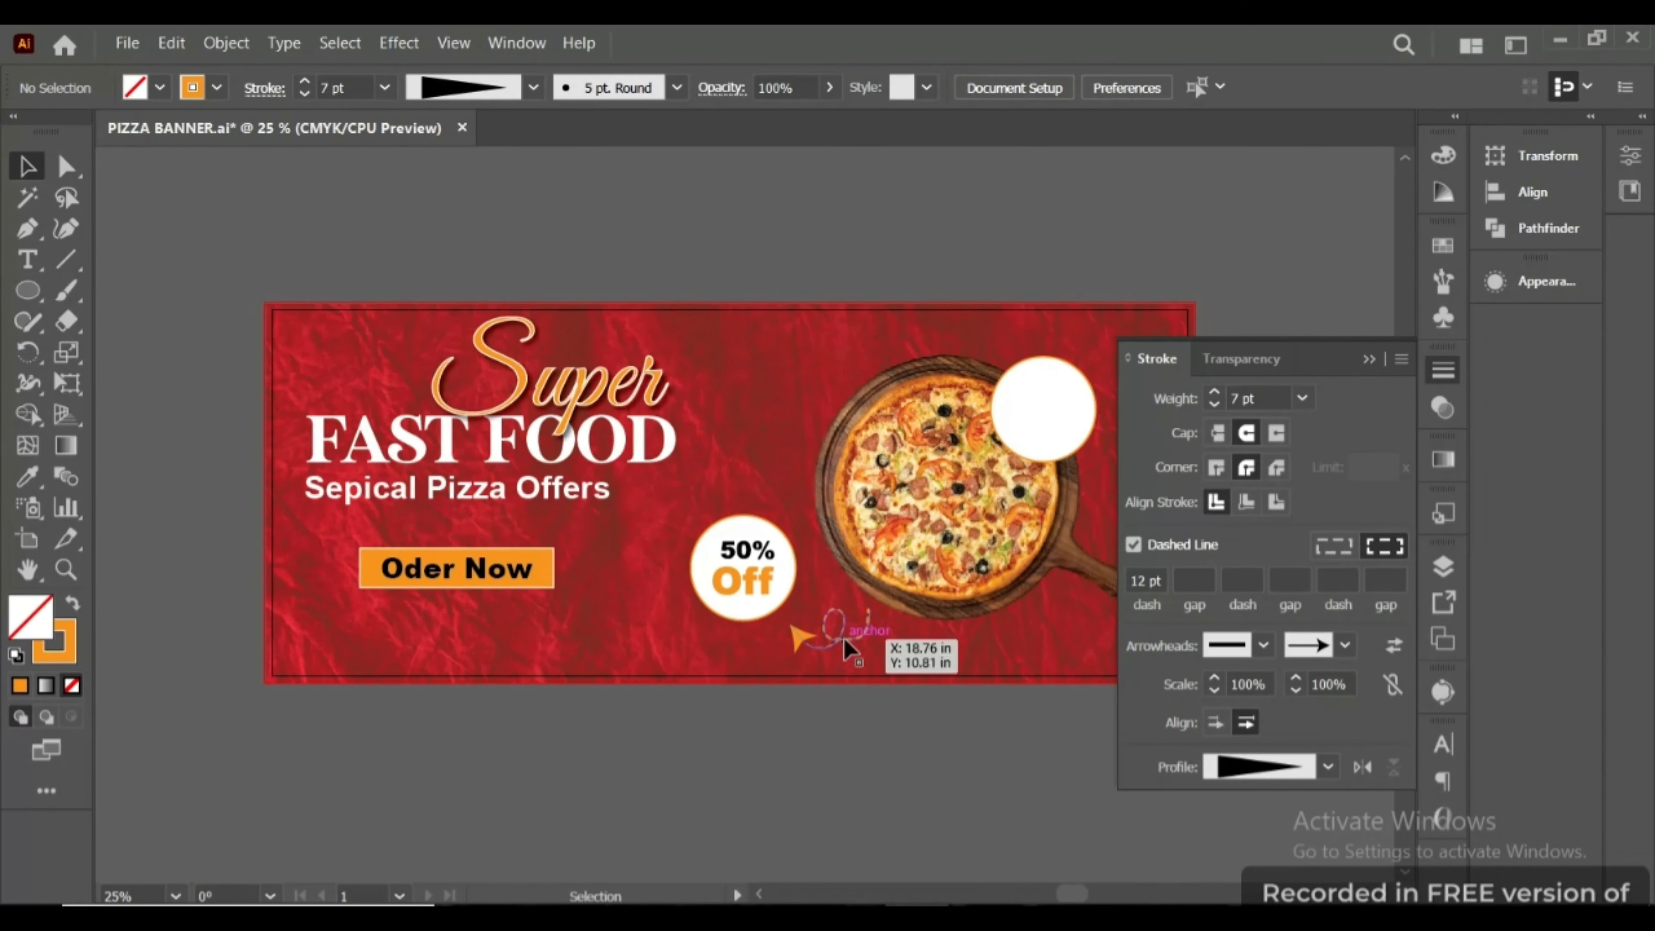
# Move the dashed looping arrow slightly left, closer to the 50% Off circle
pyautogui.moveTo(845, 639); pyautogui.dragTo(834, 639)
pyautogui.click(888, 743)
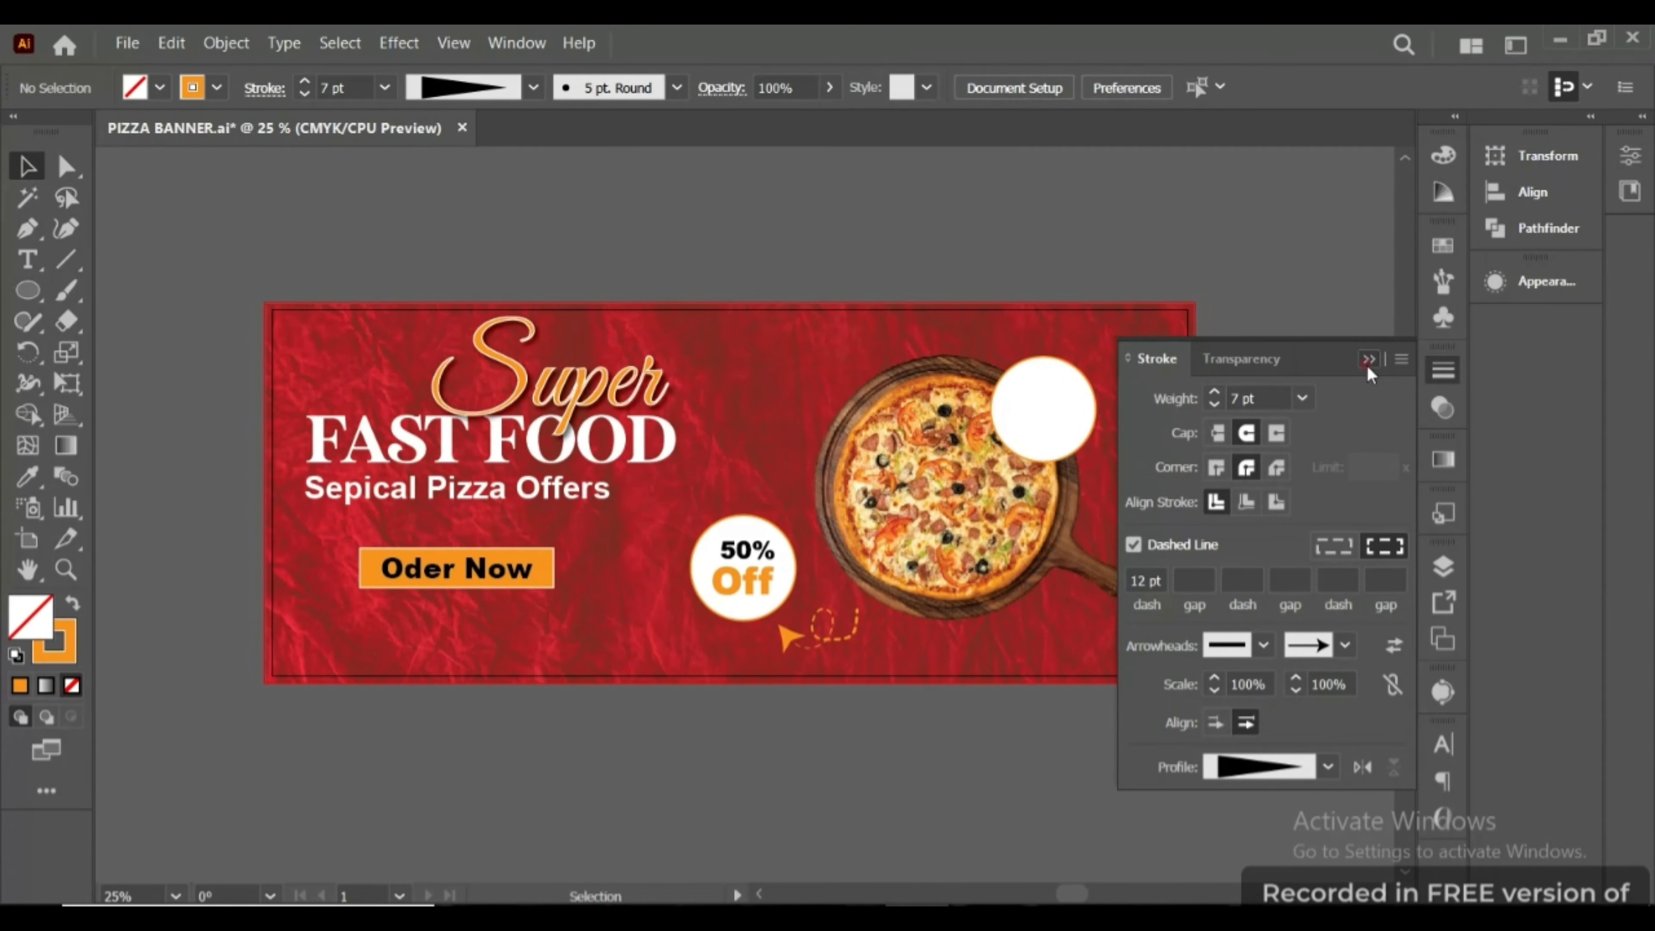
pyautogui.click(994, 228)
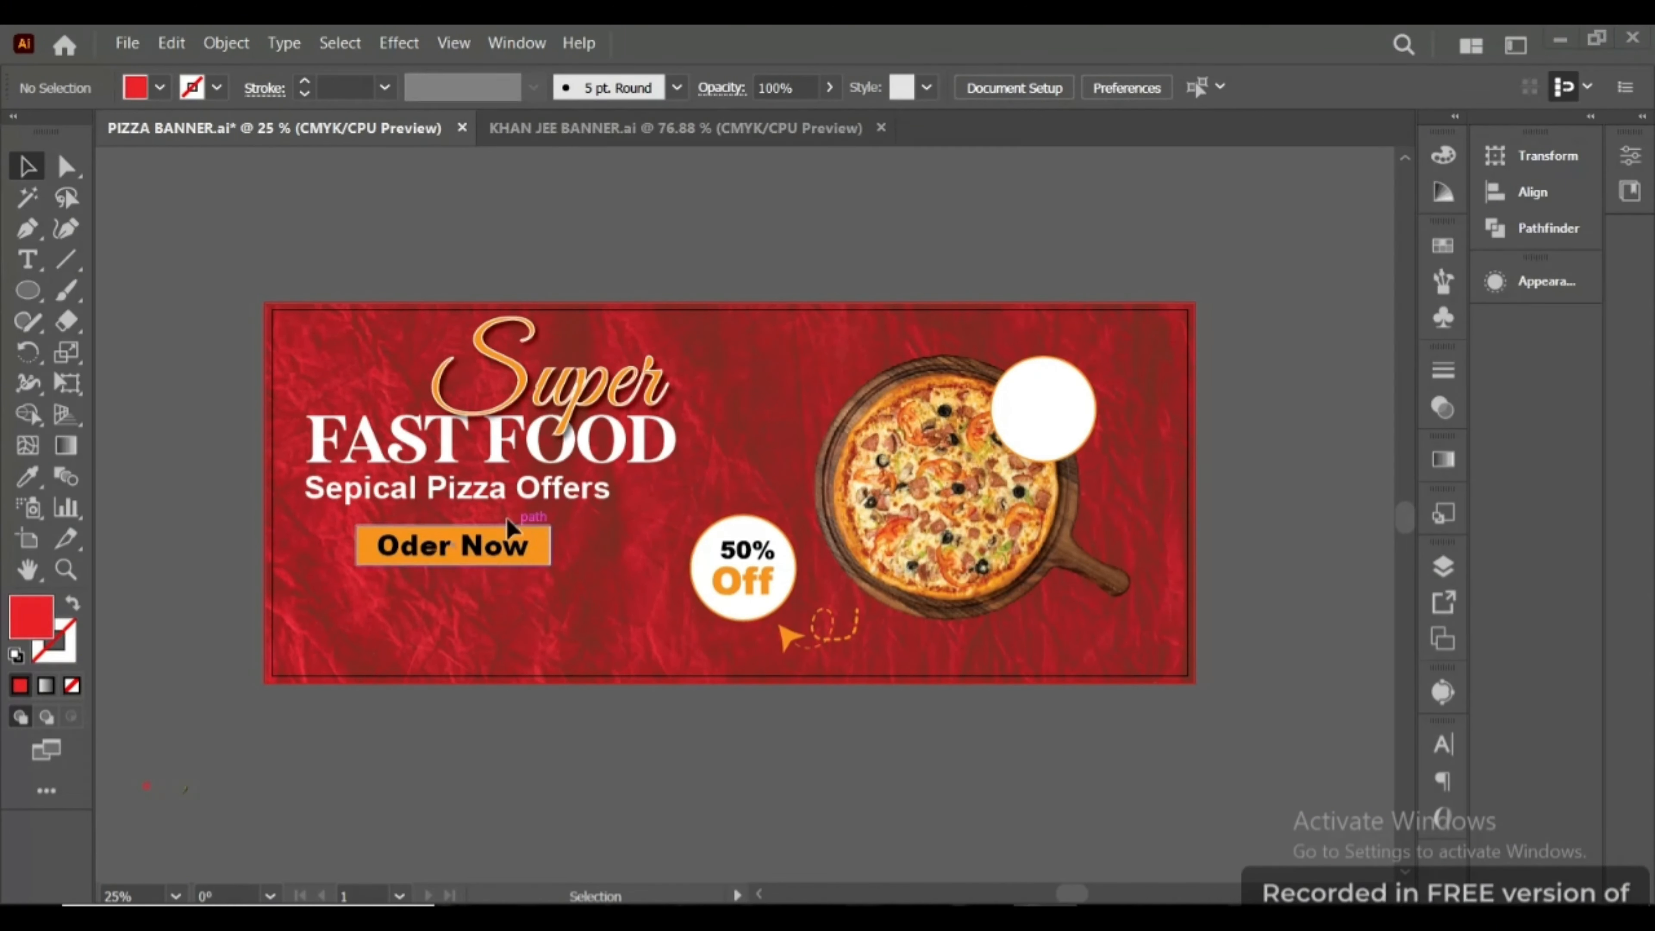
pyautogui.moveTo(499, 490); pyautogui.dragTo(487, 602)
pyautogui.press('t')
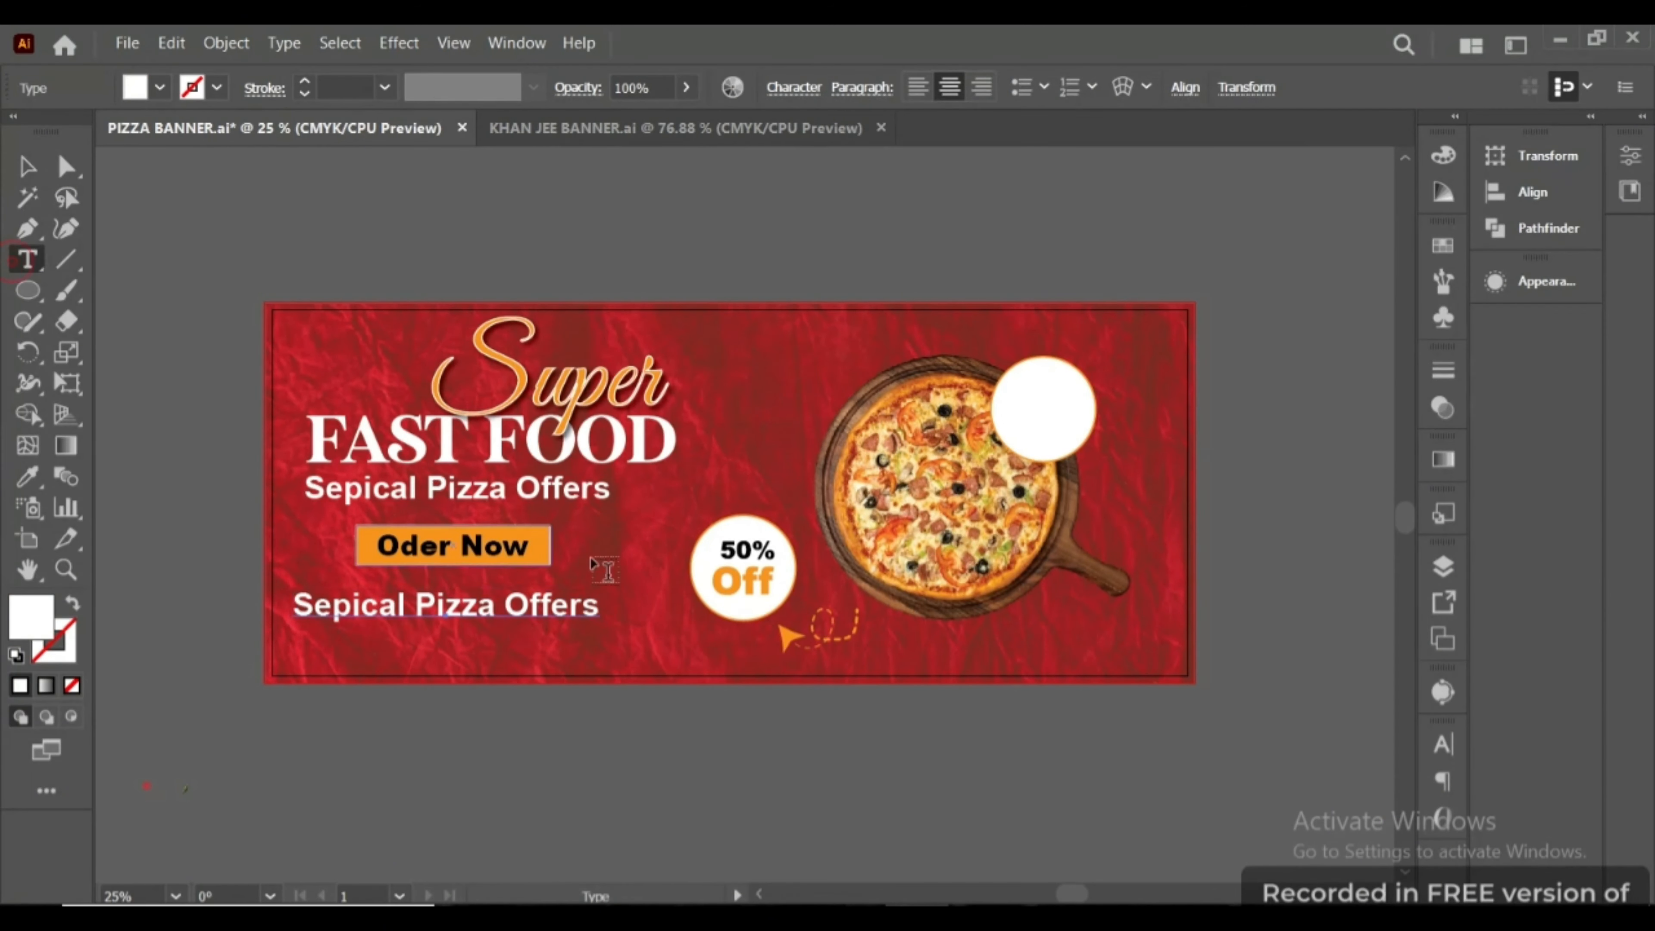
pyautogui.click(594, 607)
pyautogui.press('BackSpace')
pyautogui.press('BackSpace')
pyautogui.press('BackSpace')
pyautogui.press('BackSpace')
pyautogui.press('BackSpace')
pyautogui.press('BackSpace')
pyautogui.press('BackSpace')
pyautogui.press('BackSpace')
pyautogui.press('BackSpace')
pyautogui.press('BackSpace')
pyautogui.press('BackSpace')
pyautogui.press('BackSpace')
pyautogui.press('BackSpace')
pyautogui.press('BackSpace')
pyautogui.press('BackSpace')
pyautogui.press('BackSpace')
pyautogui.press('BackSpace')
pyautogui.press('BackSpace')
pyautogui.press('BackSpace')
pyautogui.press('BackSpace')
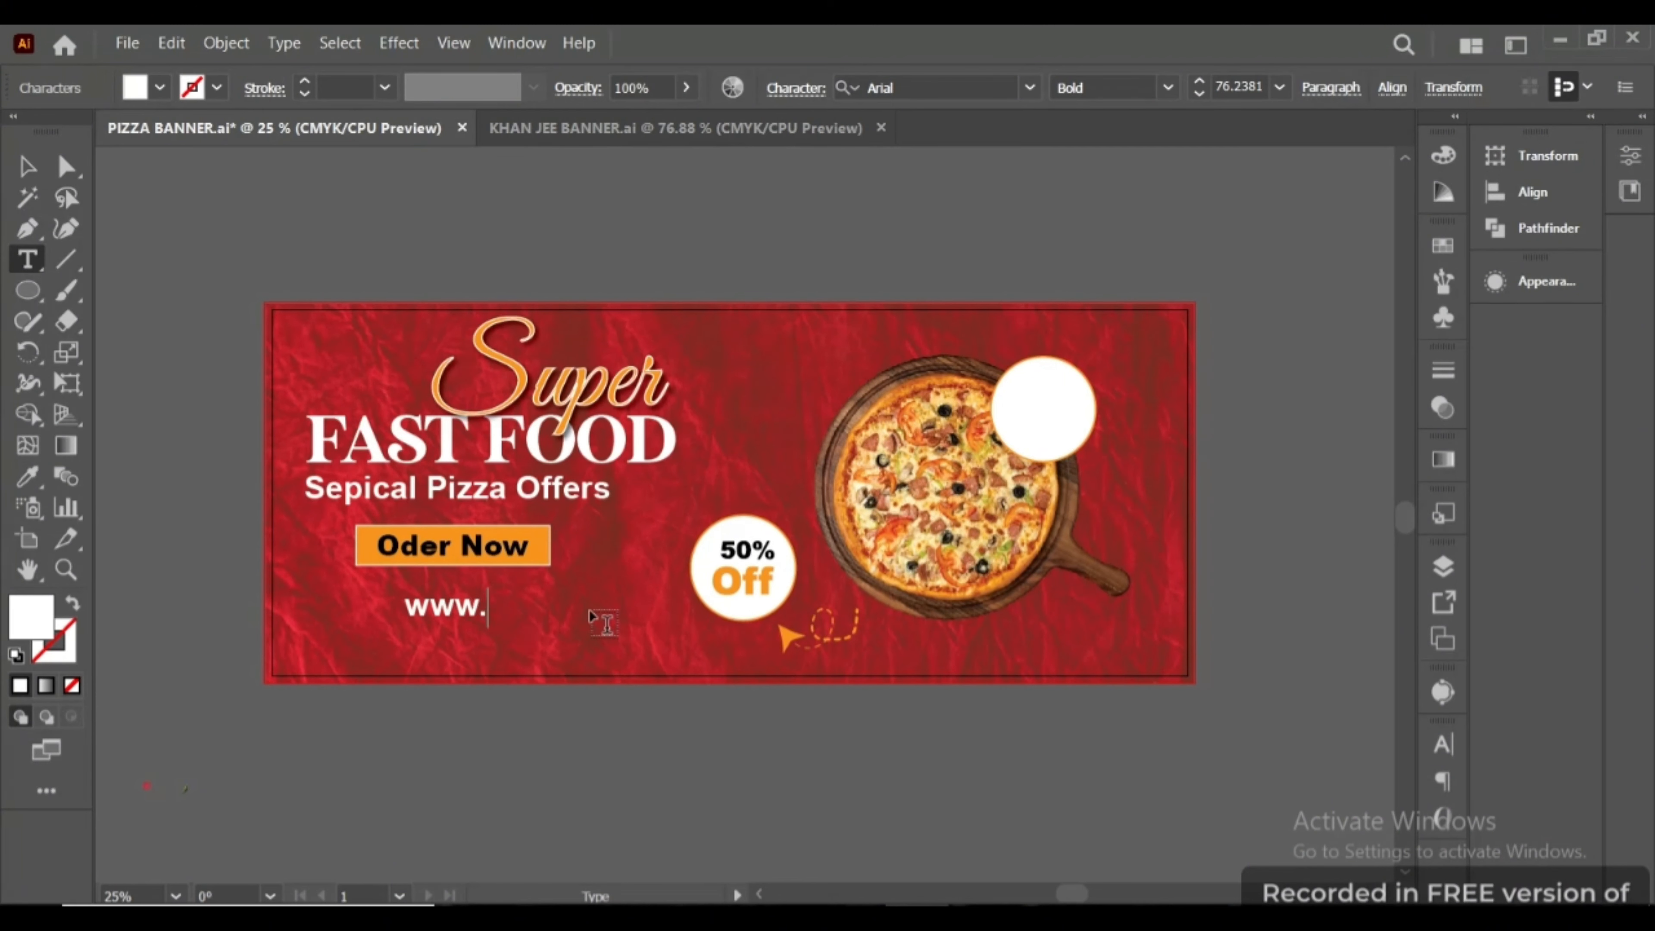
pyautogui.write('www.yoursite')
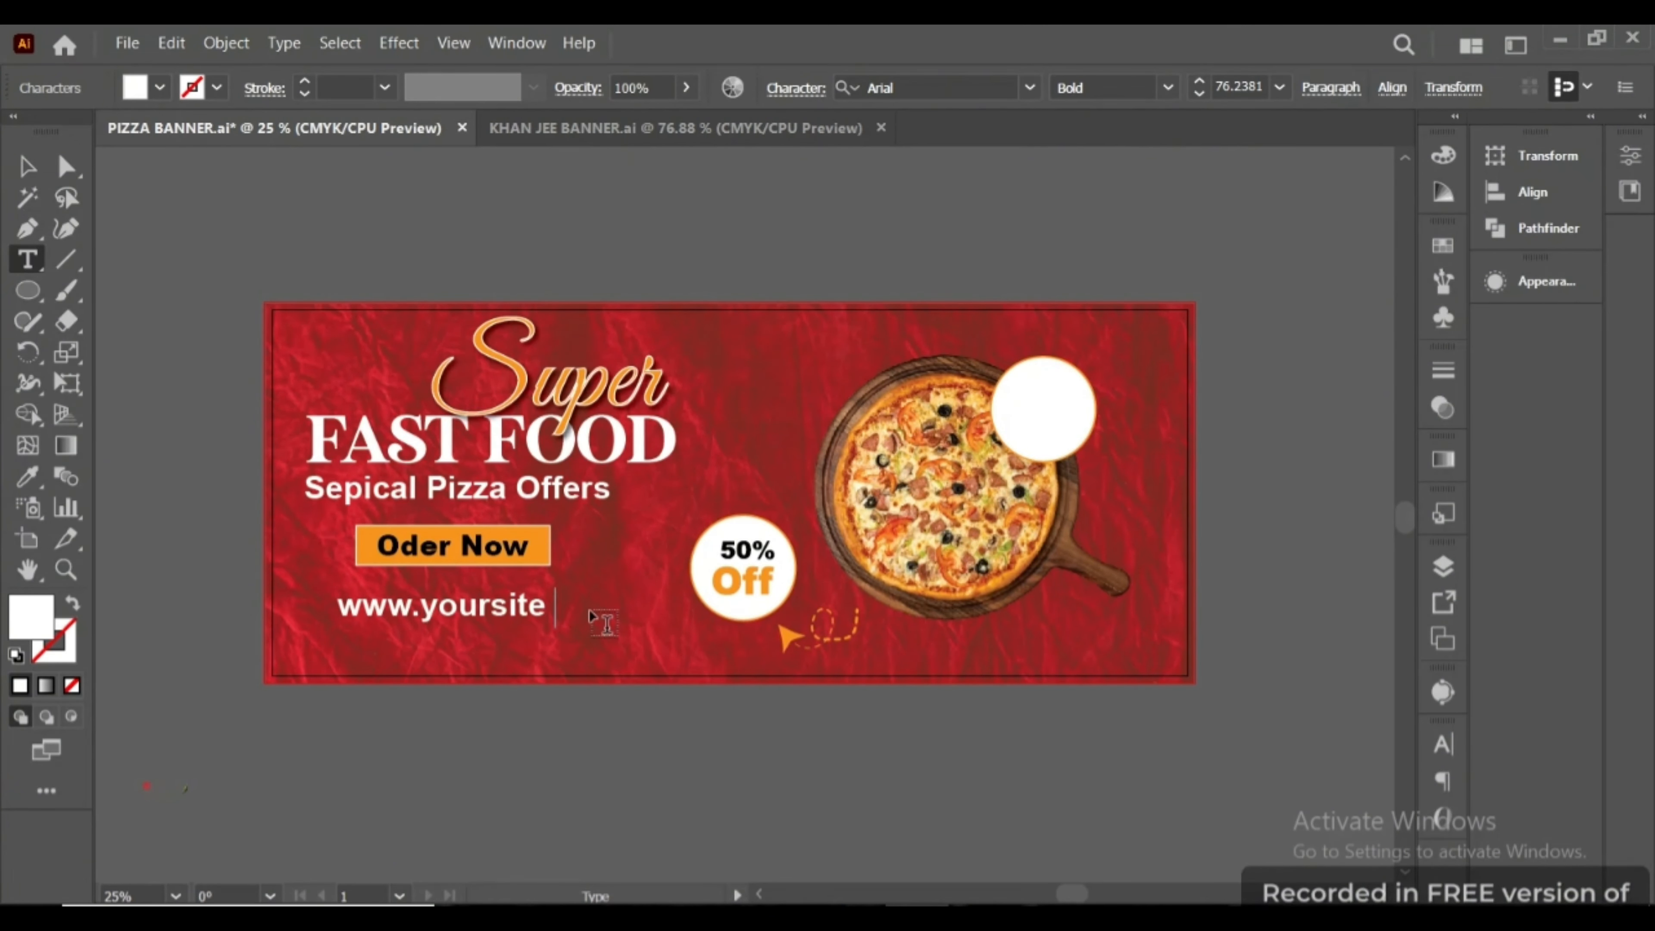
pyautogui.press('BackSpace')
pyautogui.write('here')
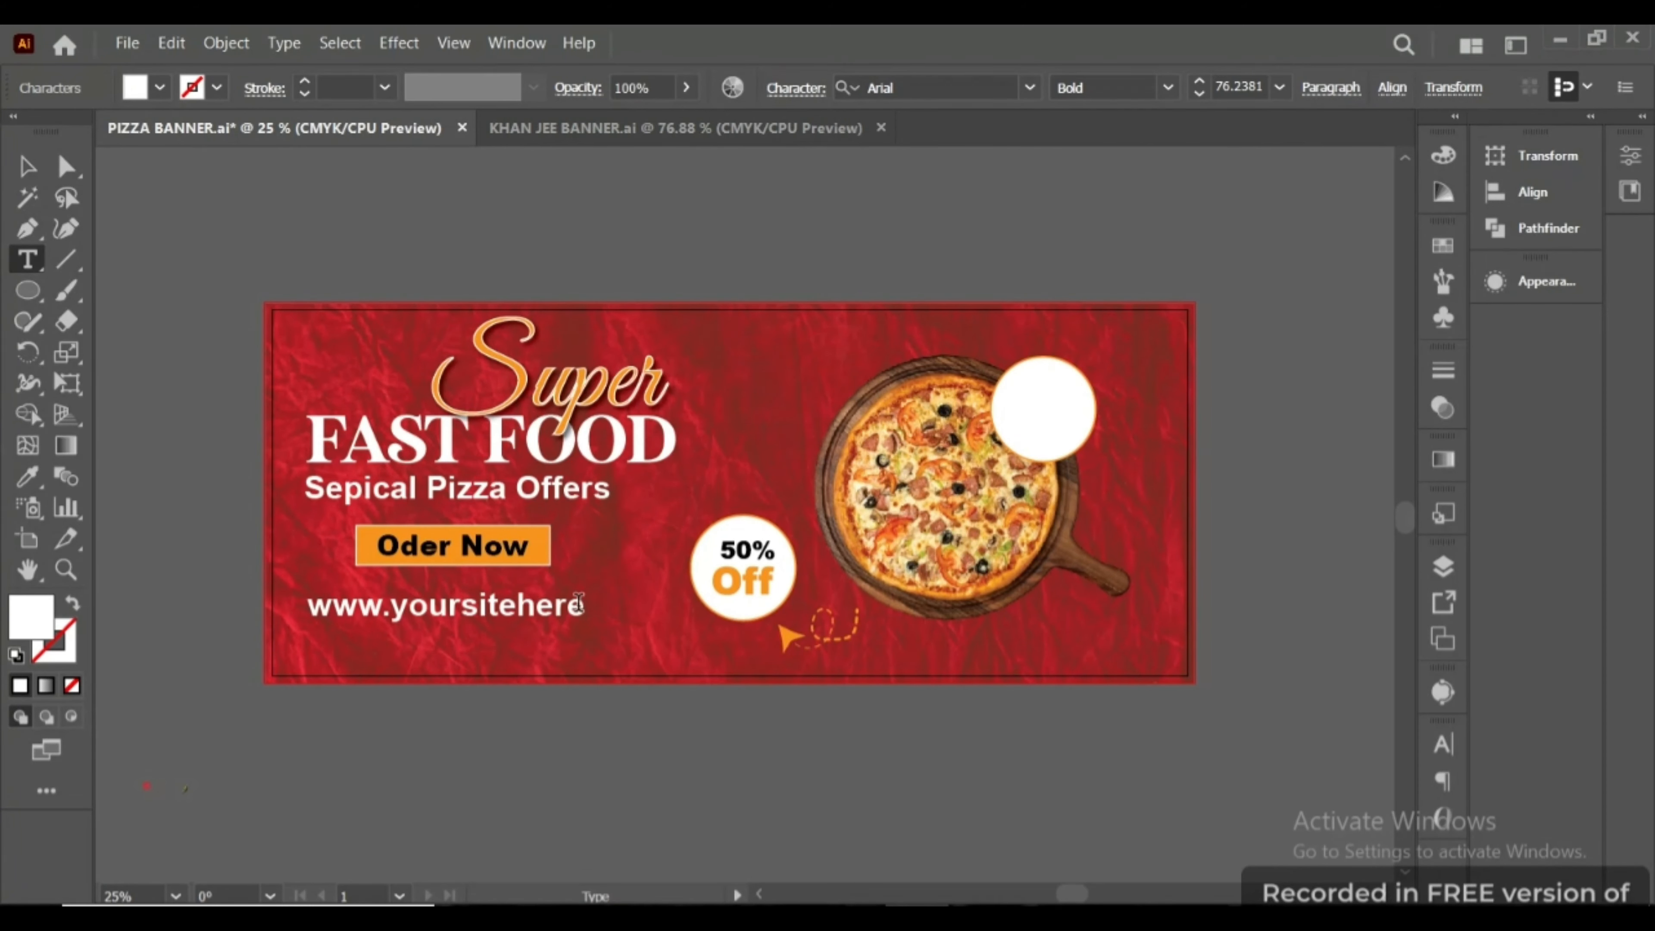
# Set the website text's font size to 36 pt and move it slightly right under the button
pyautogui.moveTo(578, 603); pyautogui.dragTo(260, 610)
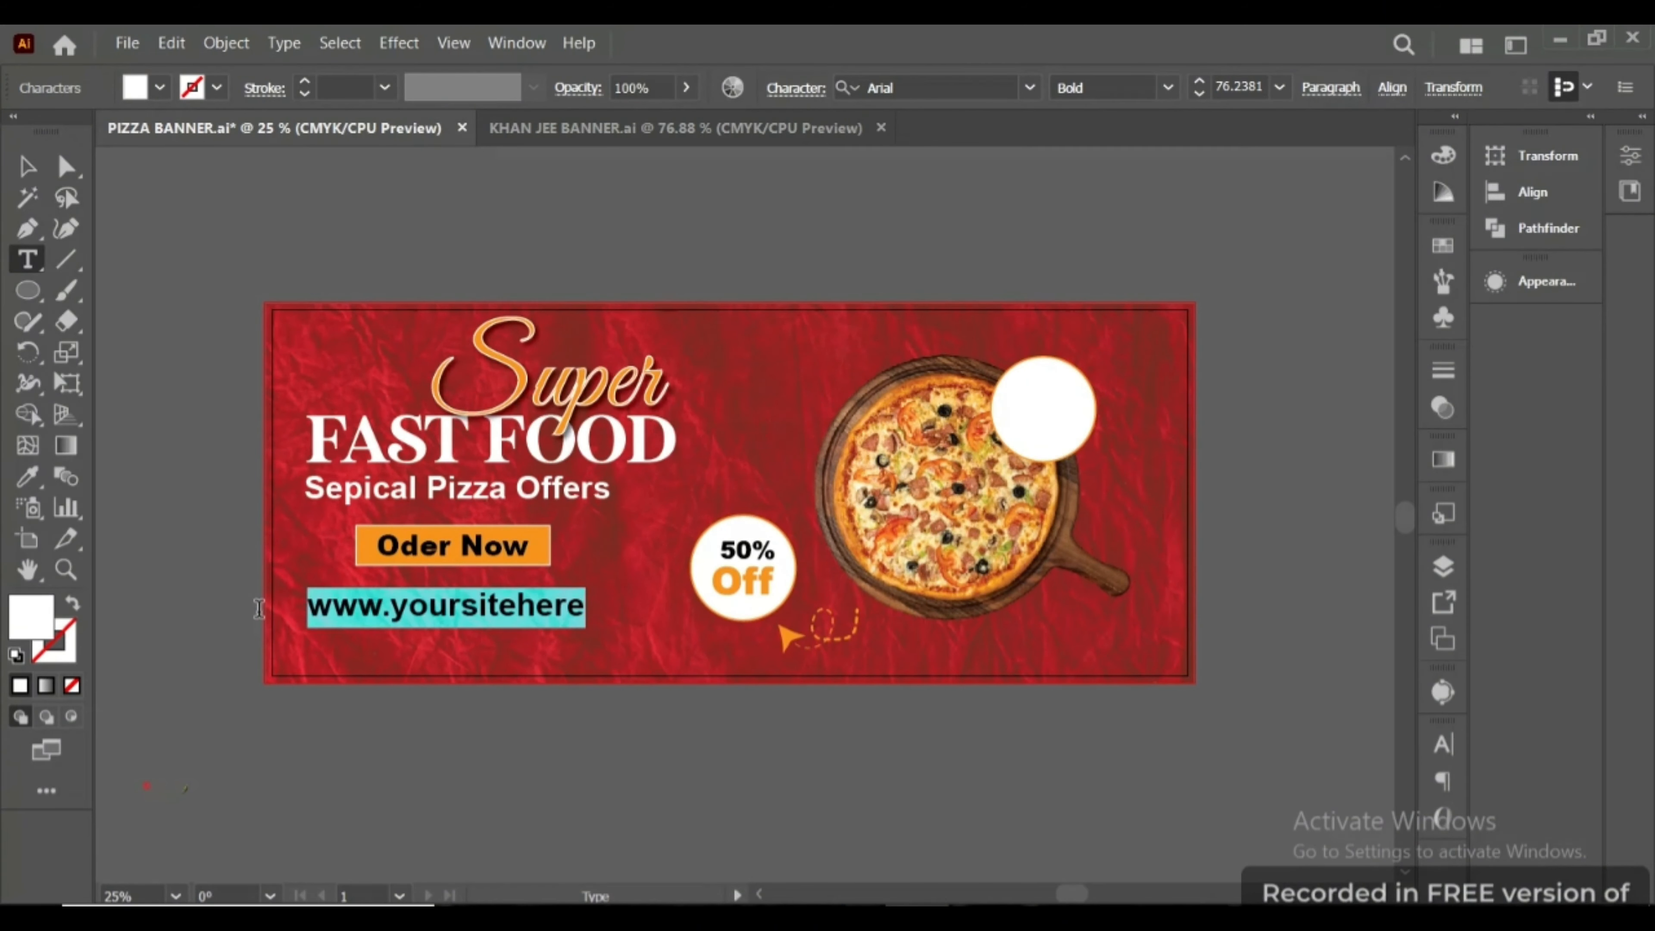
pyautogui.click(1281, 86)
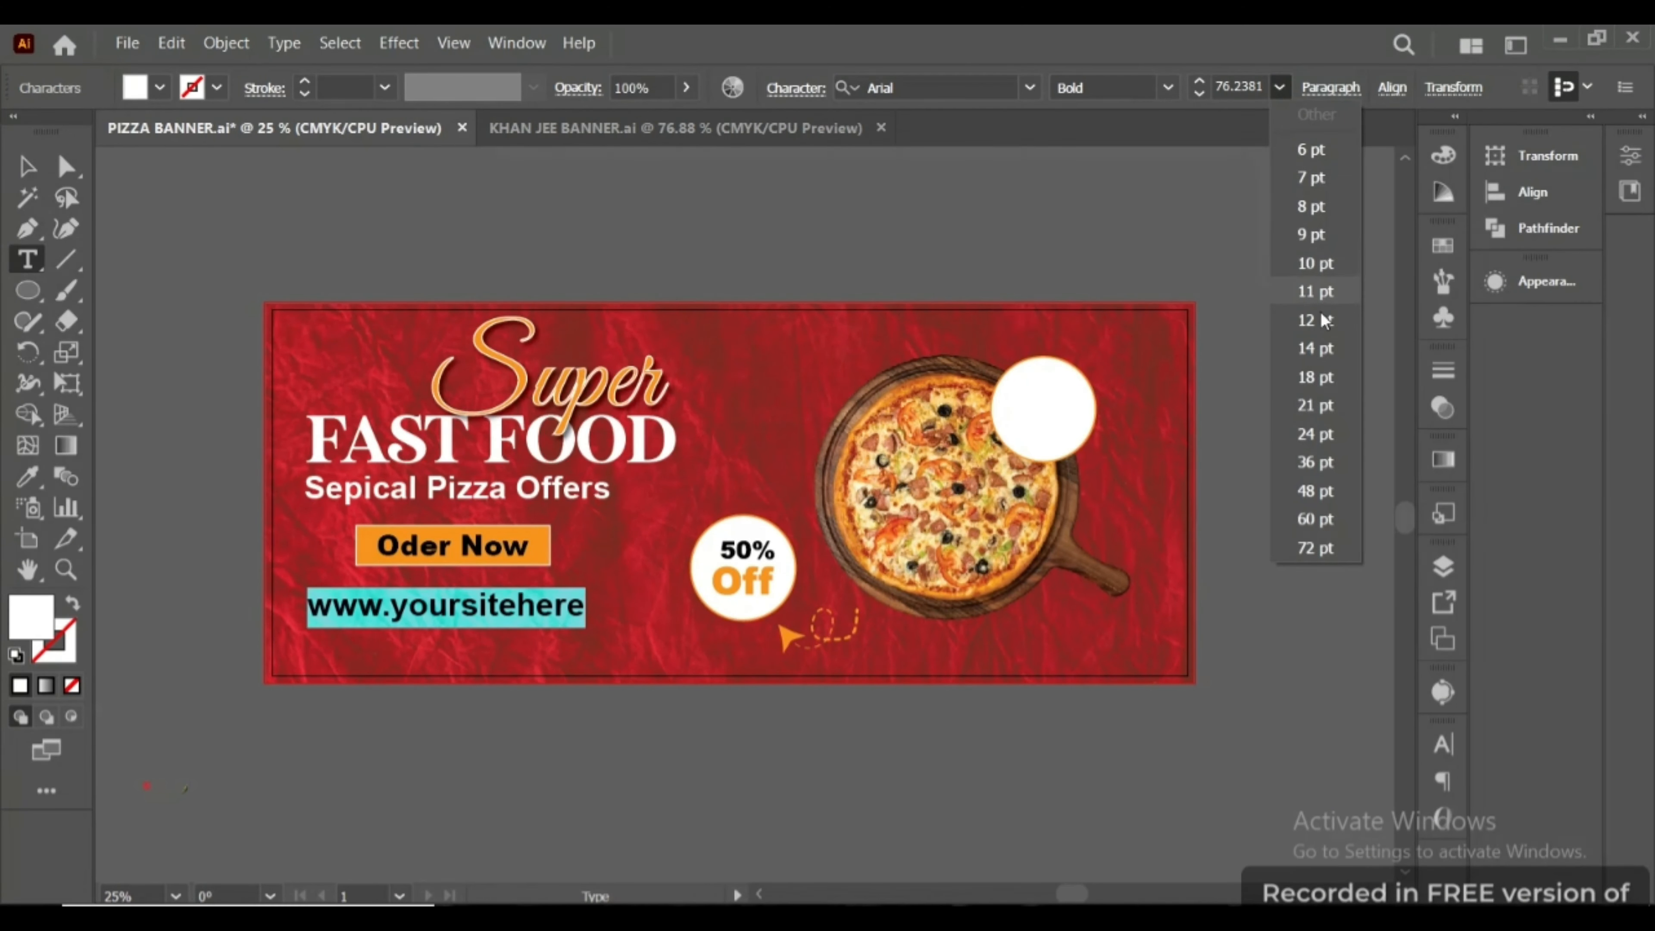
pyautogui.click(1320, 461)
pyautogui.click(37, 193)
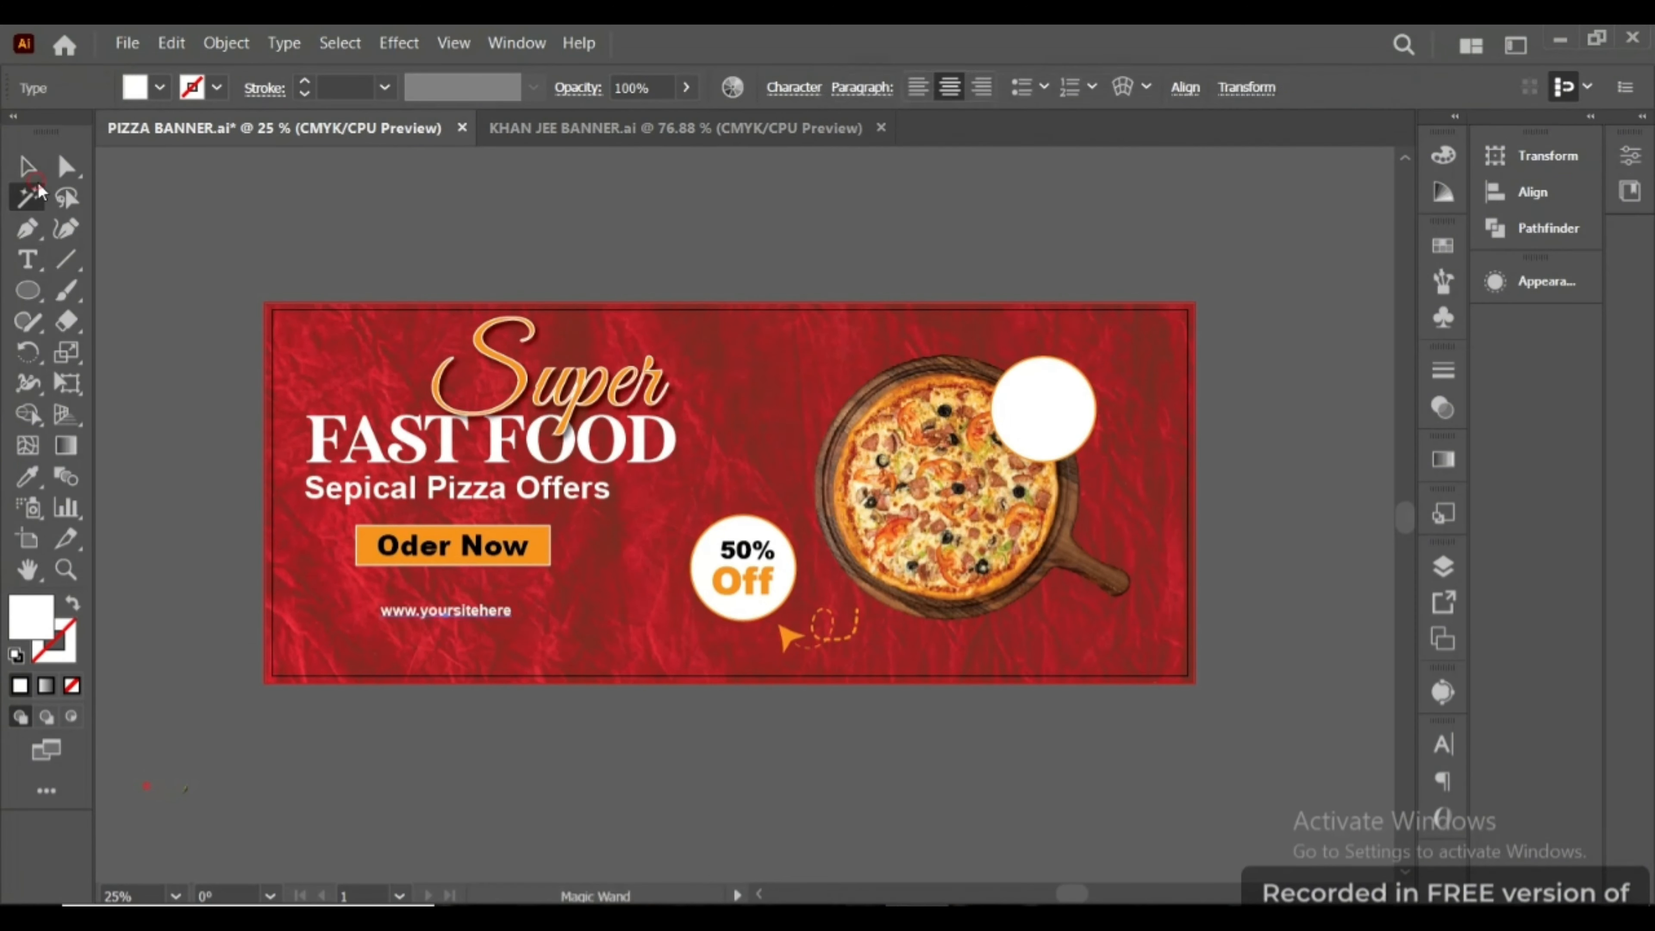
pyautogui.click(26, 166)
pyautogui.moveTo(482, 613)
pyautogui.mouseDown()
pyautogui.moveTo(529, 619)
pyautogui.moveTo(506, 616)
pyautogui.mouseUp()
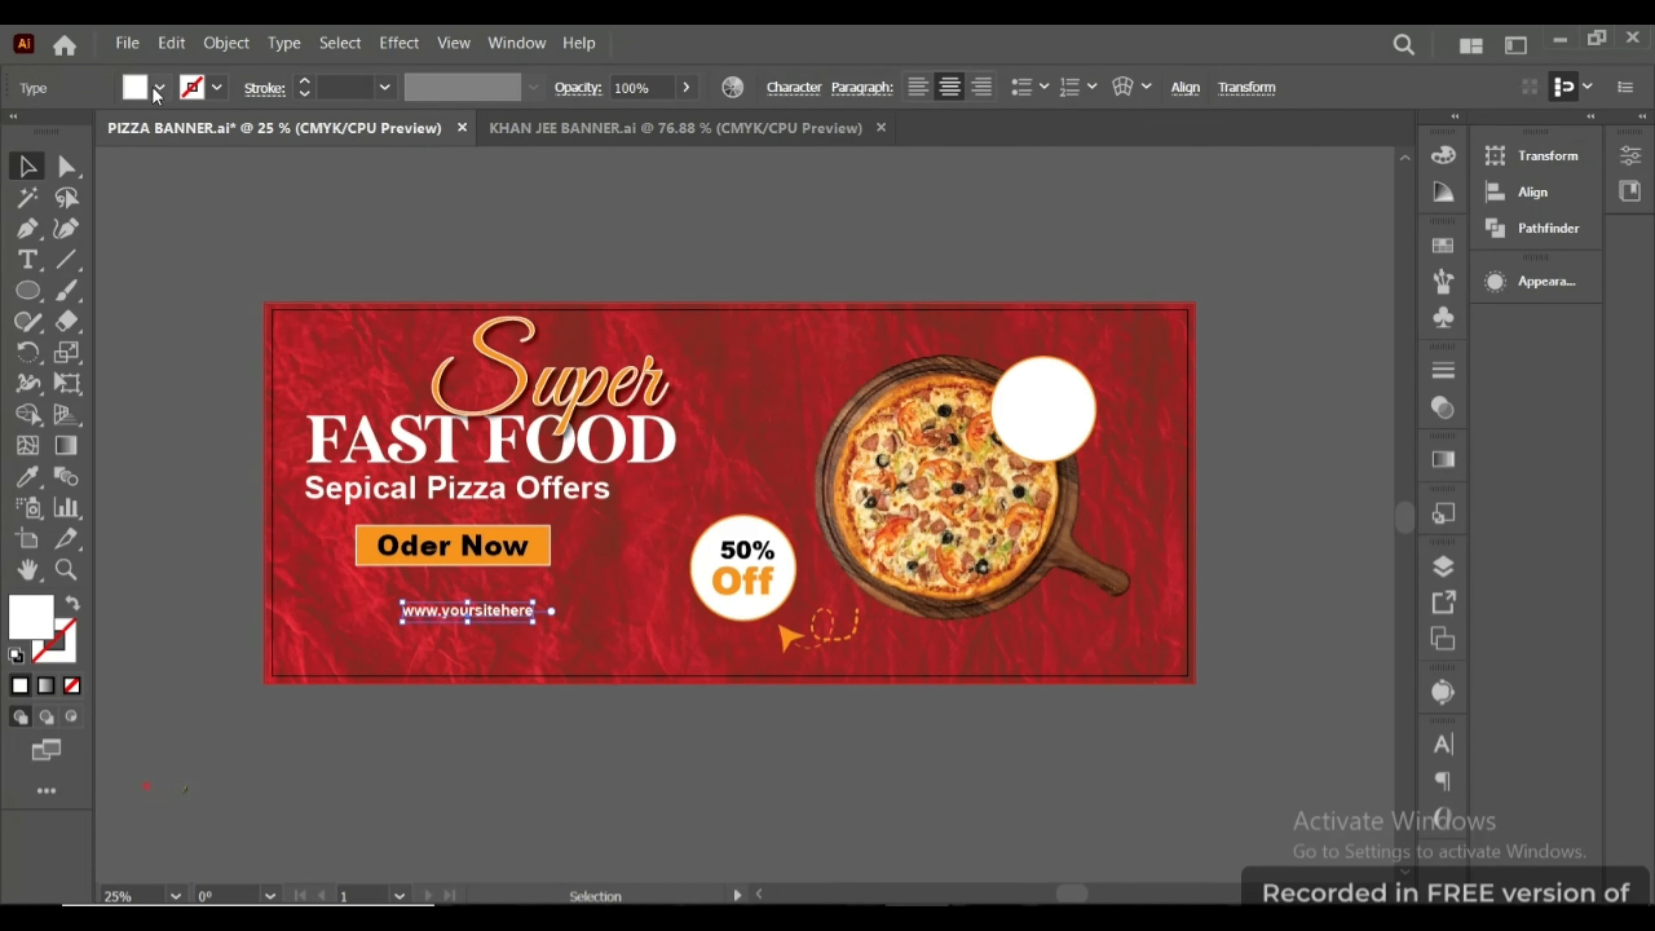
# Place the globe icon just left of the website text and fill it with white
pyautogui.moveTo(146, 786); pyautogui.dragTo(372, 620)
pyautogui.click(160, 88)
pyautogui.click(53, 135)
pyautogui.click(457, 735)
pyautogui.keyDown('shift'); pyautogui.click(470, 616); pyautogui.keyUp('shift')
pyautogui.click(238, 727)
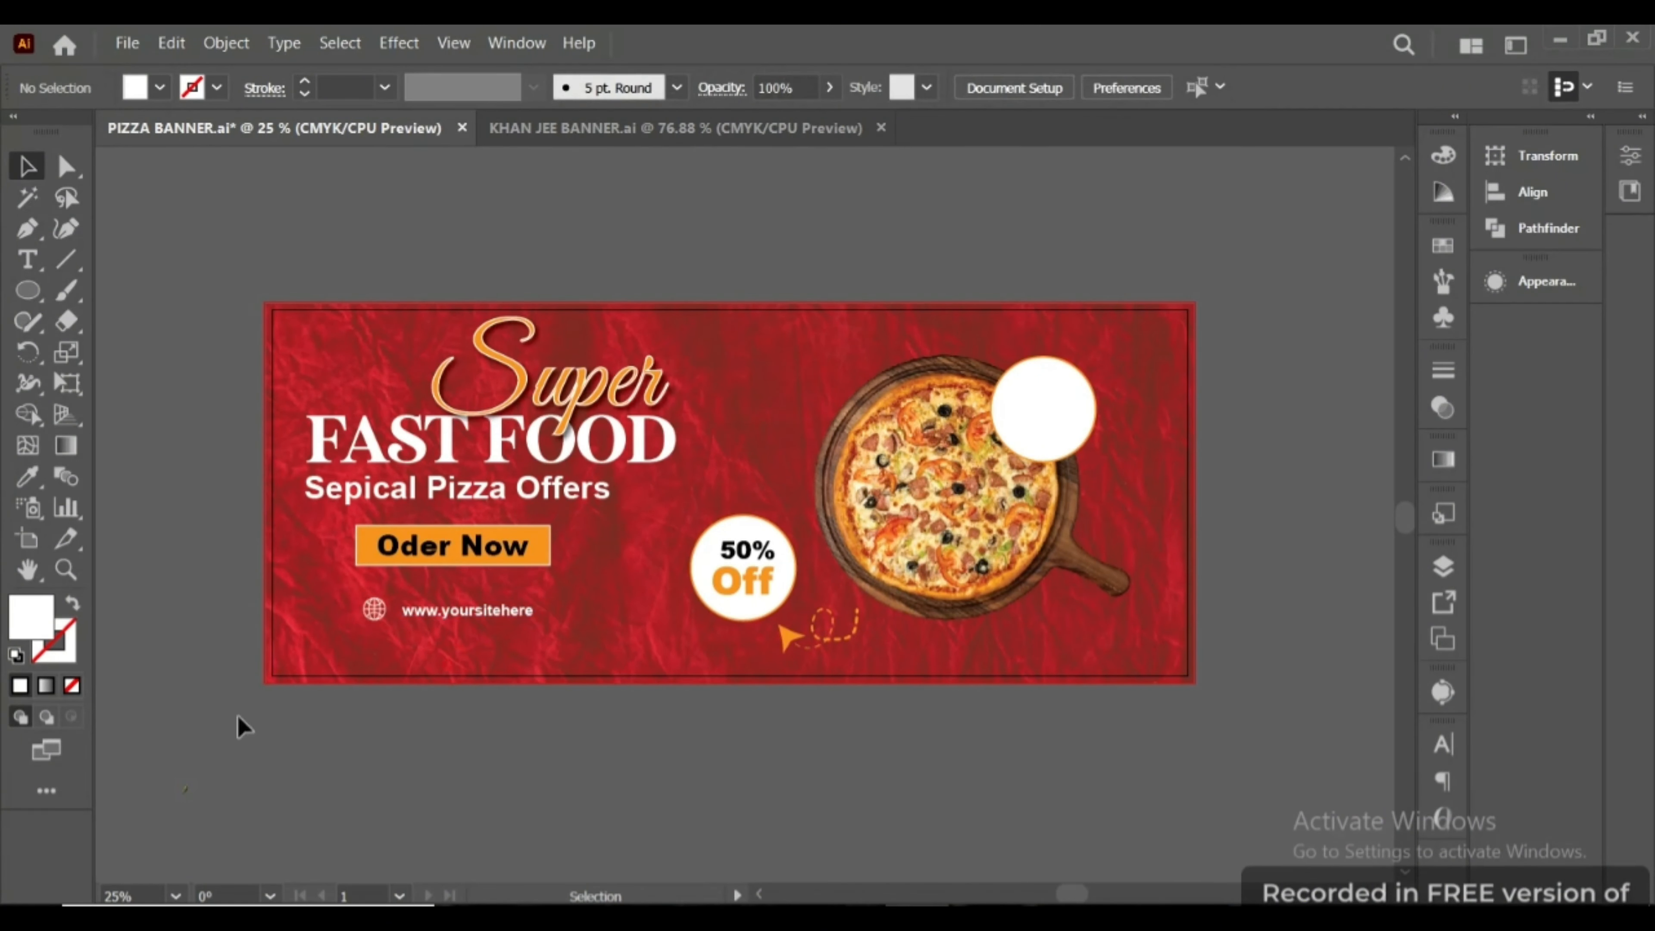
# Place green chillies left of the 50% Off circle, near the pizza's upper left and below the board's handle
pyautogui.moveTo(186, 794); pyautogui.dragTo(621, 758)
pyautogui.moveTo(631, 701); pyautogui.dragTo(646, 578)
pyautogui.click(697, 733)
pyautogui.scroll(1, 546, 668)
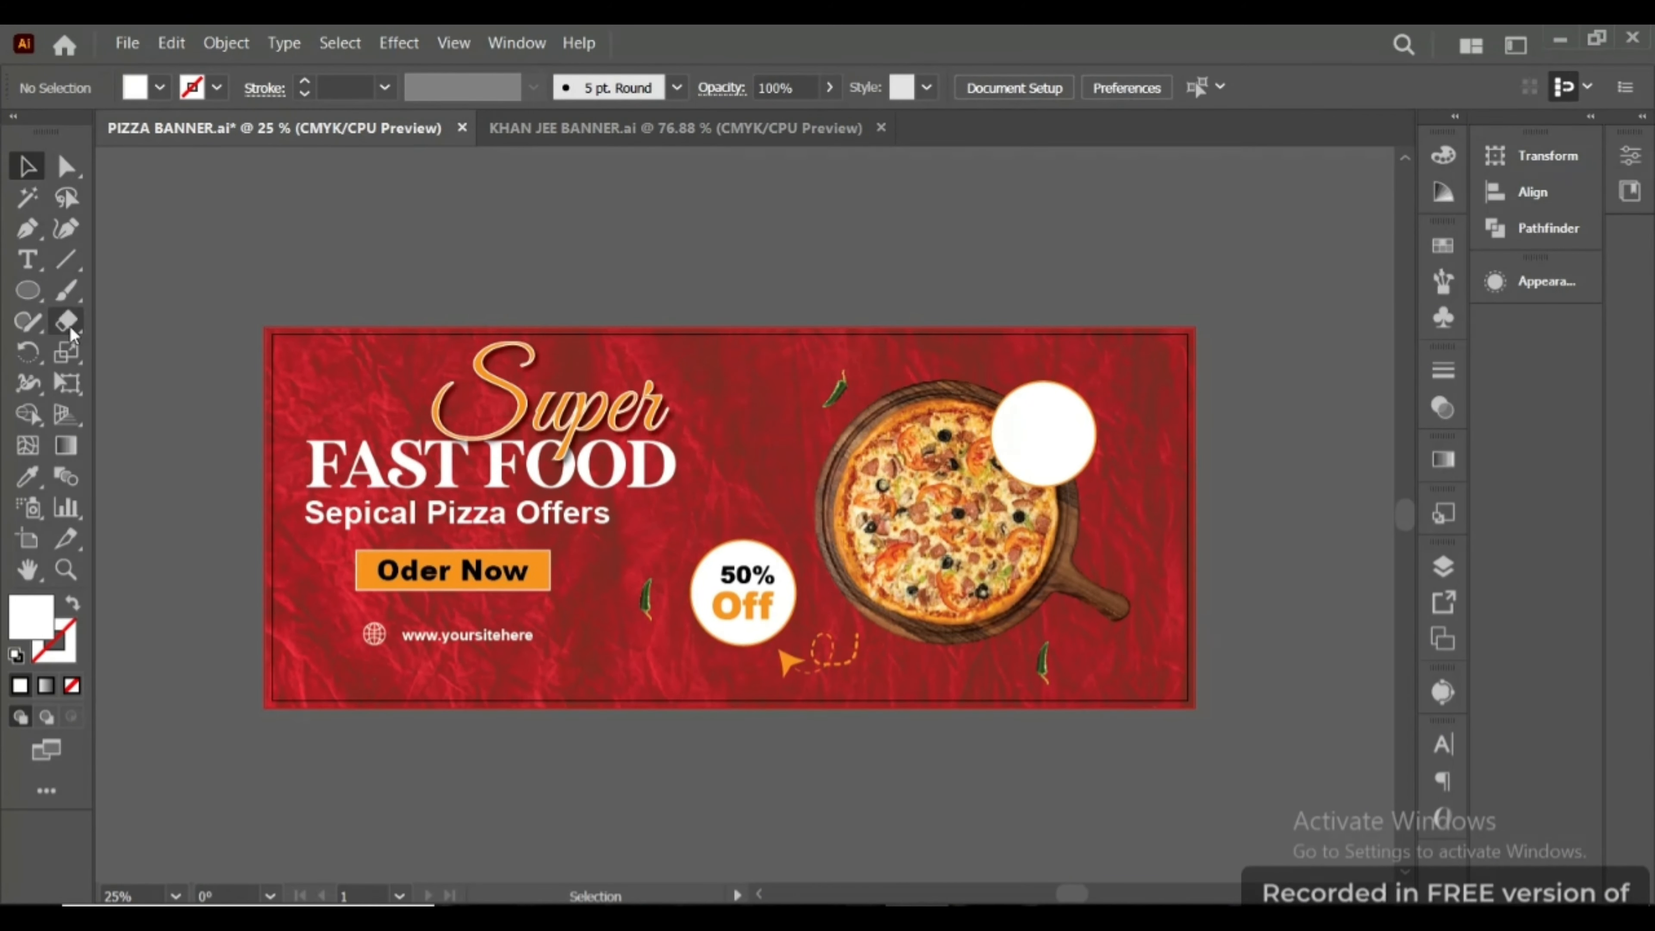
# Draw an orange ellipse over the banner's upper-left corner and copy it to the right edge and lower-left corner
pyautogui.press('l')
pyautogui.moveTo(207, 299); pyautogui.dragTo(357, 414)
pyautogui.press('v')
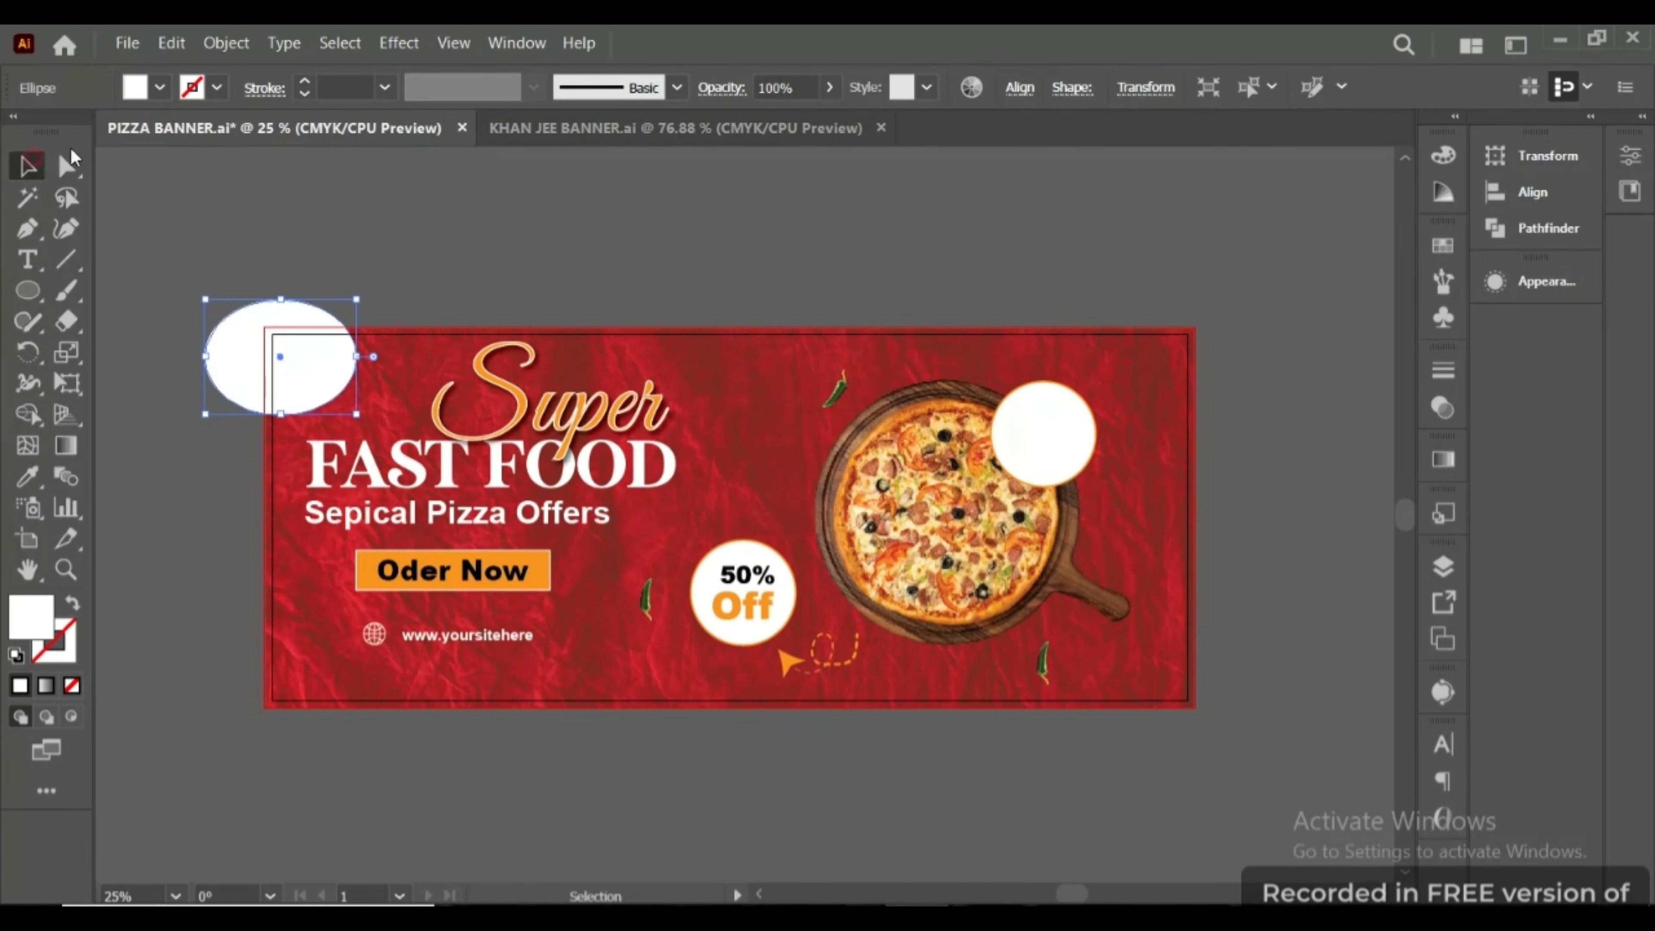
pyautogui.click(218, 87)
pyautogui.click(163, 85)
pyautogui.click(164, 85)
pyautogui.click(253, 132)
pyautogui.click(404, 183)
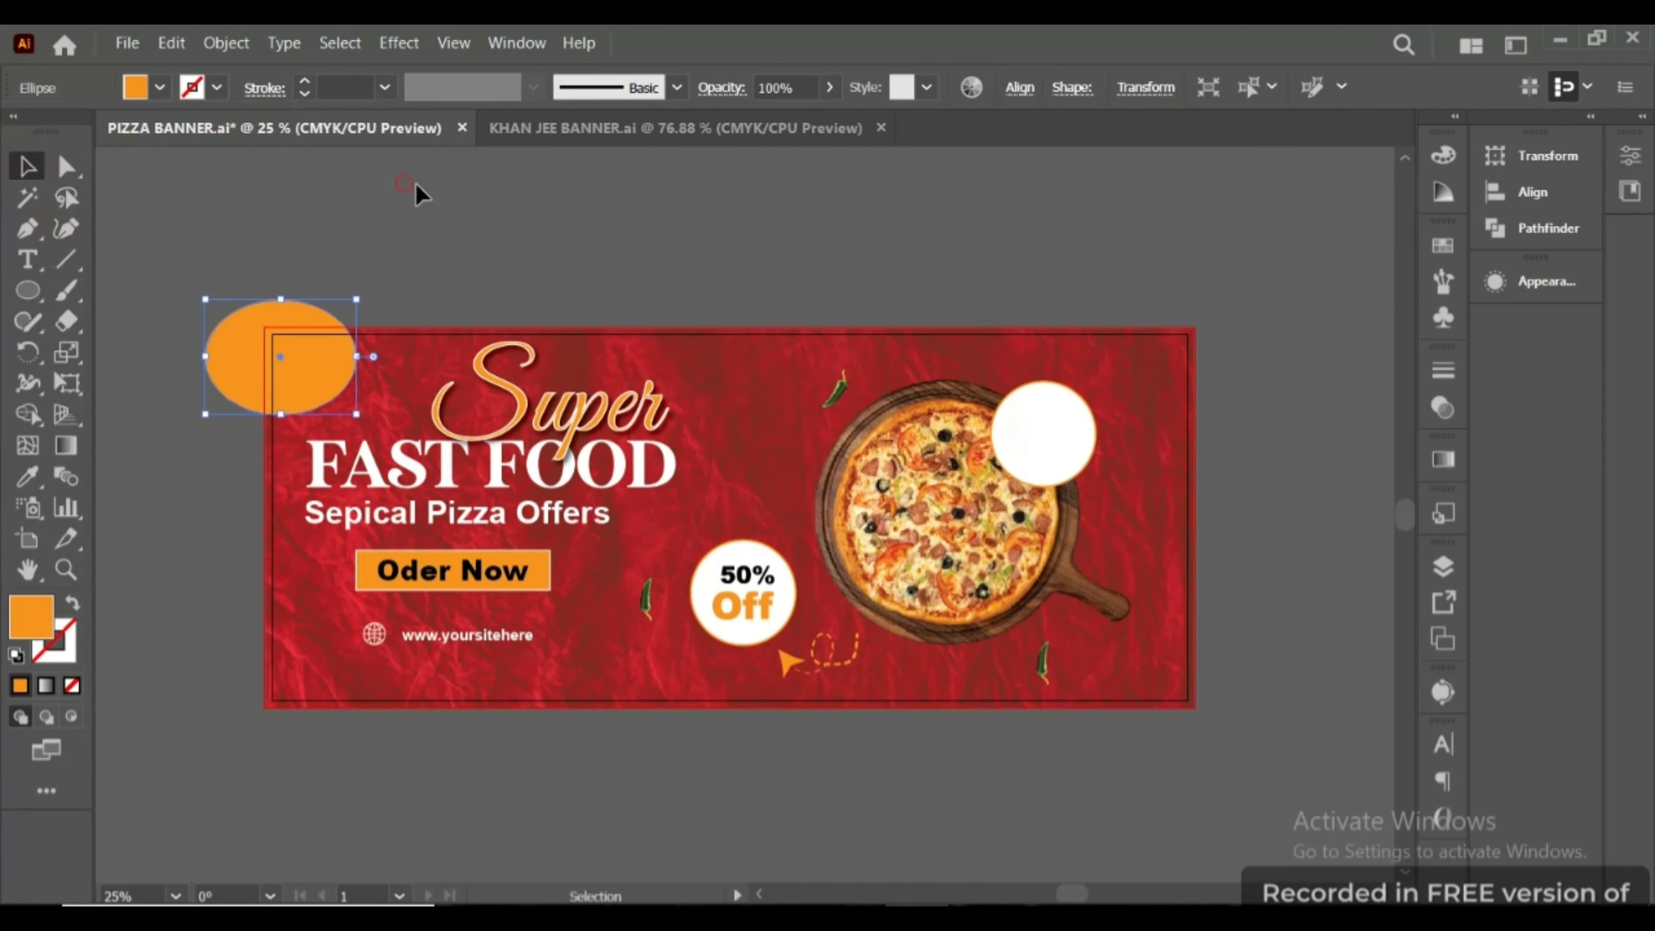
pyautogui.moveTo(303, 369); pyautogui.dragTo(1205, 484)
pyautogui.click(1245, 635)
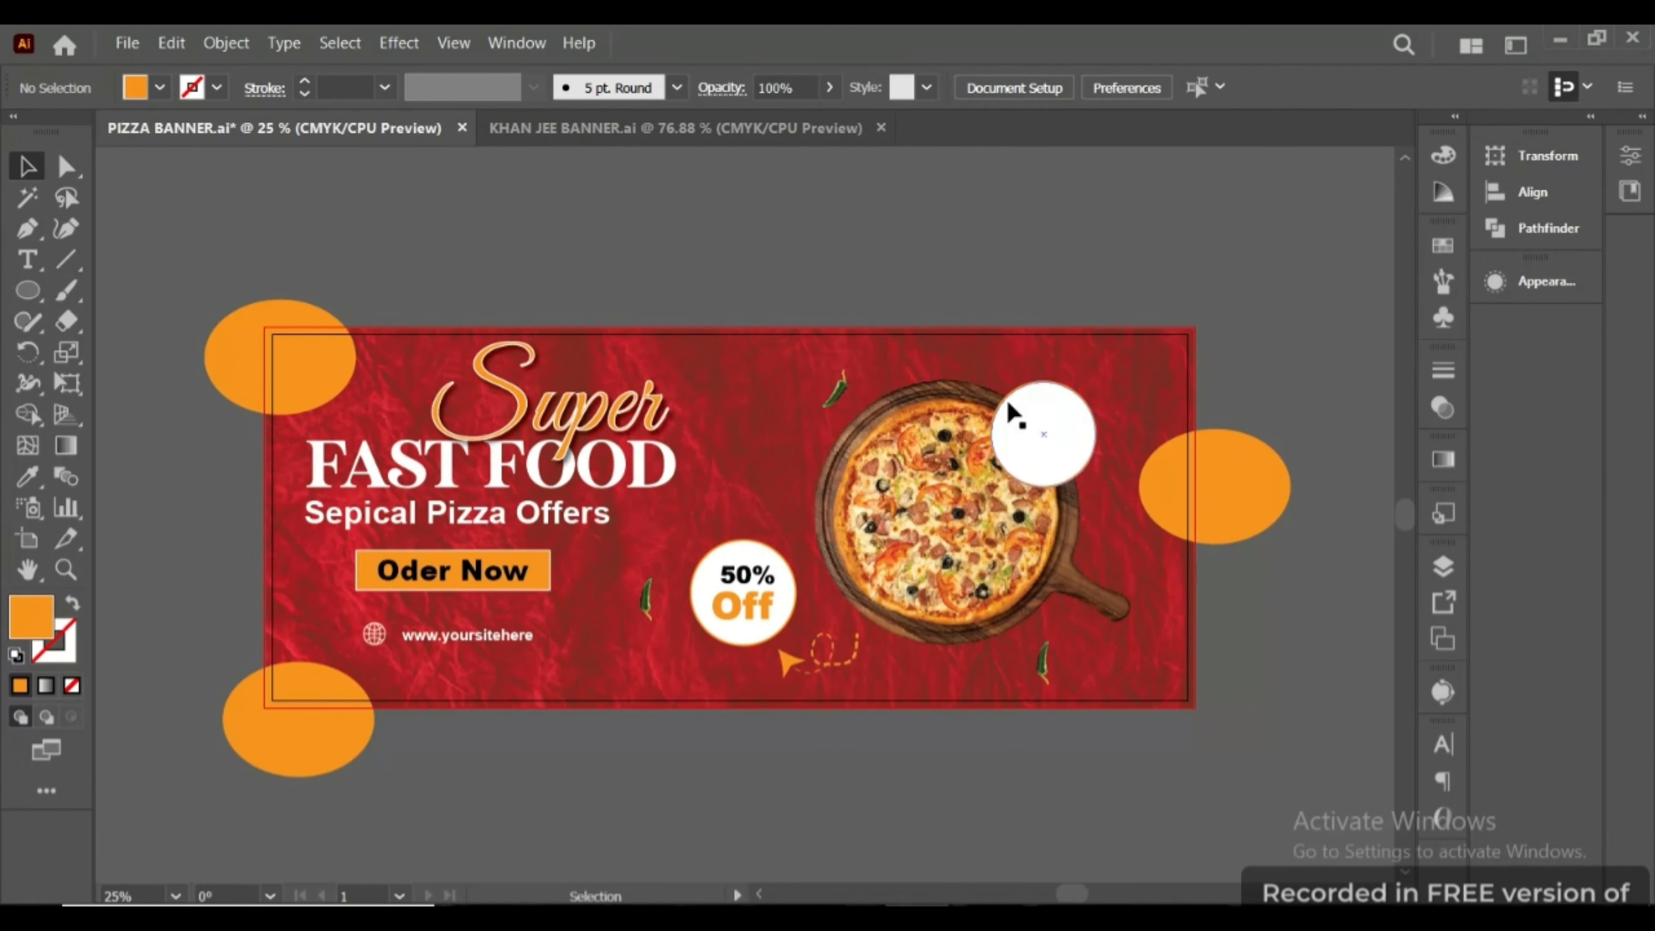
# Delete the blank white circle on the pizza and create a 30-point star with radii 0.3472 in and 0.6944 in
pyautogui.click(1016, 421)
pyautogui.press('Delete')
pyautogui.moveTo(27, 290); pyautogui.dragTo(87, 408)
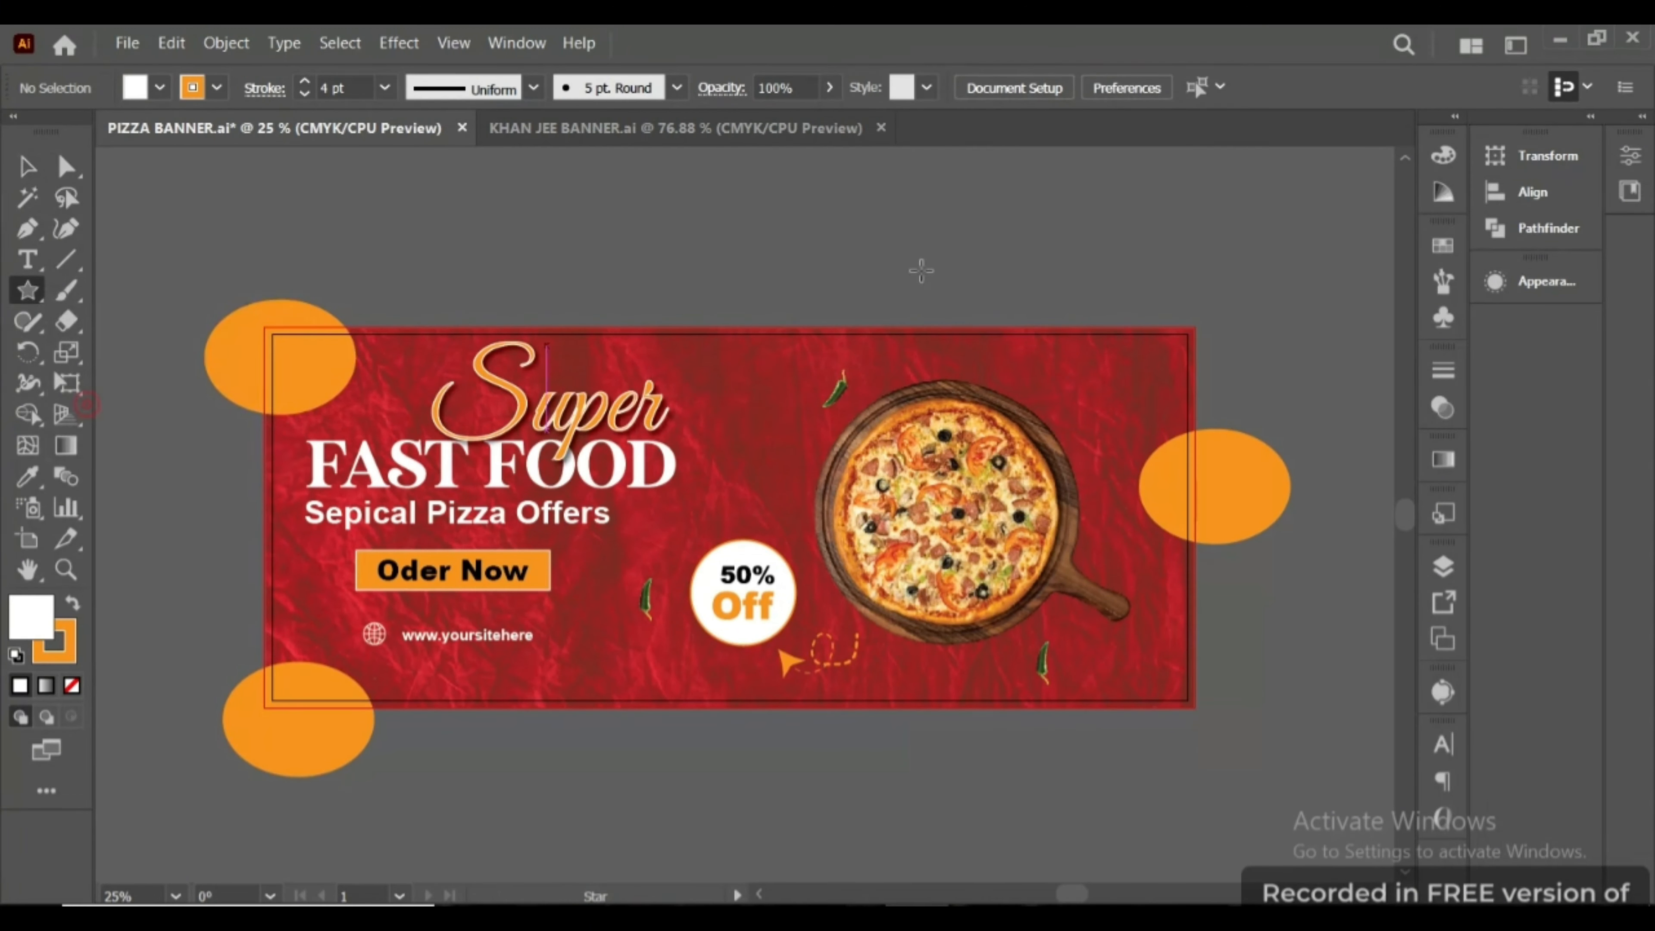
pyautogui.click(978, 254)
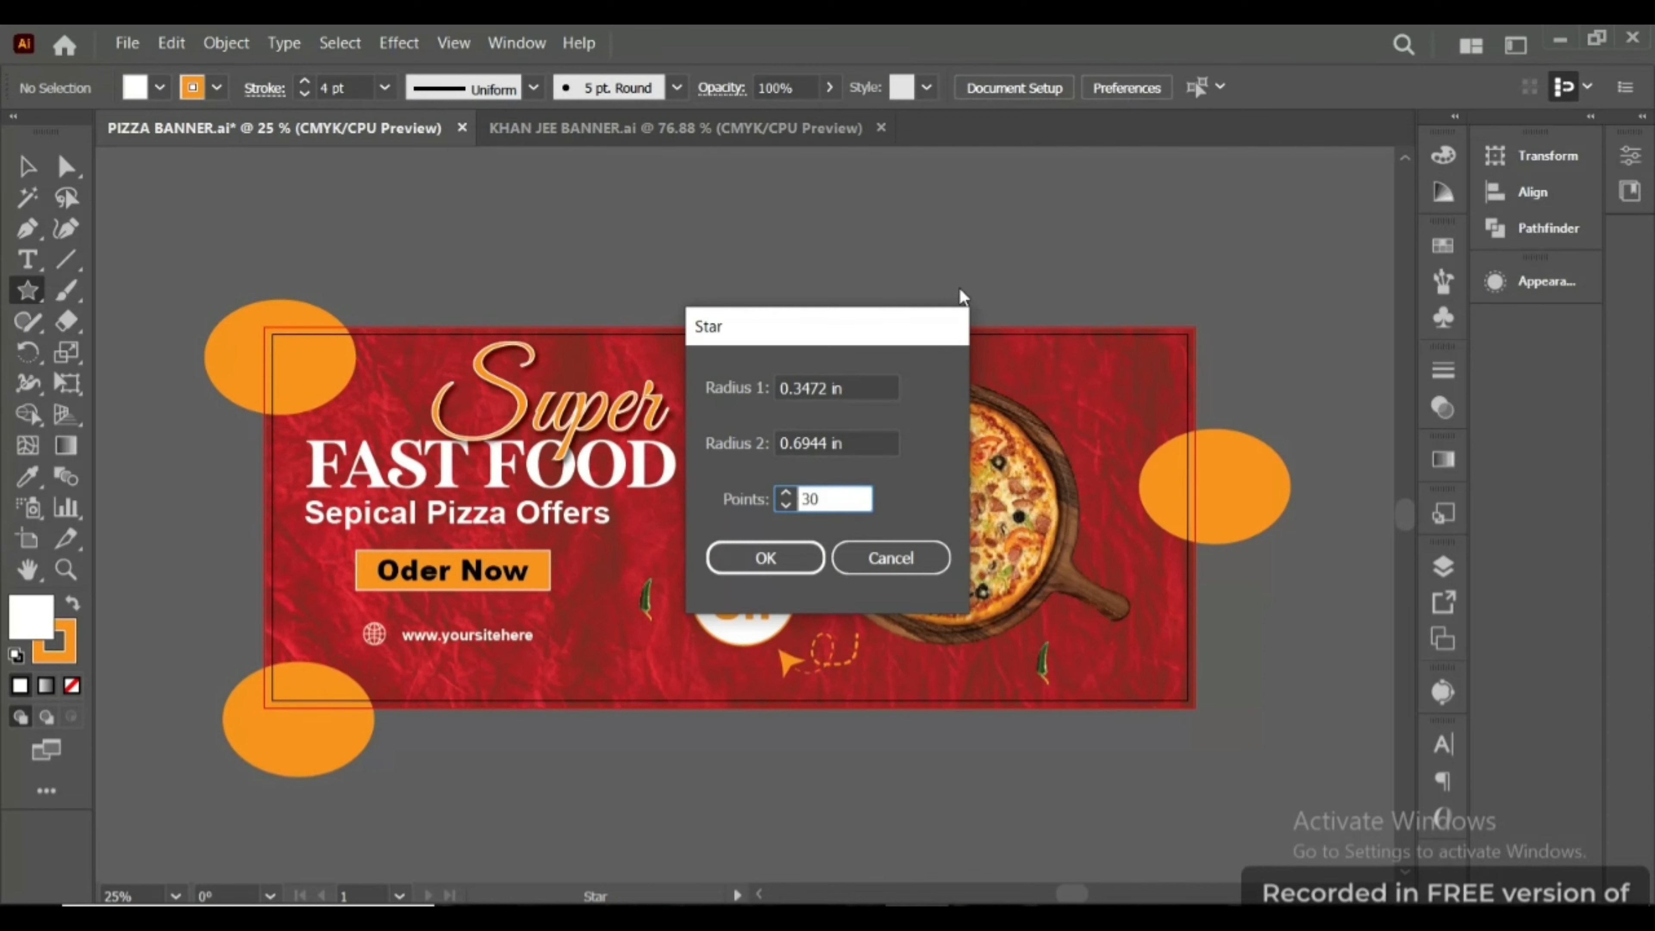
pyautogui.click(757, 547)
pyautogui.press('v')
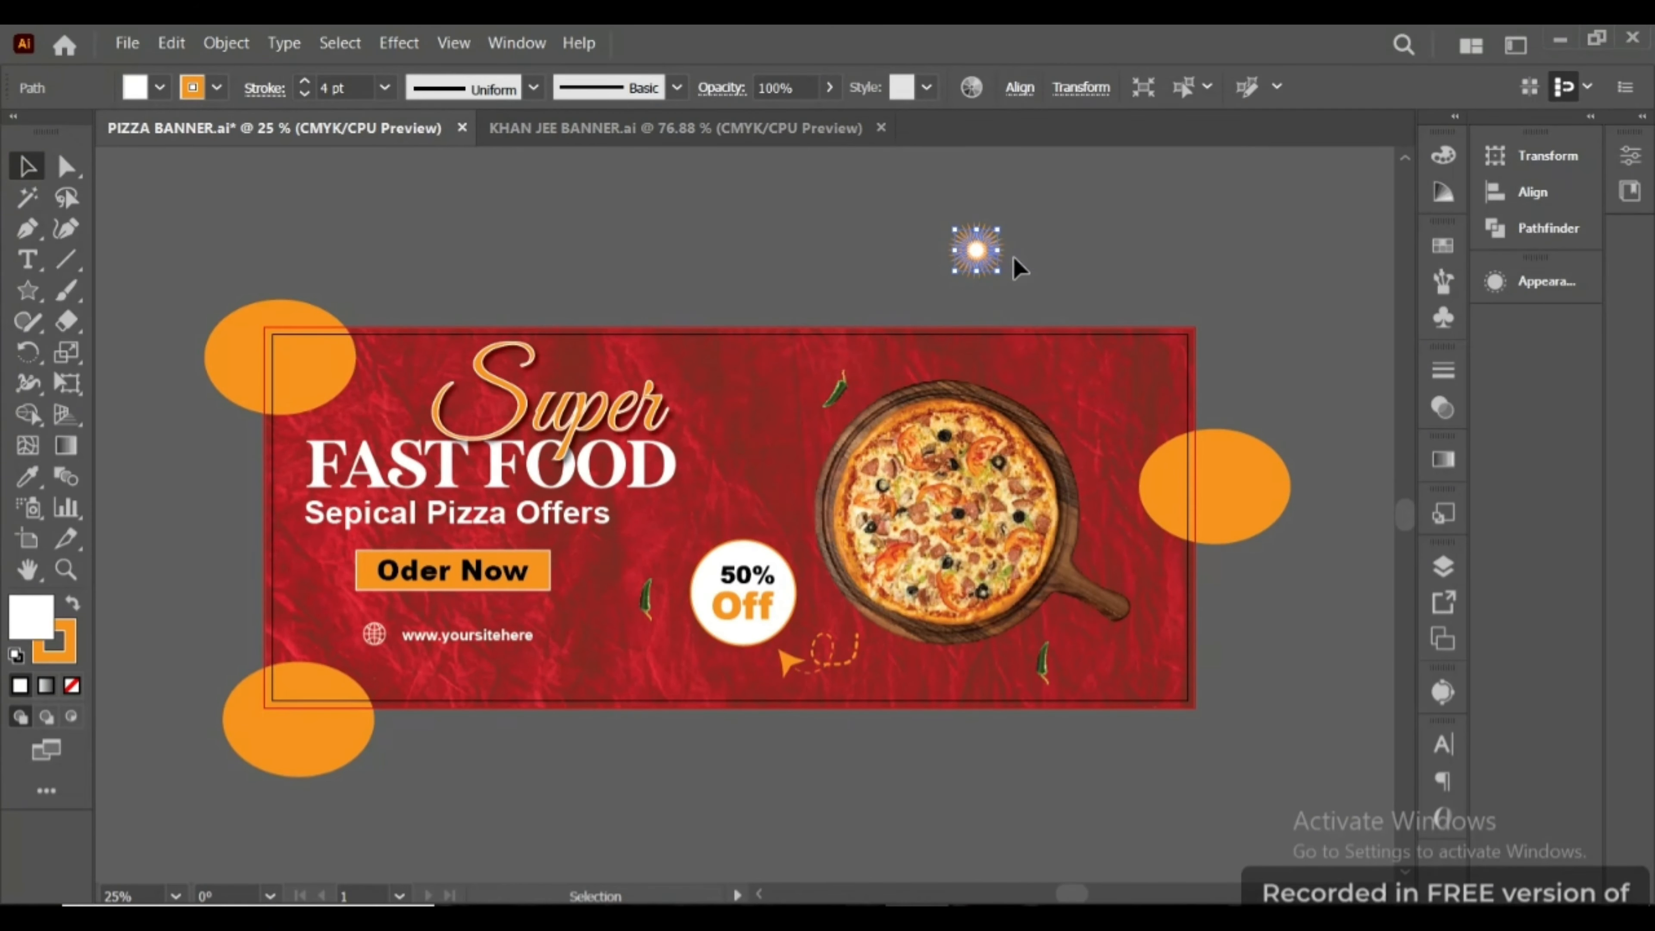
# Round all of the star's corners fully to turn it into a scalloped round badge
pyautogui.scroll(4, 1014, 255)
pyautogui.scroll(1, 853, 269)
pyautogui.click(68, 165)
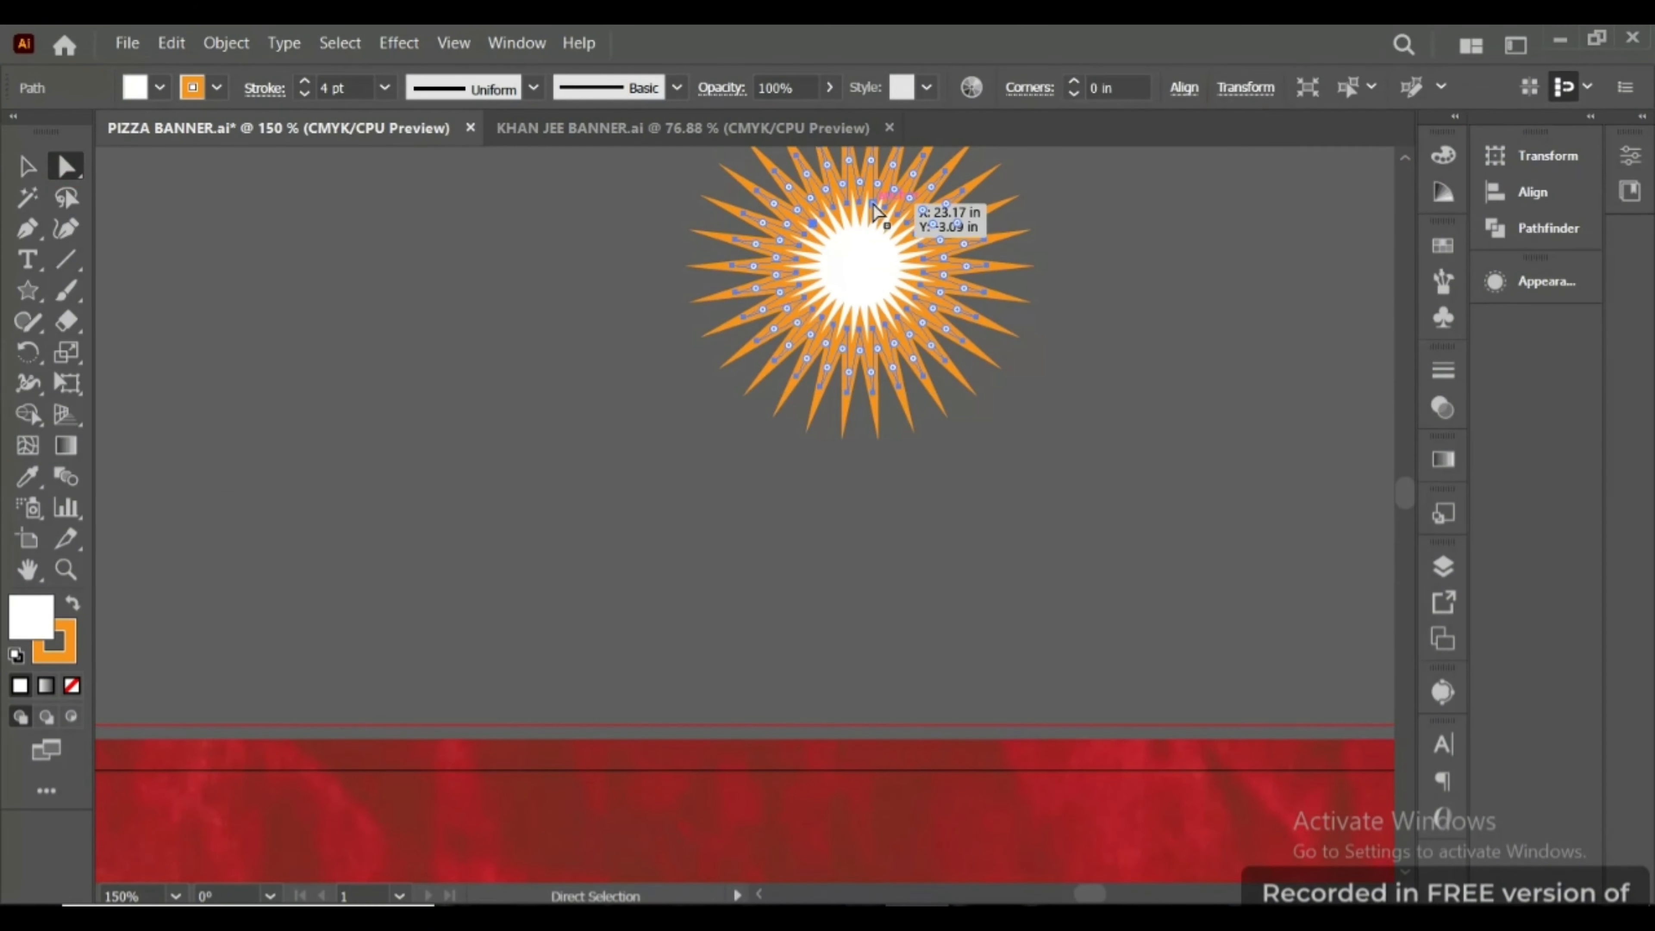
pyautogui.moveTo(871, 161); pyautogui.dragTo(863, 261)
pyautogui.click(29, 167)
# Move the scalloped badge onto the pizza's upper-right edge and enlarge it to about the 50% Off circle's size
pyautogui.scroll(-4, 946, 351)
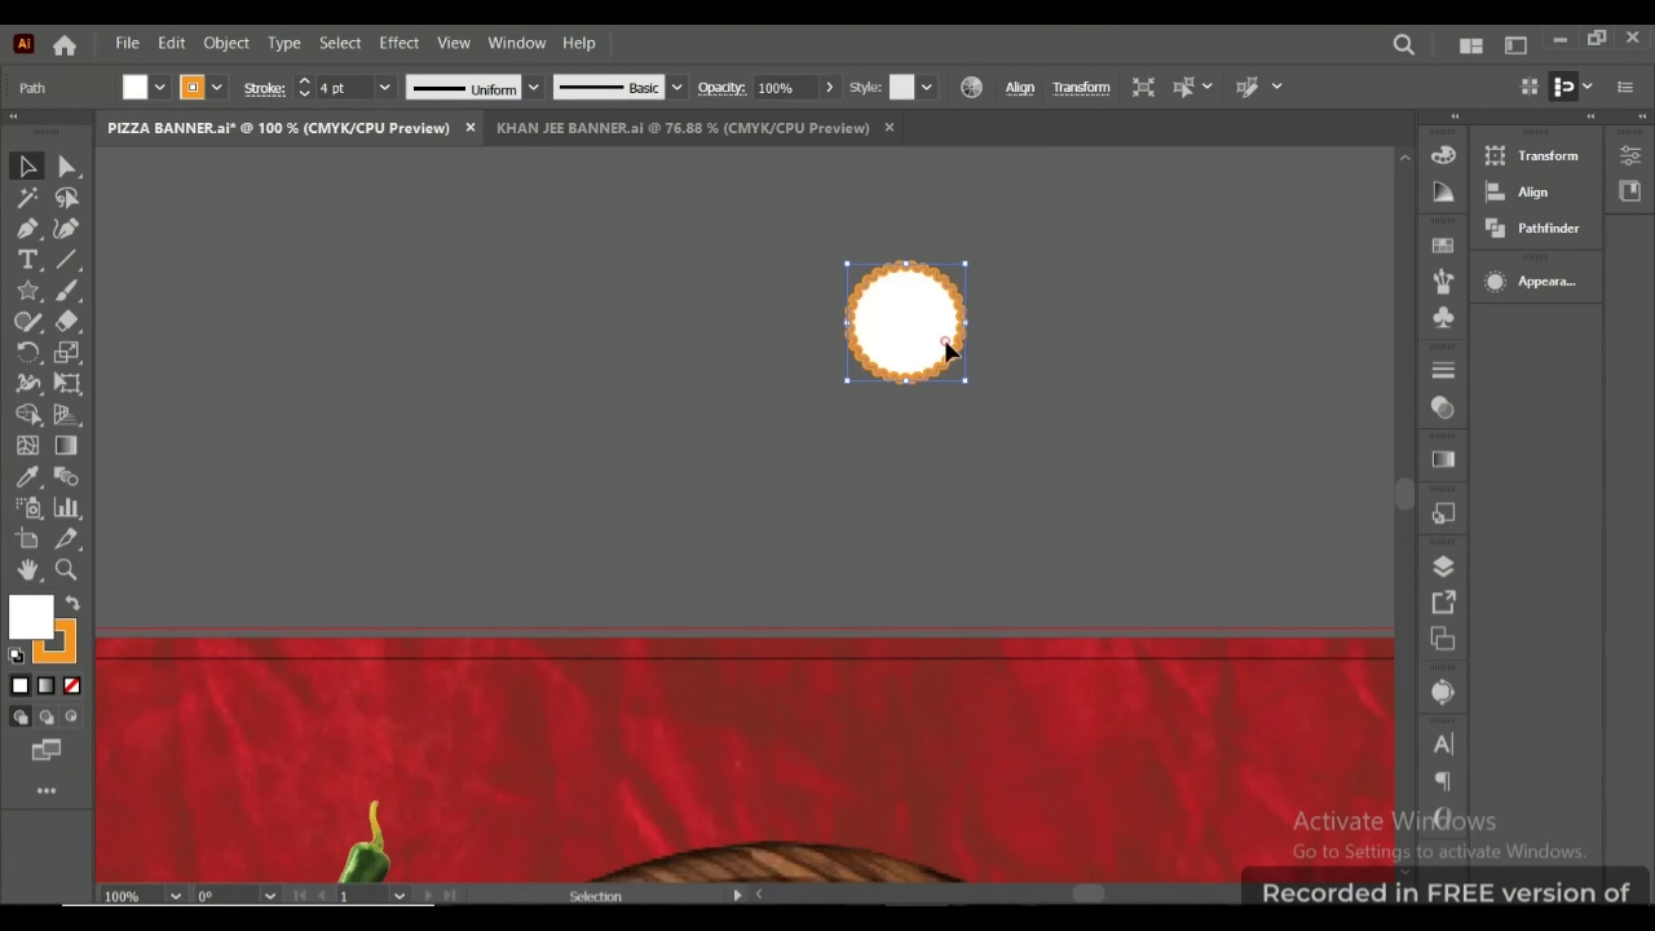
pyautogui.moveTo(997, 551); pyautogui.dragTo(862, 683)
pyautogui.scroll(-1, 933, 654)
pyautogui.moveTo(957, 616); pyautogui.dragTo(1053, 626)
pyautogui.scroll(-1, 1053, 626)
pyautogui.moveTo(1113, 497); pyautogui.dragTo(1090, 521)
pyautogui.moveTo(1043, 598); pyautogui.dragTo(1017, 591)
pyautogui.click(1144, 457)
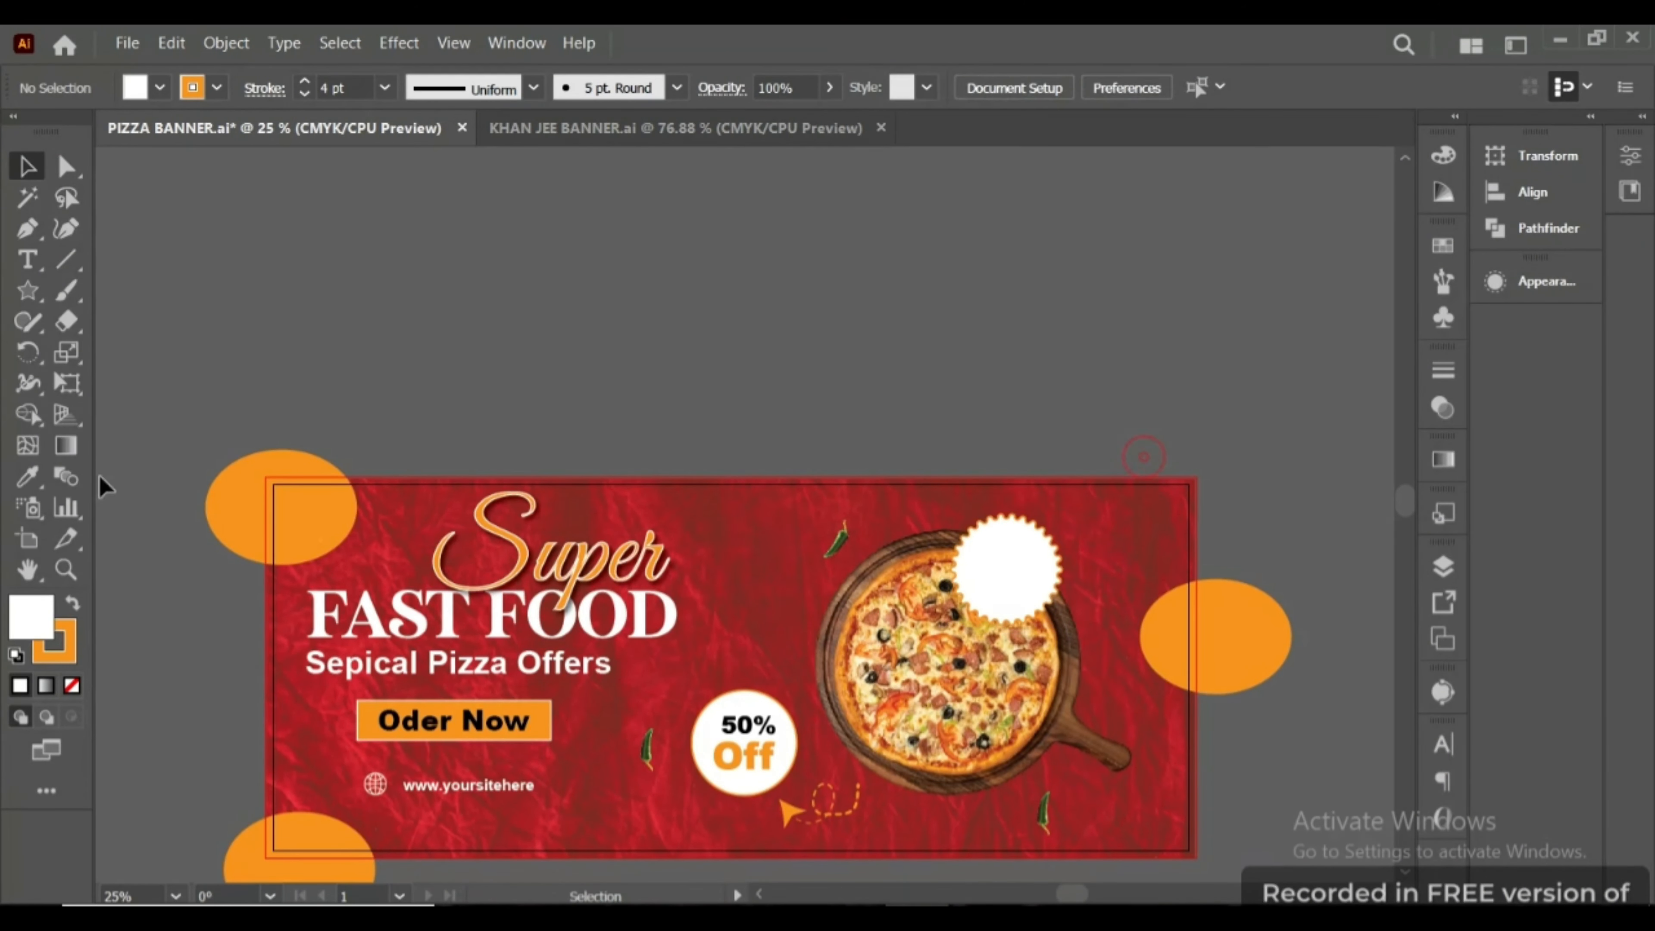
# Add the text Only 15$ on two lines in the empty area above the banner
pyautogui.click(36, 271)
pyautogui.click(711, 282)
pyautogui.press('BackSpace')
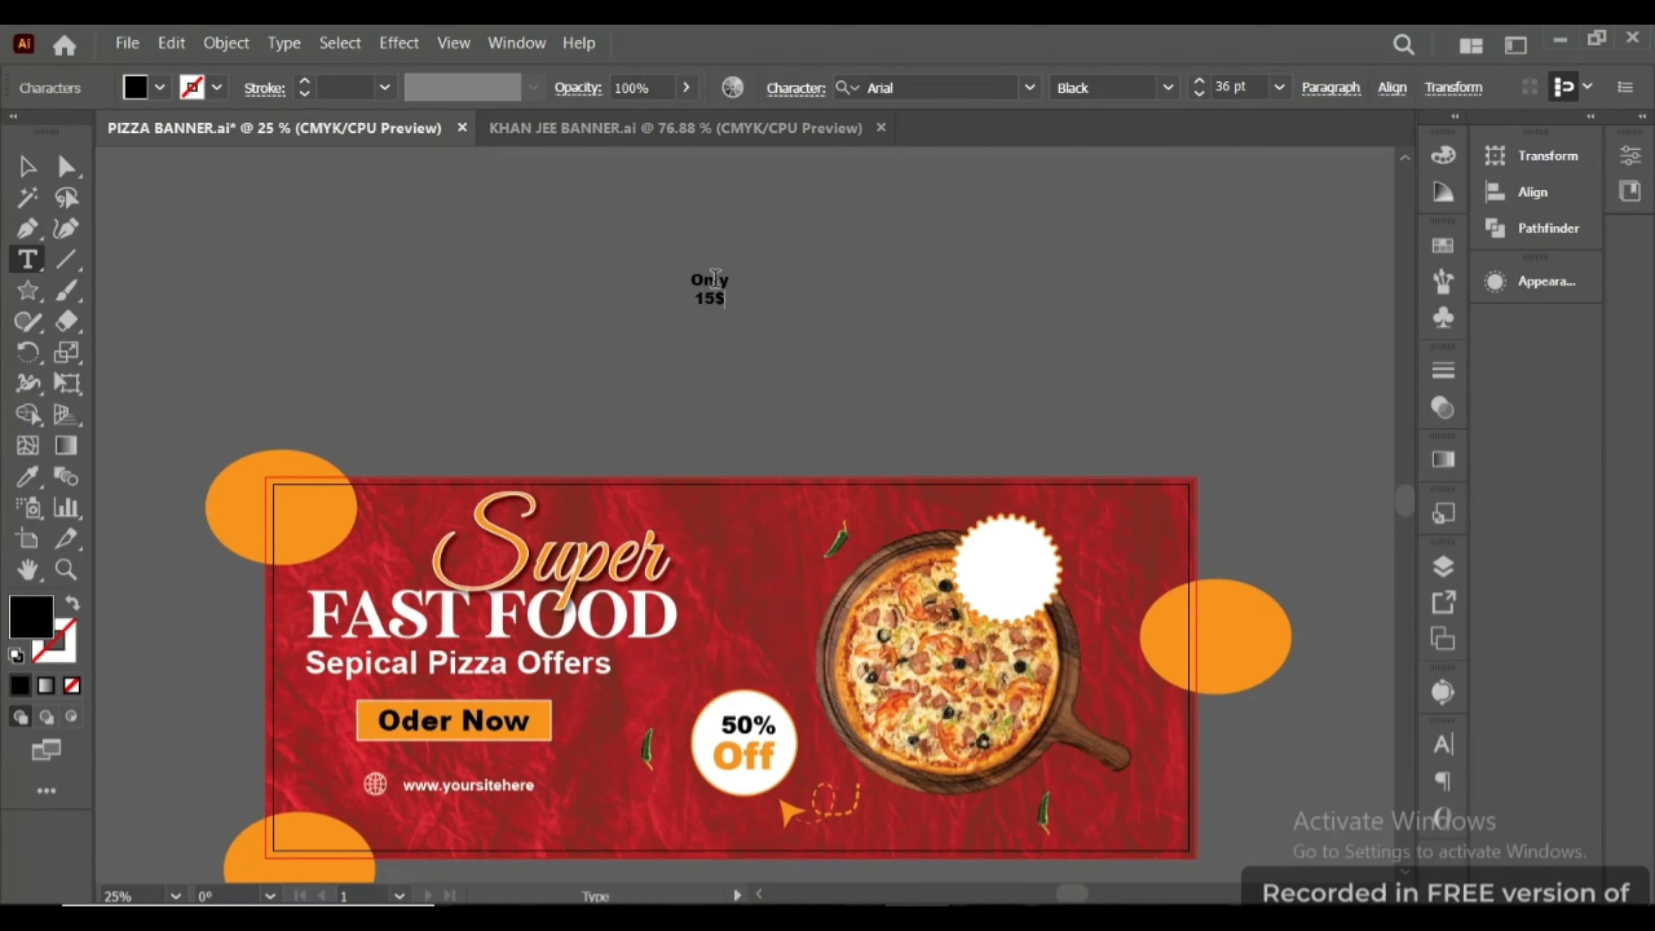
# Expand the Only 15$ text into shapes and ungroup it into separate lines
pyautogui.click(44, 169)
pyautogui.click(709, 298)
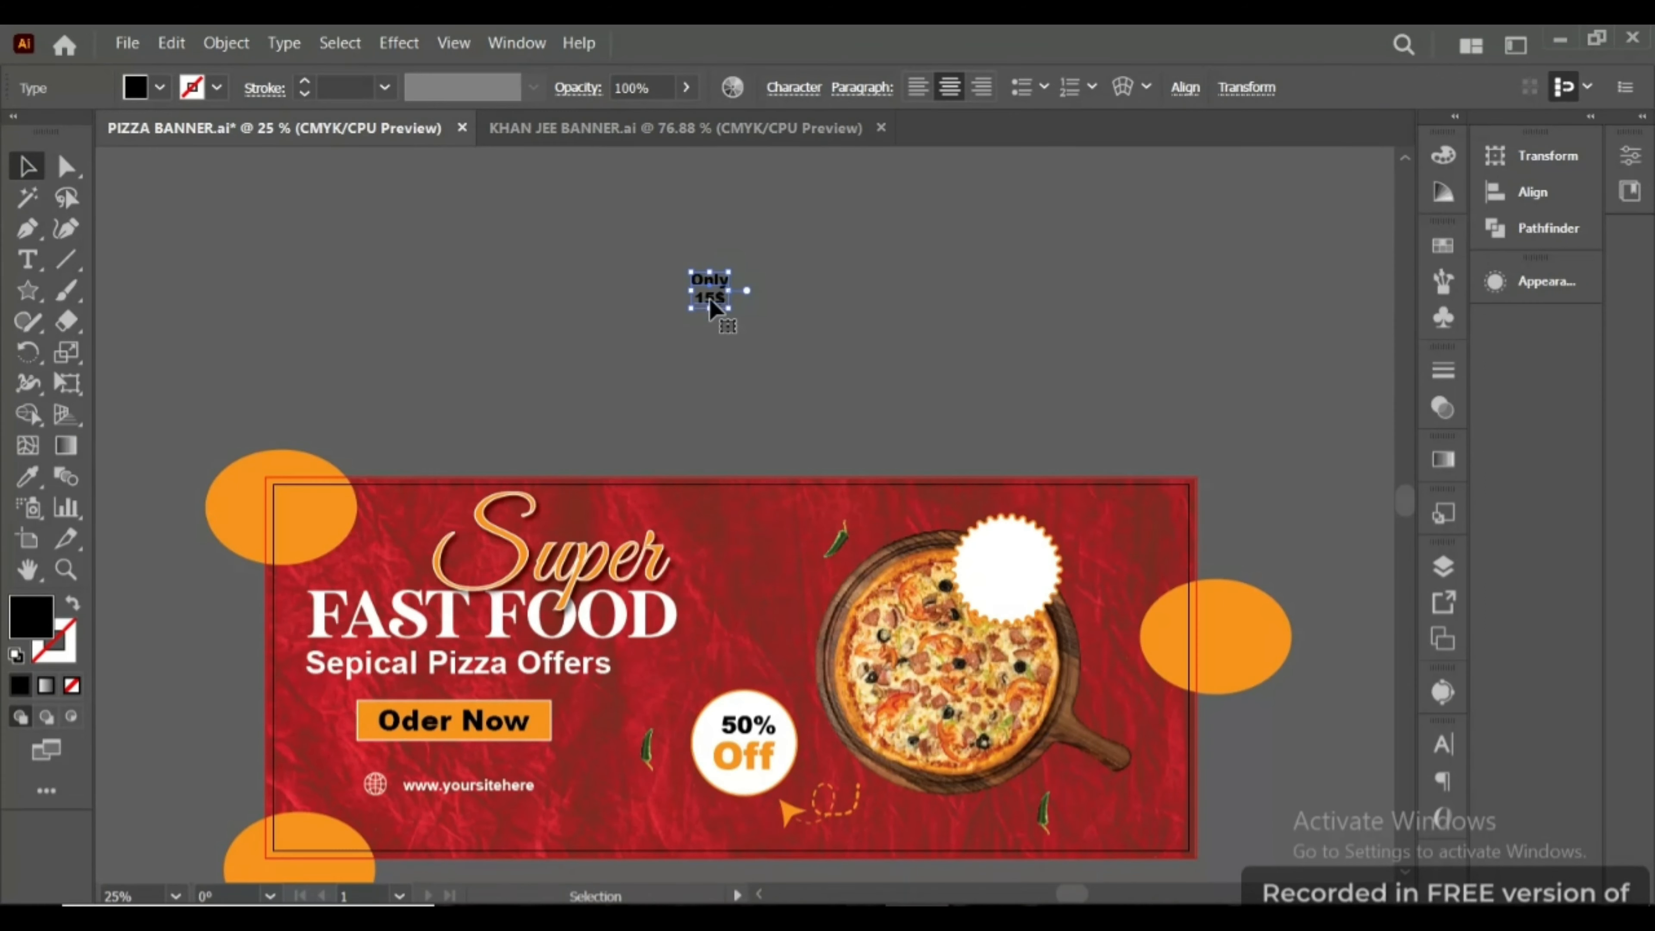
pyautogui.click(225, 43)
pyautogui.click(325, 325)
pyautogui.click(738, 624)
pyautogui.scroll(-1, 678, 326)
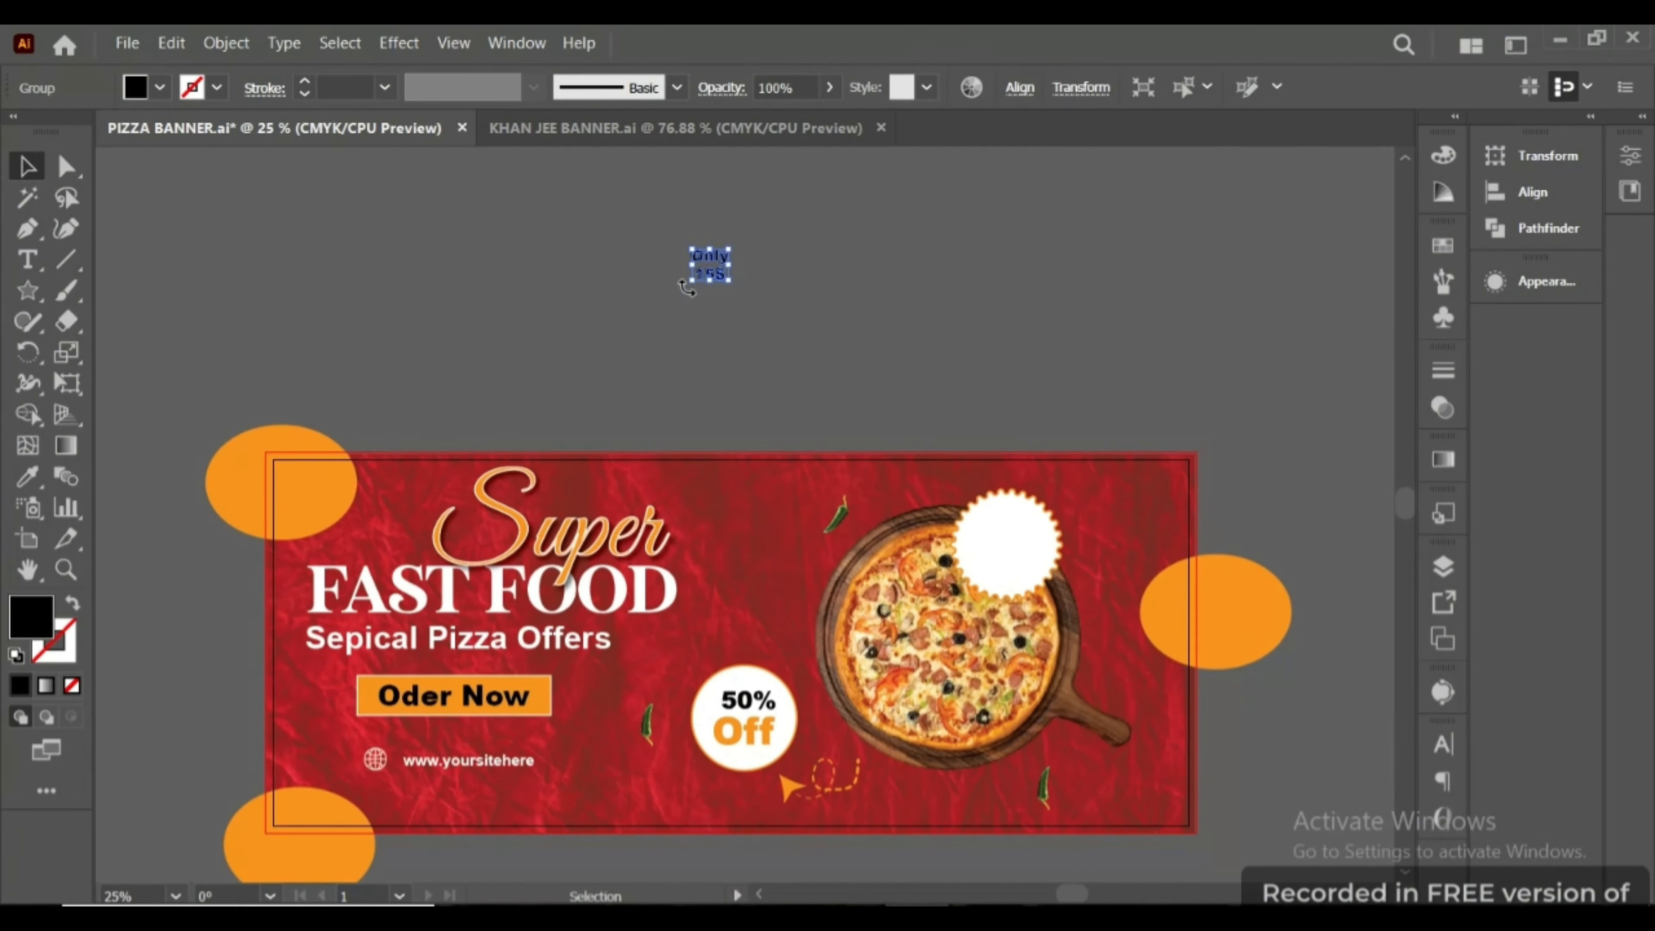
pyautogui.scroll(-1, 687, 287)
pyautogui.rightClick(582, 264)
pyautogui.click(651, 587)
pyautogui.click(676, 215)
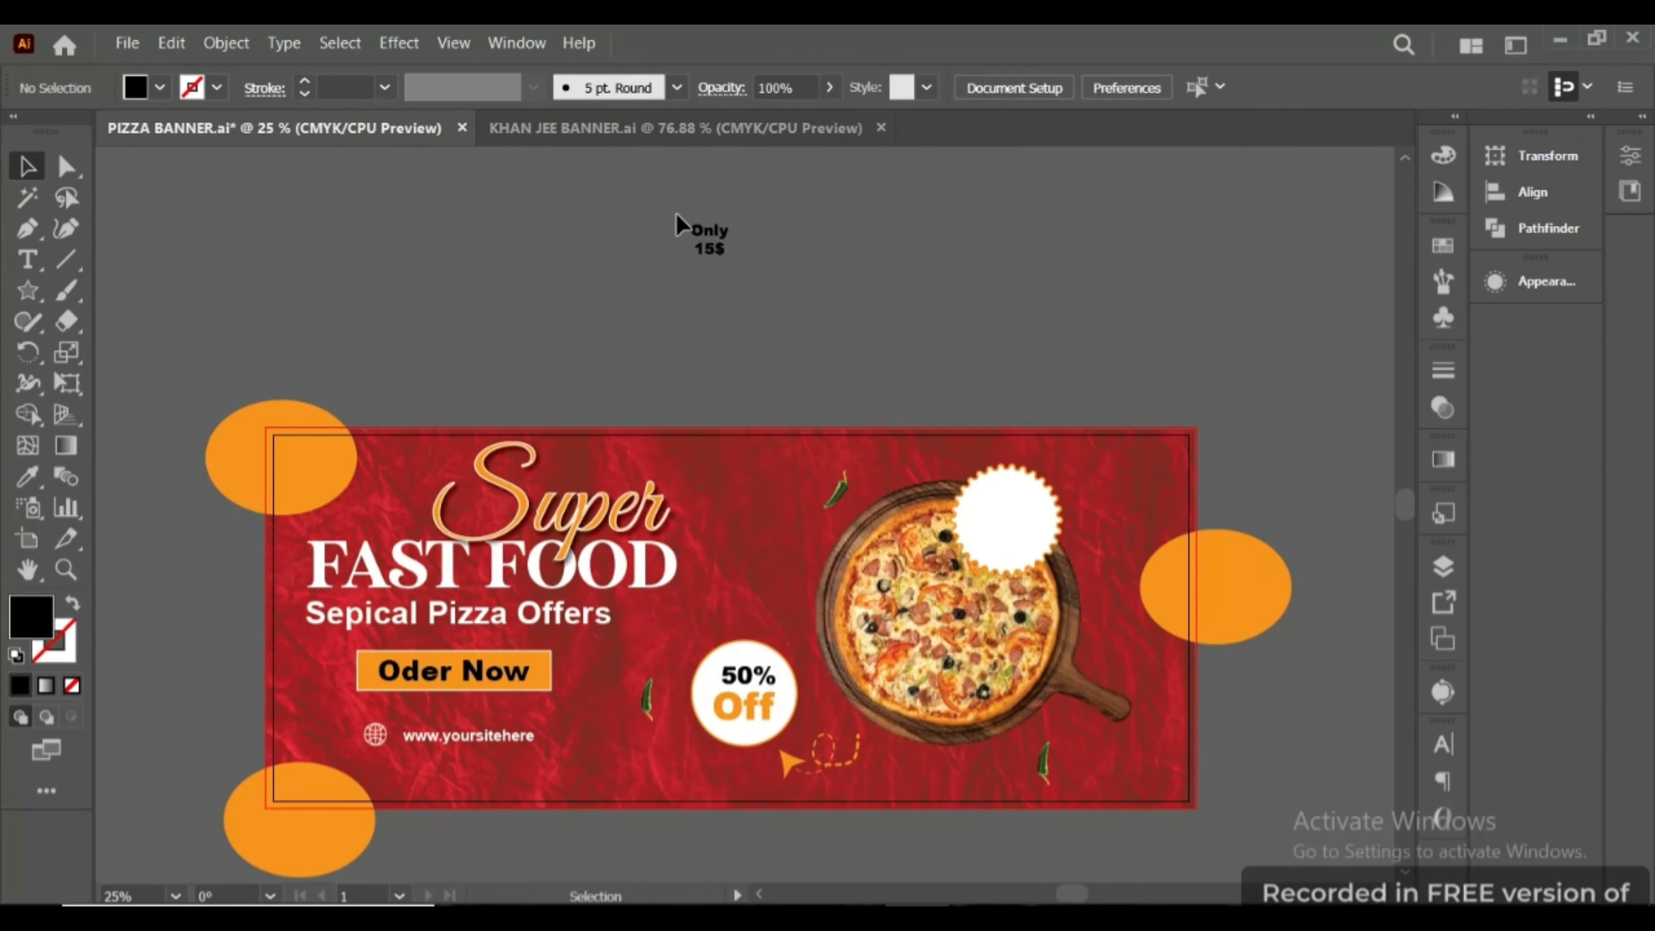
# Place the Only 15$ lettering on the scalloped white badge and enlarge it to fit inside
pyautogui.moveTo(701, 237); pyautogui.dragTo(1016, 542)
pyautogui.hotkey('ctrl', 'z')
pyautogui.click(1122, 473)
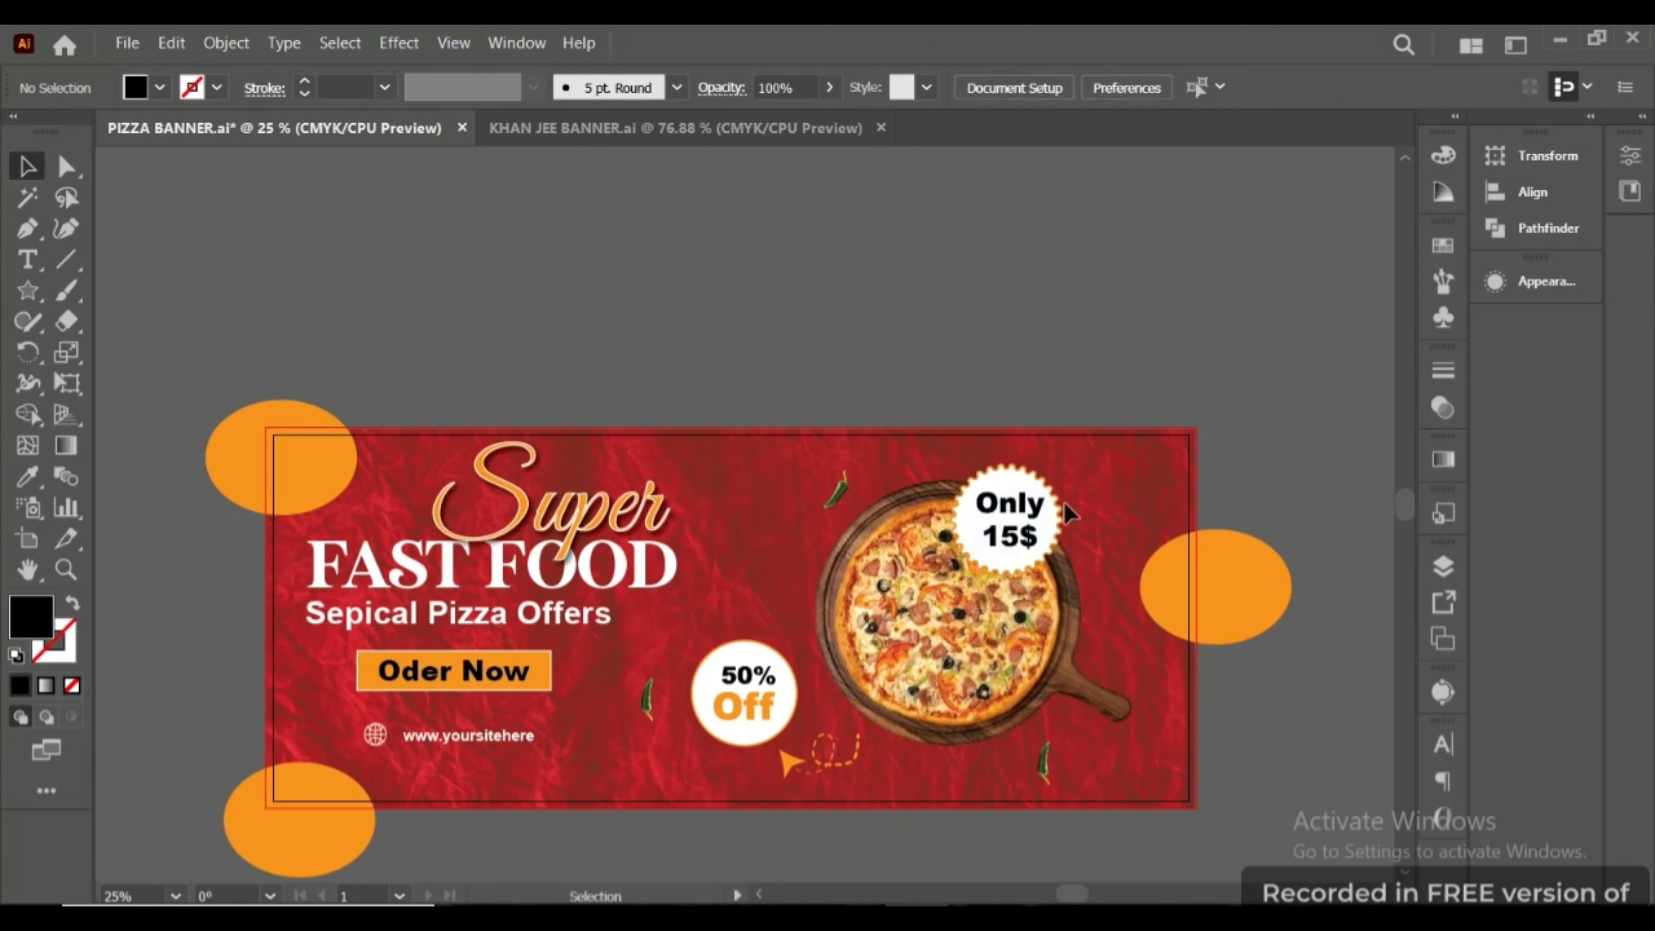
# Make Only slightly smaller and enlarge 15$ beneath it inside the scalloped badge
pyautogui.click(1059, 506)
pyautogui.hotkey('ctrl', '2')
pyautogui.moveTo(933, 486); pyautogui.dragTo(1021, 546)
pyautogui.click(1044, 528)
pyautogui.moveTo(960, 405); pyautogui.dragTo(1056, 436)
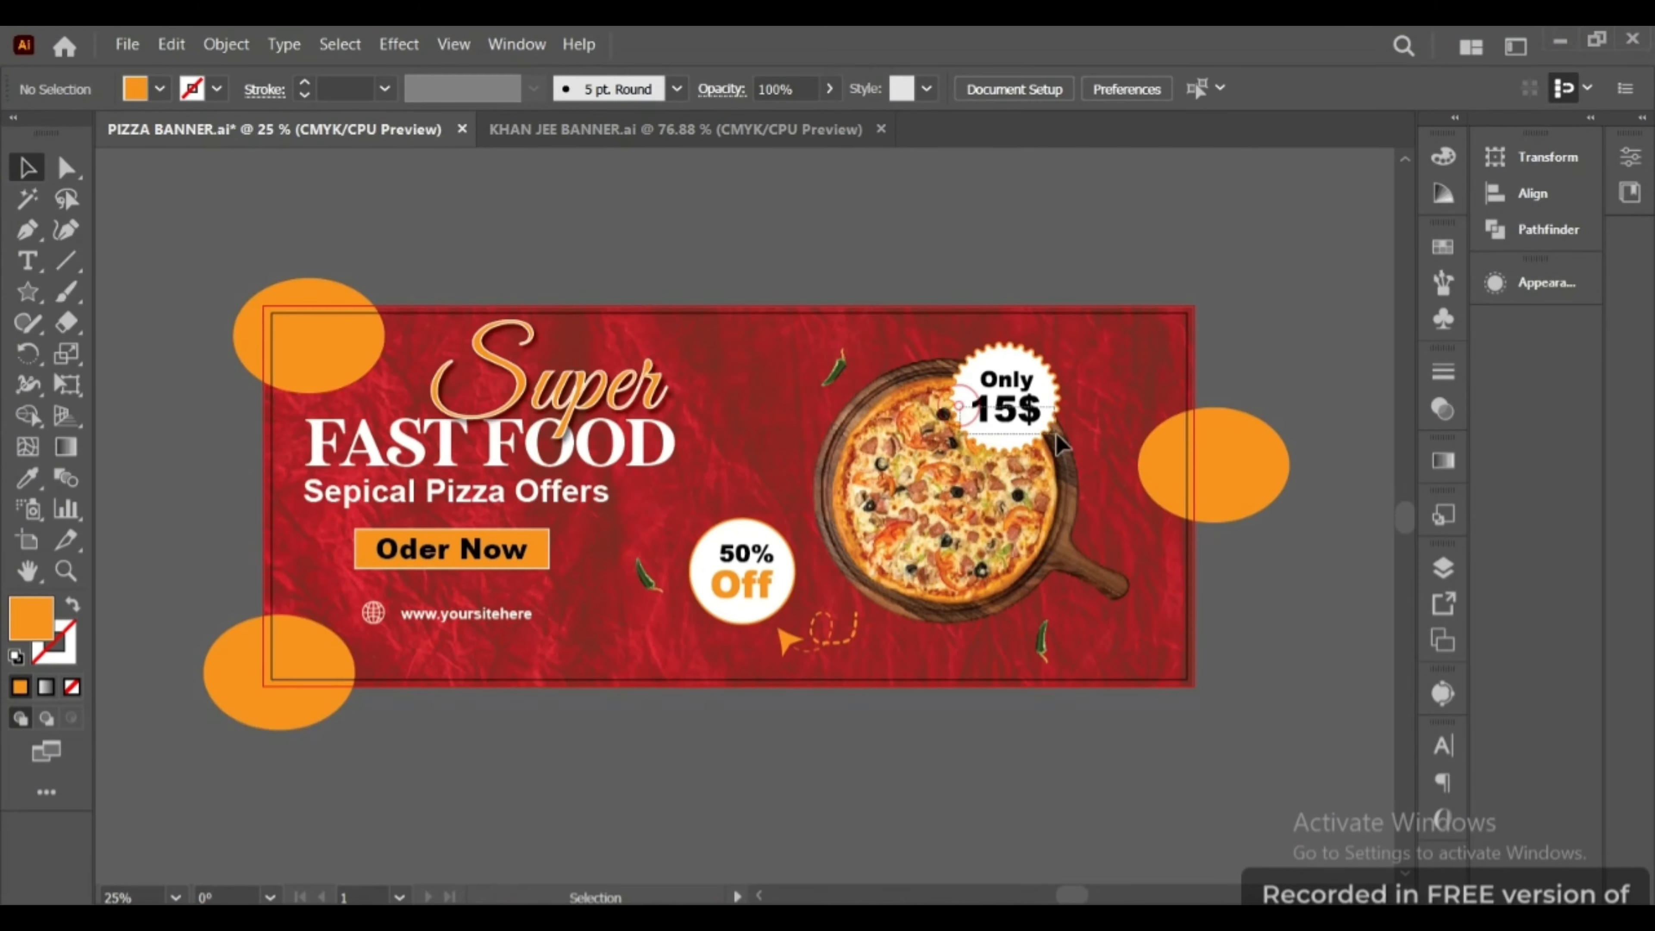
# Fill the 15$ lettering on the badge with orange
pyautogui.click(159, 88)
pyautogui.click(252, 141)
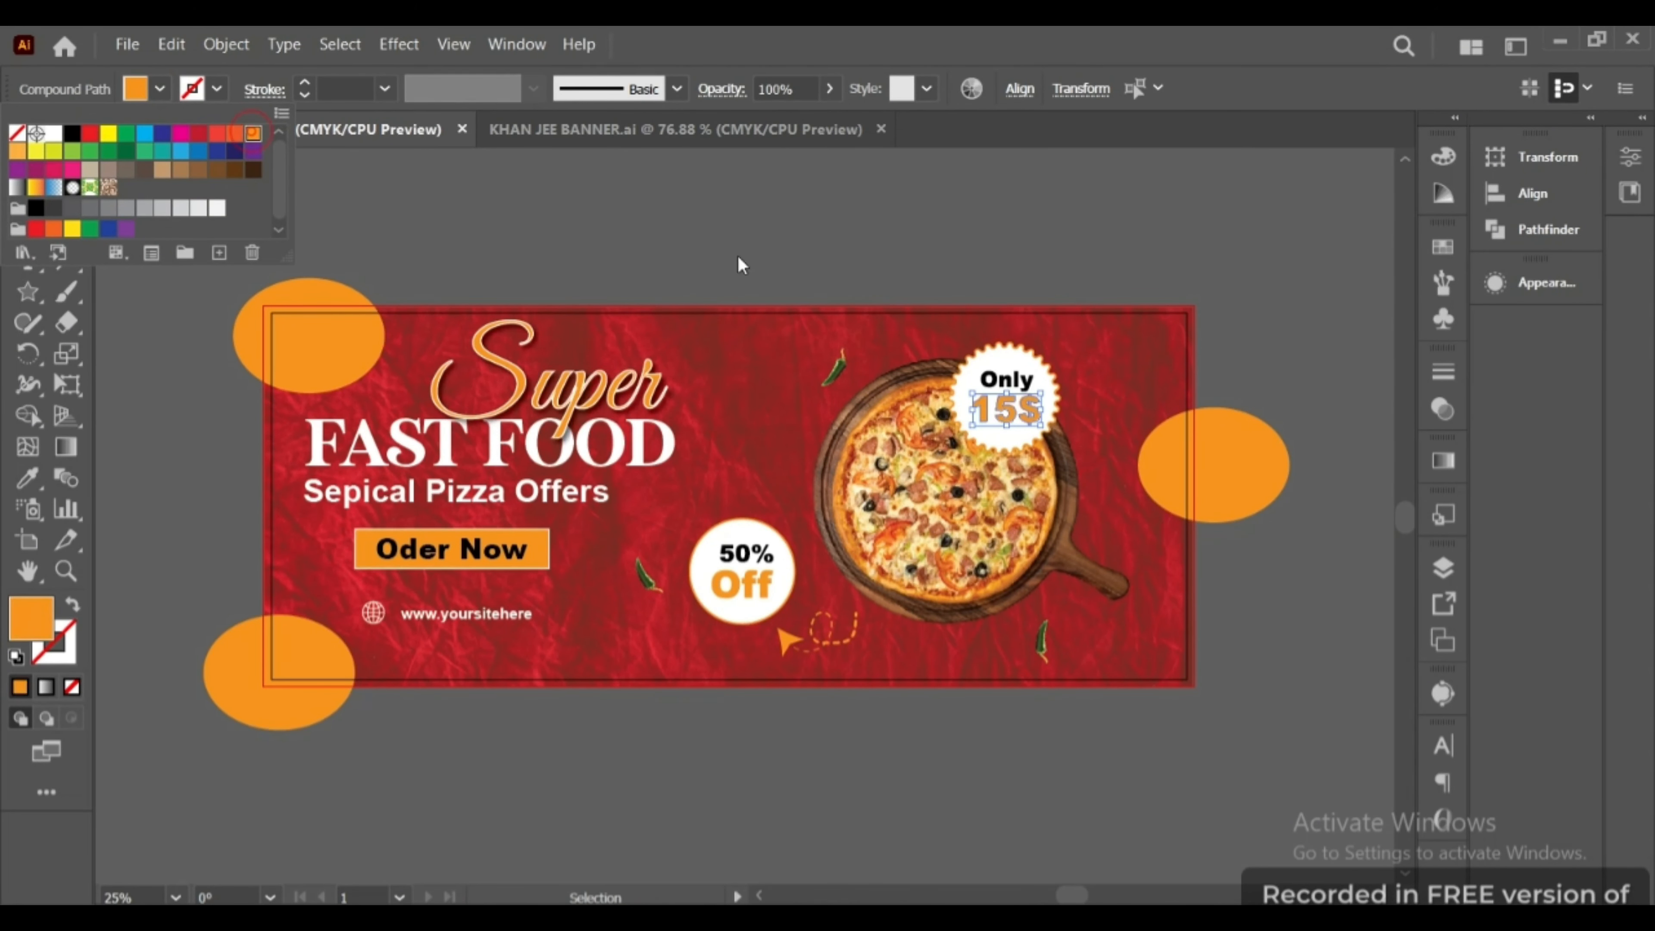
pyautogui.click(893, 280)
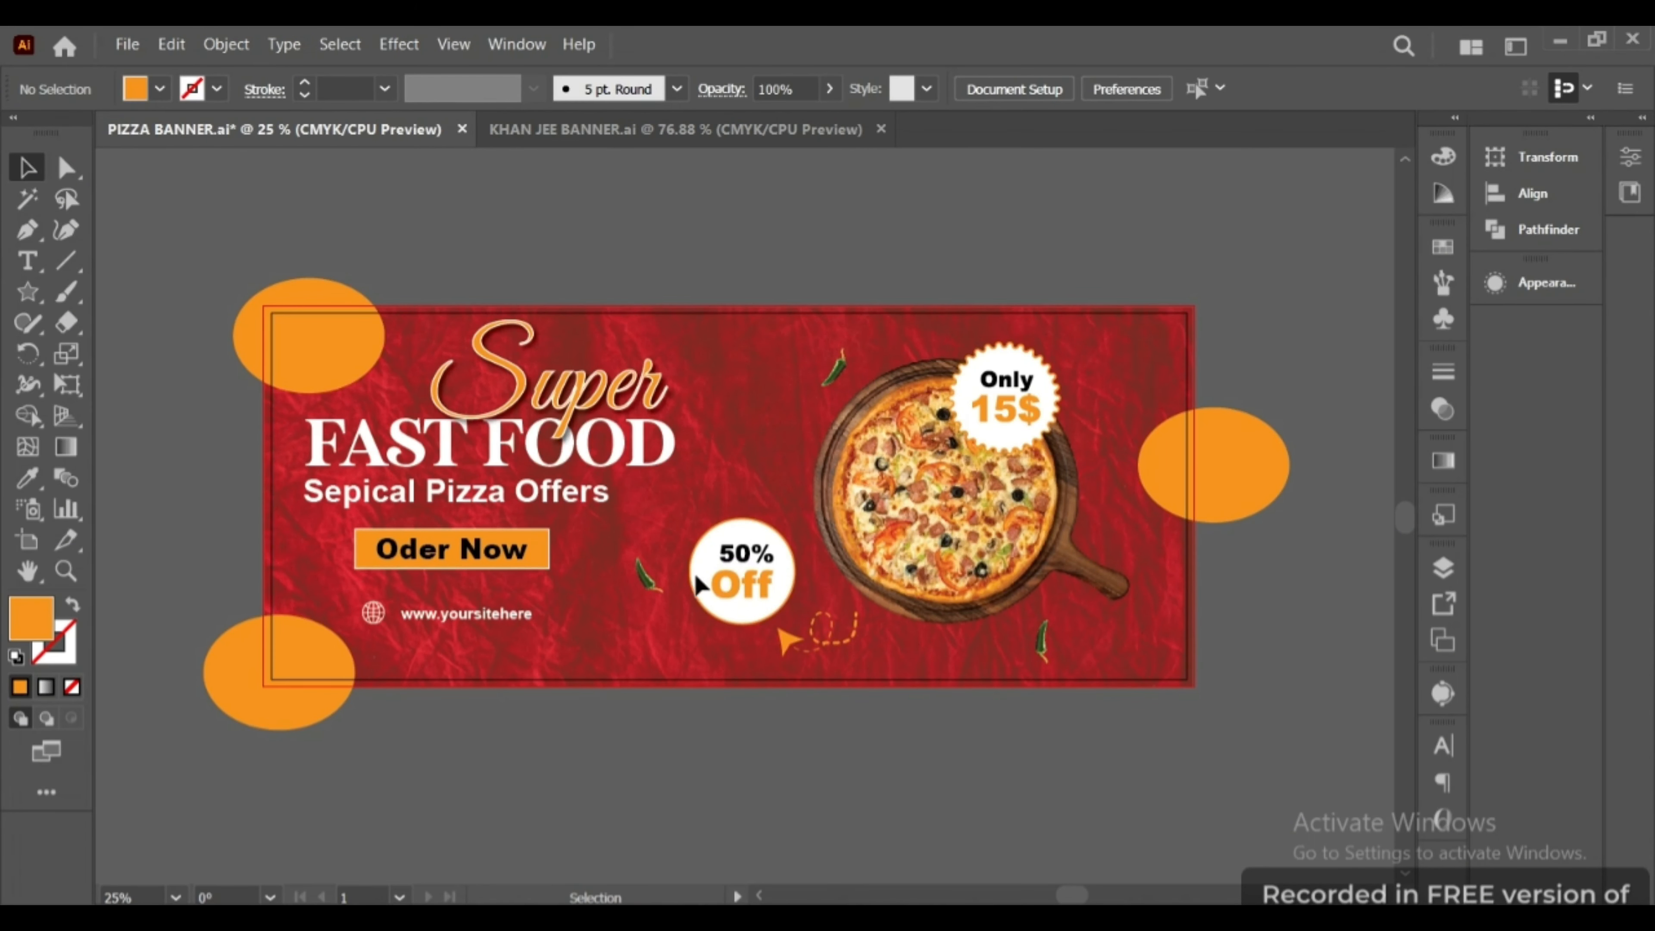
# Recolor the discount circle's lettering, filling Off with black and 50% with orange
pyautogui.moveTo(696, 575); pyautogui.dragTo(707, 535)
pyautogui.click(161, 89)
pyautogui.click(73, 134)
pyautogui.click(712, 470)
pyautogui.click(159, 89)
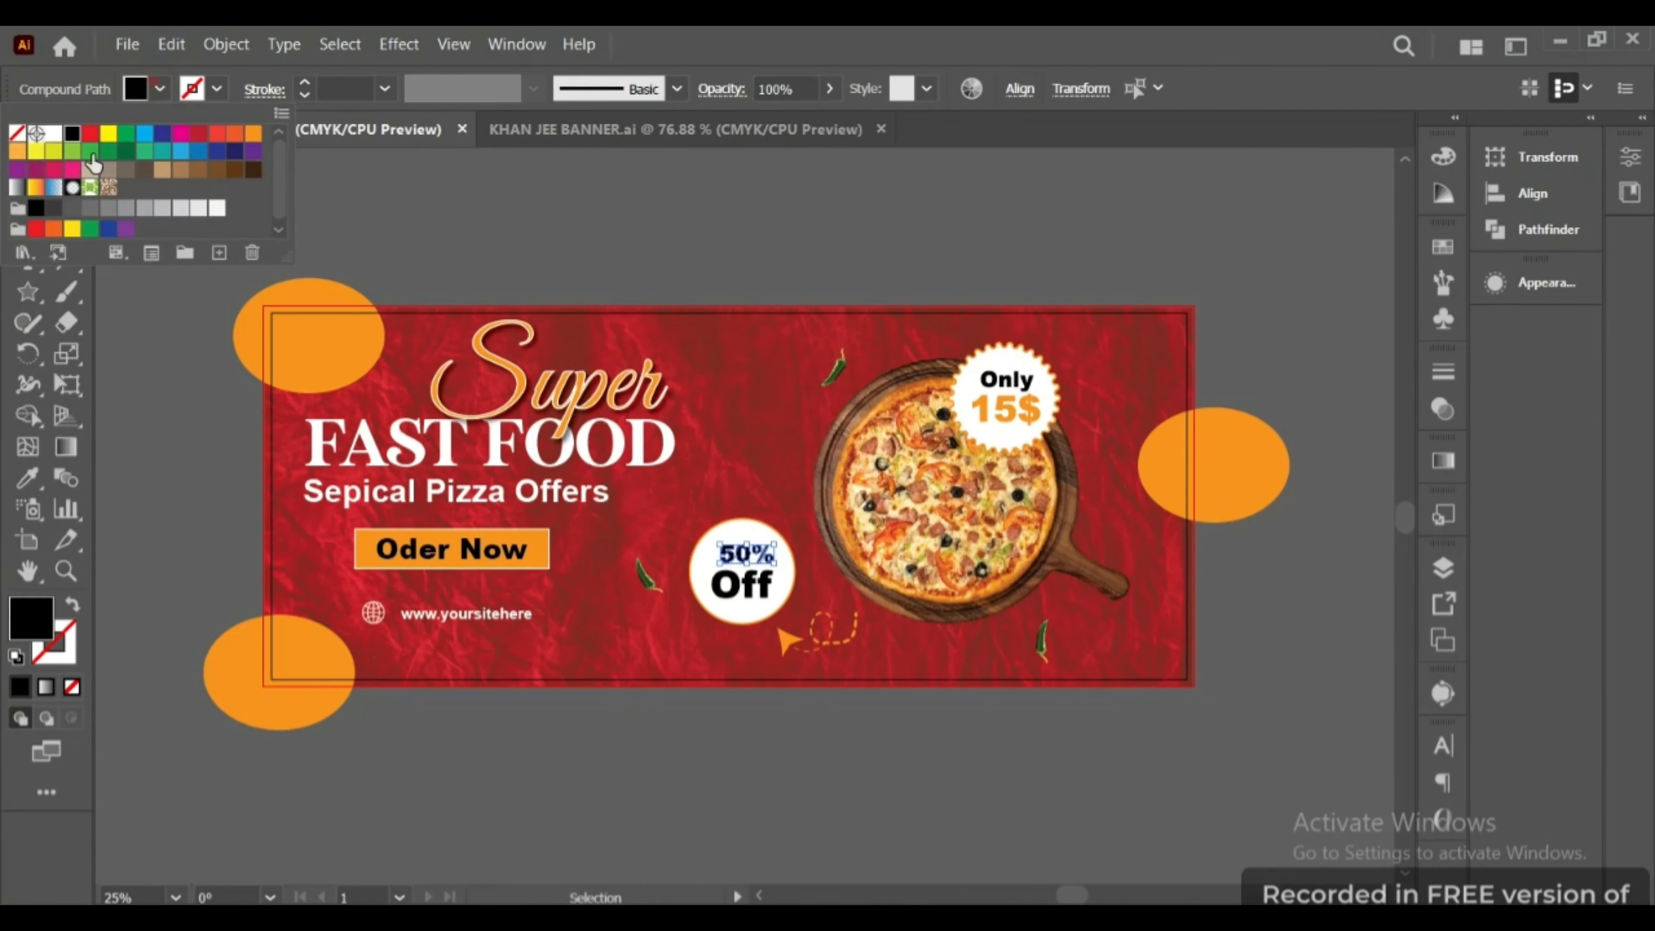
pyautogui.click(253, 135)
pyautogui.click(763, 288)
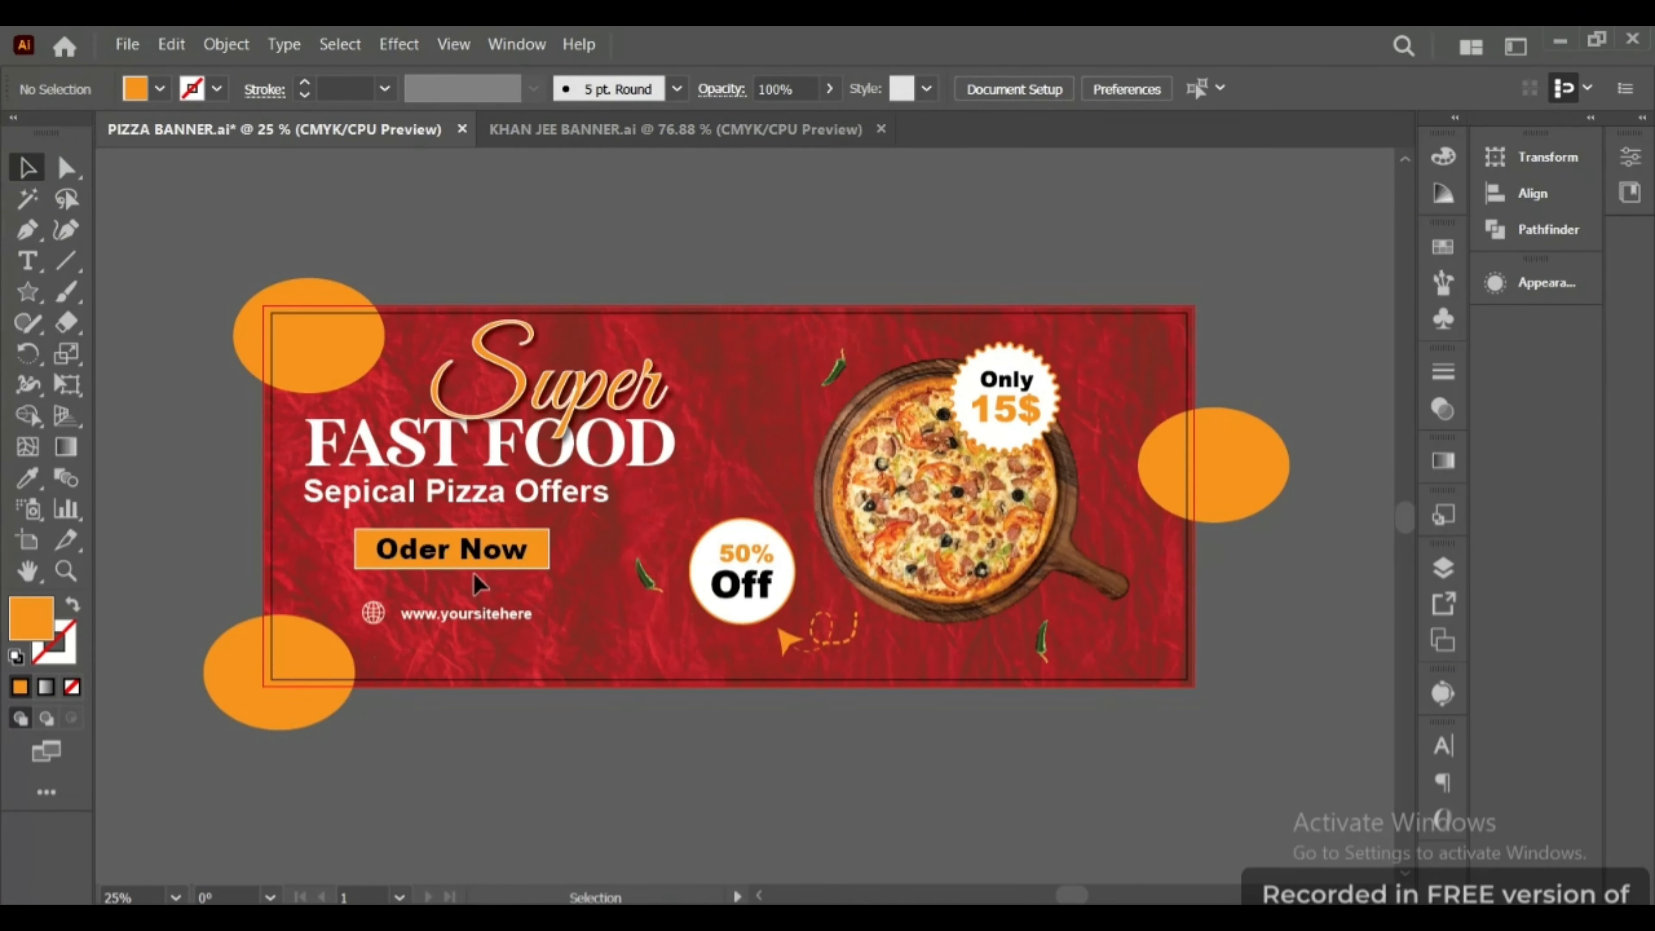
# Copy the Oder Now text onto the banner's upper-left orange circle and bring the copy to the front
pyautogui.moveTo(443, 557); pyautogui.dragTo(323, 352)
pyautogui.rightClick(352, 340)
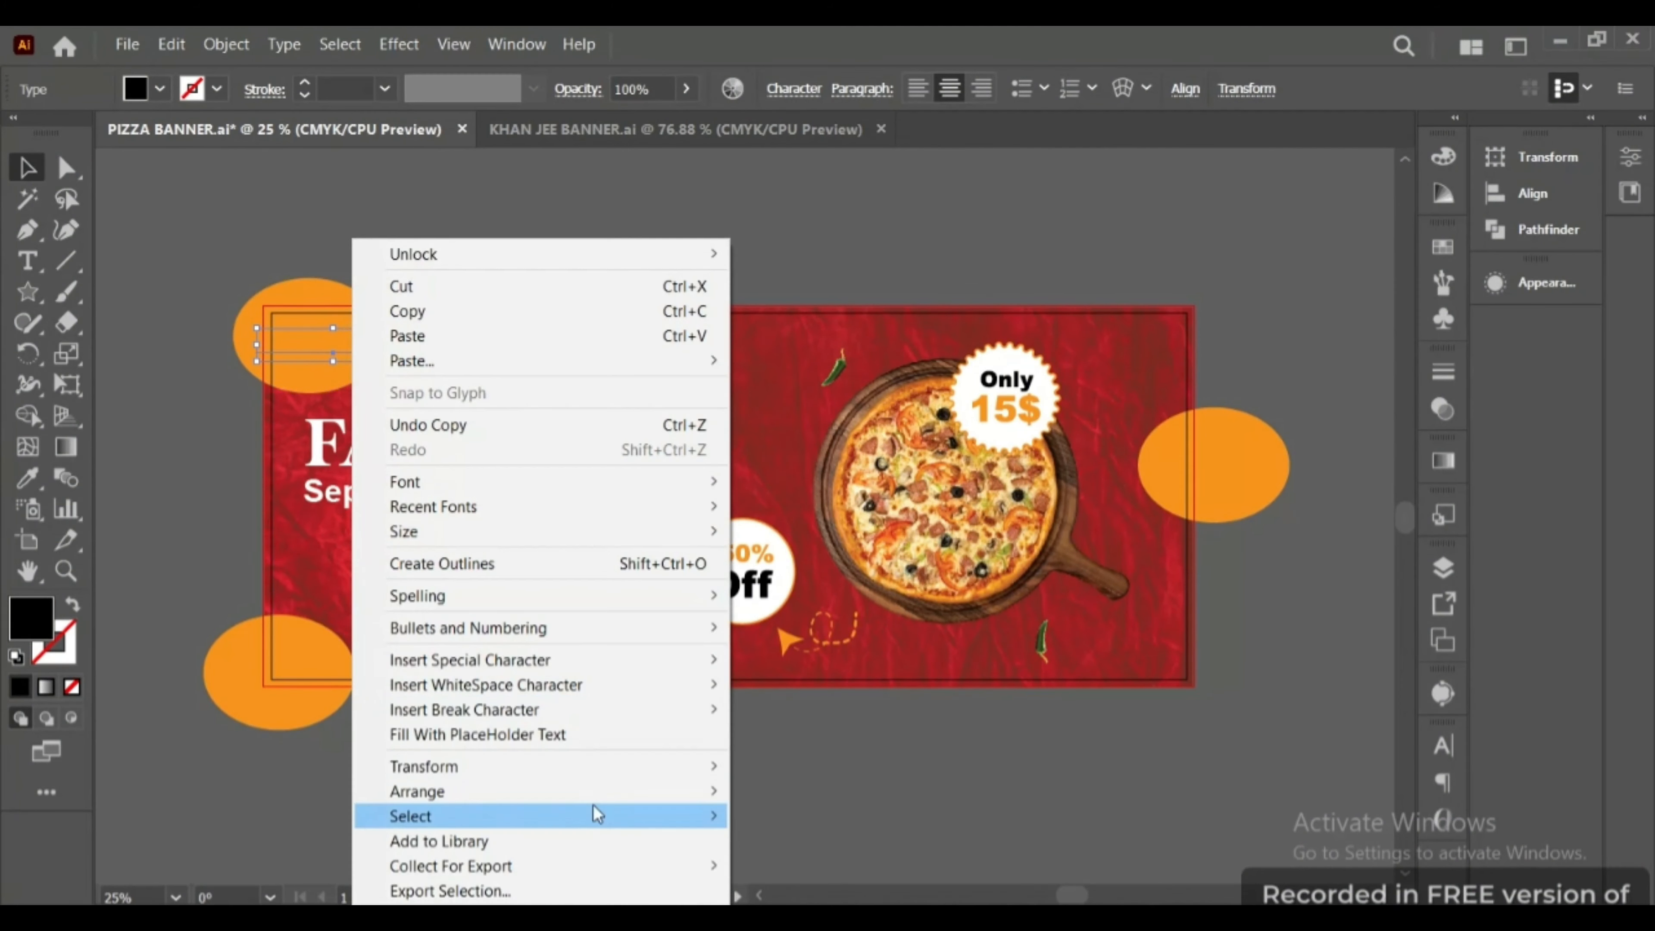
pyautogui.moveTo(625, 793)
pyautogui.click(808, 791)
# Replace the copied text on the orange circle with Logo Here on two lines
pyautogui.press('t')
pyautogui.click(329, 347)
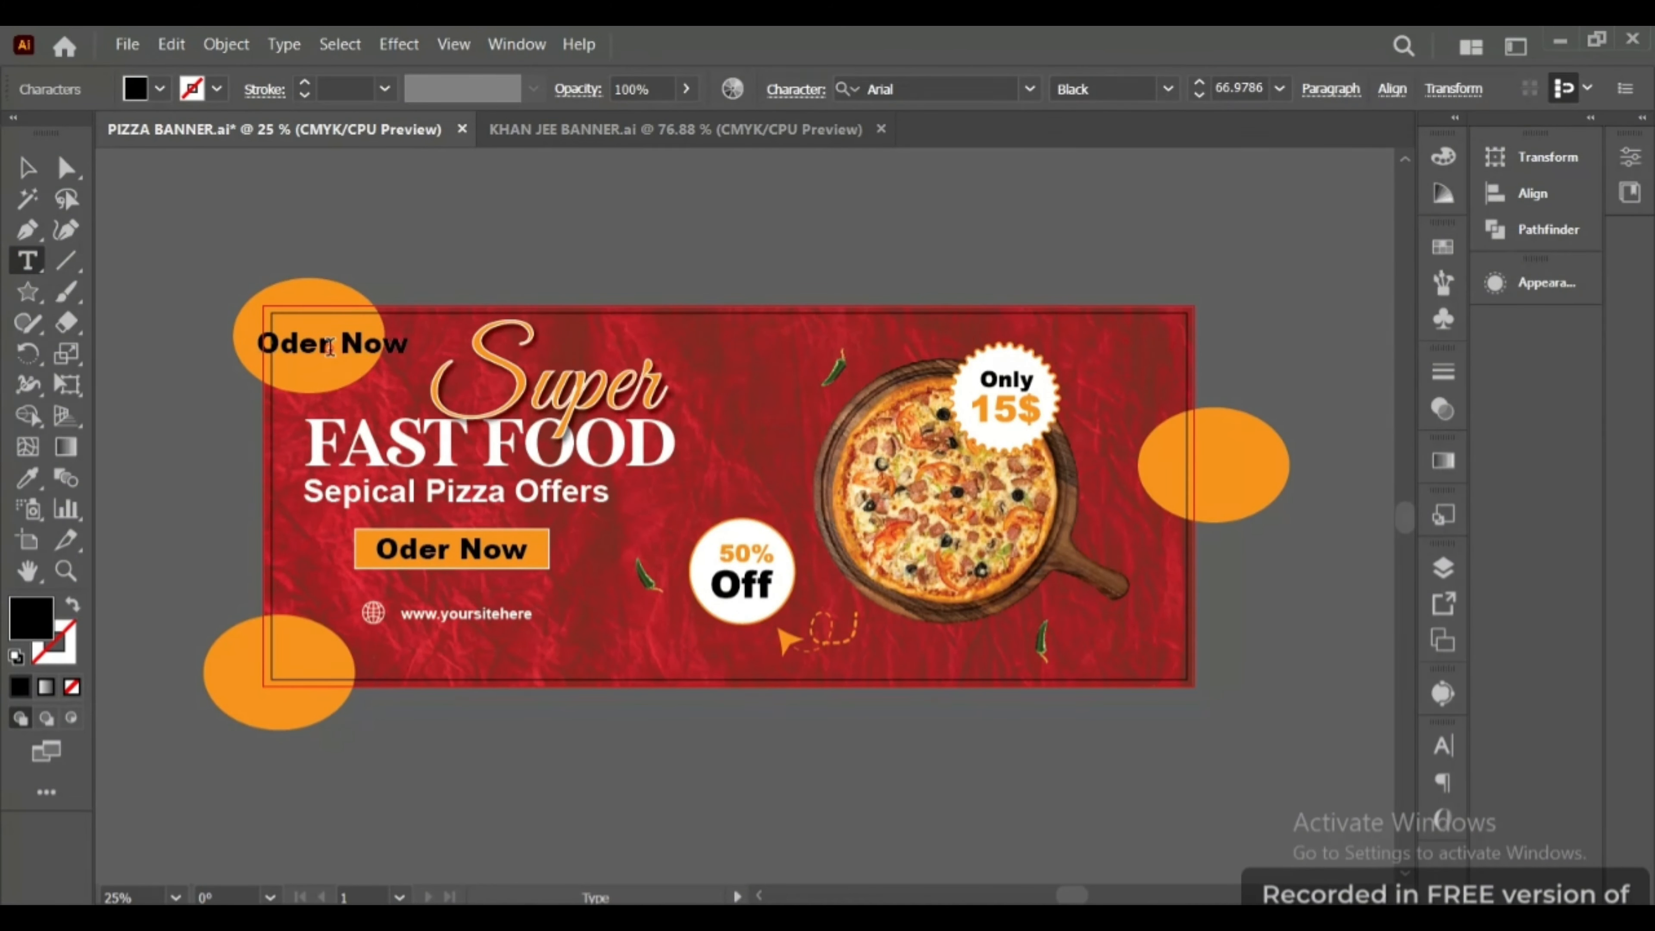
pyautogui.press('Return')
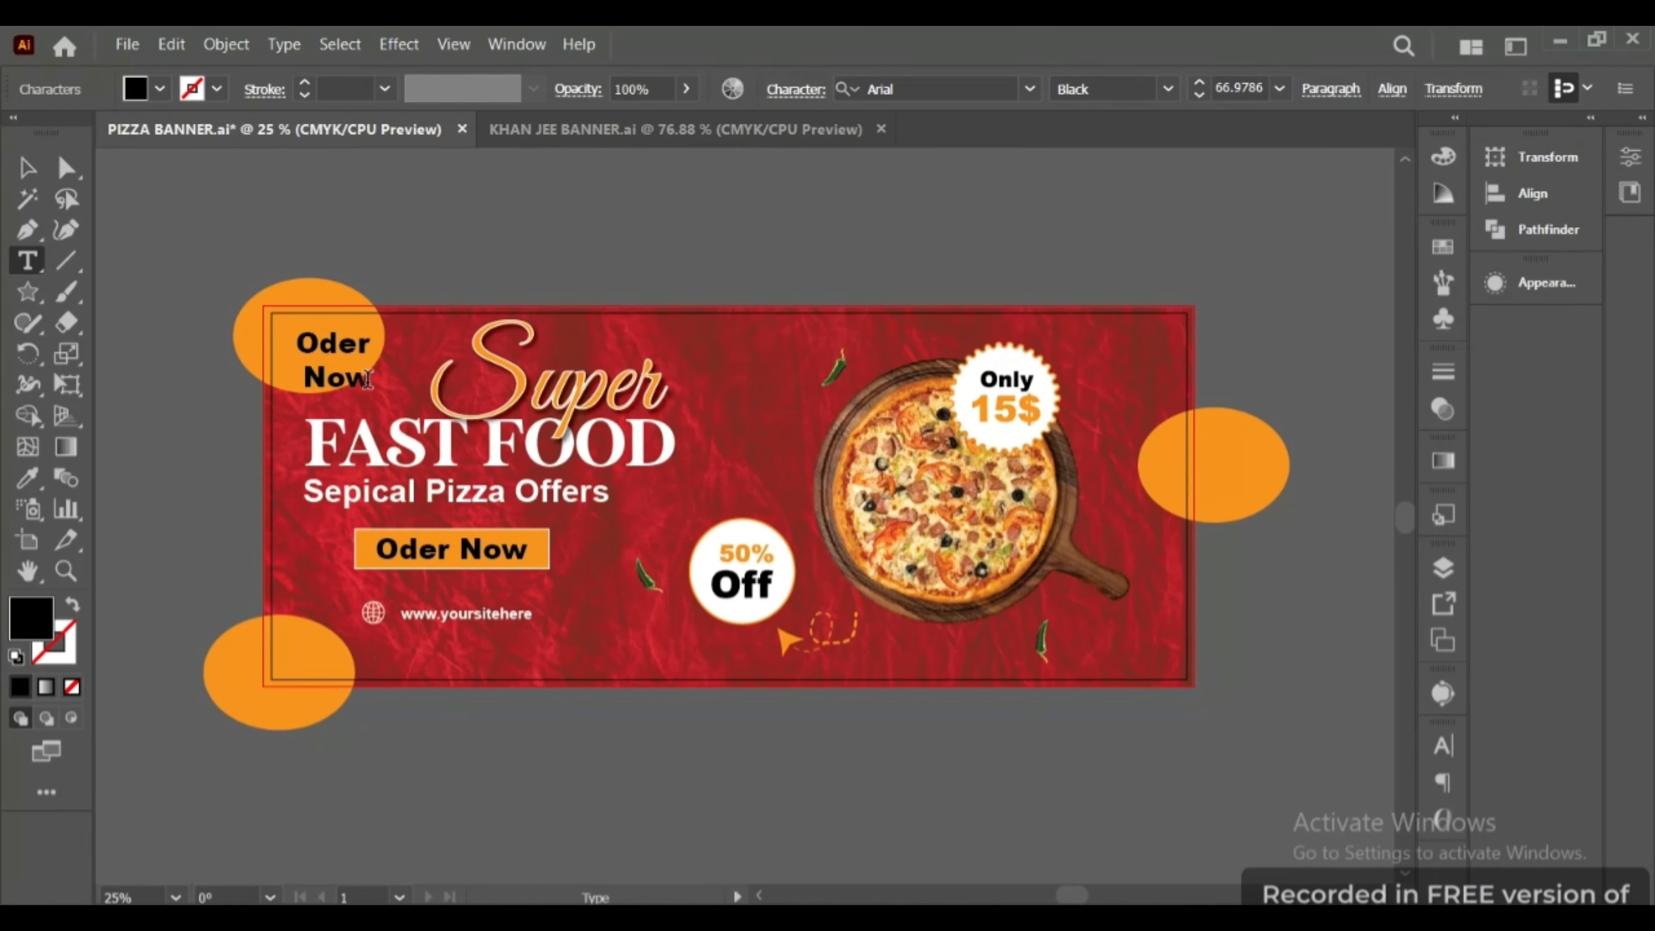
pyautogui.hotkey('ctrl', 'a')
pyautogui.press('BackSpace')
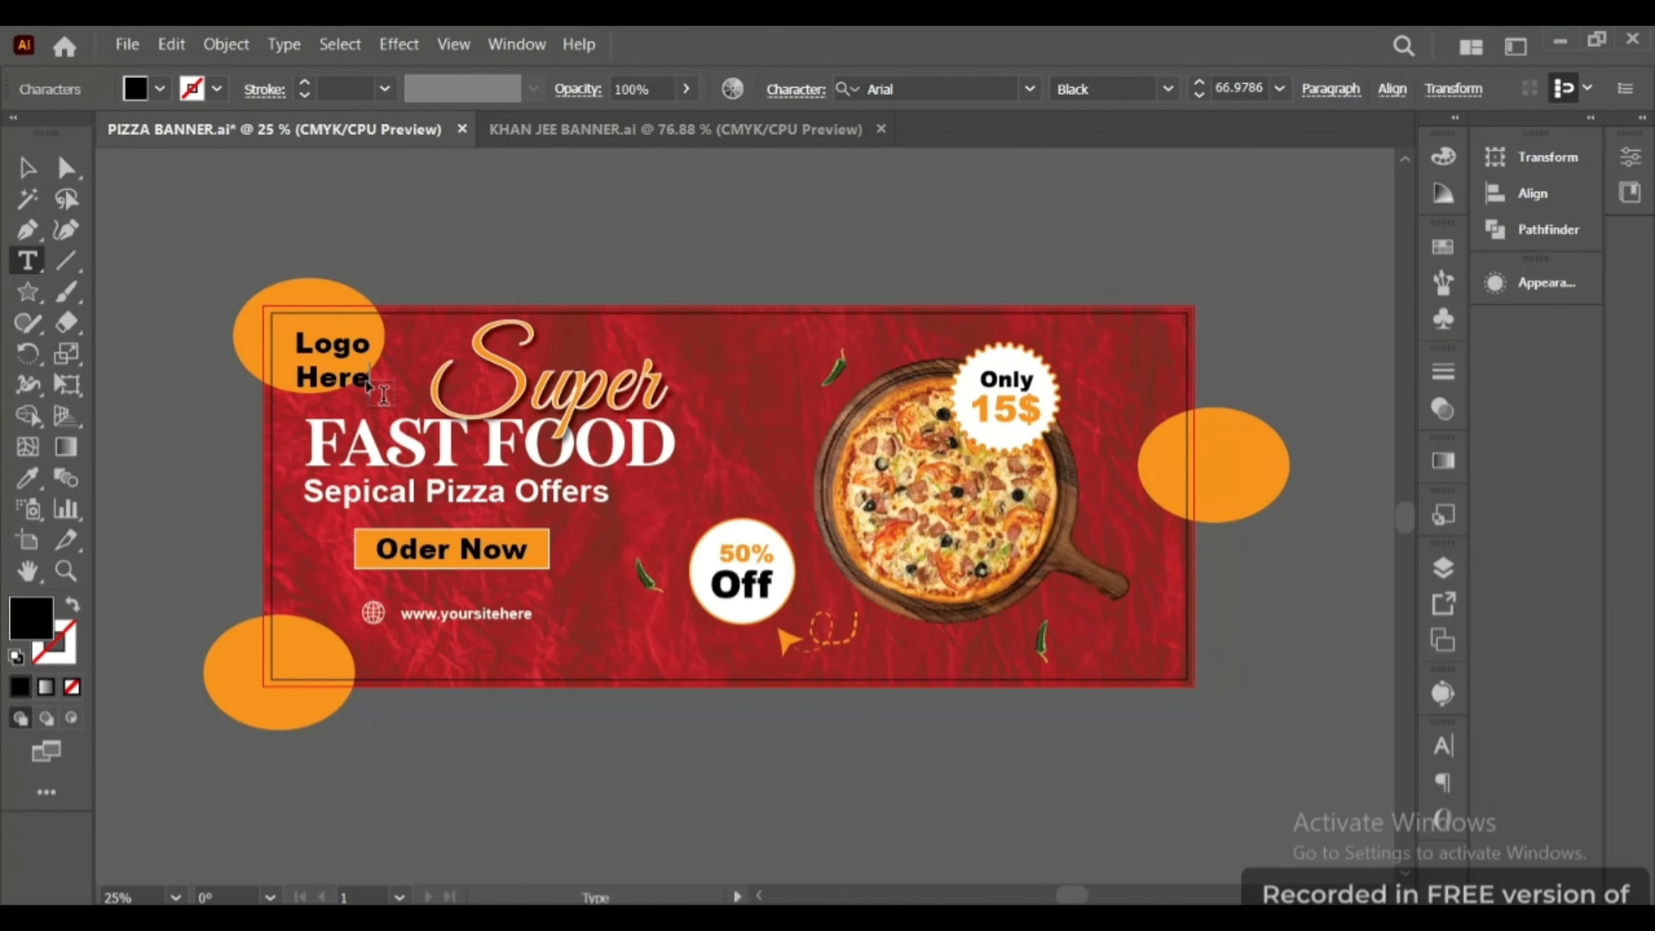
# Reduce the font size of the Logo Here text so it fits within the orange circle
pyautogui.moveTo(369, 383); pyautogui.dragTo(285, 343)
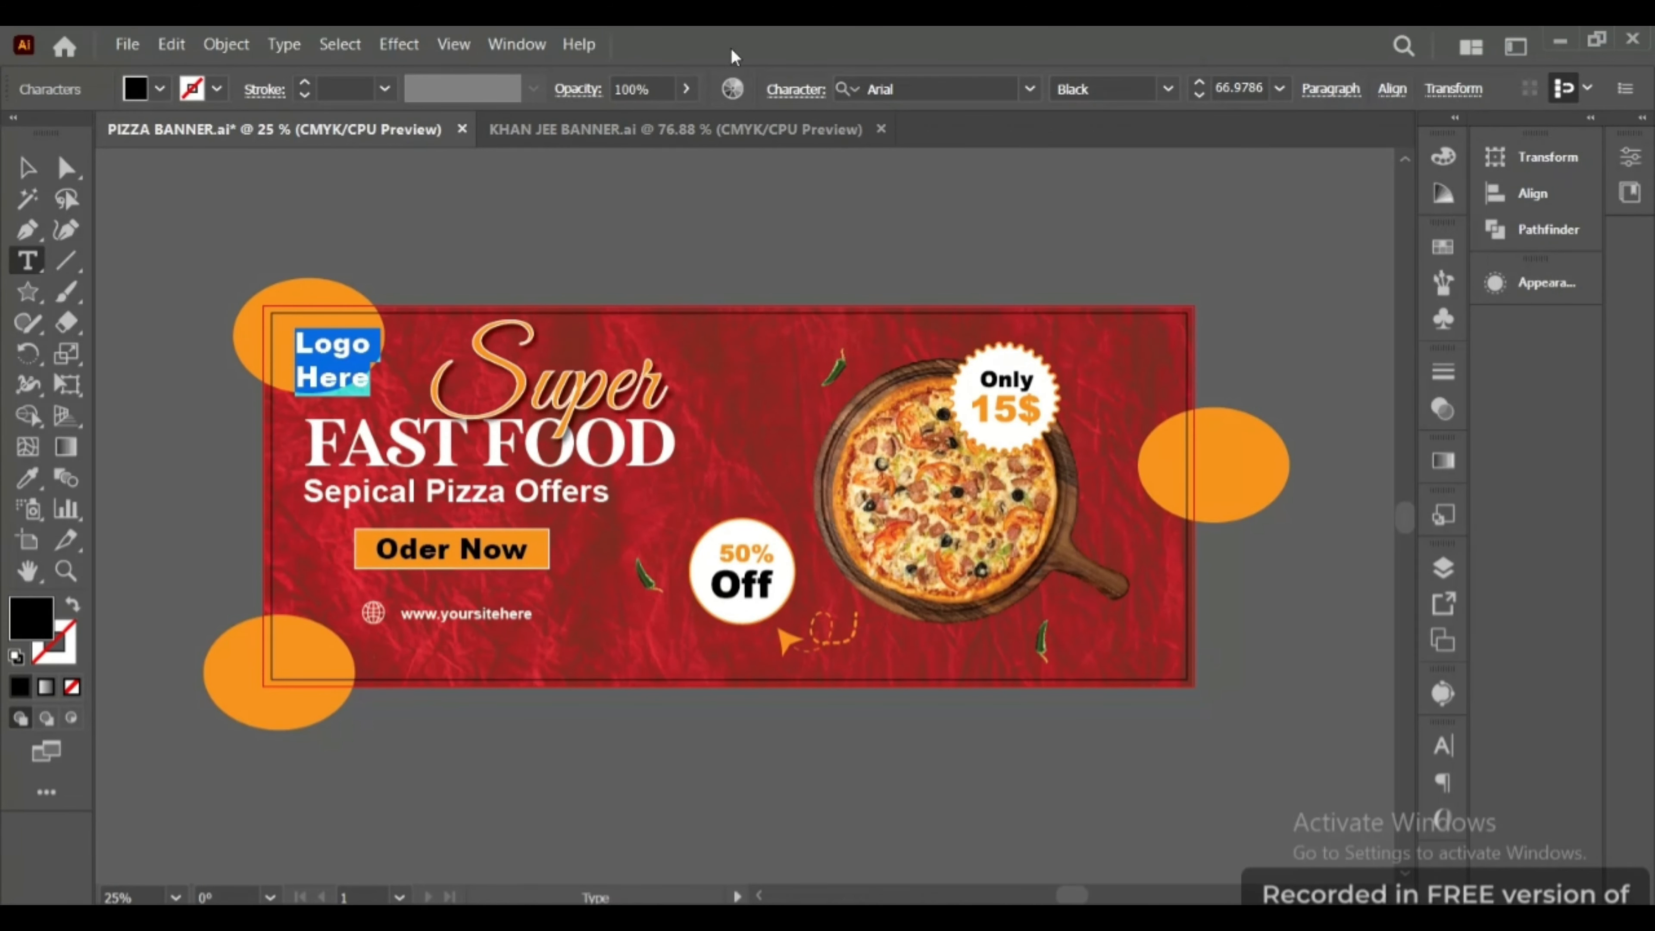
pyautogui.click(1201, 95)
pyautogui.click(1201, 95)
pyautogui.click(28, 167)
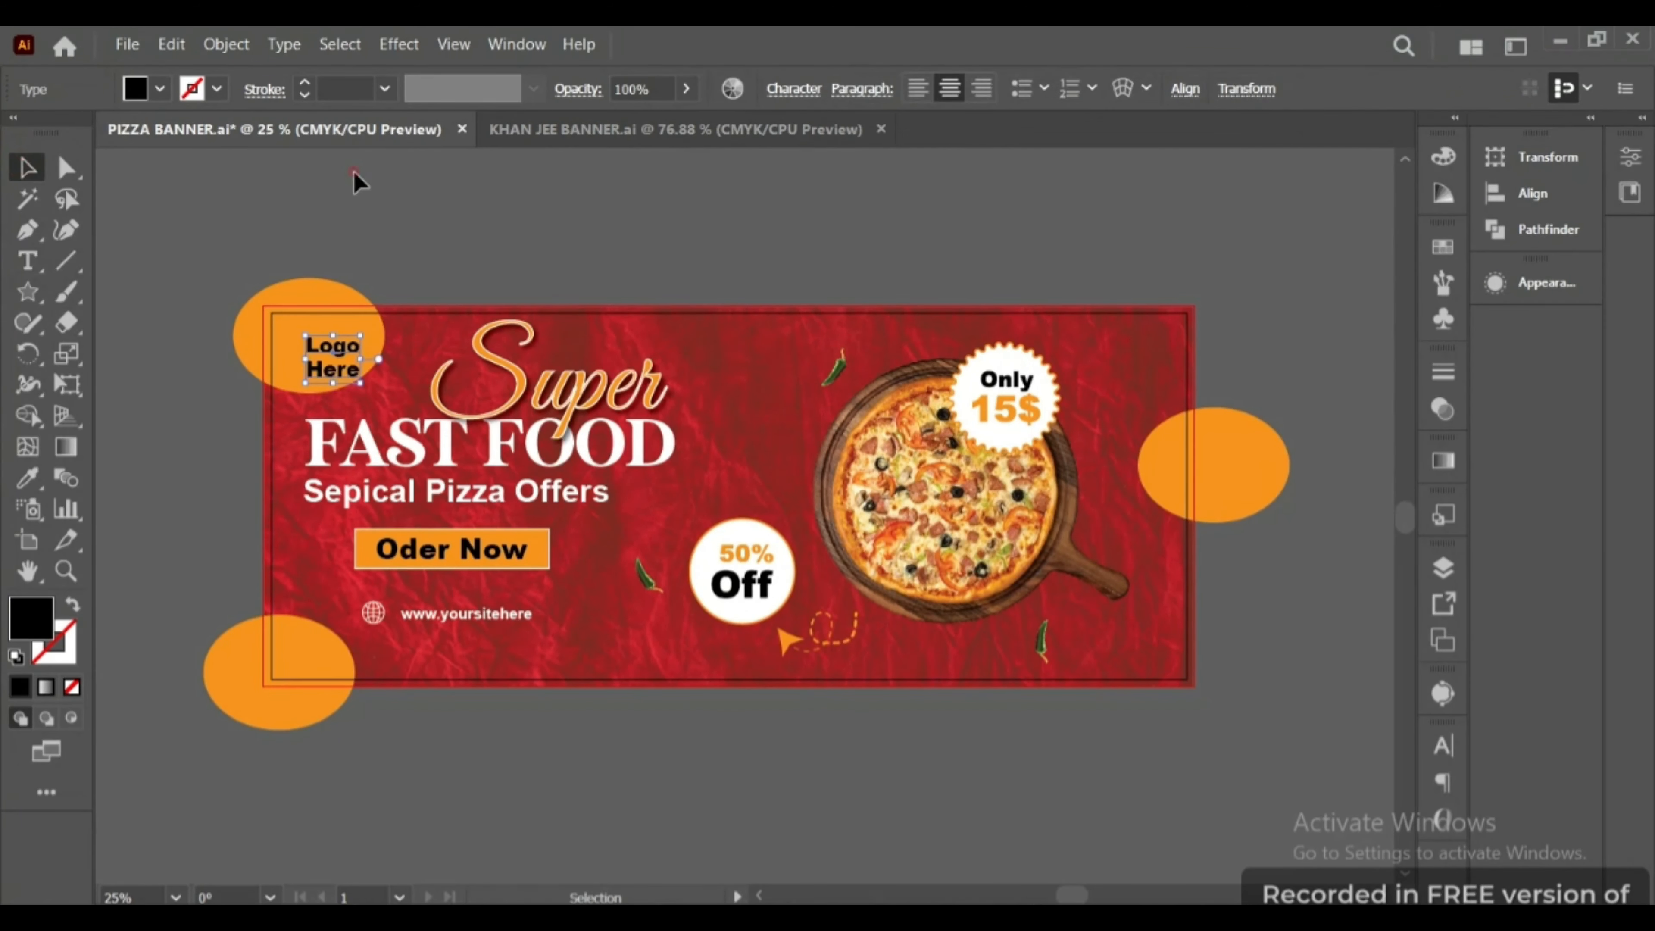
pyautogui.click(354, 180)
# Shift the upper-left orange circle further onto the banner and center the Logo Here text on it
pyautogui.moveTo(332, 356); pyautogui.dragTo(396, 325)
pyautogui.click(514, 266)
pyautogui.click(485, 263)
# Draw a small circle just below the banner and give it an orange fill without a stroke
pyautogui.scroll(-1, 628, 573)
pyautogui.hotkey('shift', 'x')
pyautogui.press('l')
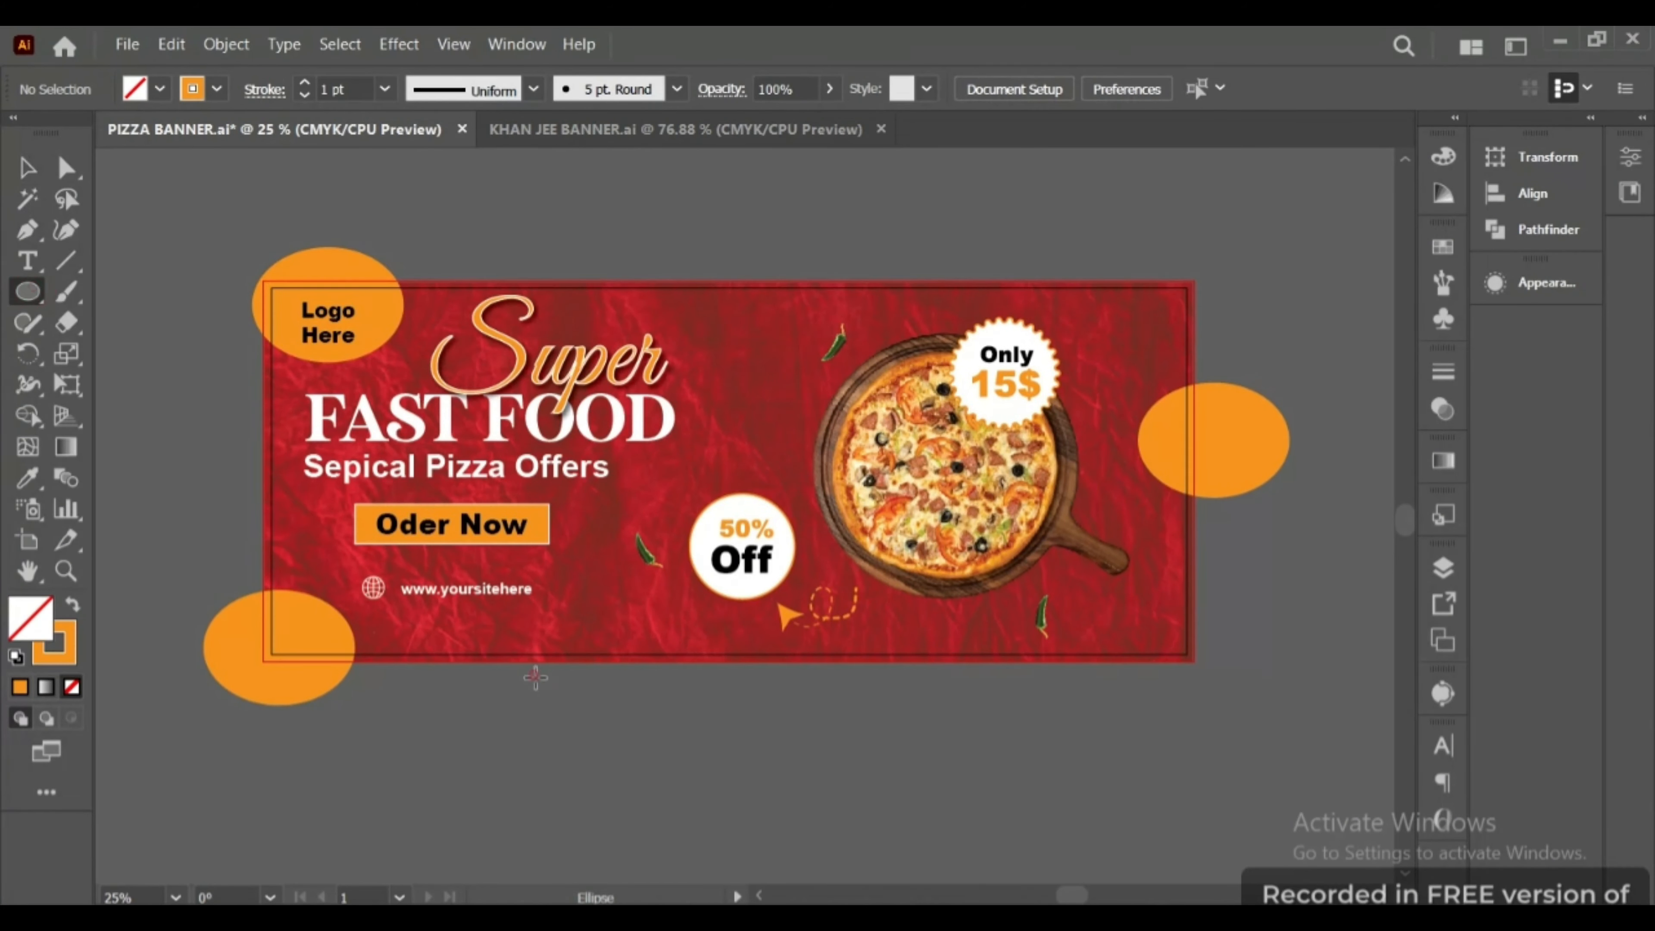
pyautogui.moveTo(538, 679); pyautogui.dragTo(556, 698)
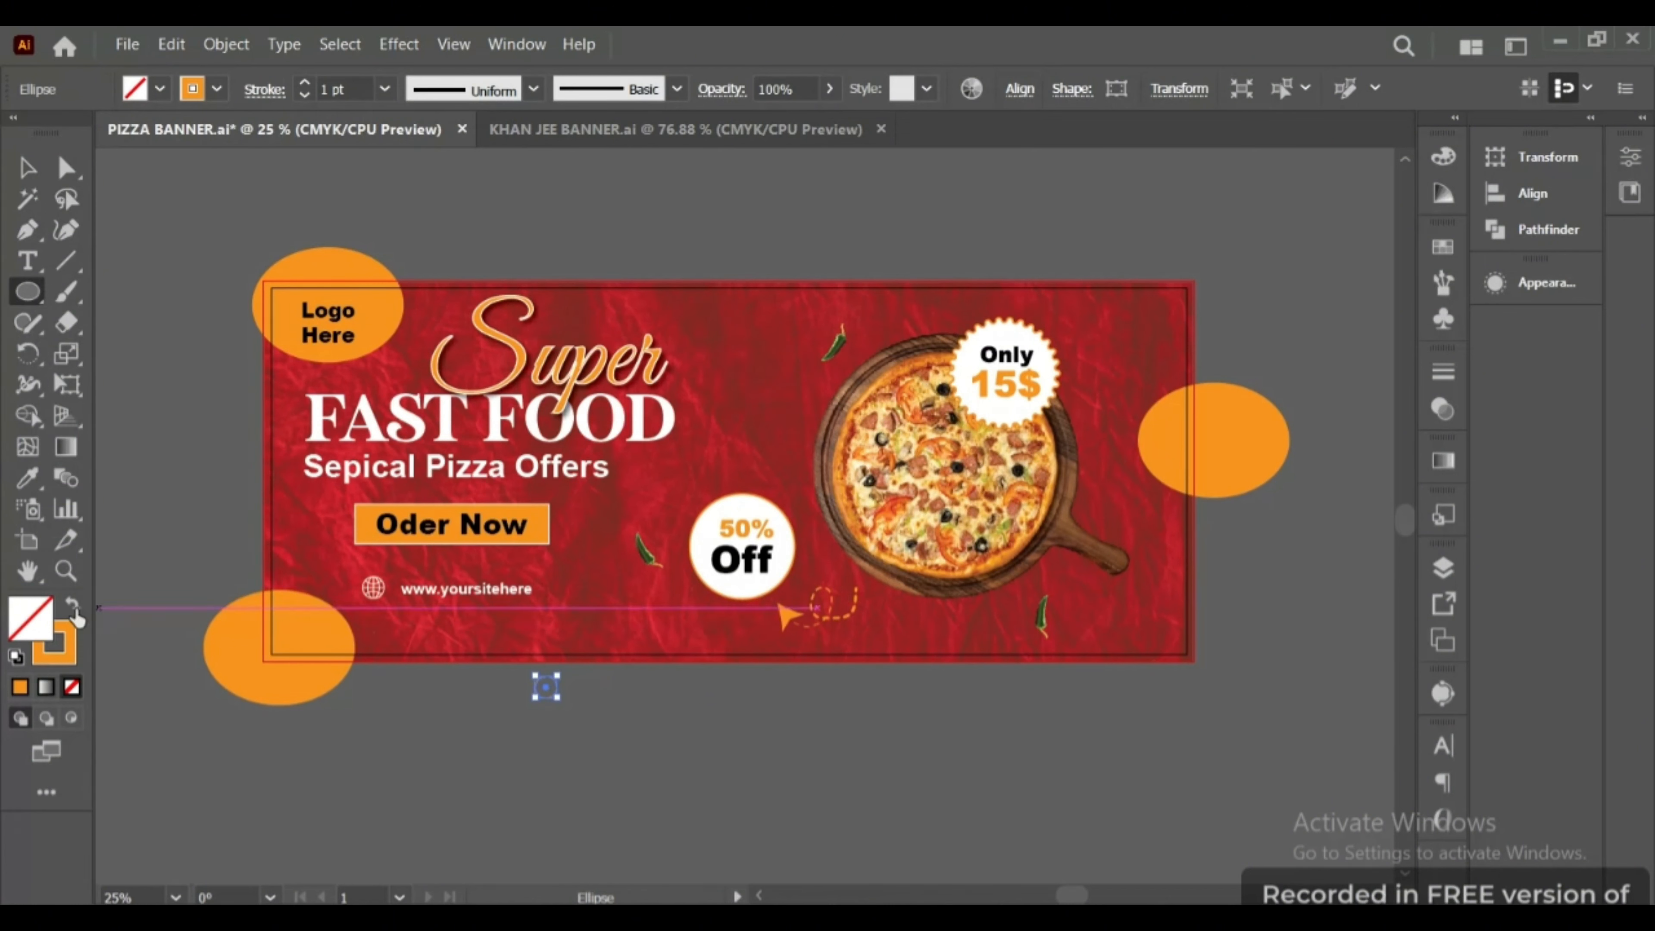
pyautogui.hotkey('shift', 'x')
pyautogui.click(27, 168)
# Duplicate the small circle into four-dot rows at the banner's lower-left and upper-right corners, and fill the lower-left row white
pyautogui.moveTo(547, 692); pyautogui.dragTo(396, 652)
pyautogui.hotkey('ctrl', 'd')
pyautogui.hotkey('ctrl', 'd')
pyautogui.hotkey('ctrl', 'd')
pyautogui.press('Delete')
pyautogui.click(160, 89)
pyautogui.click(55, 141)
pyautogui.click(571, 205)
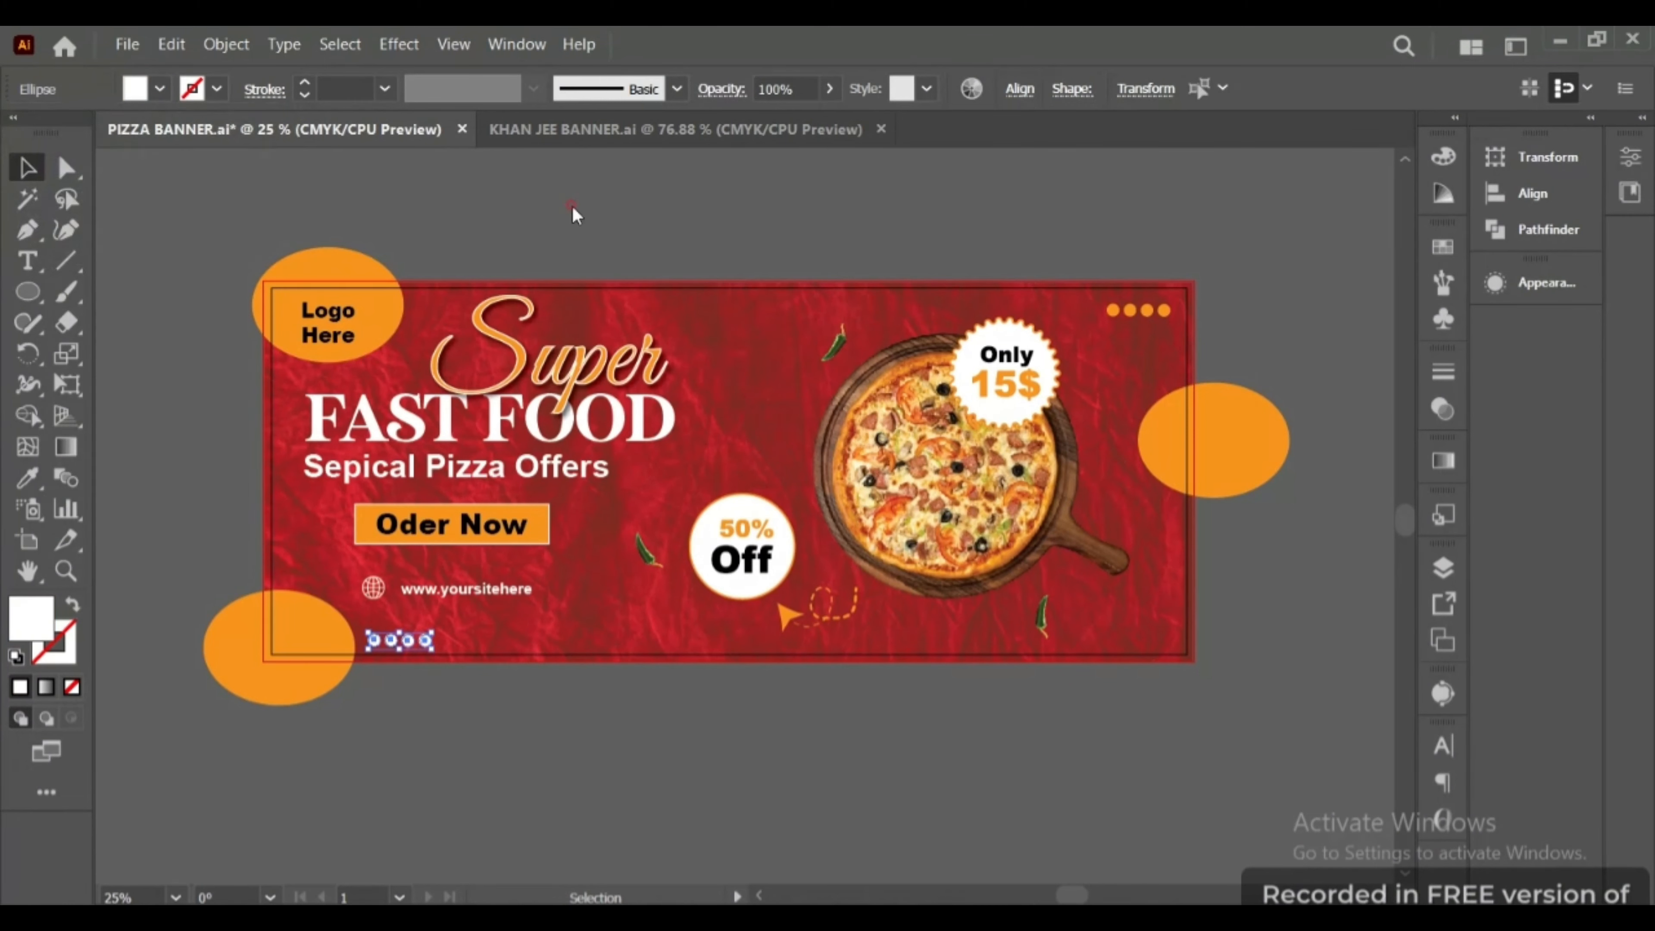
# Copy the white four-dot row to the banner's lower-right corner and turn it vertical
pyautogui.scroll(-1, 782, 515)
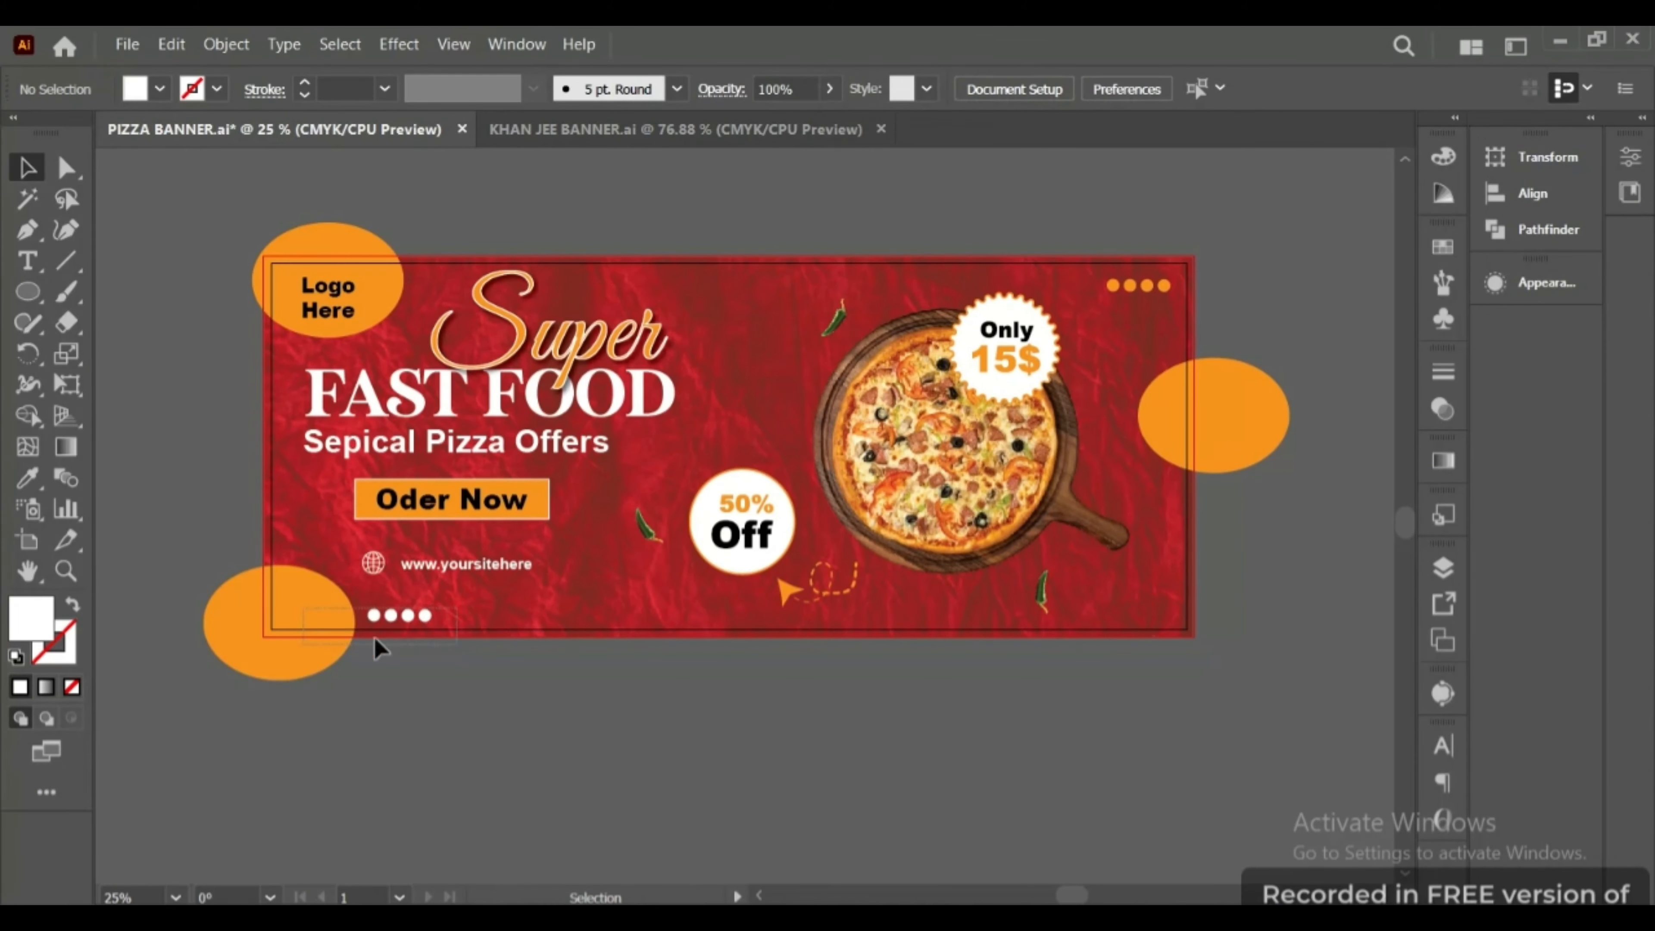
pyautogui.click(399, 615)
pyautogui.moveTo(399, 615); pyautogui.dragTo(1136, 584)
# Fill the upper two dots of the vertical dot column with orange
pyautogui.click(1170, 562)
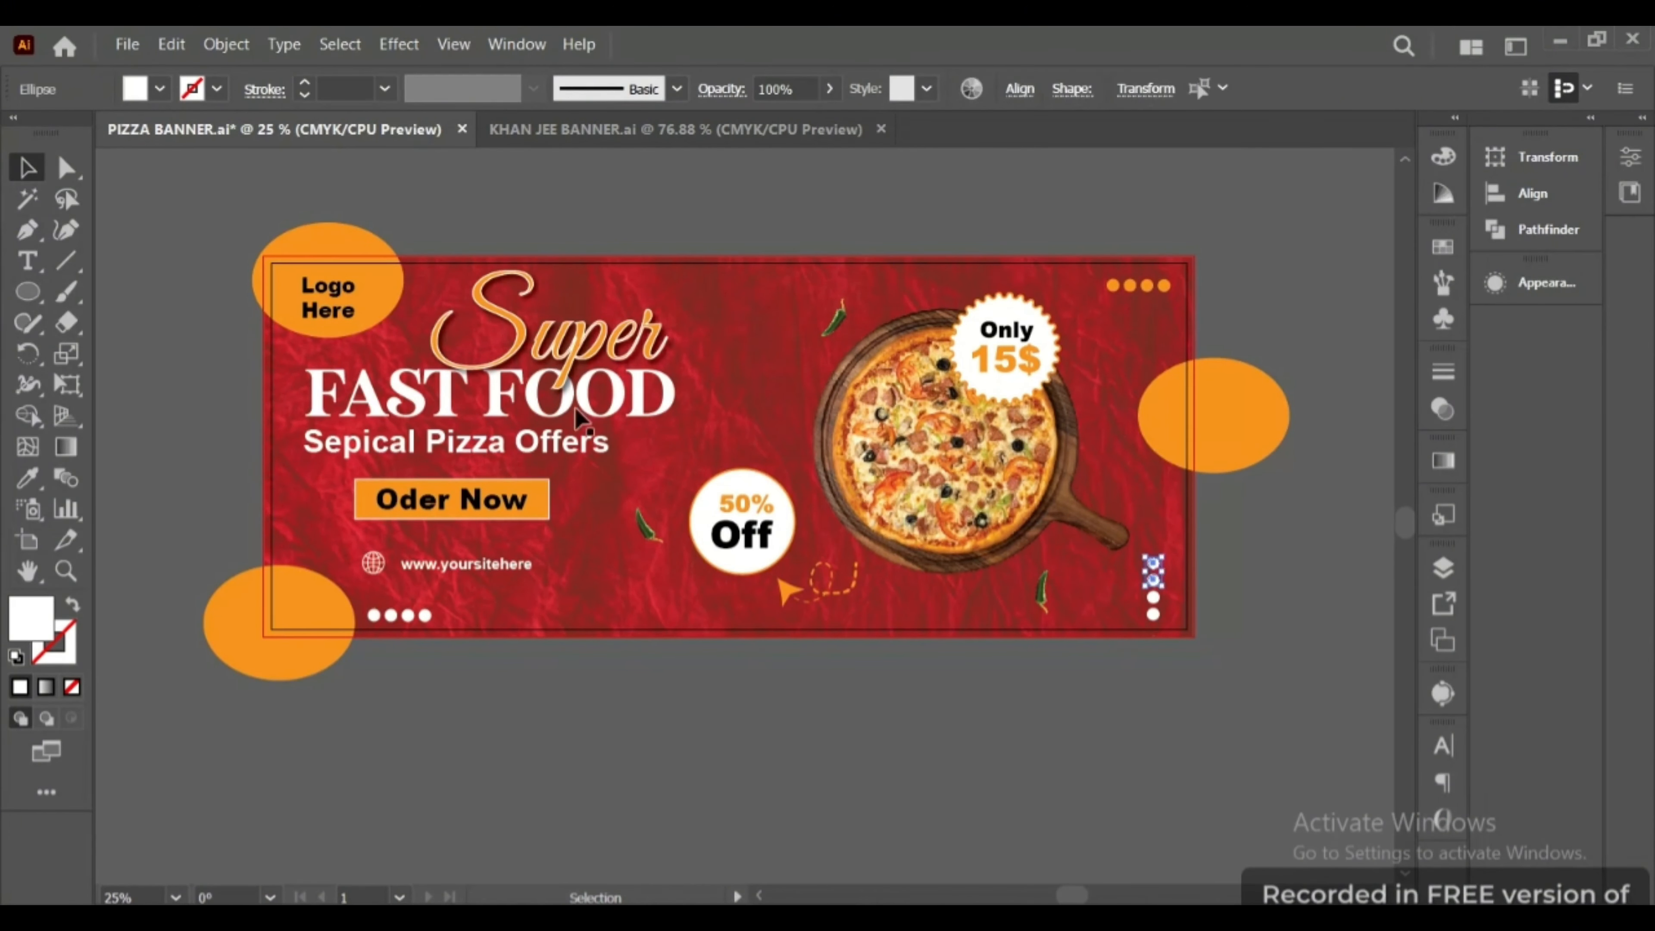
pyautogui.click(159, 89)
pyautogui.click(255, 134)
pyautogui.click(1030, 619)
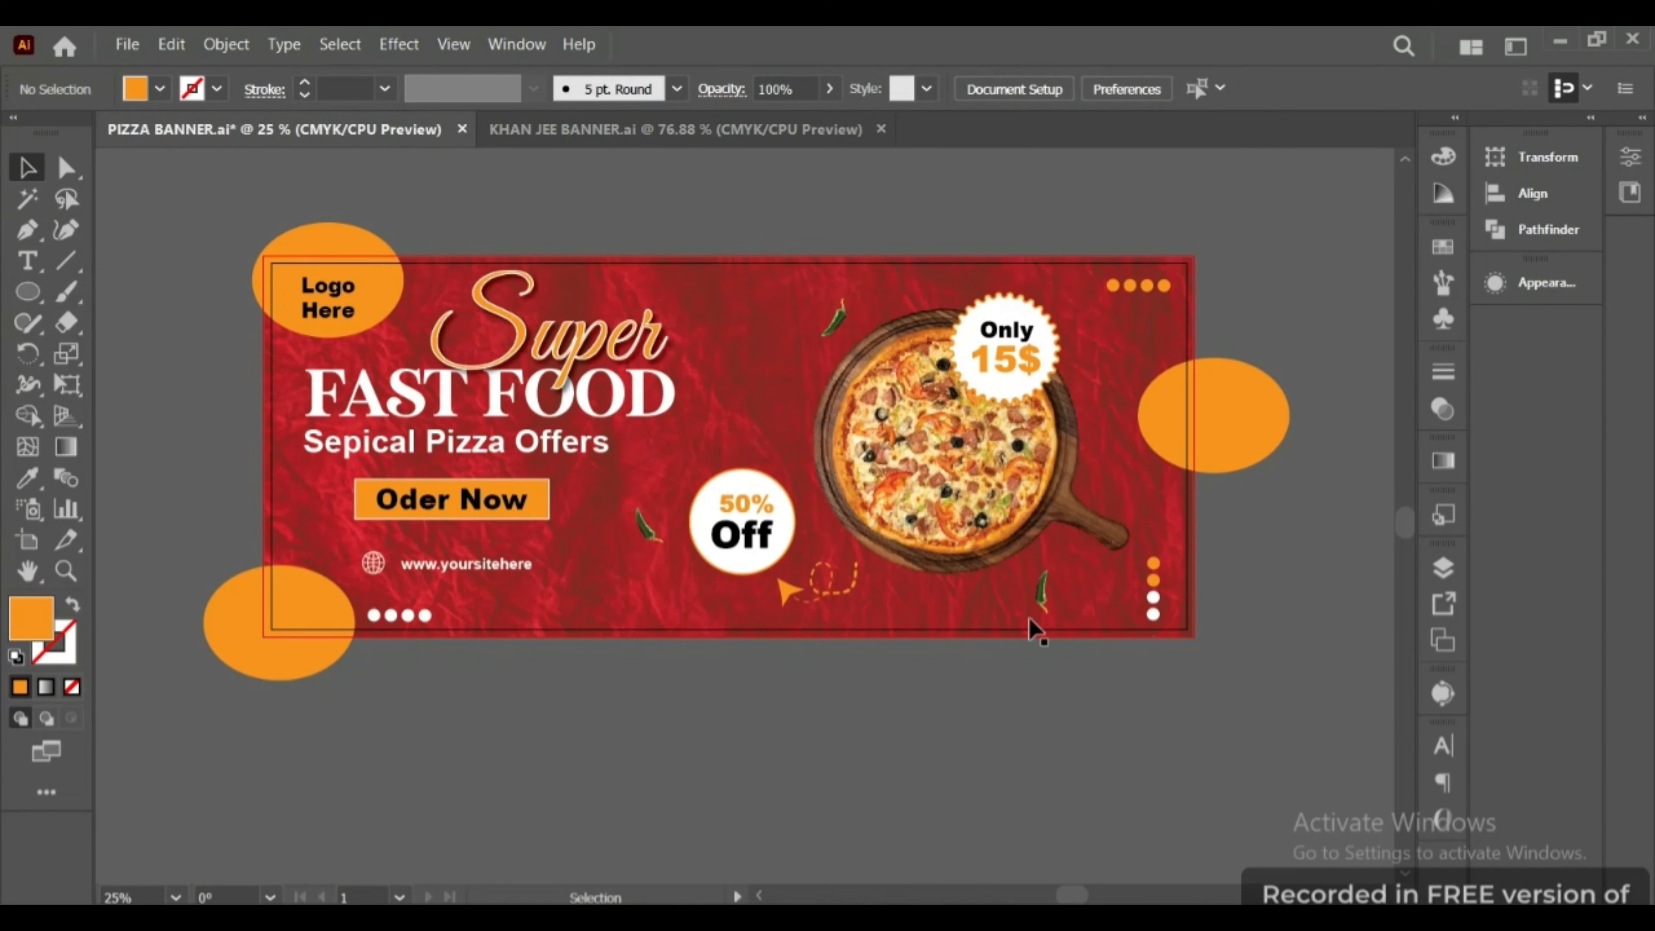
# Round the Oder Now button's corners to 0.5513 in
pyautogui.scroll(-1, 1025, 622)
pyautogui.scroll(1, 1008, 625)
pyautogui.click(531, 512)
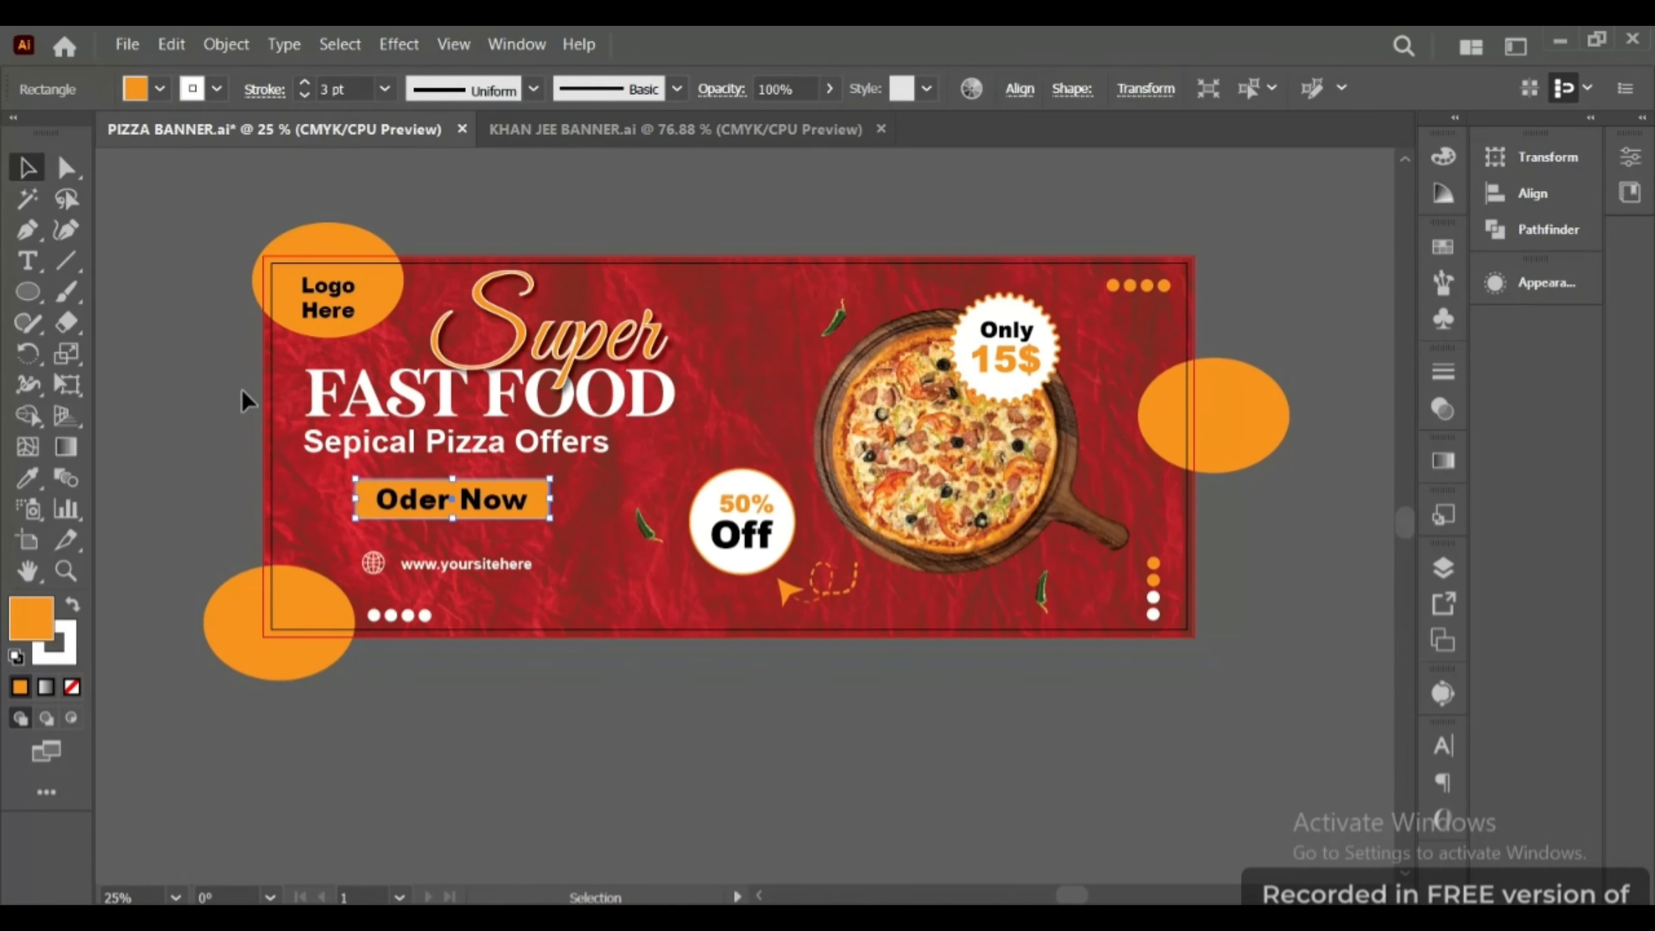
pyautogui.press('a')
pyautogui.moveTo(367, 494); pyautogui.dragTo(371, 501)
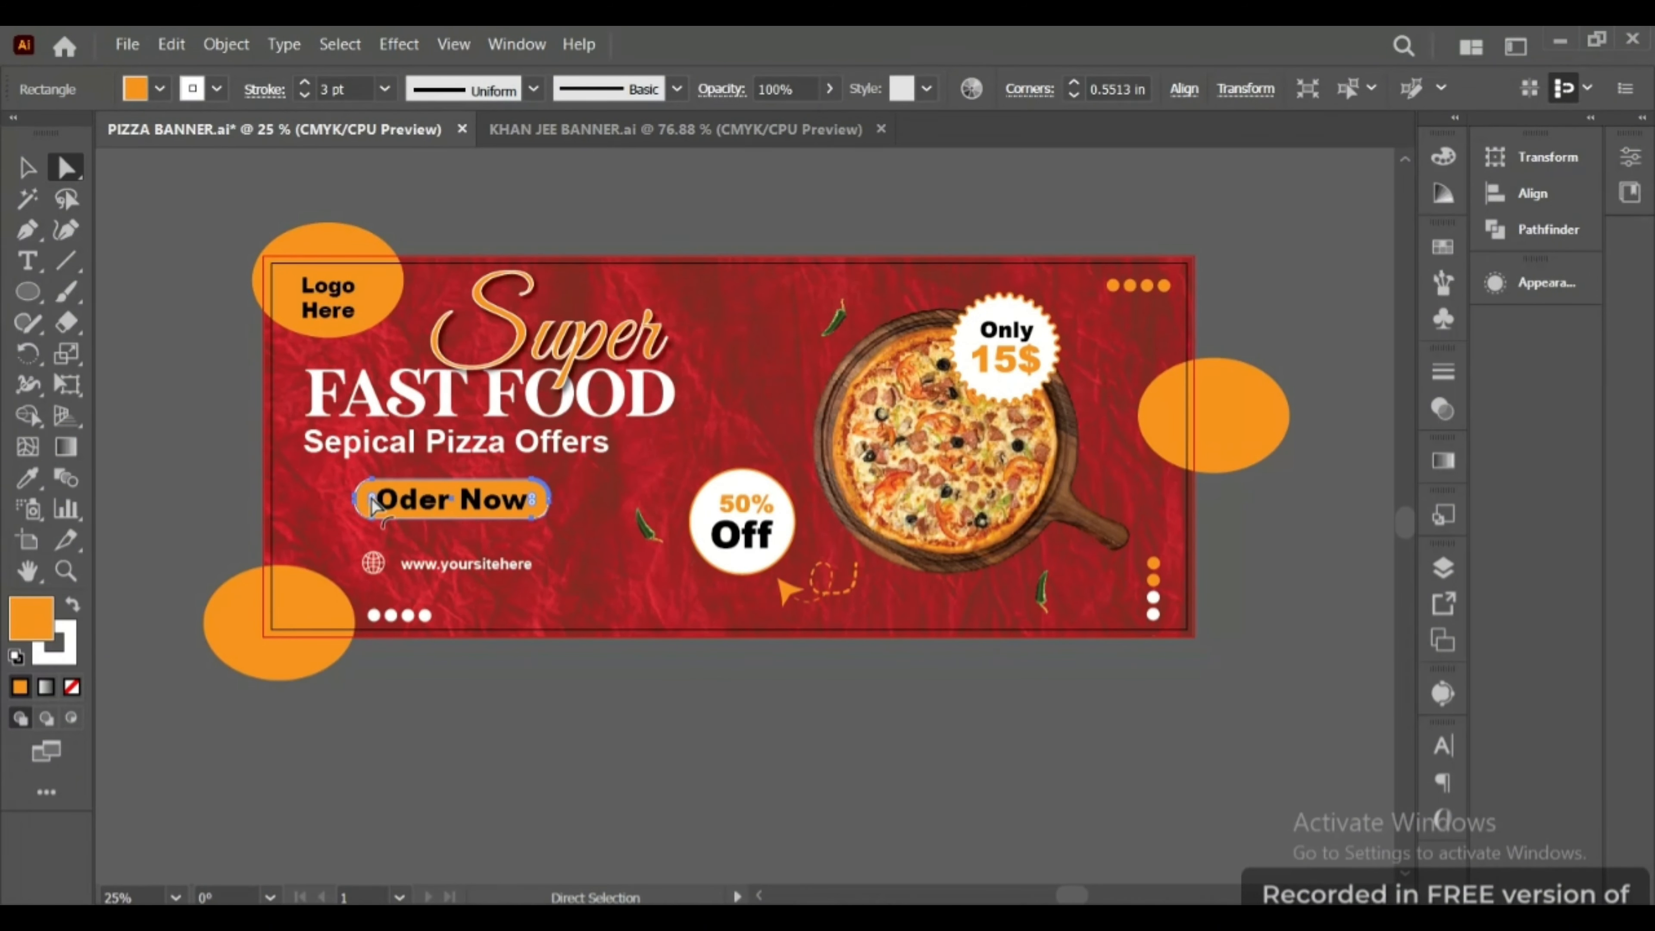
pyautogui.click(33, 171)
pyautogui.click(146, 203)
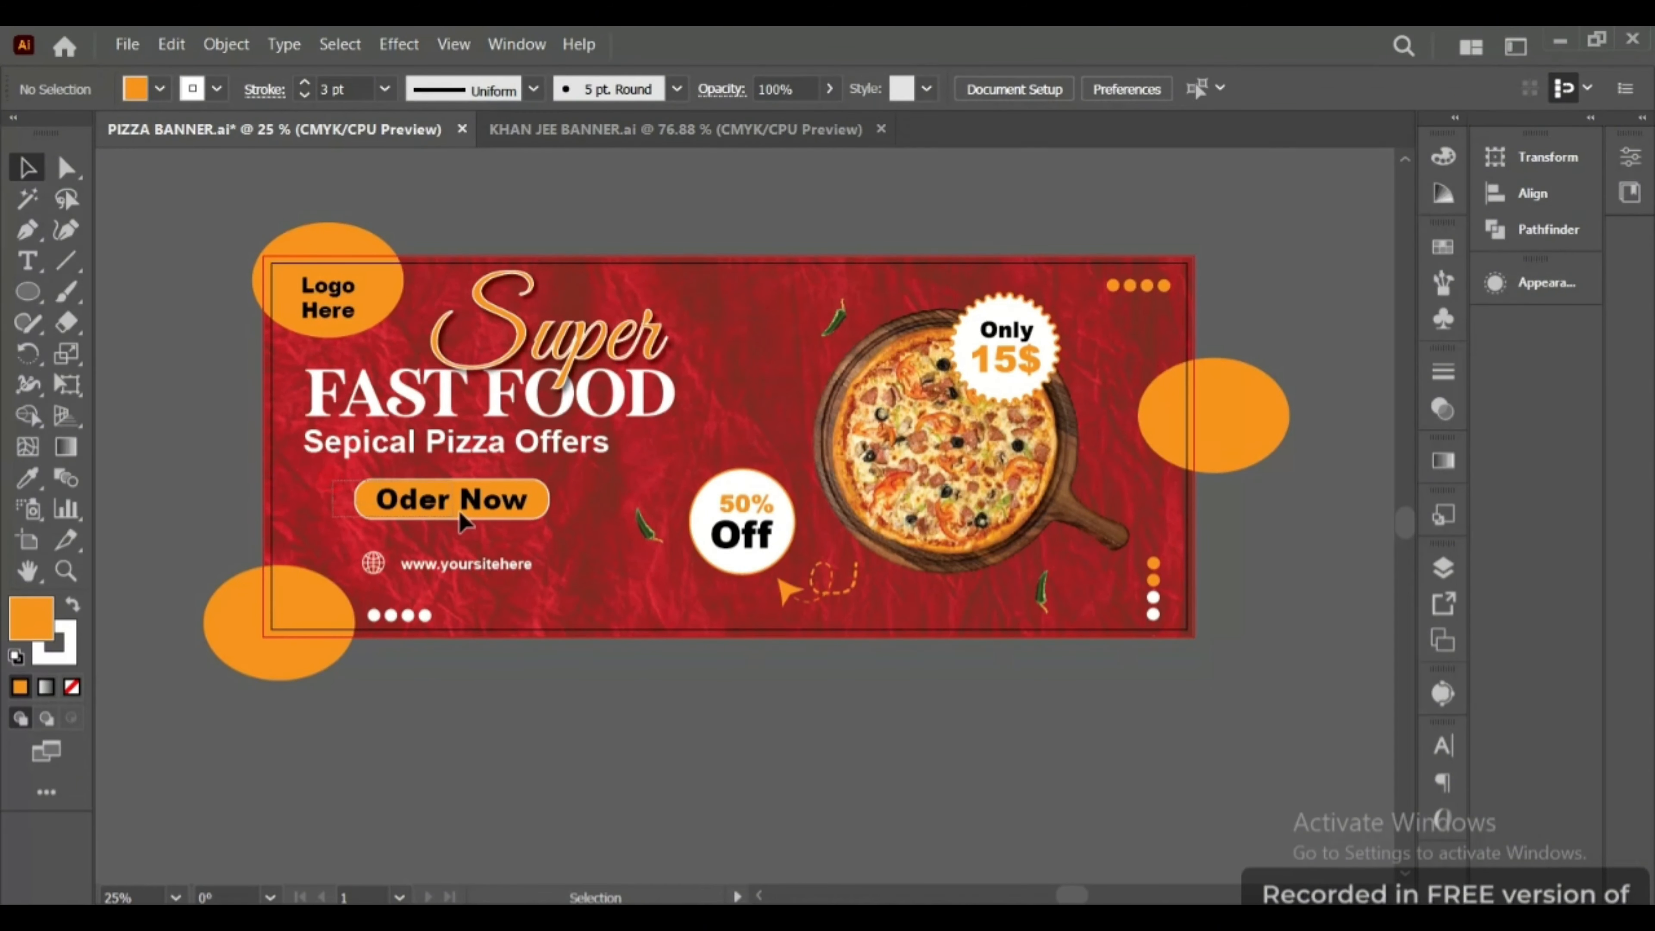
# Move the Oder Now button down toward the website line and draw a horizontal line beneath Sepical Pizza Offers
pyautogui.moveTo(678, 538)
pyautogui.mouseDown()
pyautogui.moveTo(557, 519)
pyautogui.moveTo(522, 534)
pyautogui.mouseUp()
pyautogui.click(512, 658)
pyautogui.click(66, 261)
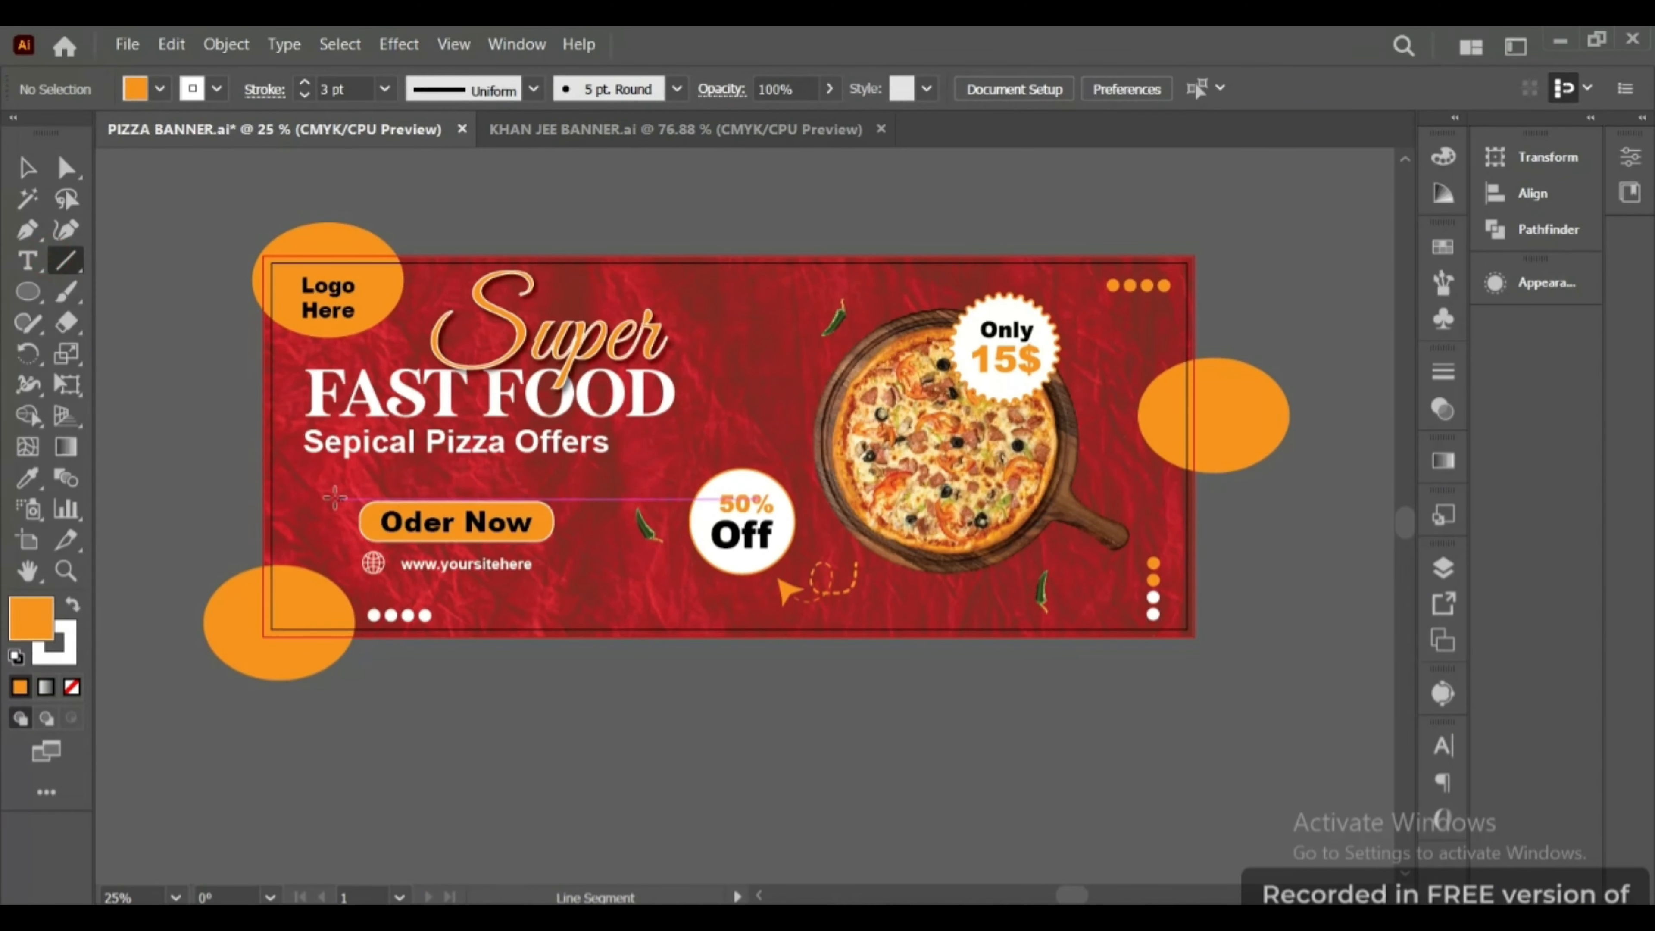
pyautogui.moveTo(308, 469); pyautogui.dragTo(656, 468)
# Give the line beneath Sepical Pizza Offers an orange 9 pt stroke
pyautogui.click(305, 83)
pyautogui.click(305, 83)
pyautogui.click(306, 84)
pyautogui.click(305, 83)
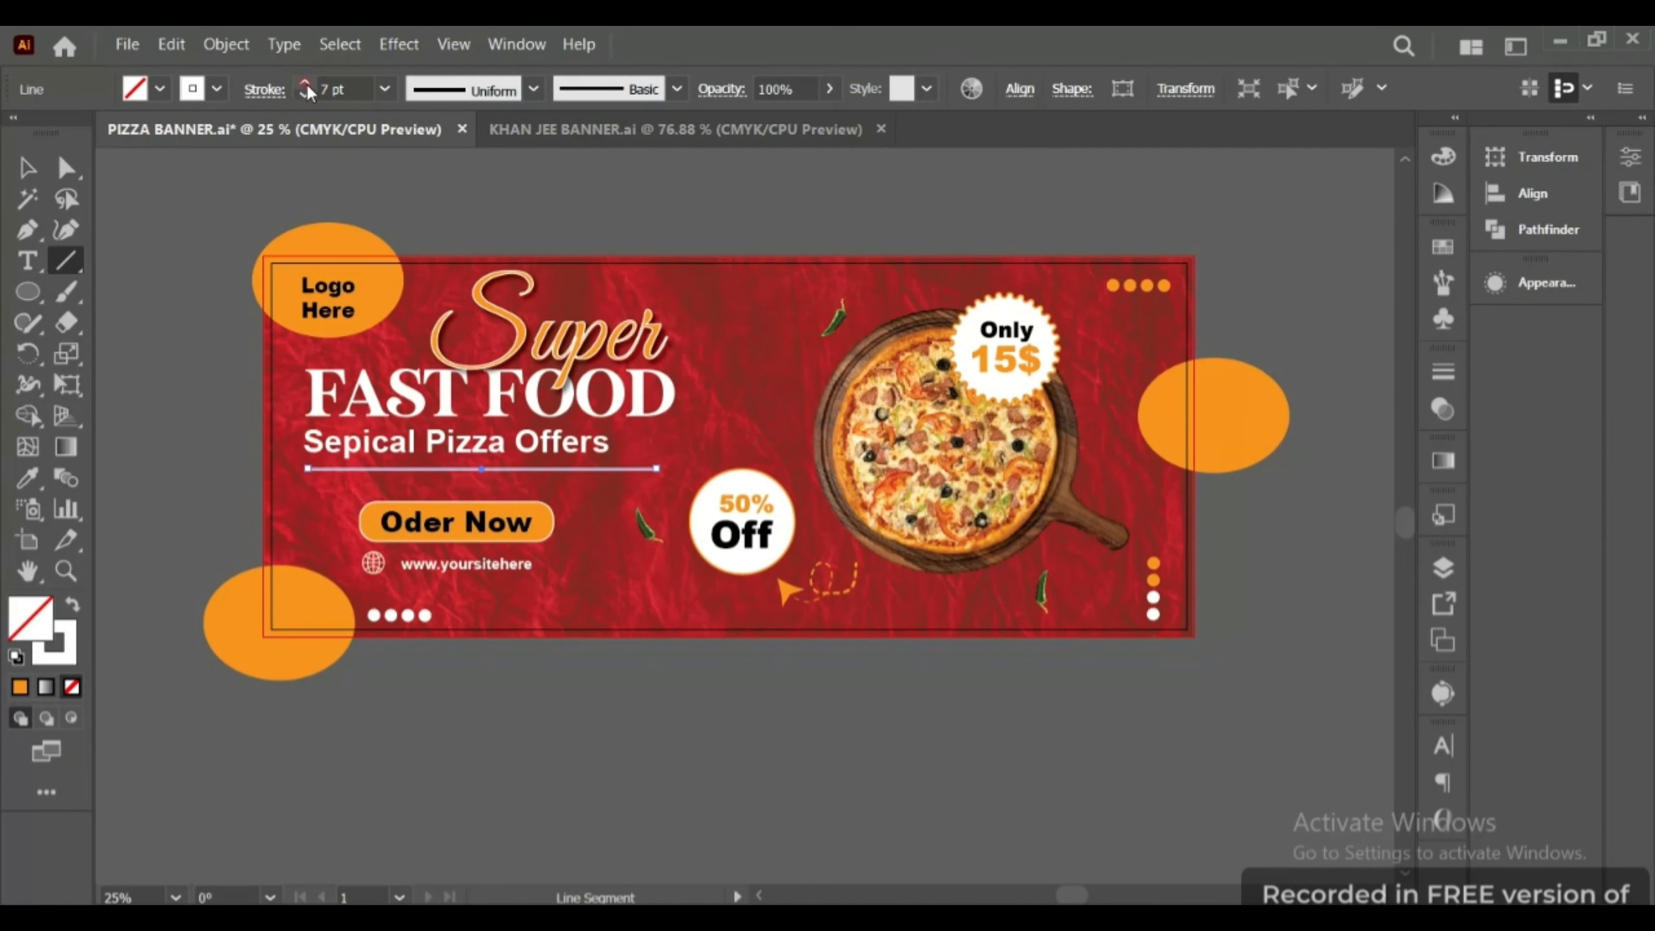
pyautogui.click(216, 88)
pyautogui.click(247, 138)
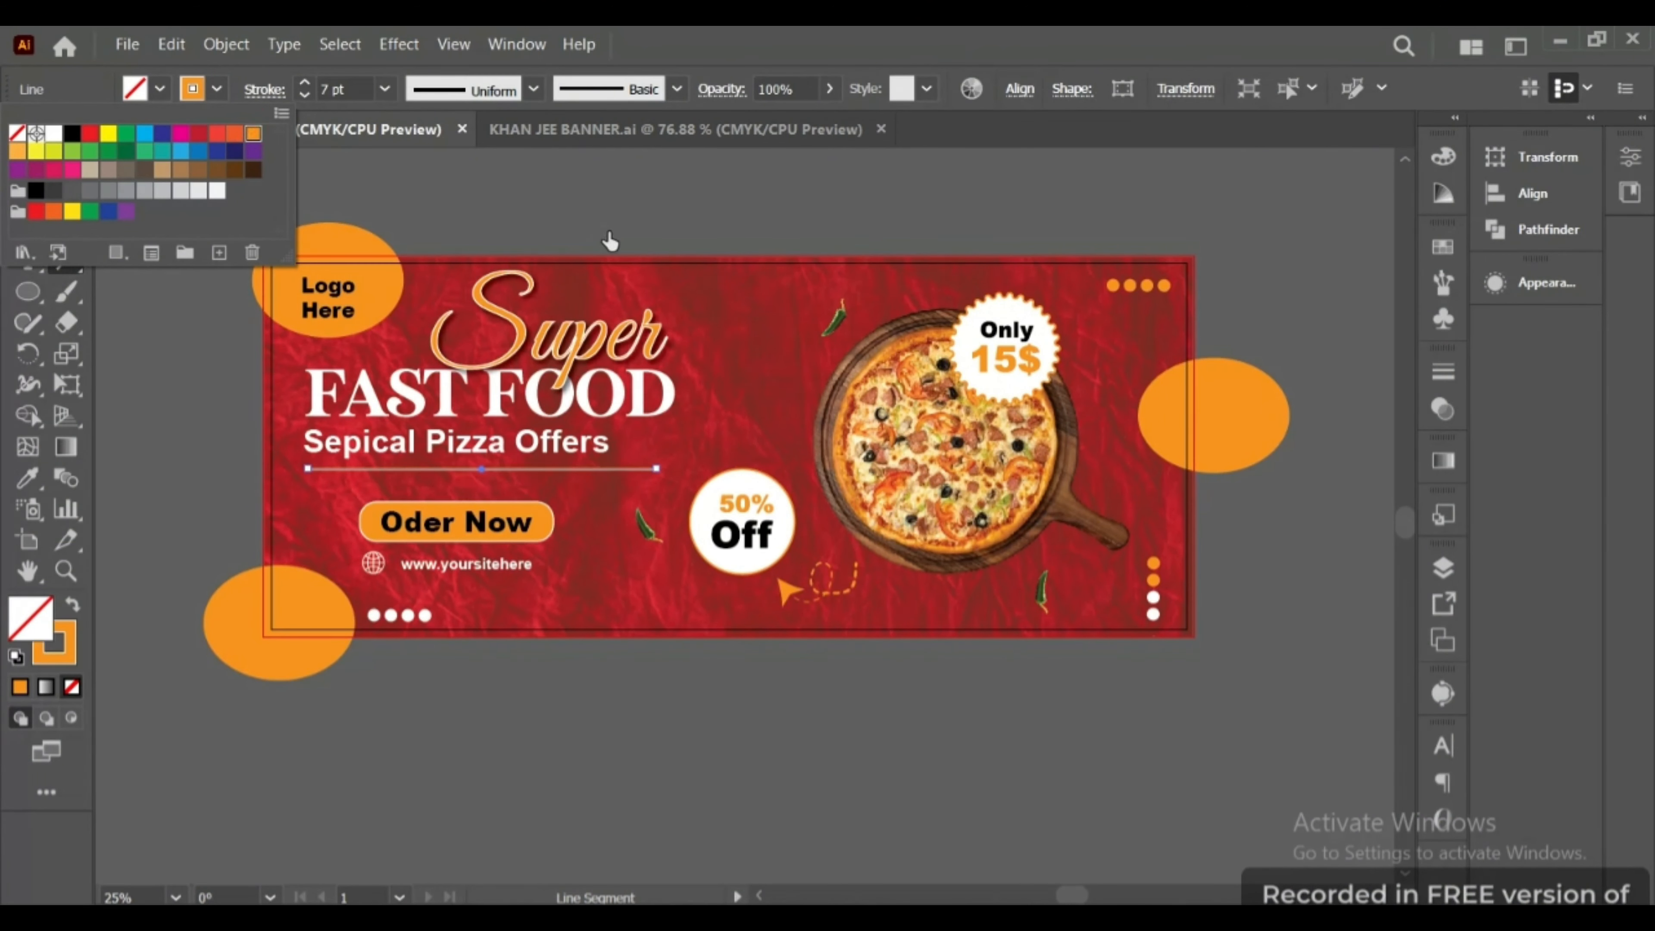
pyautogui.click(307, 84)
pyautogui.click(307, 83)
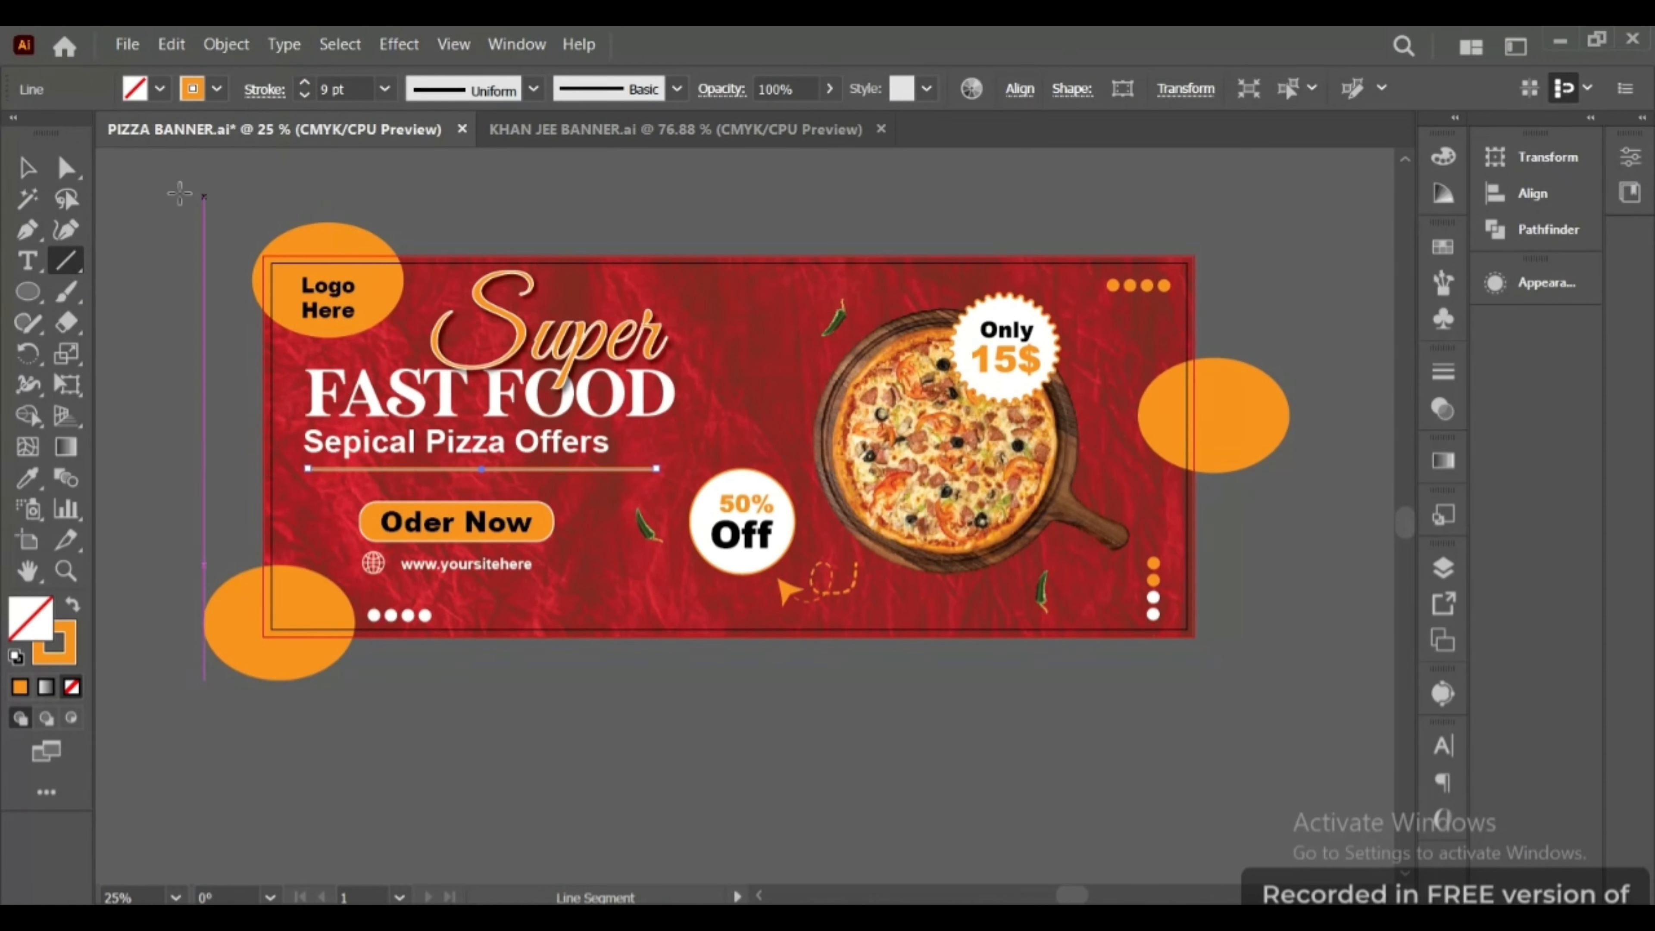
pyautogui.click(163, 225)
pyautogui.click(340, 461)
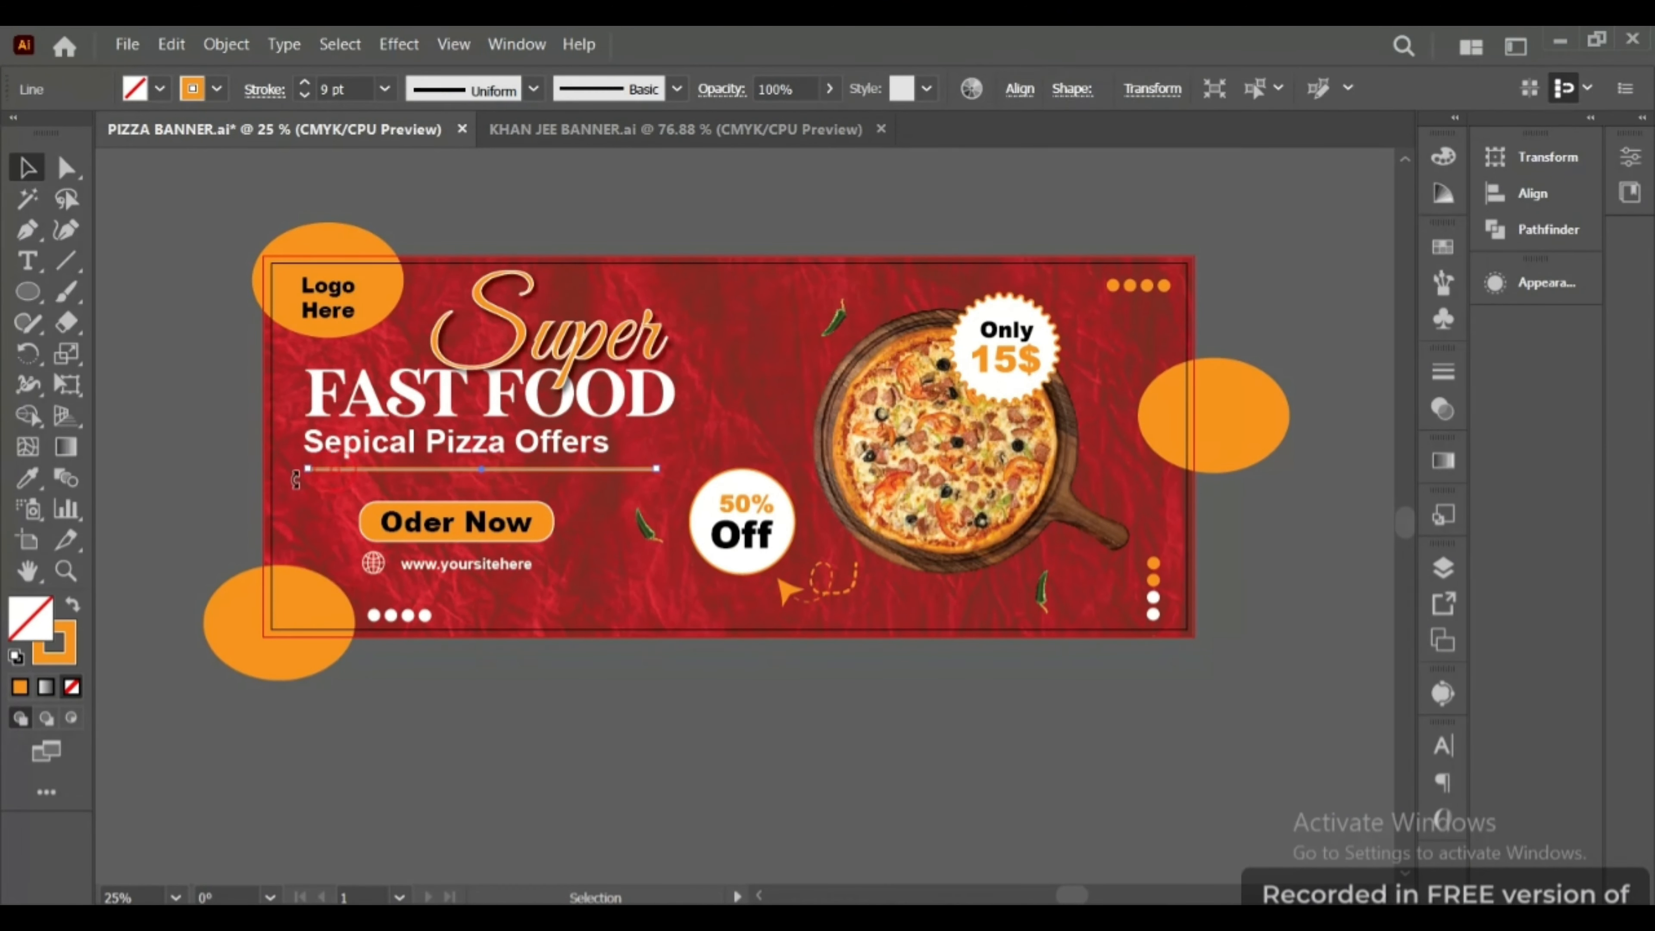
pyautogui.moveTo(270, 482); pyautogui.dragTo(268, 482)
pyautogui.click(194, 510)
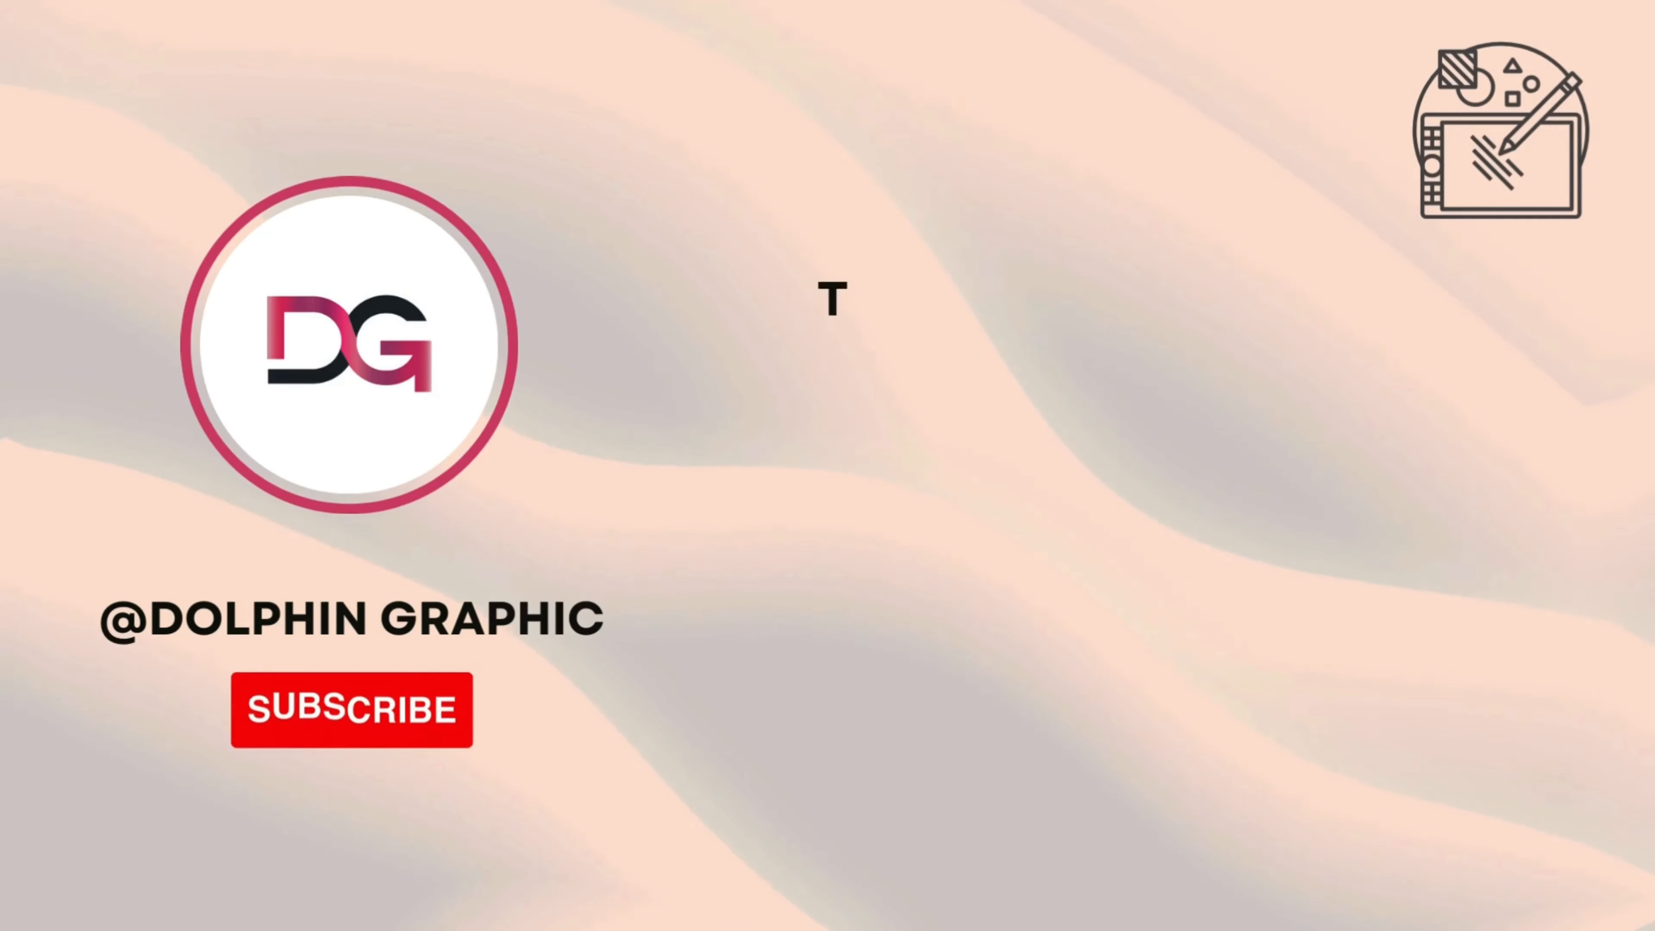